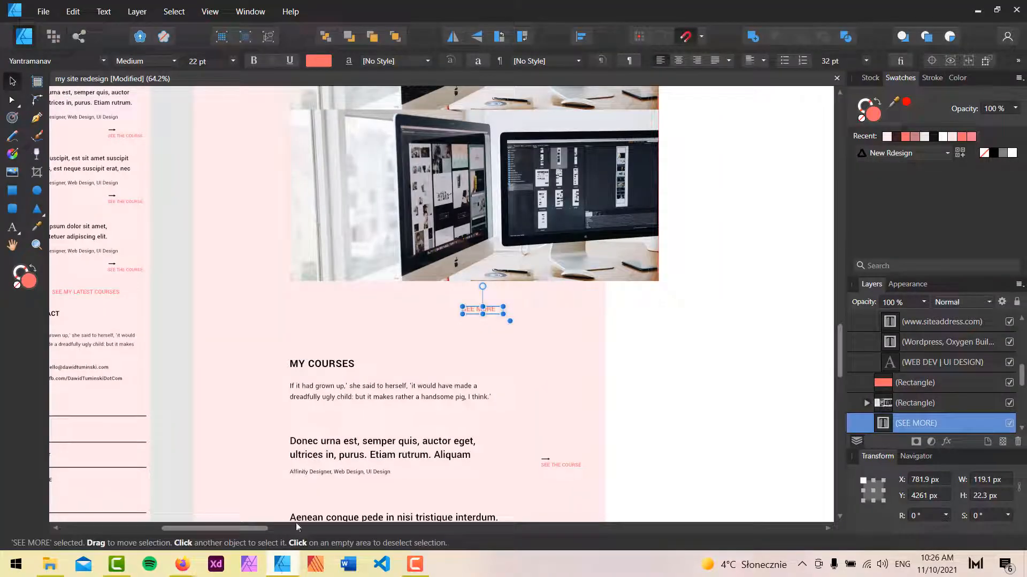
# Switch to the Oxygen Builder page in the browser and collapse the last Link Wrapper in the structure tree.
pyautogui.scroll(-4, 355, 274)
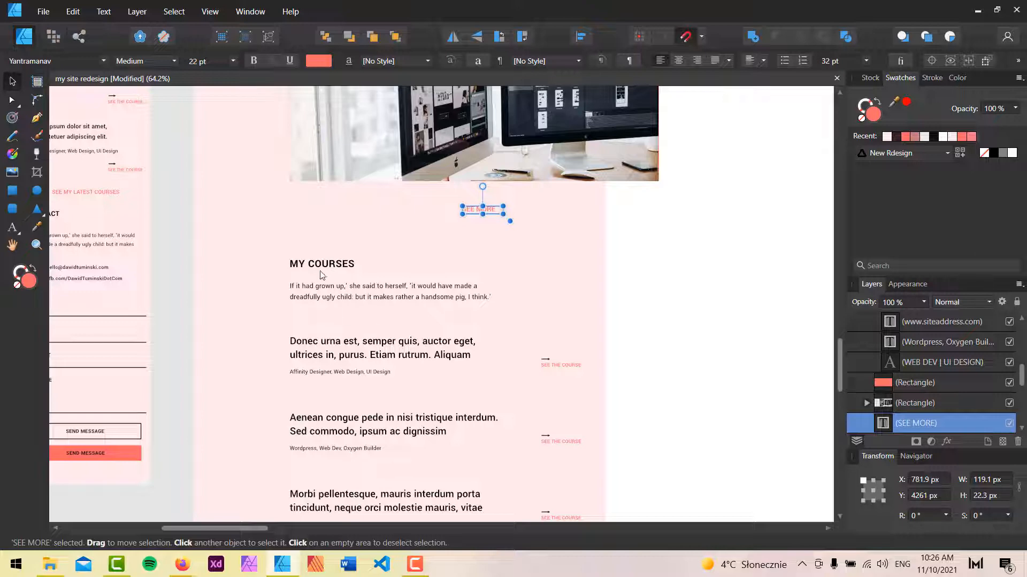
pyautogui.moveTo(183, 561)
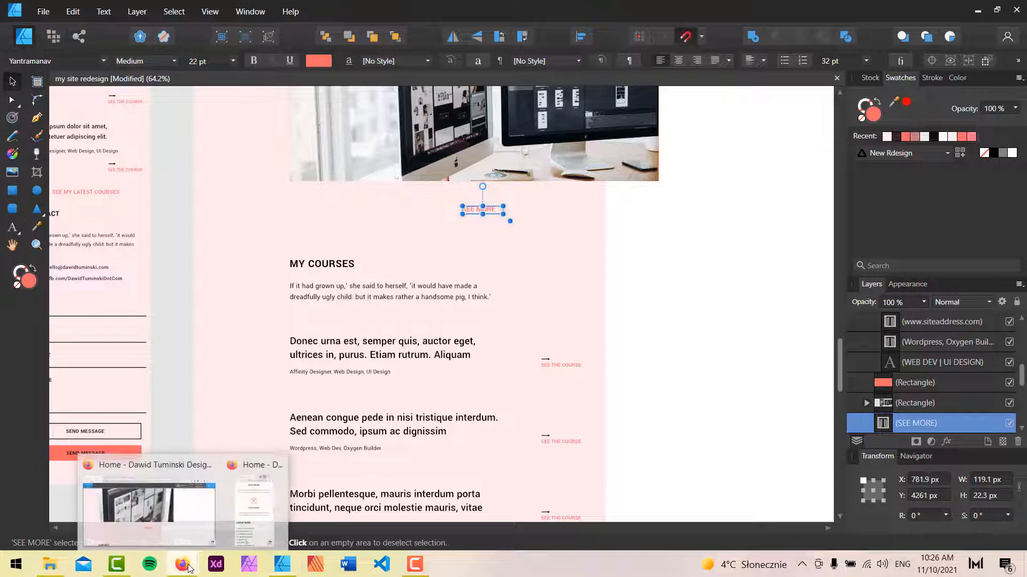
pyautogui.click(144, 506)
pyautogui.click(774, 76)
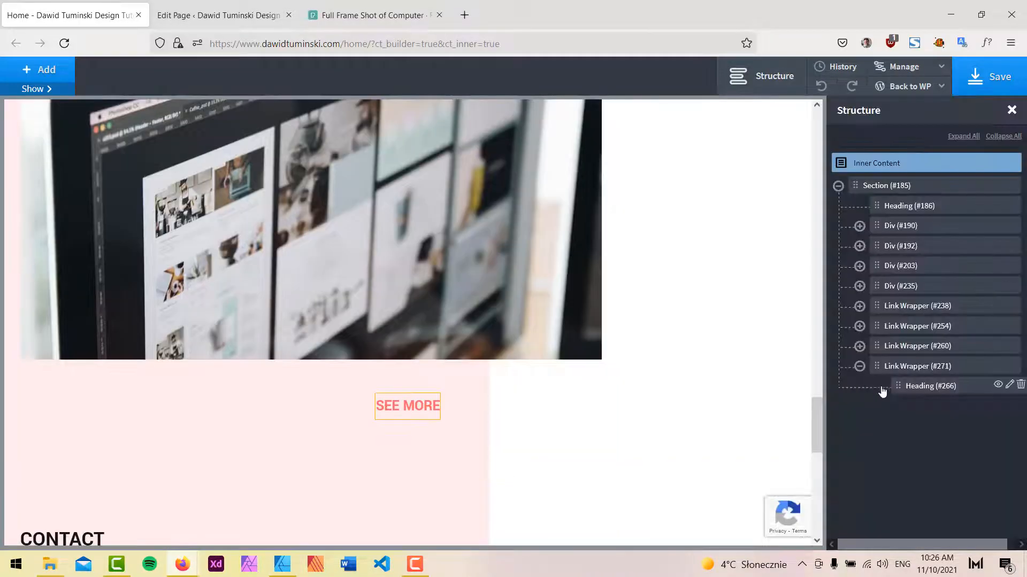
pyautogui.click(859, 366)
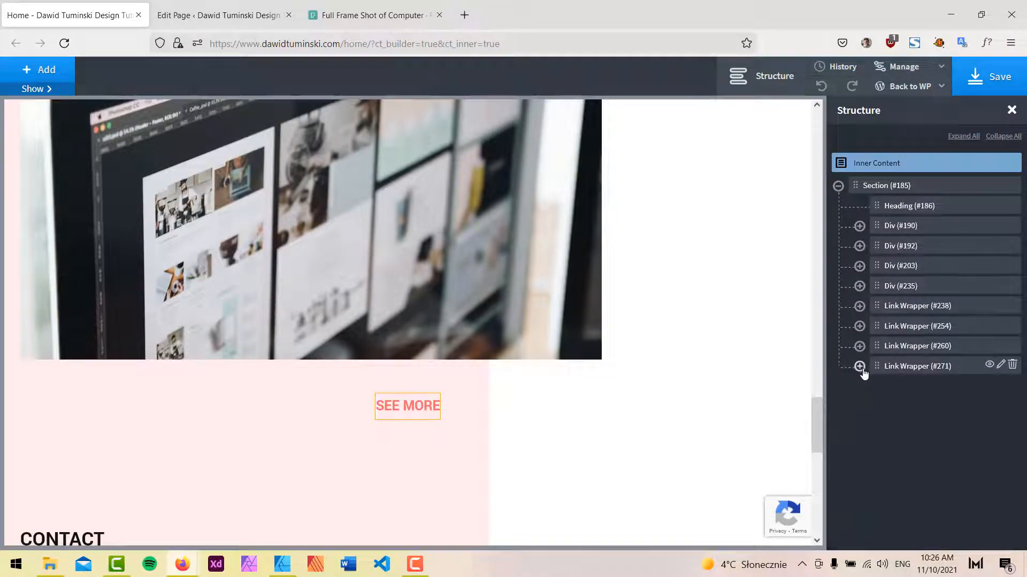
# Duplicate the LATEST WORK div and move the copy below the last Link Wrapper in the structure.
pyautogui.scroll(5, 546, 296)
pyautogui.scroll(5, 546, 296)
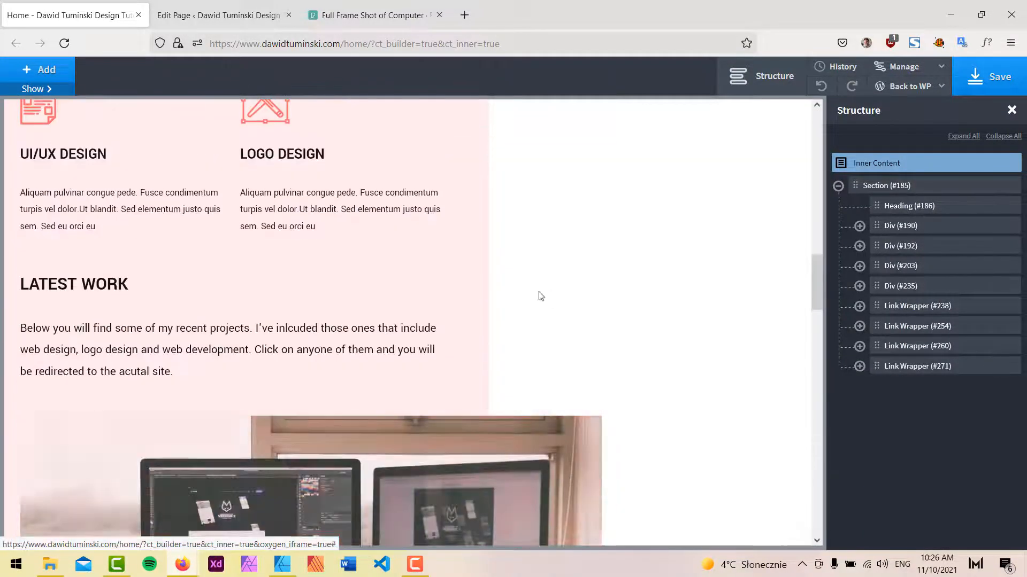
pyautogui.click(123, 294)
pyautogui.click(903, 287)
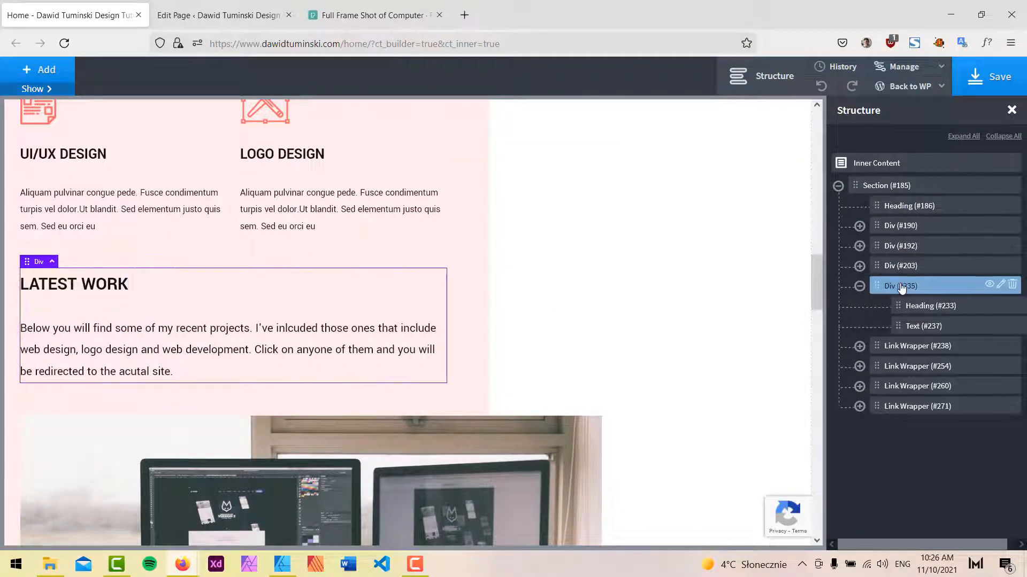
pyautogui.click(53, 89)
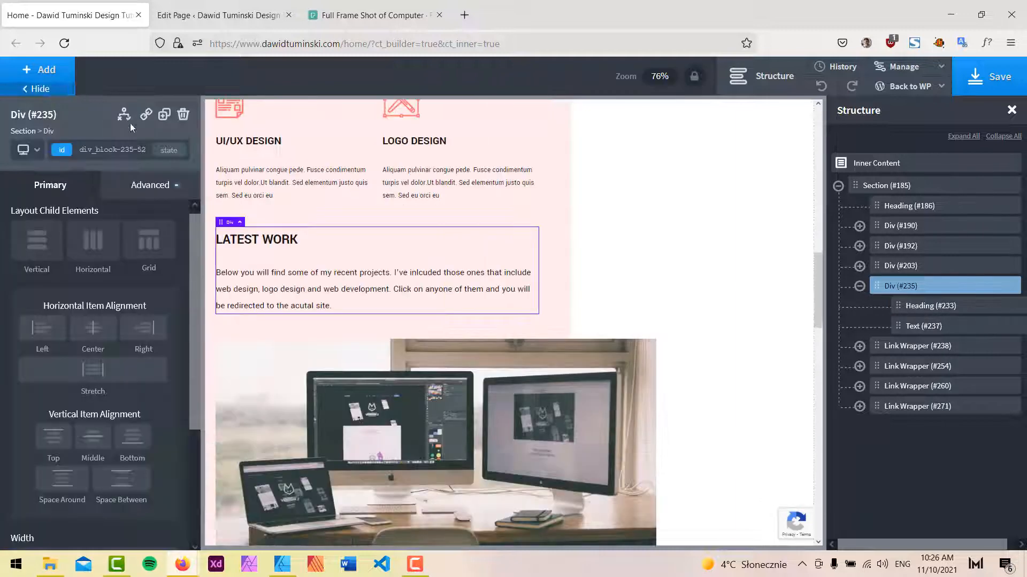
pyautogui.click(164, 114)
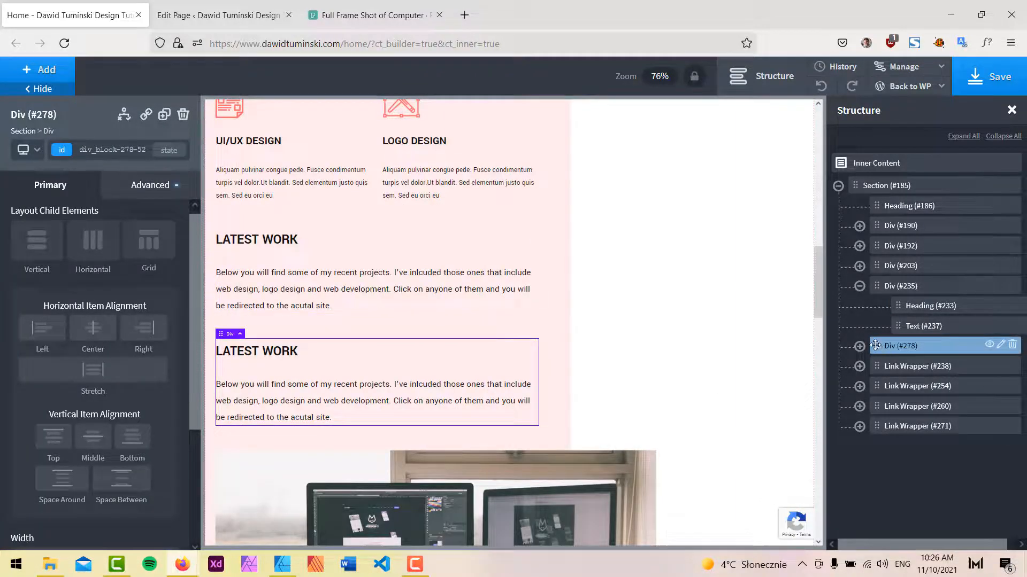
pyautogui.moveTo(875, 346); pyautogui.dragTo(877, 426)
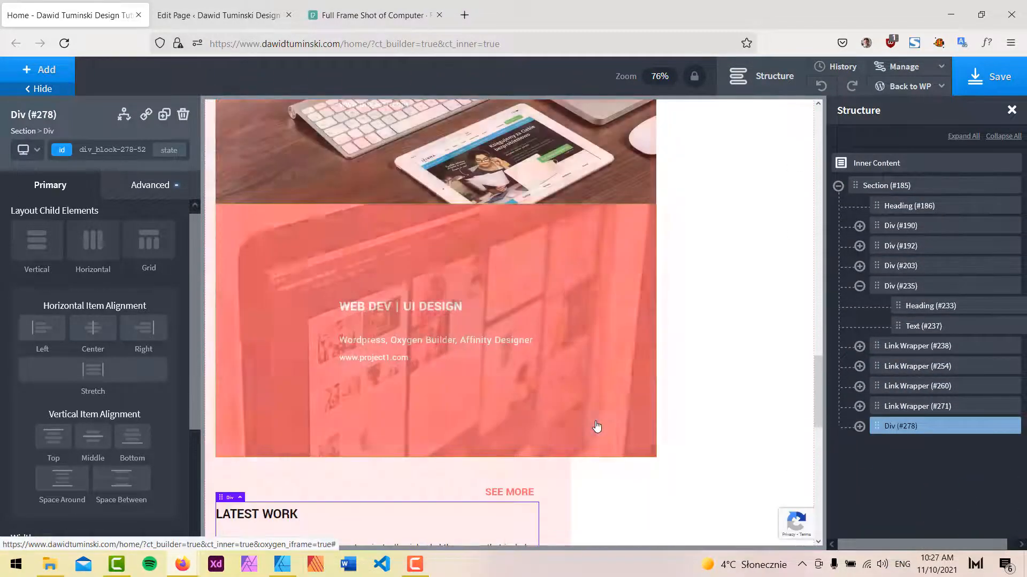
# Change the copied div's heading text to MY COURSES.
pyautogui.doubleClick(266, 140)
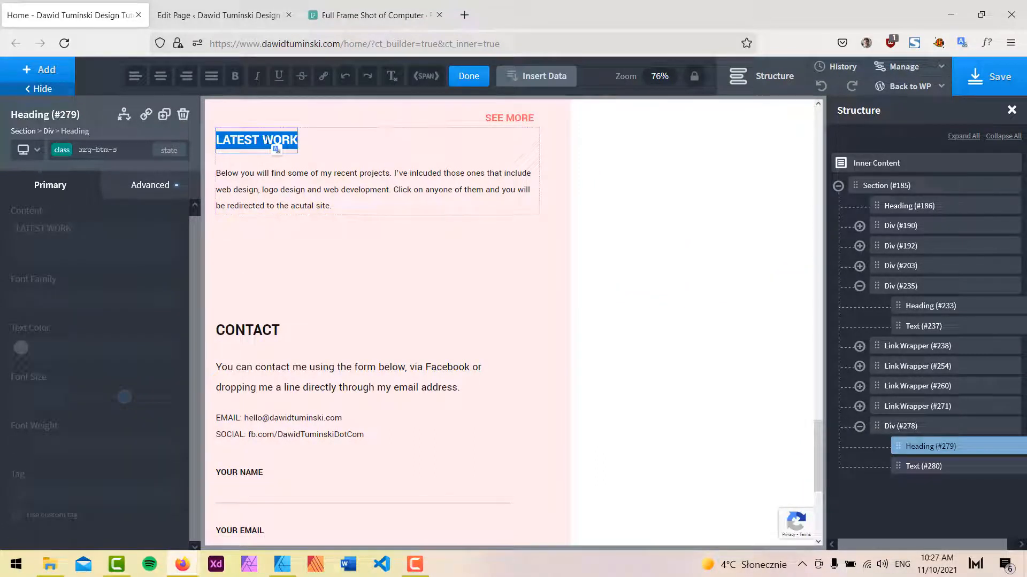
pyautogui.write('MY COURS')
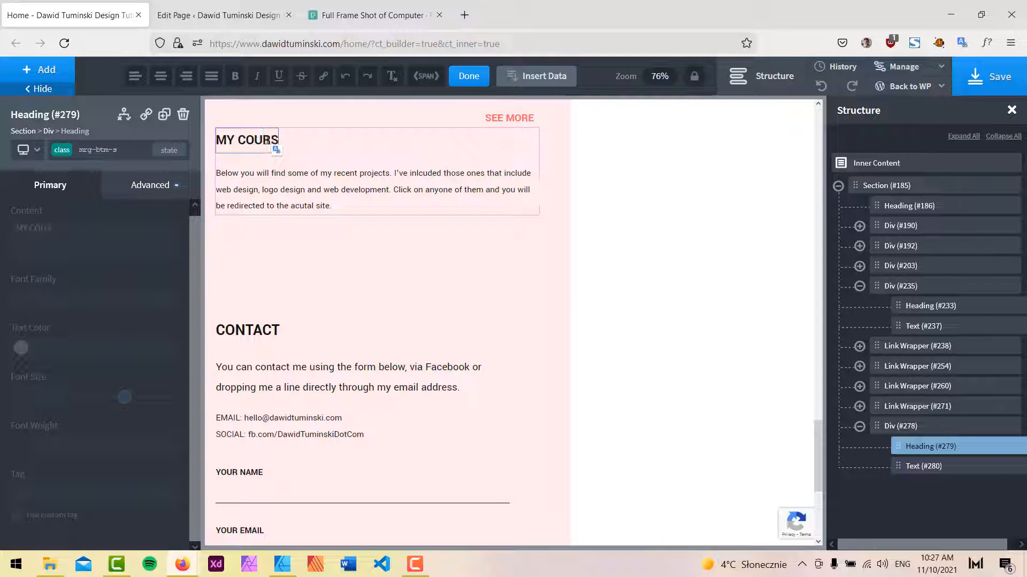
pyautogui.write('ES')
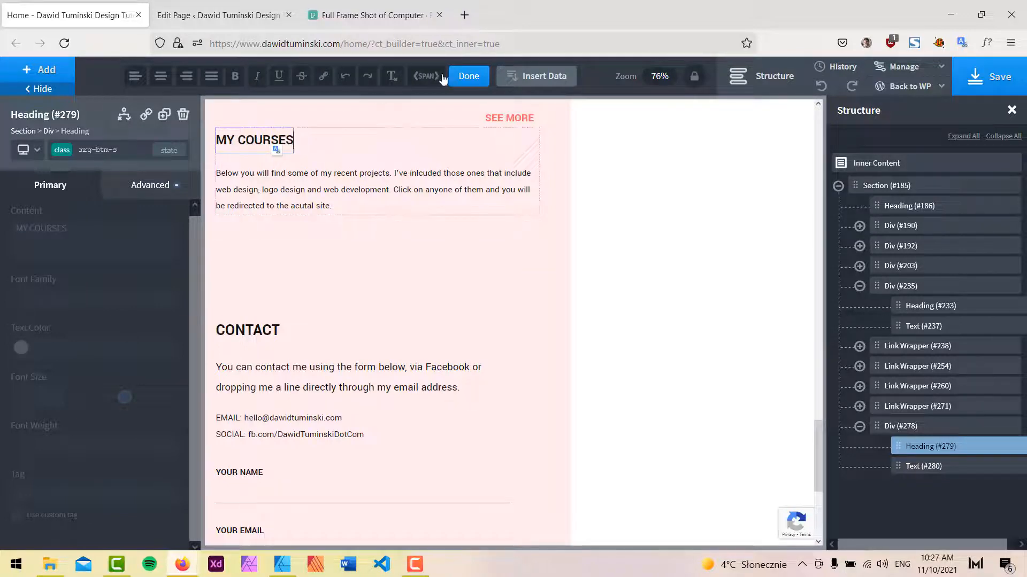
pyautogui.click(469, 75)
# Set the SEE MORE heading's bottom margin to 50 px.
pyautogui.click(509, 279)
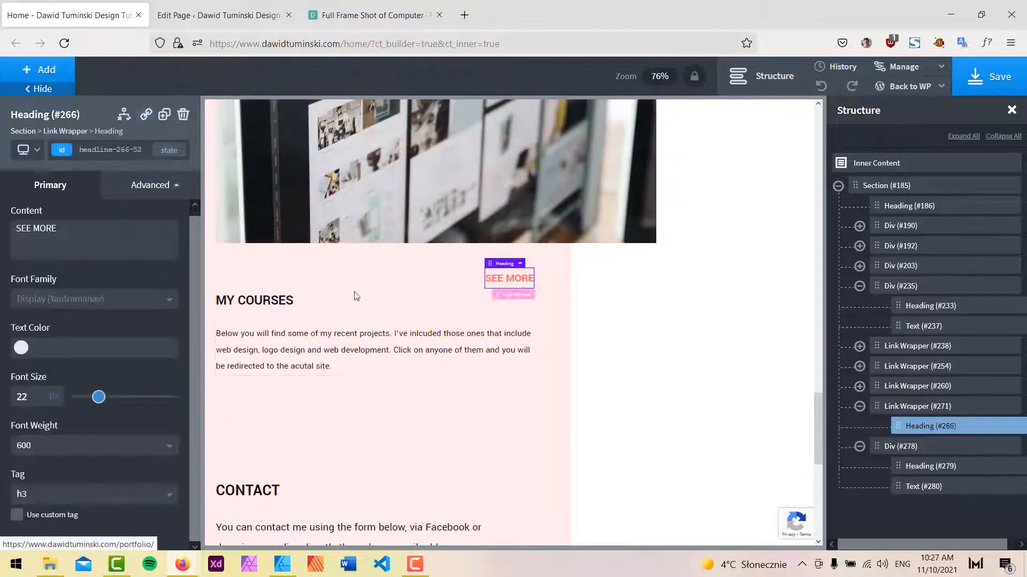
pyautogui.click(144, 185)
pyautogui.click(119, 266)
pyautogui.click(136, 304)
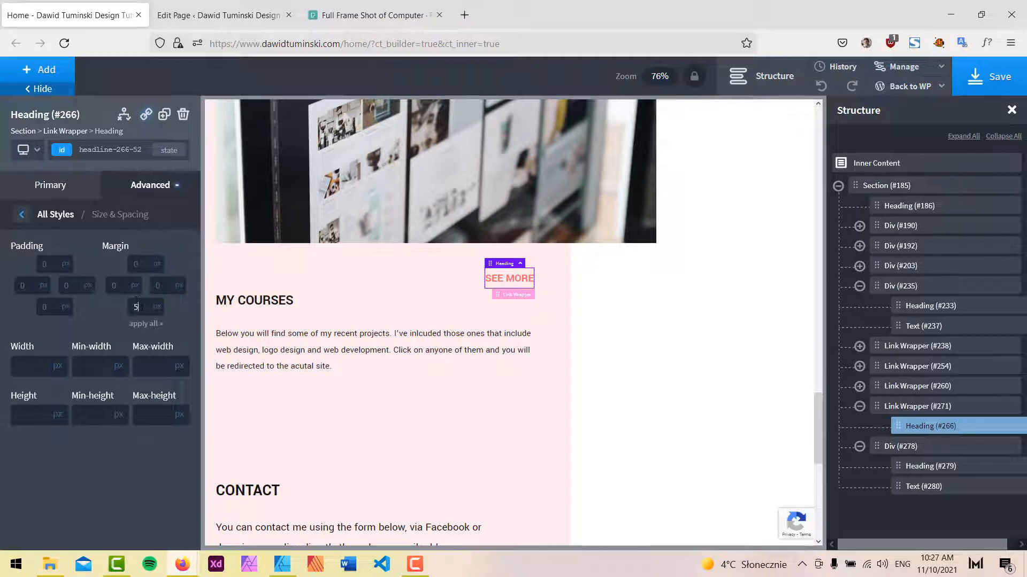
pyautogui.write('50')
# Replace "projects" with "courses" and "acutal" with "course's" in the copied paragraph, and save the page.
pyautogui.scroll(-2, 590, 350)
pyautogui.doubleClick(298, 267)
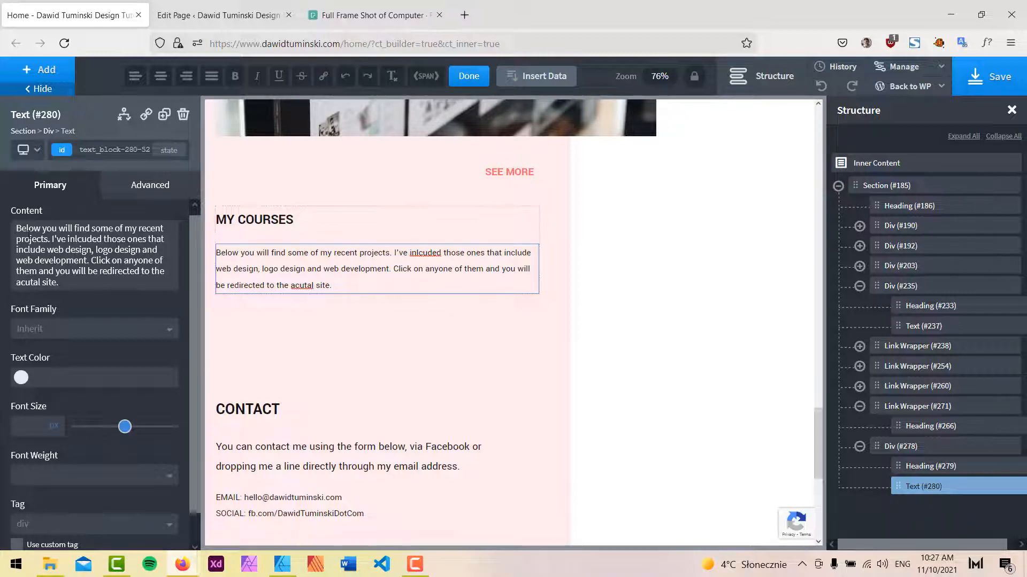
pyautogui.doubleClick(30, 239)
pyautogui.write('courses')
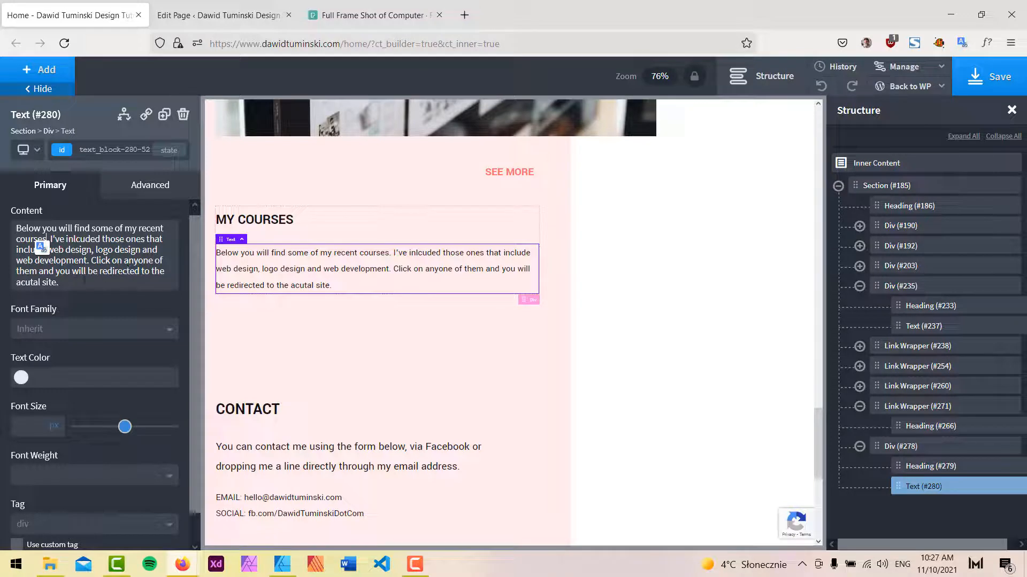
pyautogui.doubleClick(30, 282)
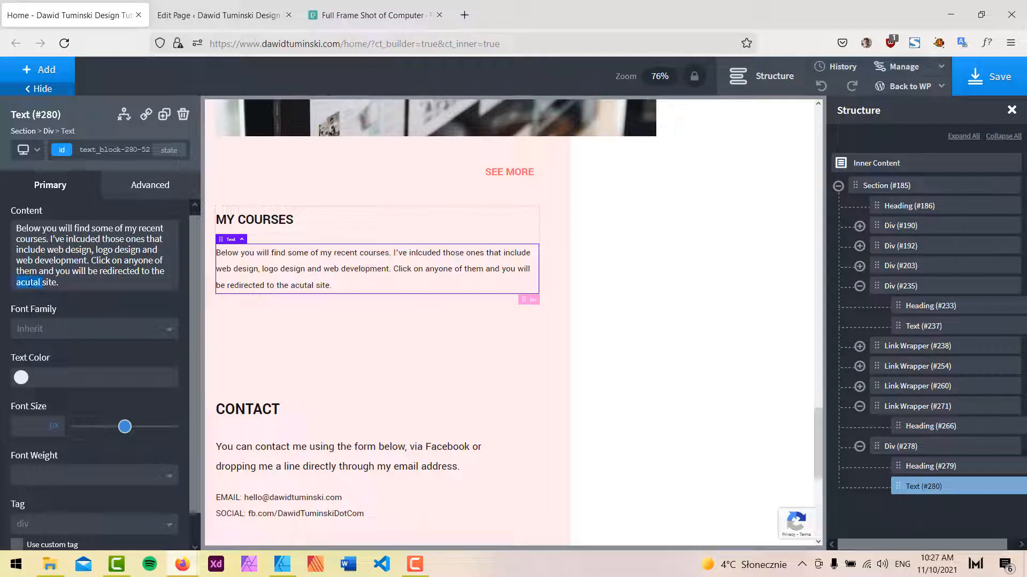
pyautogui.write('courses')
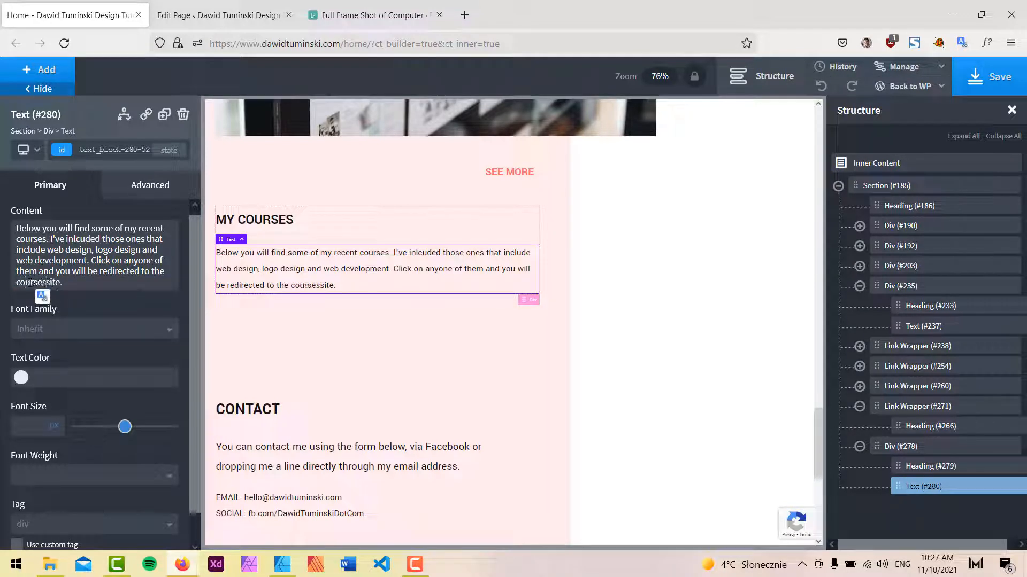
pyautogui.write("'s")
pyautogui.click(989, 77)
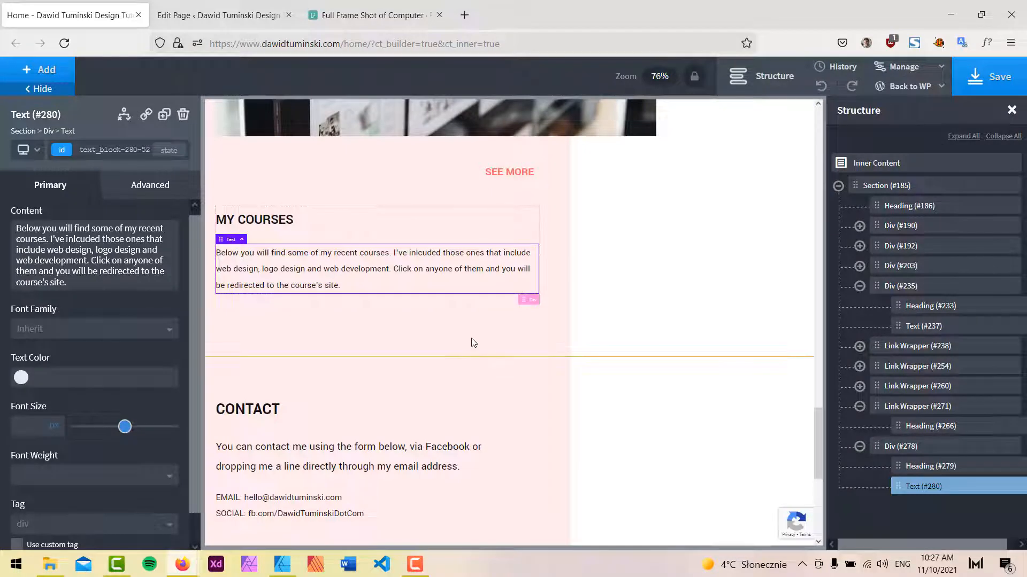
# Switch to Affinity Designer, review the MY COURSES section of the mockup, and return to the browser.
pyautogui.click(288, 559)
pyautogui.scroll(-3, 658, 241)
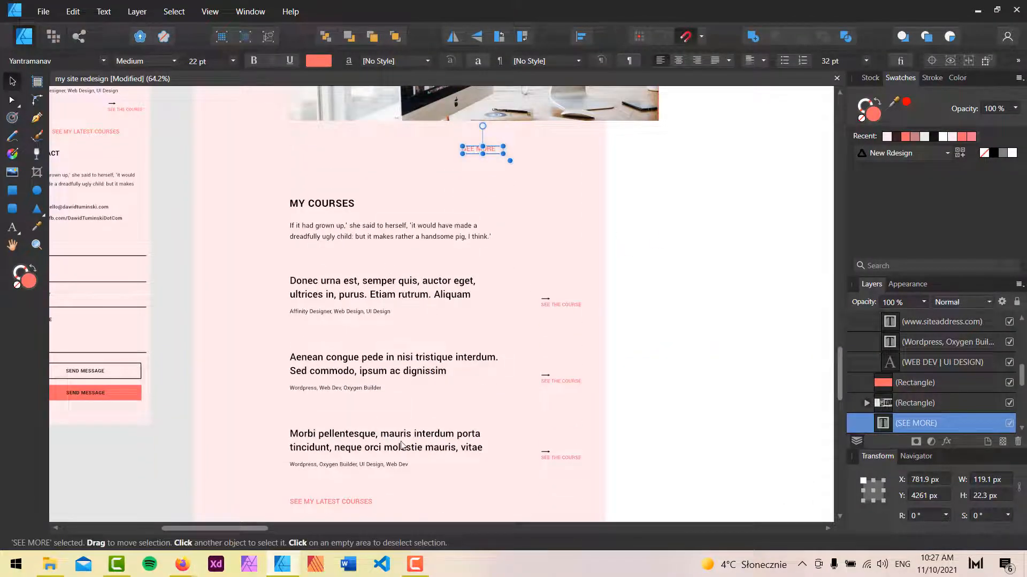
pyautogui.scroll(-4, 470, 274)
pyautogui.scroll(2, 424, 313)
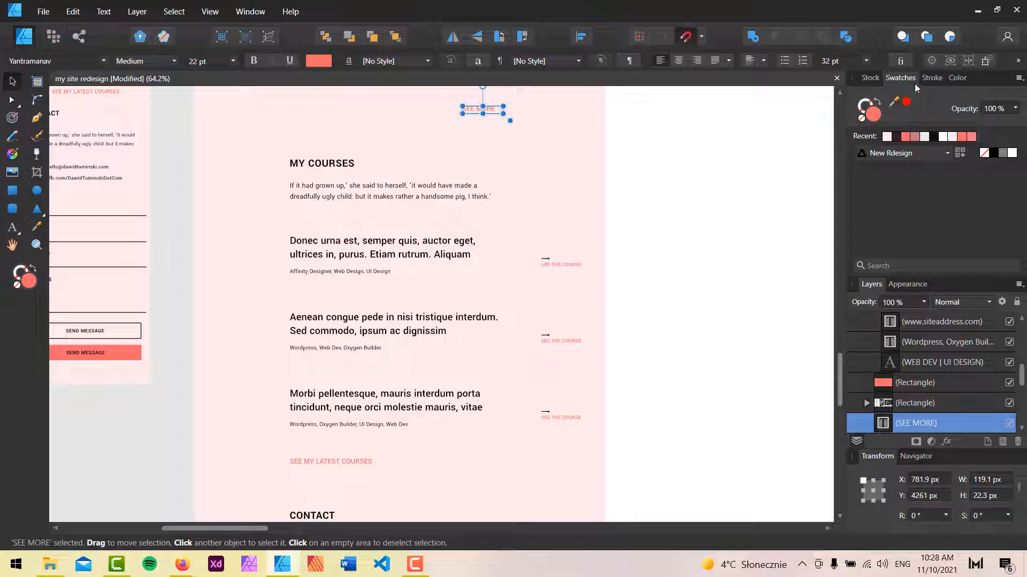
pyautogui.click(978, 10)
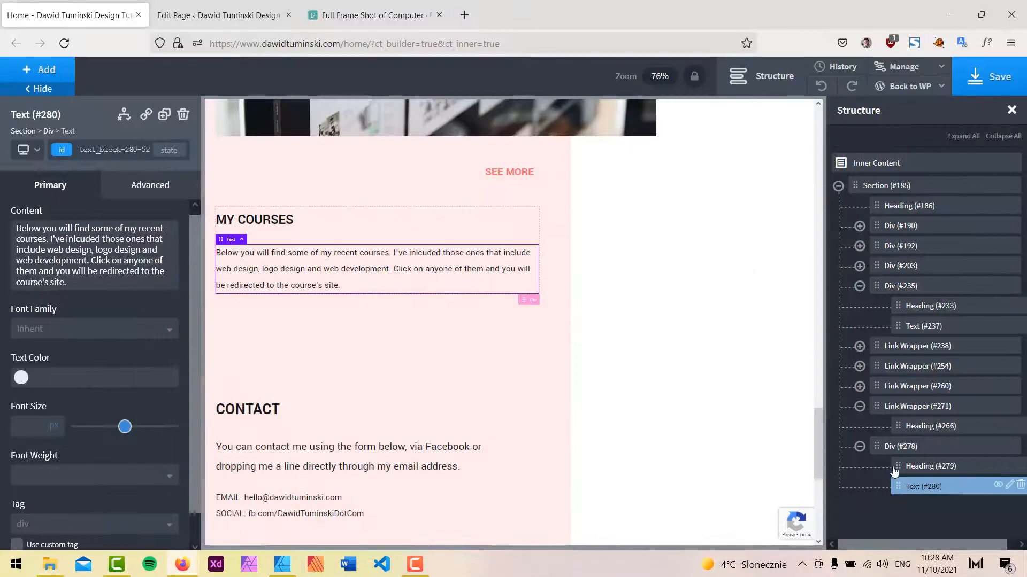
# Add a Repeater element below the MY COURSES paragraph.
pyautogui.click(859, 447)
pyautogui.click(860, 406)
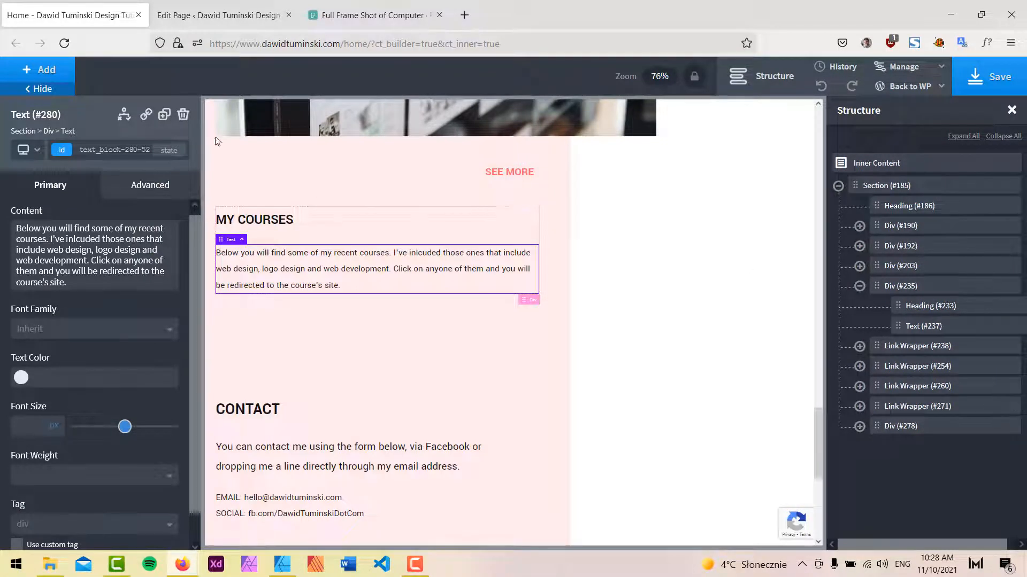
pyautogui.click(34, 71)
pyautogui.write('rep')
pyautogui.click(46, 154)
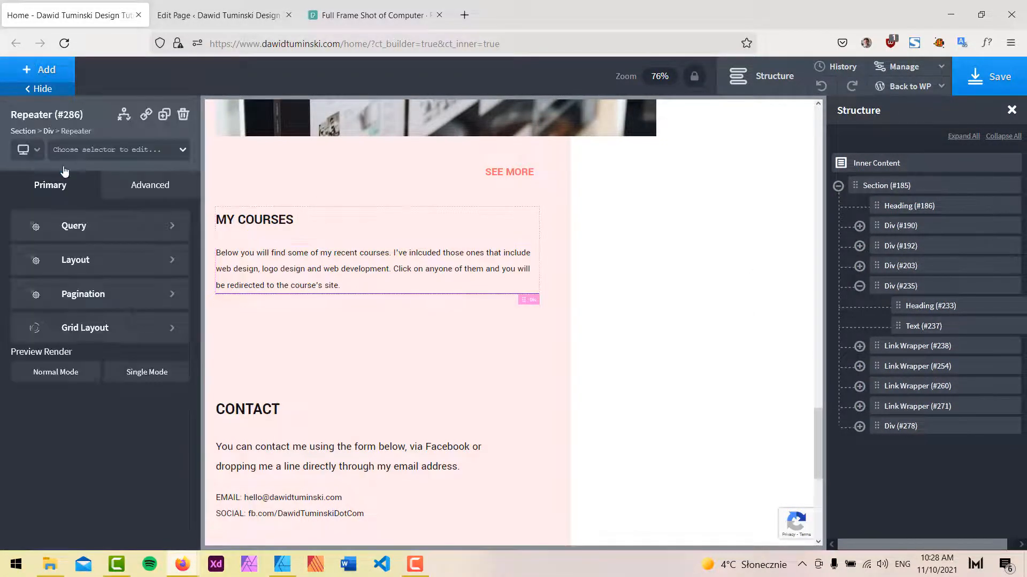
# Apply the mrg-btm-m class to the MY COURSES paragraph.
pyautogui.click(342, 278)
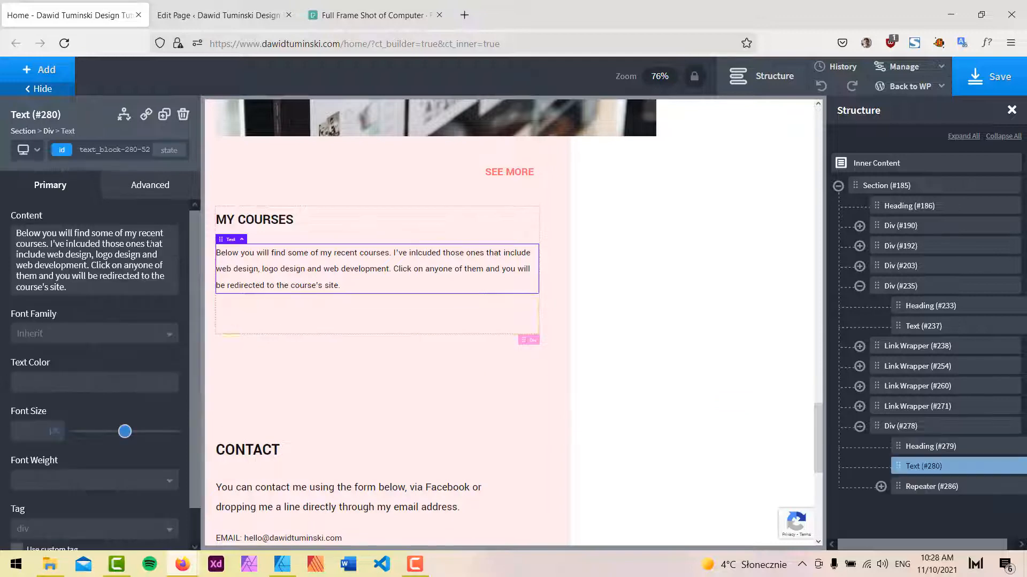
pyautogui.click(113, 150)
pyautogui.write('mt')
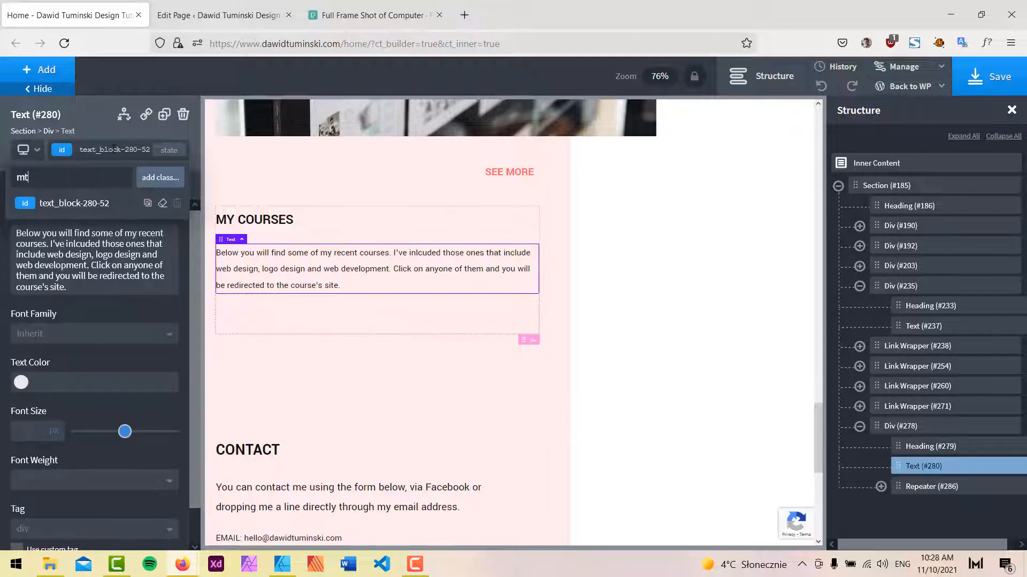
pyautogui.press('BackSpace')
pyautogui.write('rg')
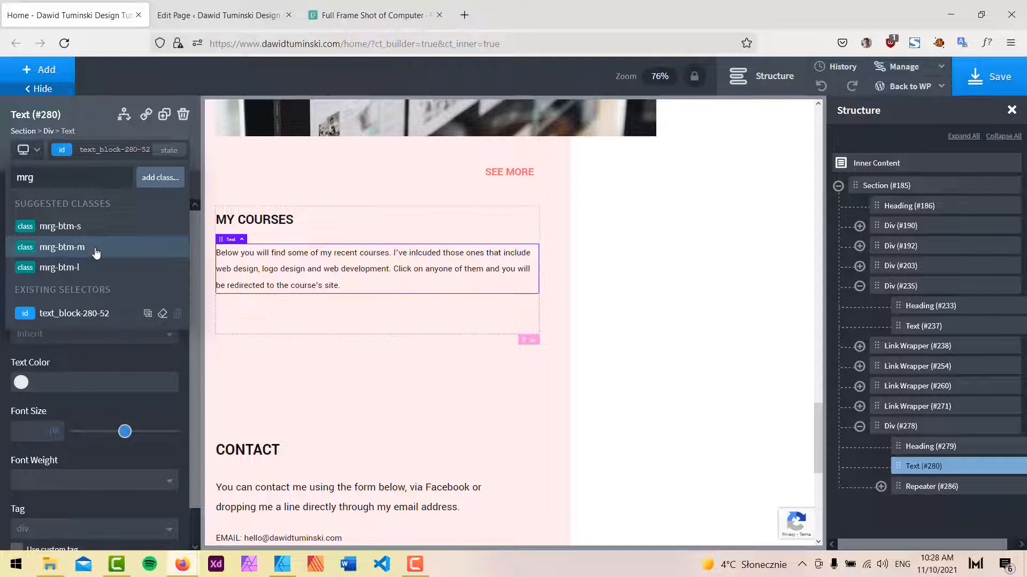
pyautogui.click(97, 247)
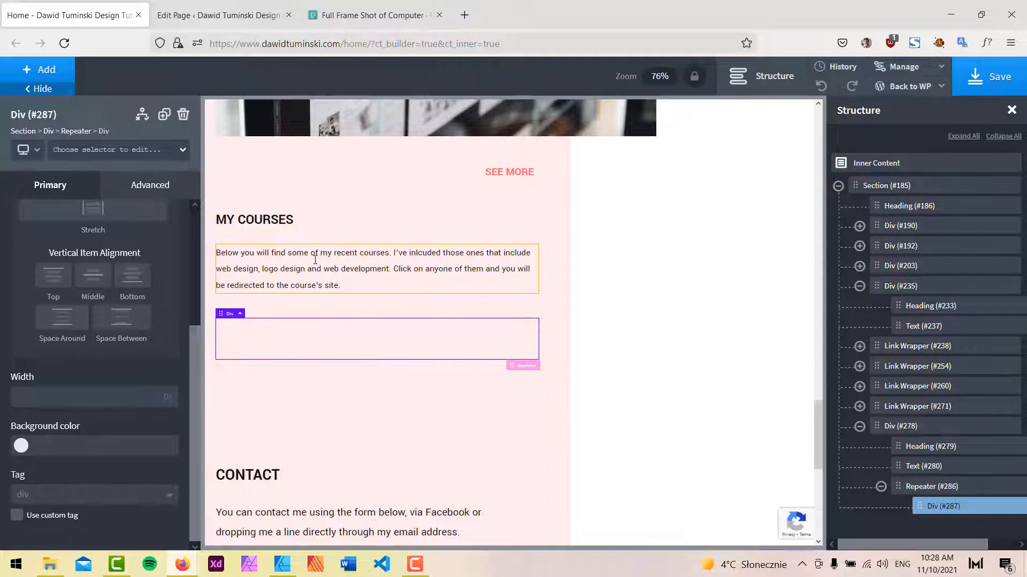
# Add a new Div inside the repeater's inner div.
pyautogui.click(932, 492)
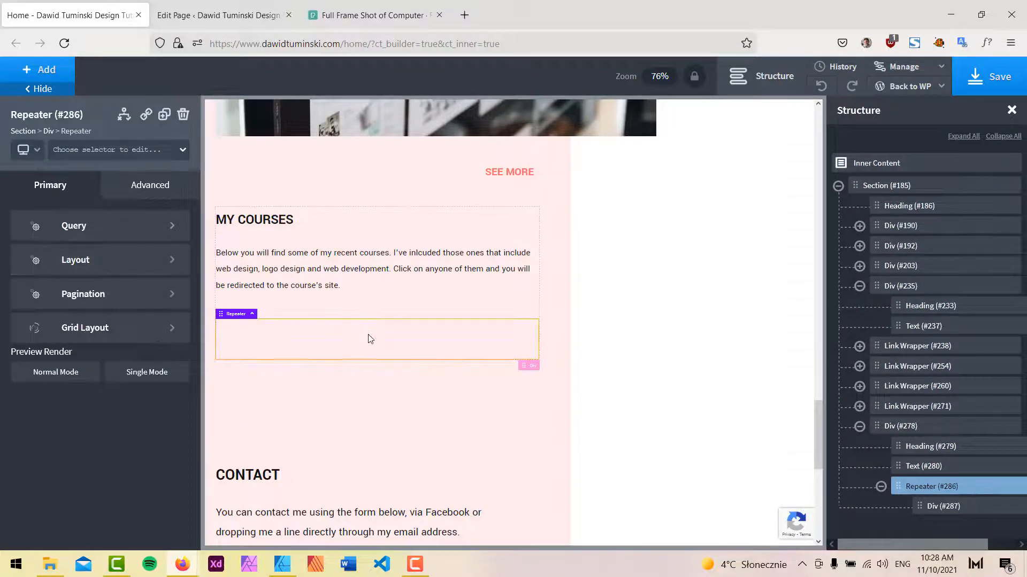
pyautogui.click(952, 510)
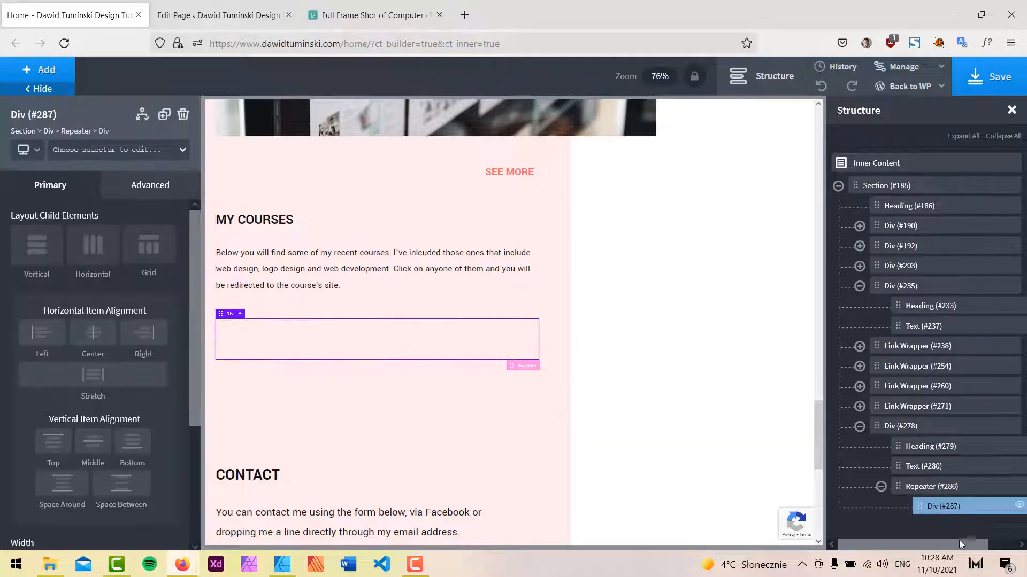
pyautogui.moveTo(955, 543); pyautogui.dragTo(984, 543)
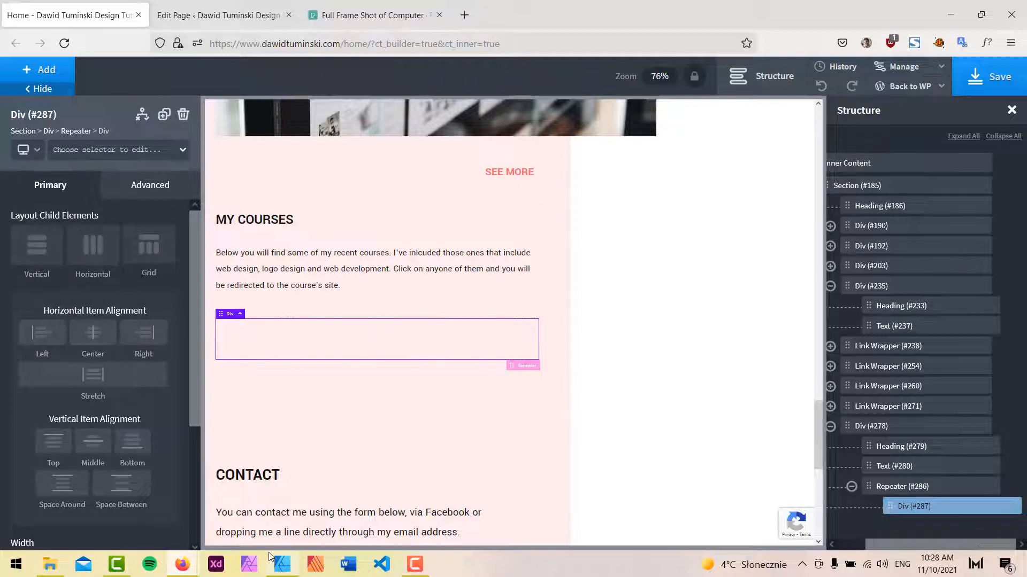
pyautogui.click(282, 564)
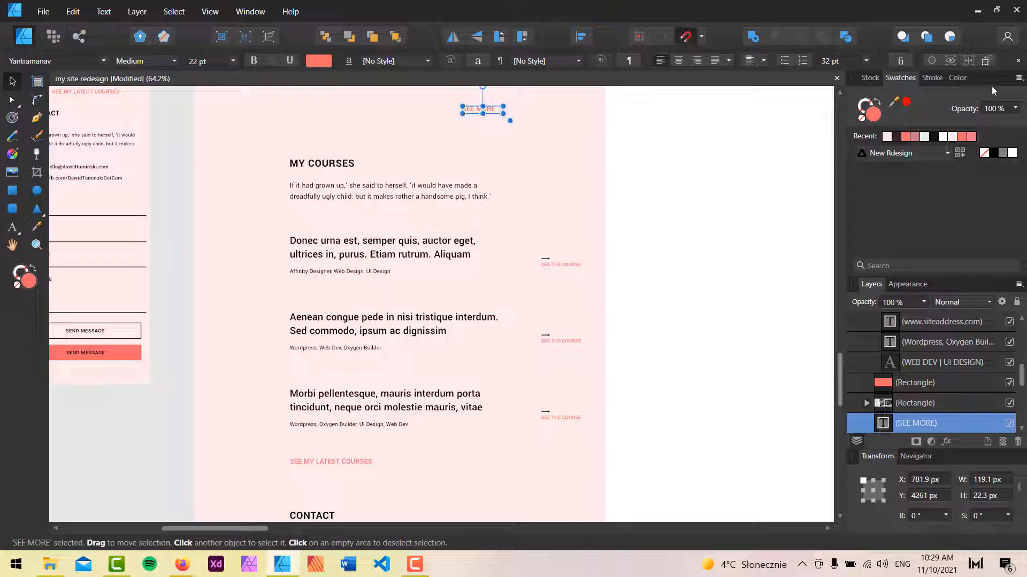
pyautogui.click(983, 13)
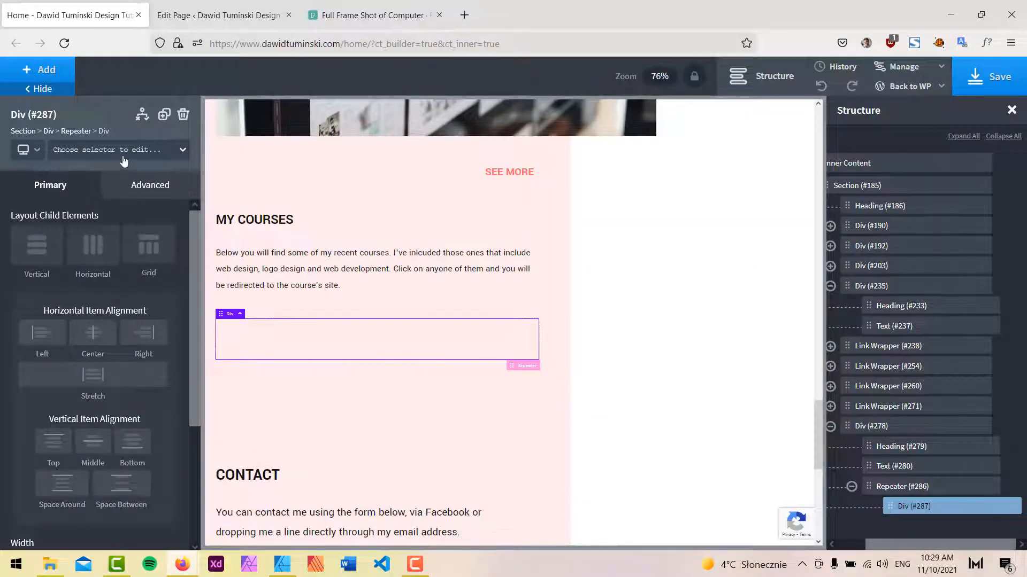
pyautogui.click(57, 72)
pyautogui.write('di')
pyautogui.click(56, 154)
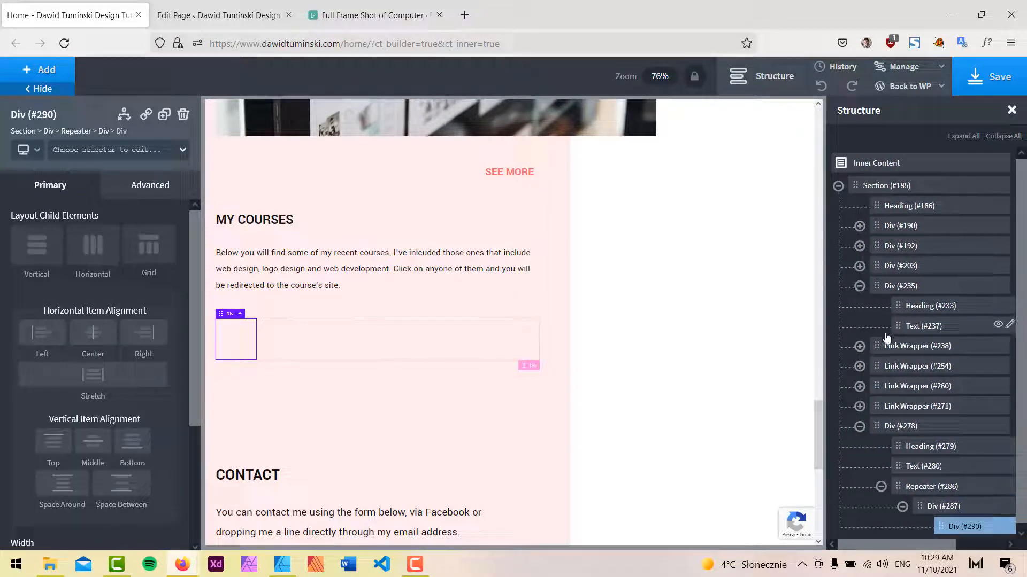
pyautogui.click(859, 426)
pyautogui.click(859, 426)
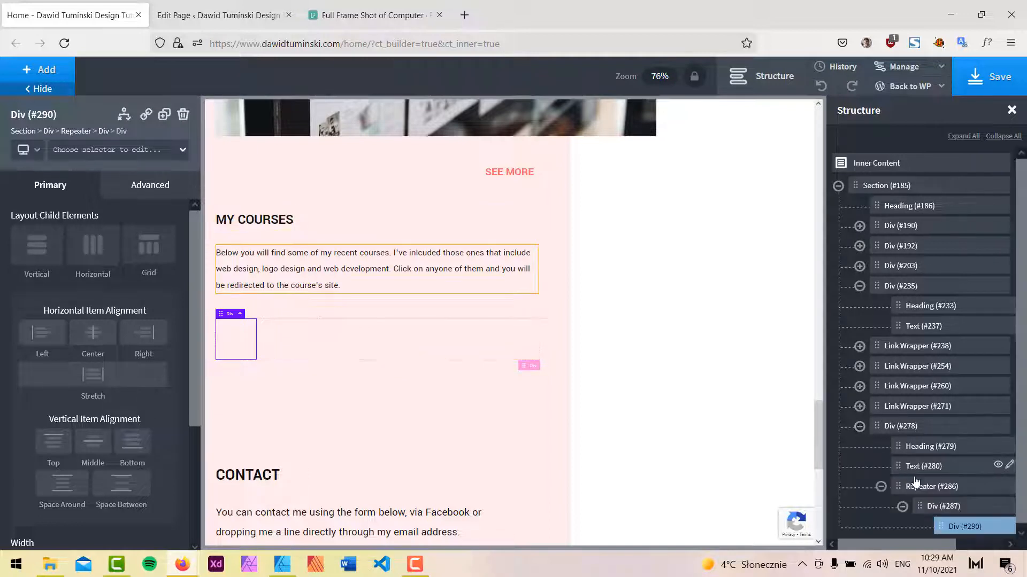
# Rename the new div inside the repeater as title-subheading.
pyautogui.moveTo(948, 546); pyautogui.dragTo(996, 546)
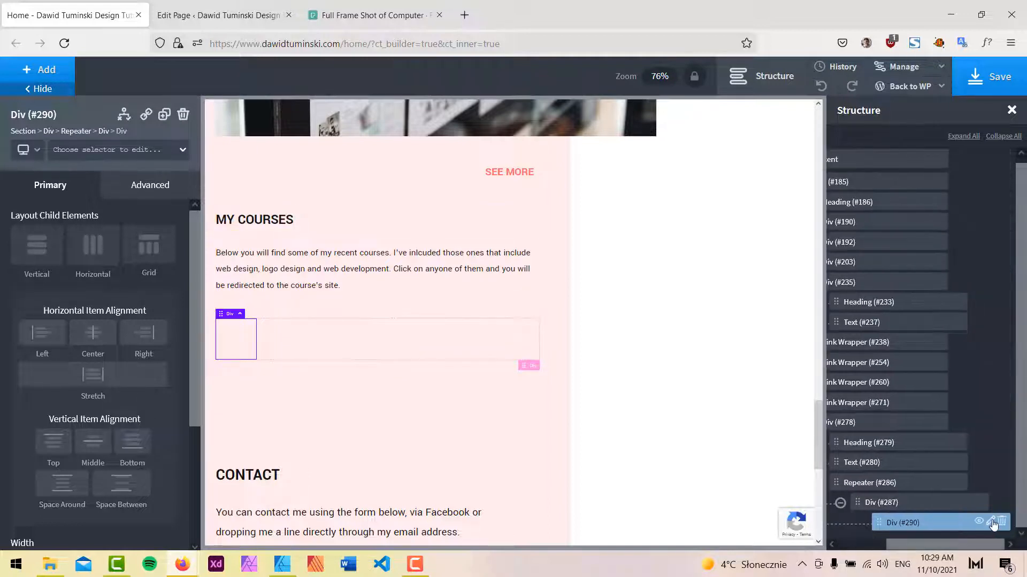
pyautogui.rightClick(973, 525)
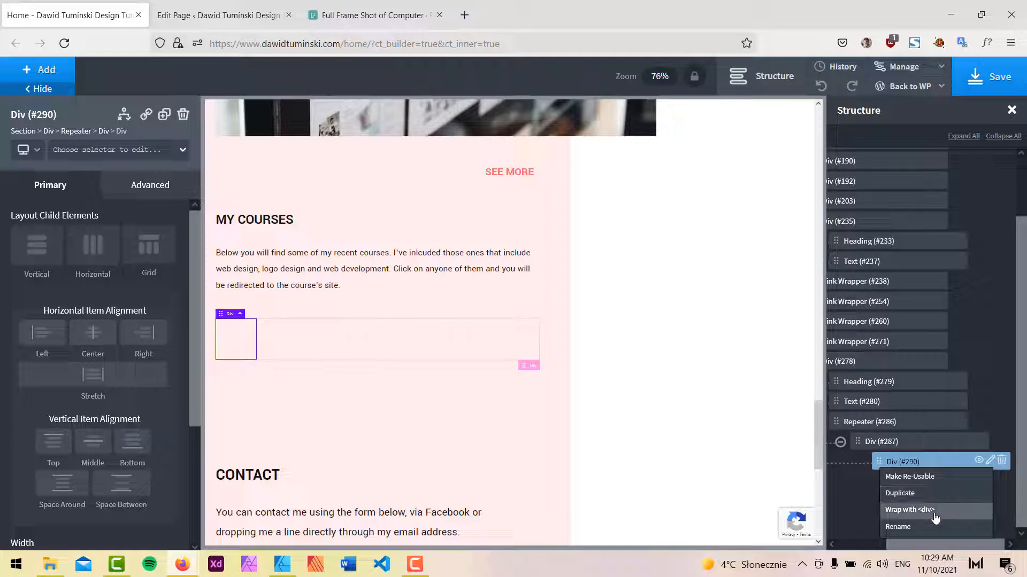
pyautogui.click(907, 531)
pyautogui.moveTo(891, 522); pyautogui.dragTo(913, 526)
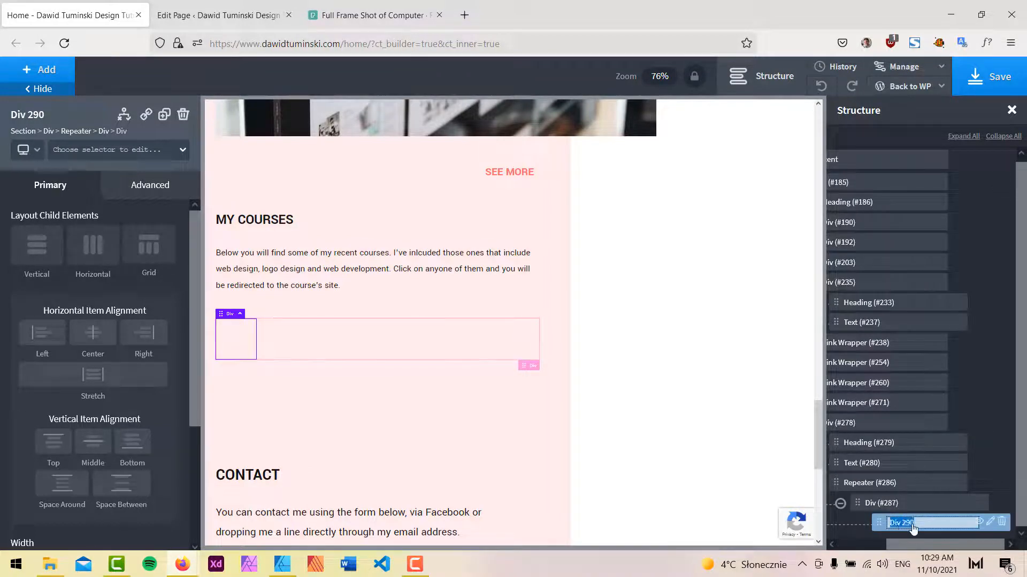
pyautogui.write('title ')
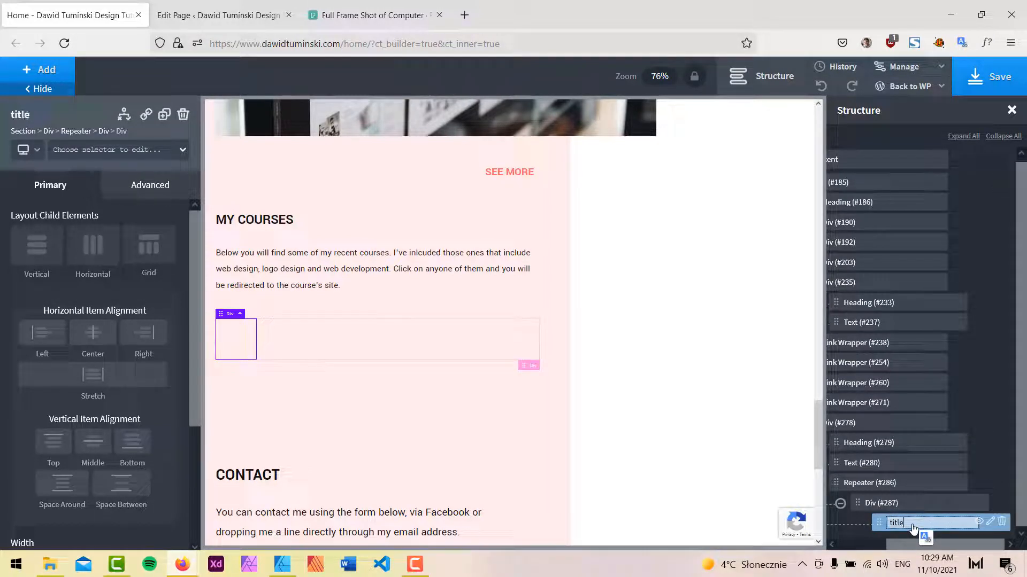
pyautogui.write('-')
pyautogui.press('BackSpace')
pyautogui.press('BackSpace')
pyautogui.write('-subheading')
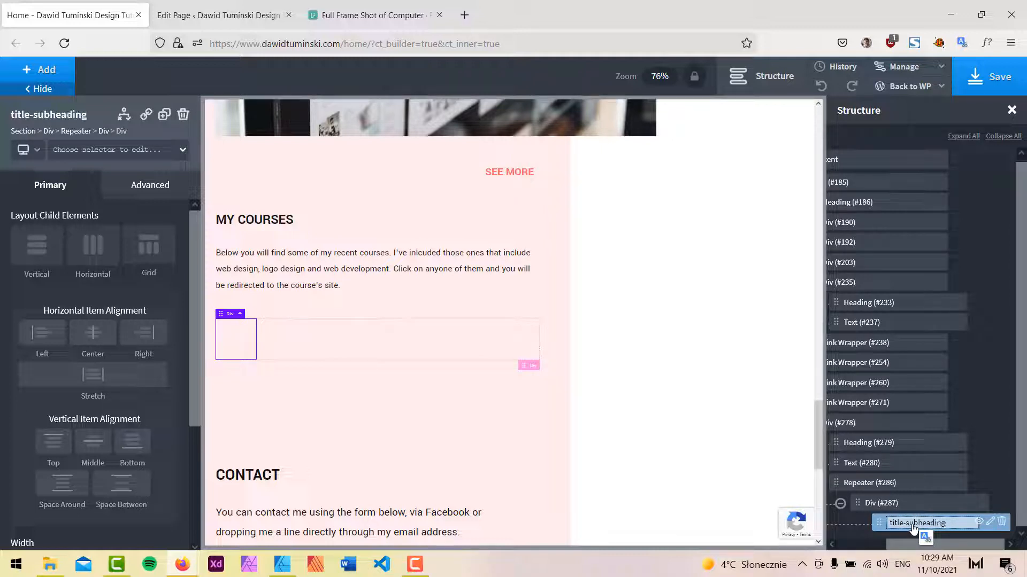
pyautogui.press('Return')
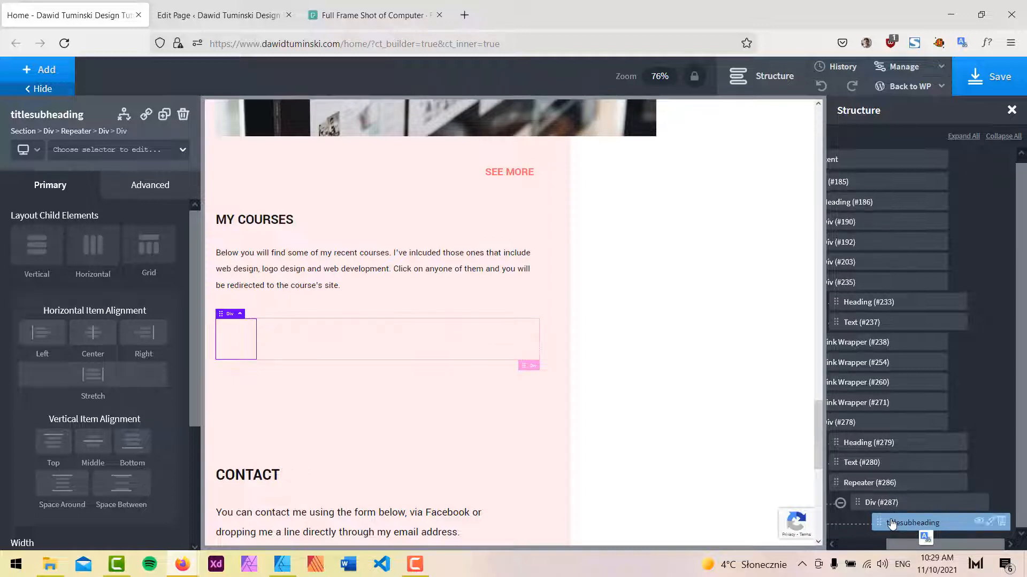
# Duplicate the title-subheading div and rename the copy as link-course.
pyautogui.click(167, 114)
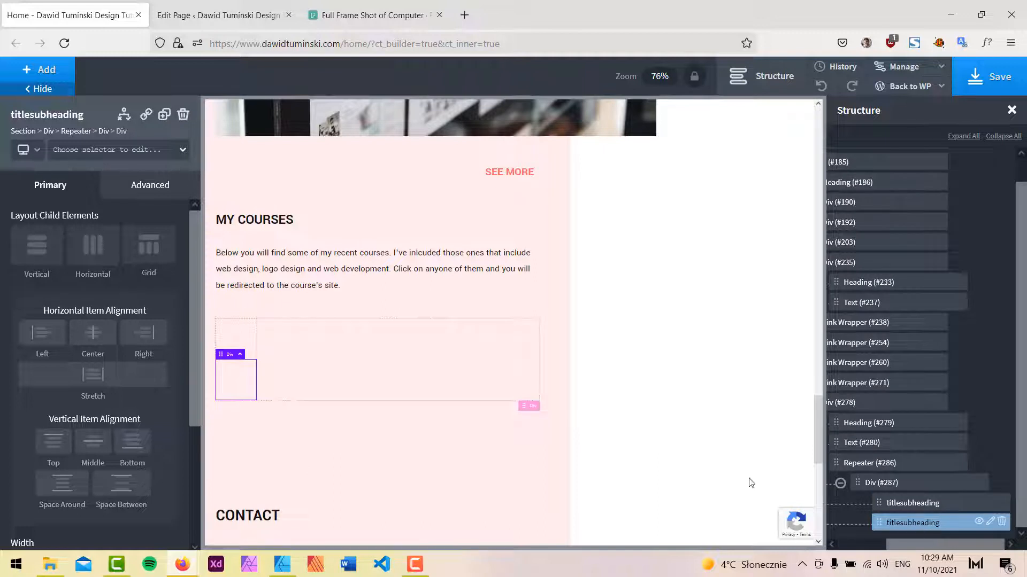
pyautogui.click(995, 524)
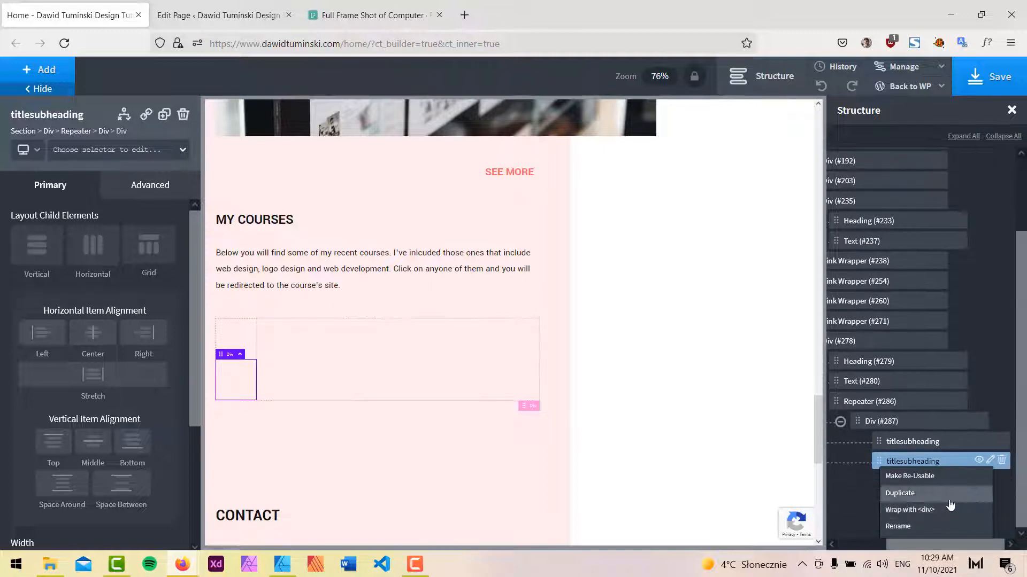
pyautogui.click(929, 527)
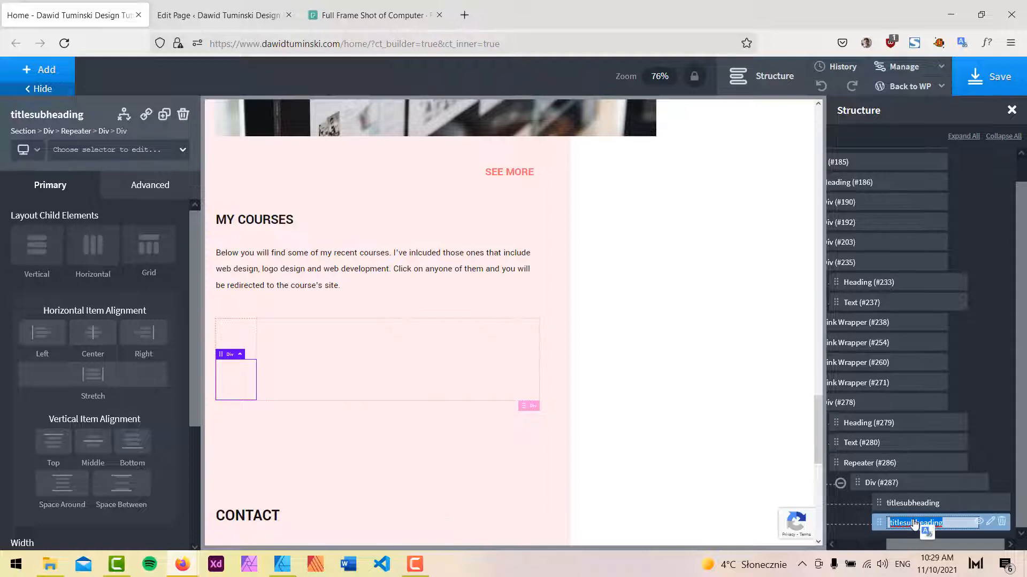
pyautogui.write('link-cour')
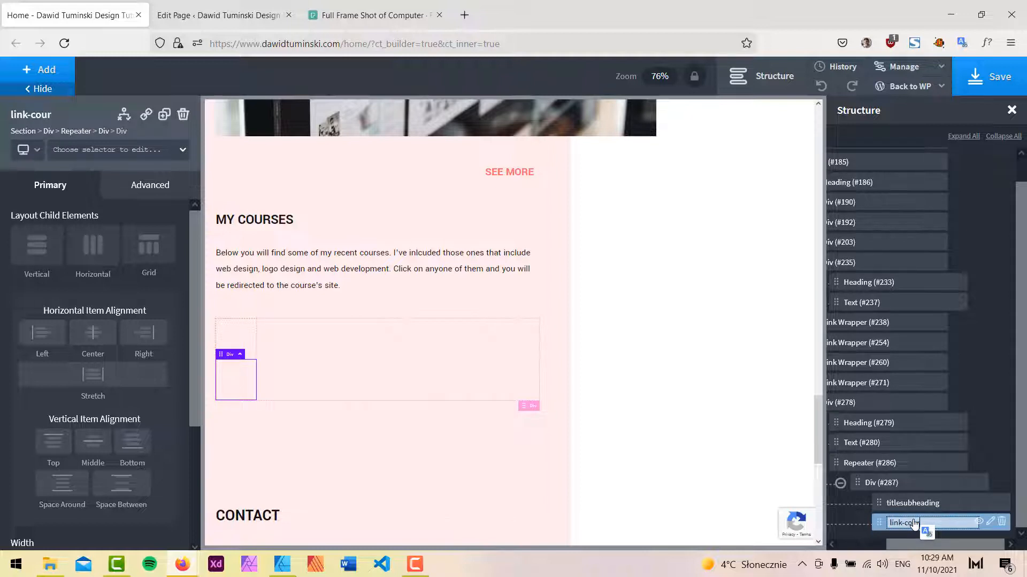
pyautogui.write('se')
pyautogui.press('Return')
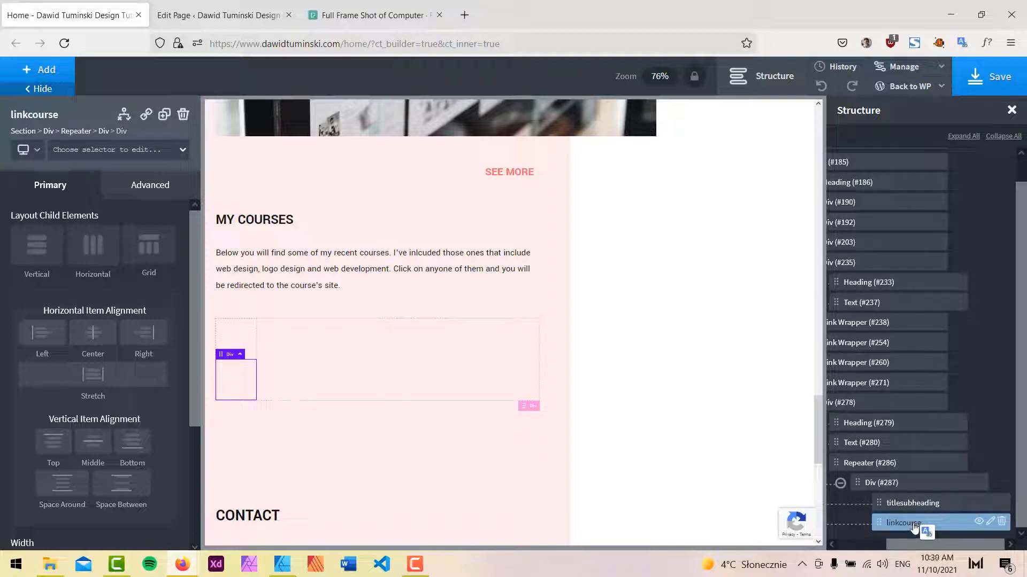
# Set the repeater's inner Div (#287) to a horizontal child layout.
pyautogui.click(904, 491)
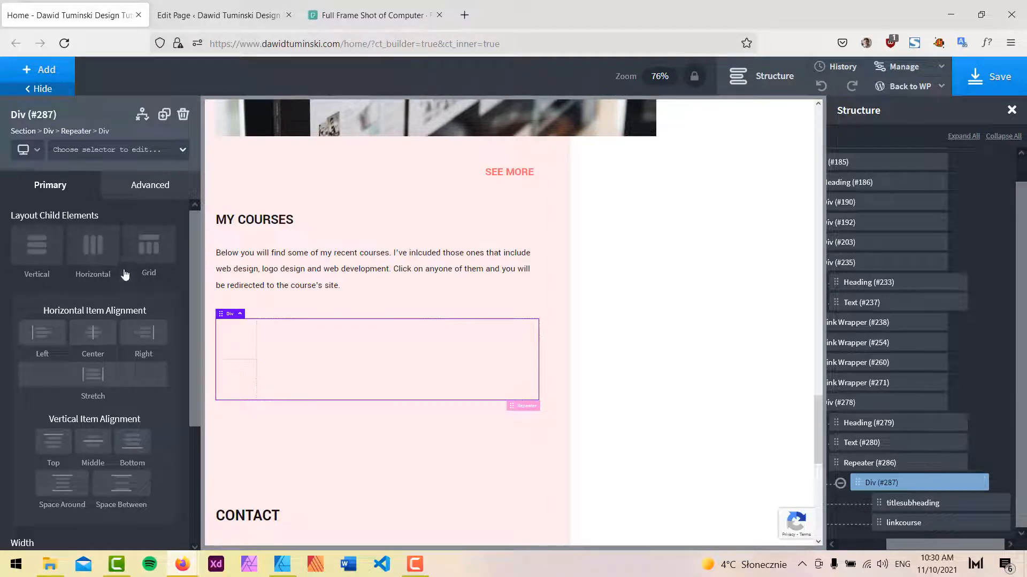
pyautogui.click(93, 256)
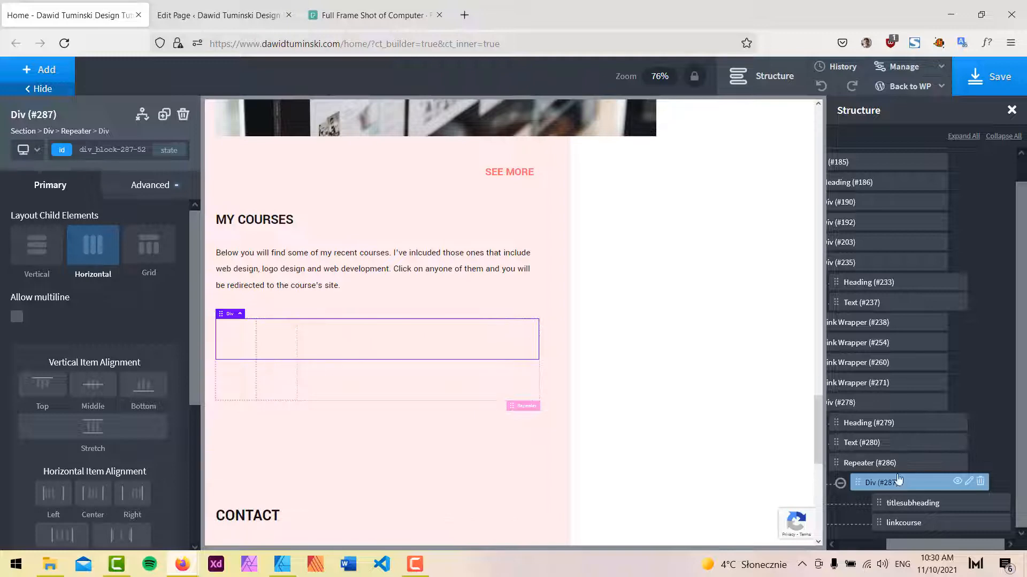
# Add a Heading element inside the title-subheading div.
pyautogui.click(909, 503)
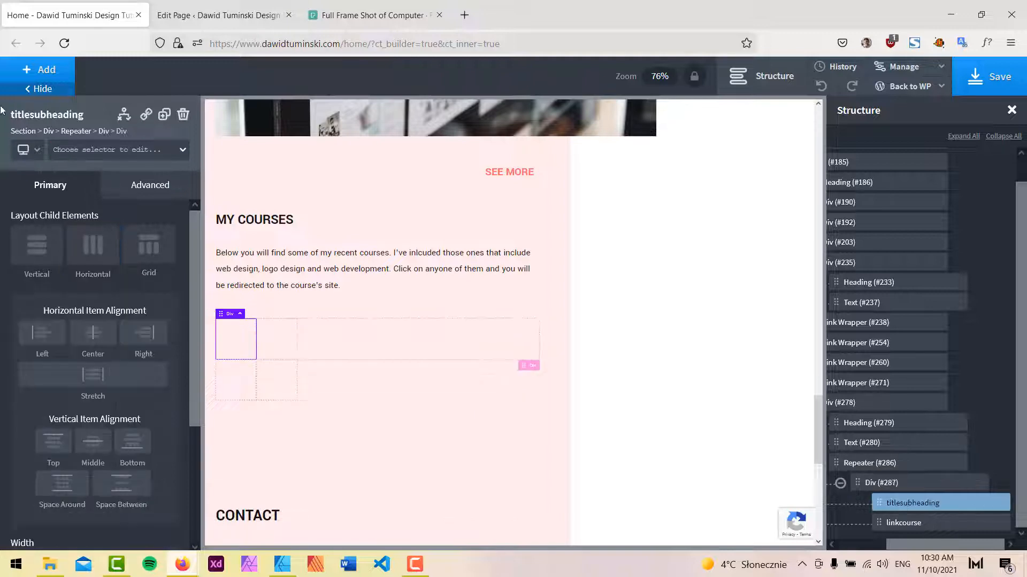
pyautogui.click(64, 71)
pyautogui.write('head')
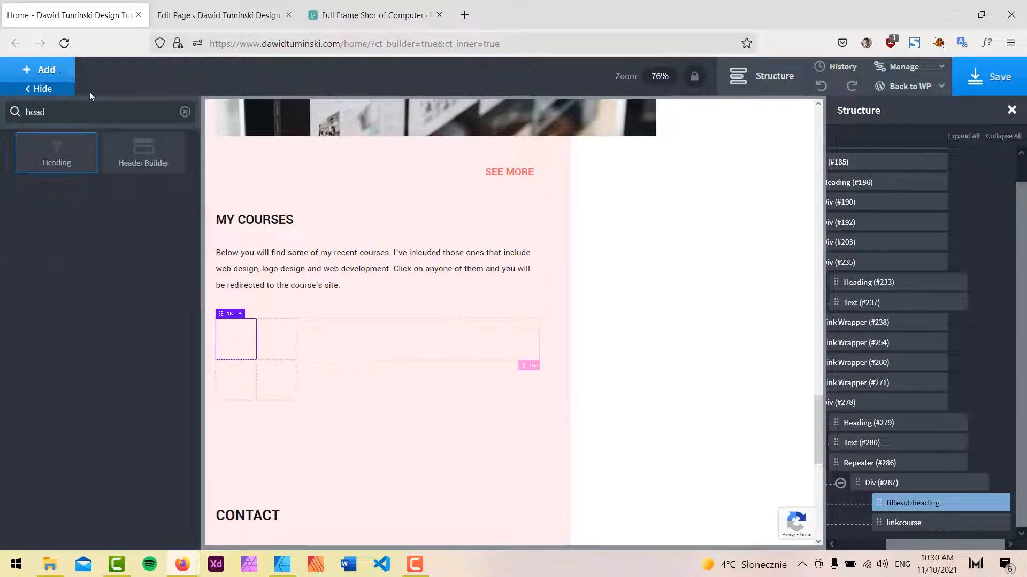
pyautogui.click(76, 156)
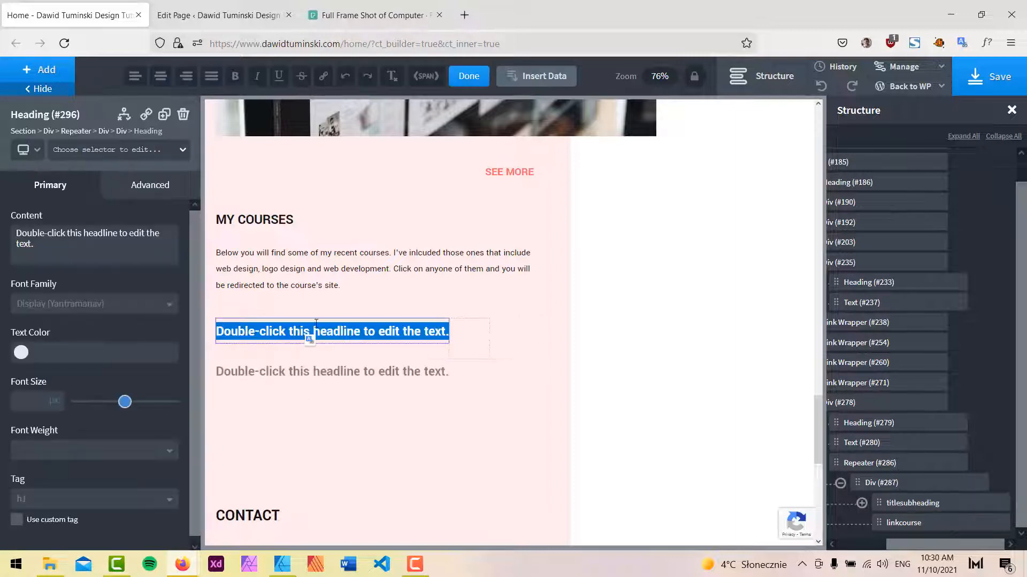
# Insert the post Title dynamic data as the heading's content.
pyautogui.click(535, 79)
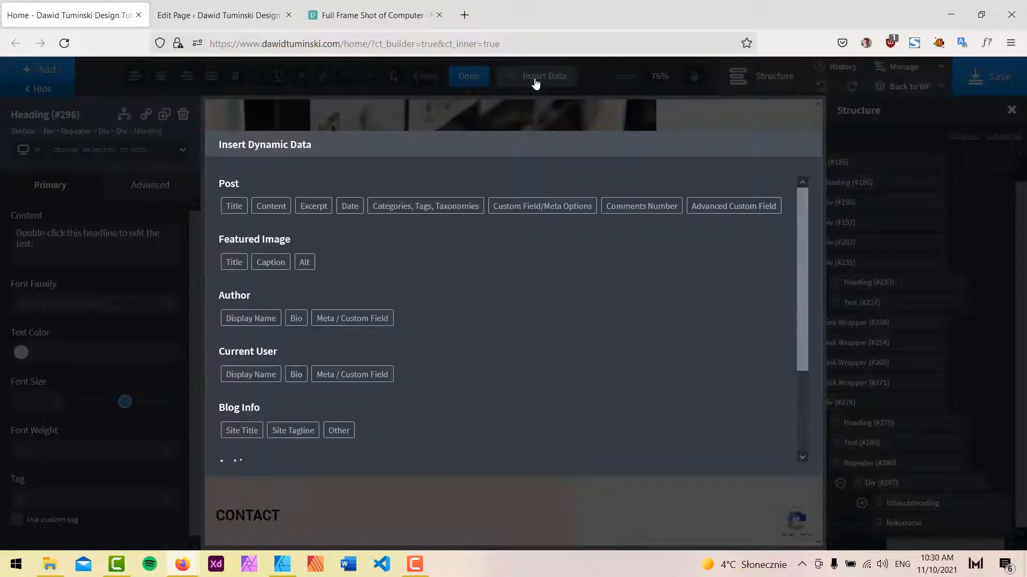
pyautogui.click(235, 208)
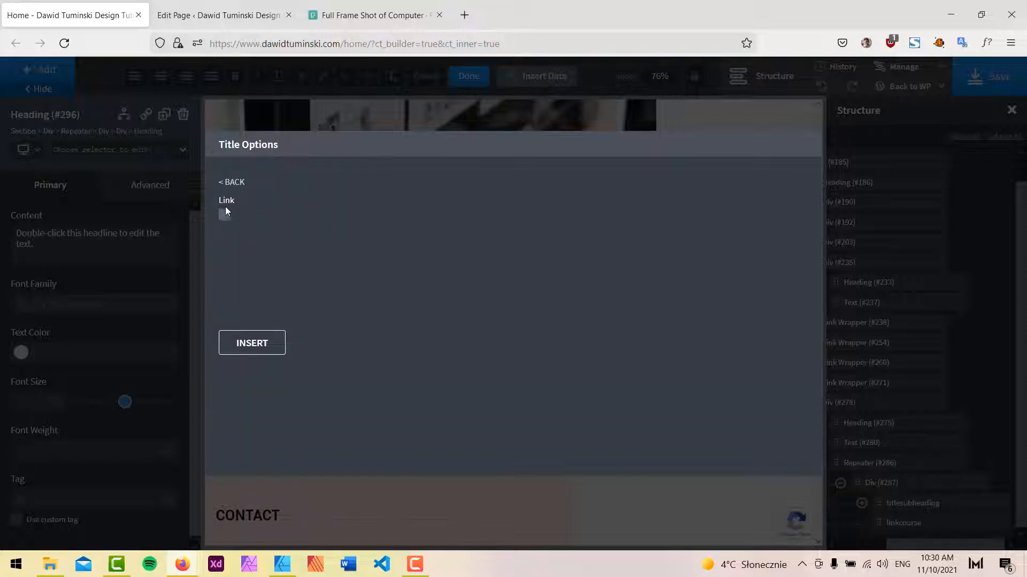
pyautogui.click(252, 343)
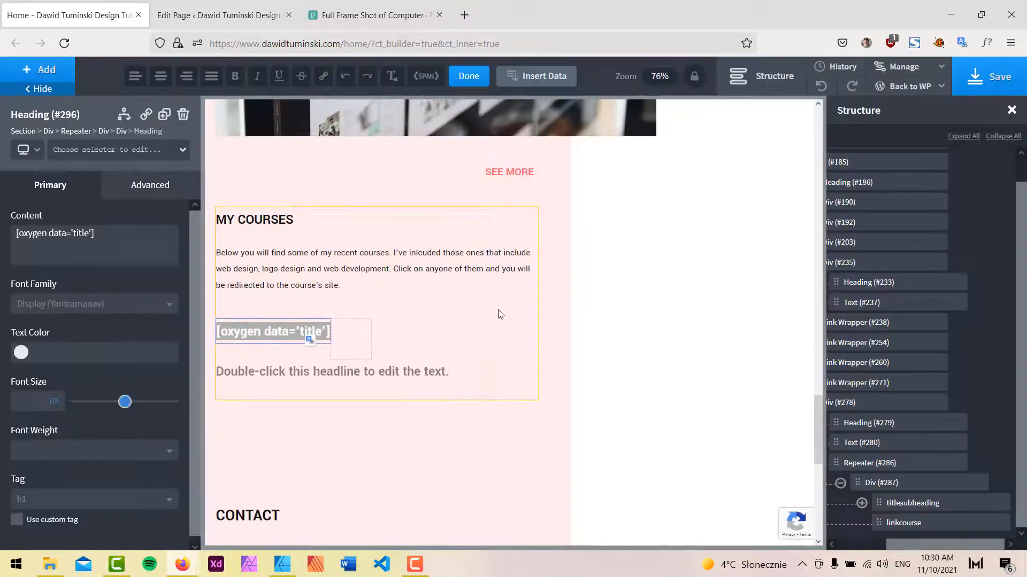
# Set the repeater's custom query to the courses_2 post type and apply the query parameters.
pyautogui.click(309, 337)
pyautogui.click(886, 466)
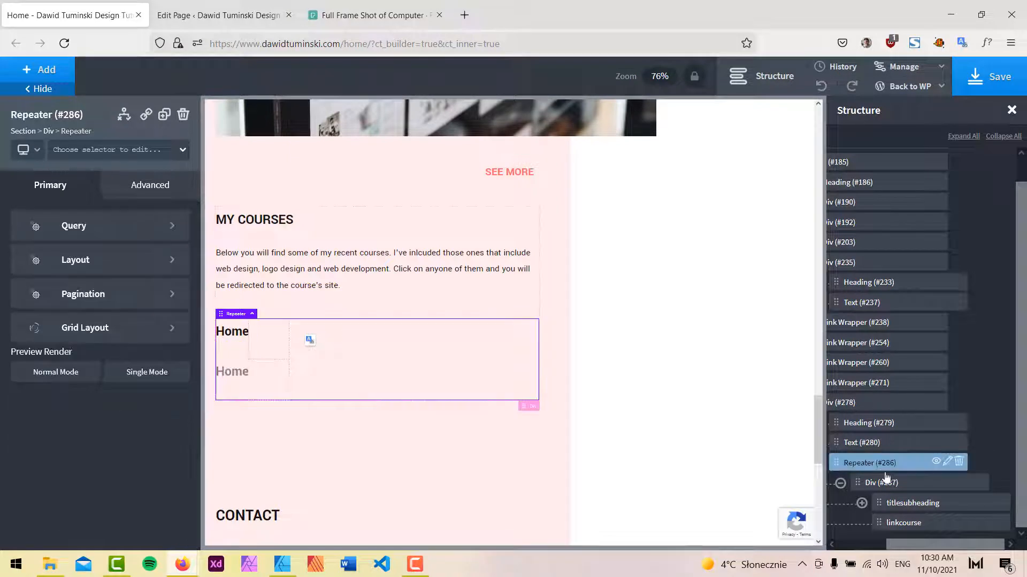
pyautogui.click(87, 228)
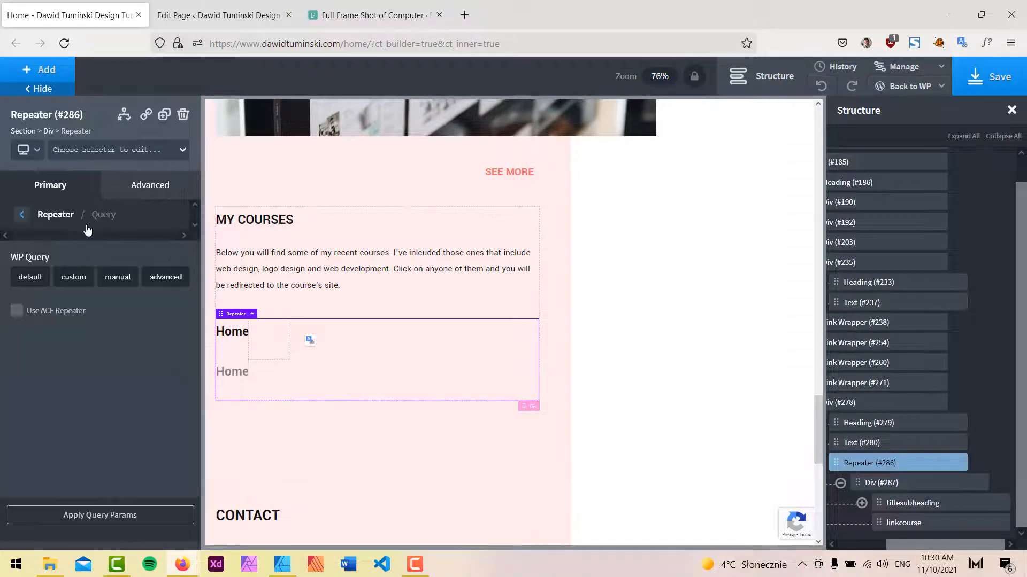
pyautogui.click(68, 283)
pyautogui.click(129, 316)
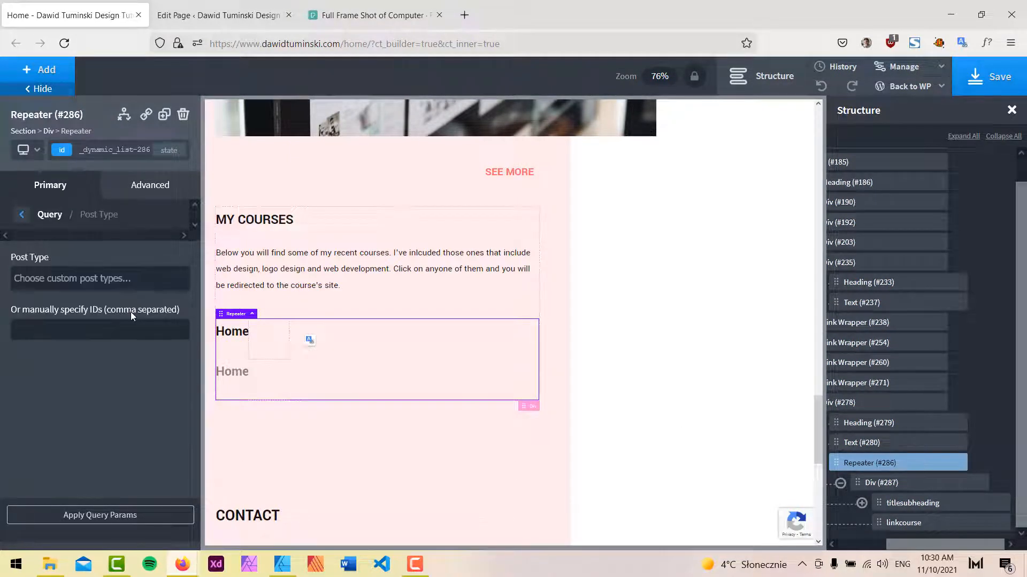
pyautogui.click(107, 278)
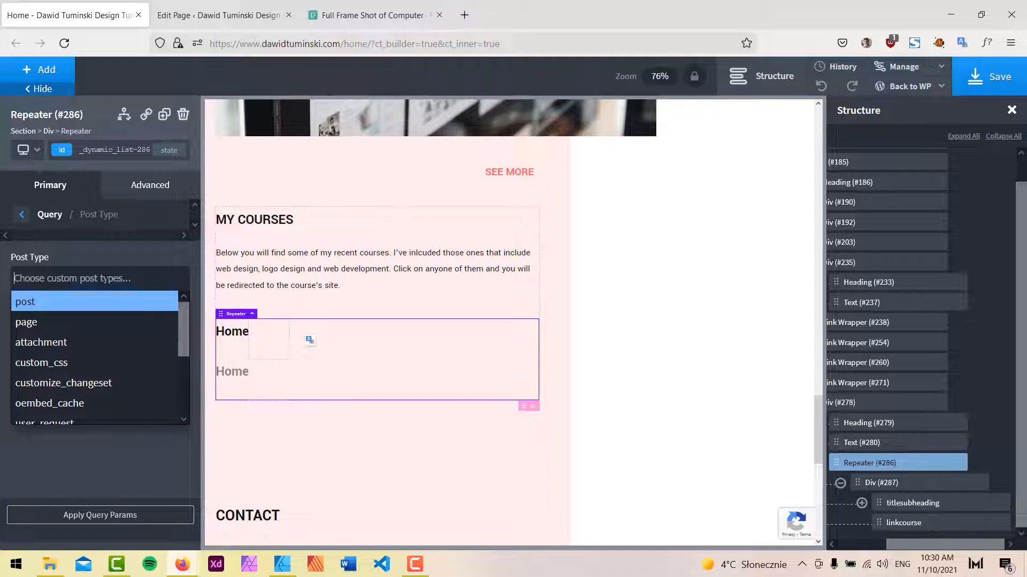
pyautogui.write('co')
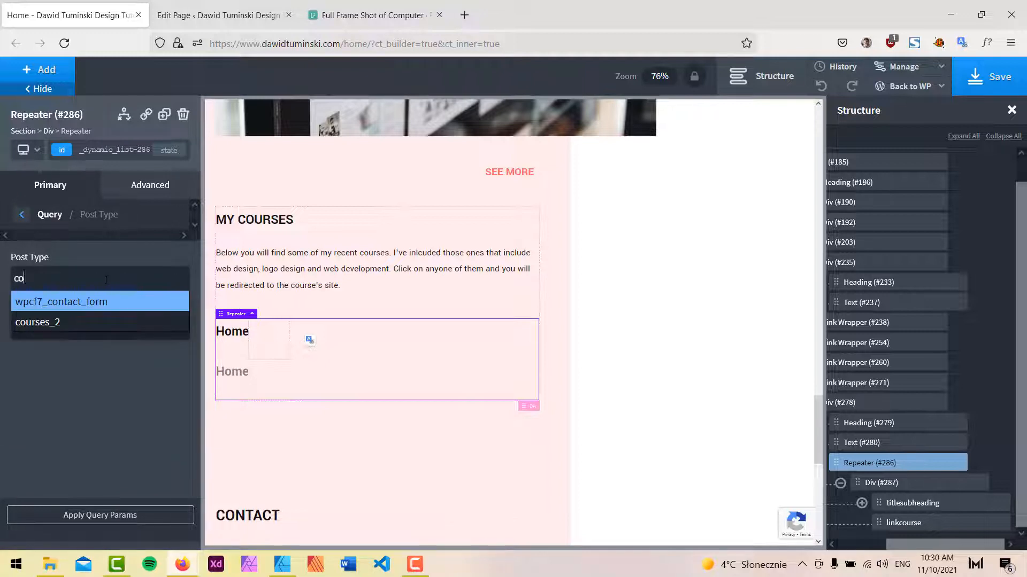
pyautogui.click(50, 322)
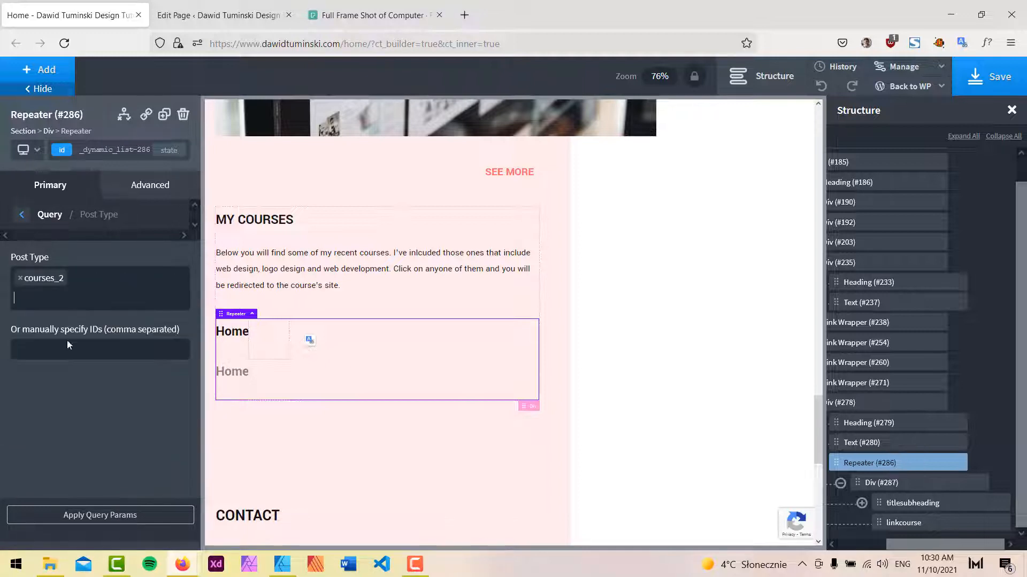
pyautogui.click(137, 516)
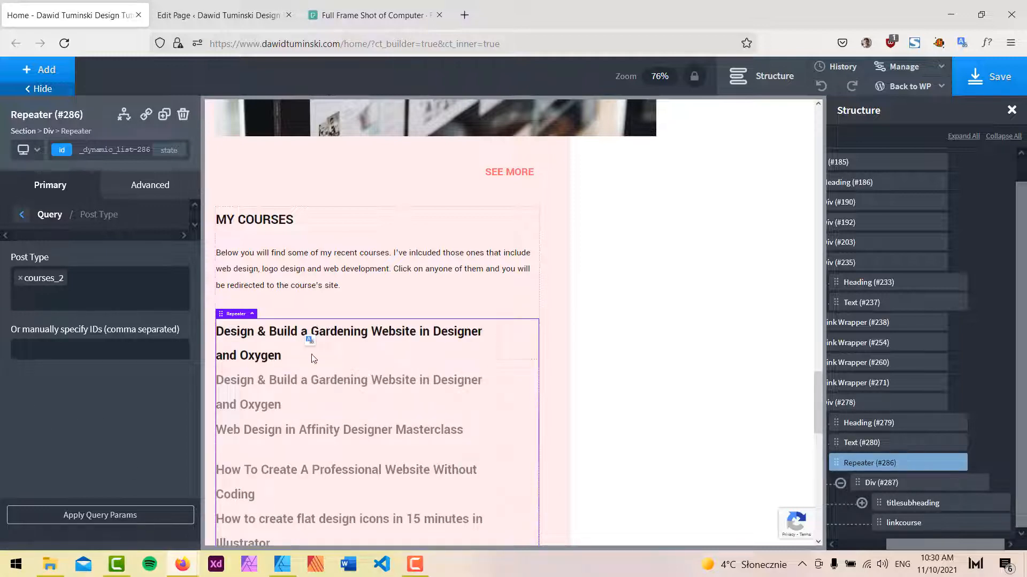
# Add a new h-course class to the course title heading.
pyautogui.click(22, 214)
pyautogui.click(309, 334)
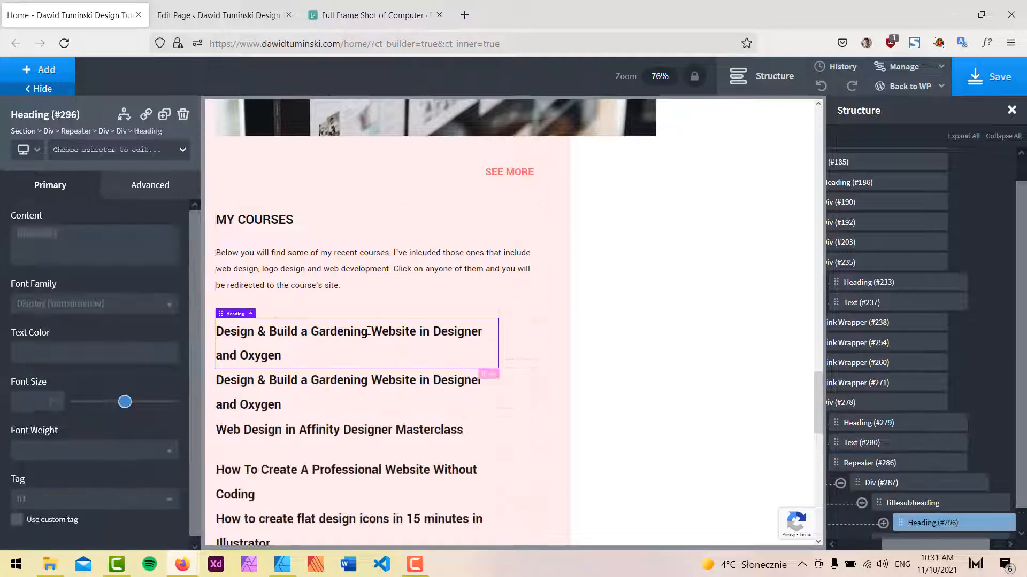
pyautogui.click(99, 150)
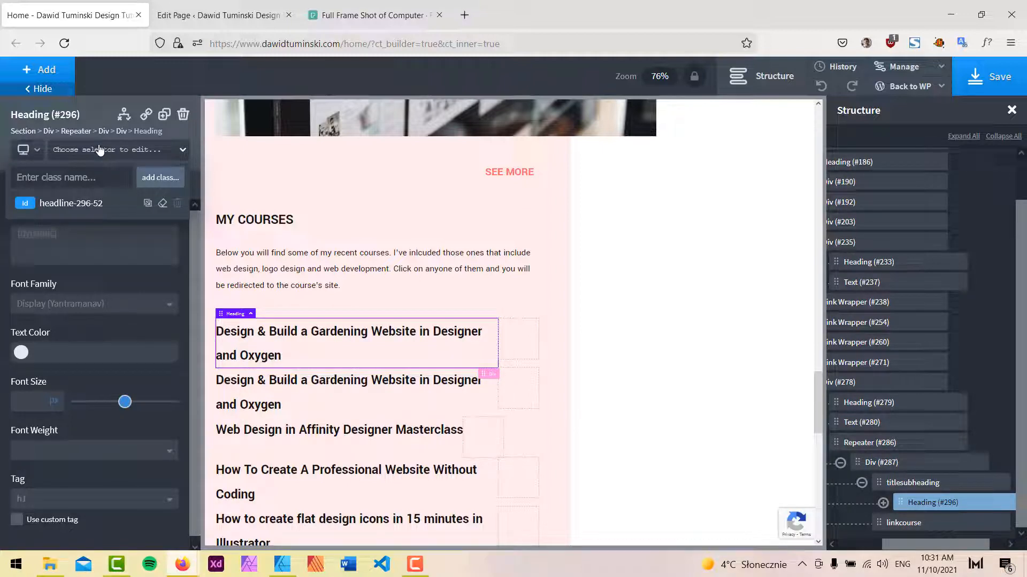
pyautogui.write('cou')
pyautogui.press('BackSpace')
pyautogui.press('BackSpace')
pyautogui.press('BackSpace')
pyautogui.press('BackSpace')
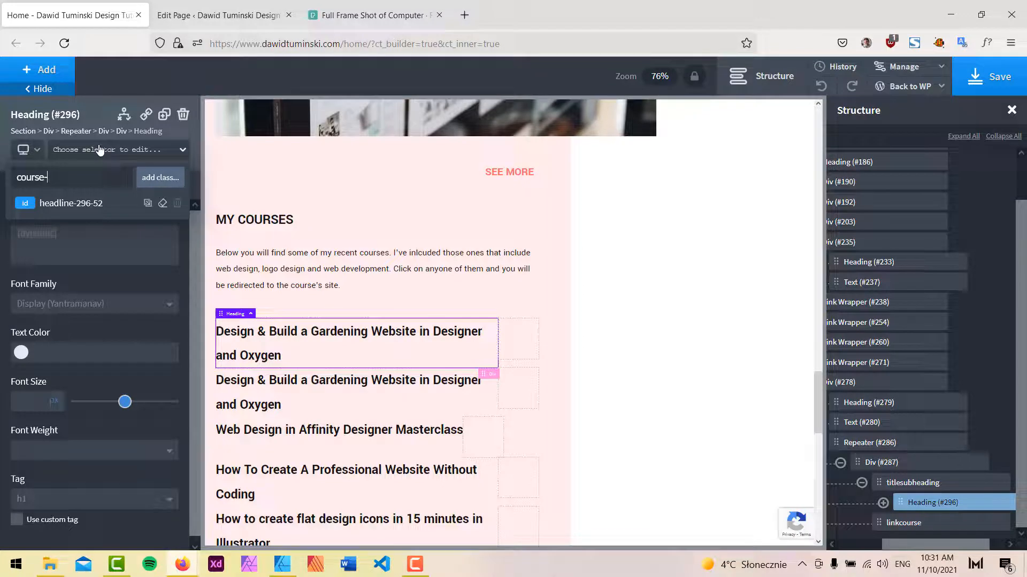
pyautogui.press('BackSpace')
pyautogui.press('BackSpace')
pyautogui.press('BackSpace')
pyautogui.press('BackSpace')
pyautogui.press('BackSpace')
pyautogui.press('BackSpace')
pyautogui.press('BackSpace')
pyautogui.write('h')
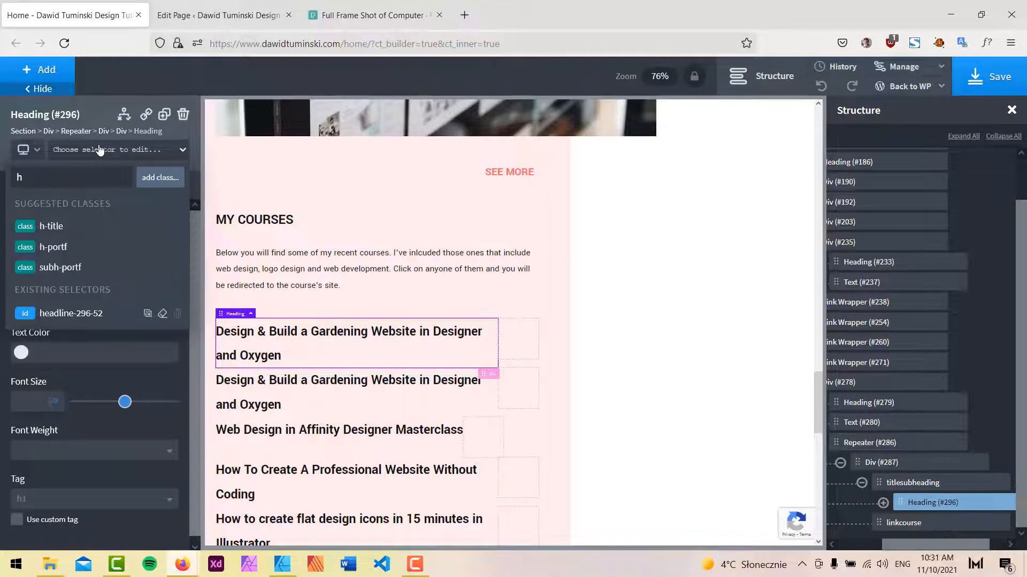
pyautogui.write('-course')
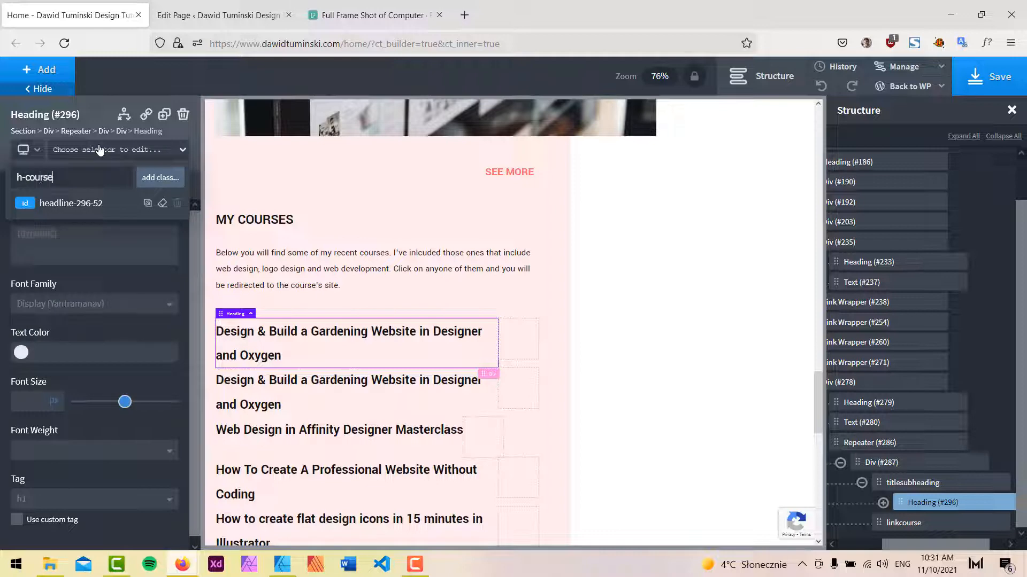
pyautogui.click(161, 177)
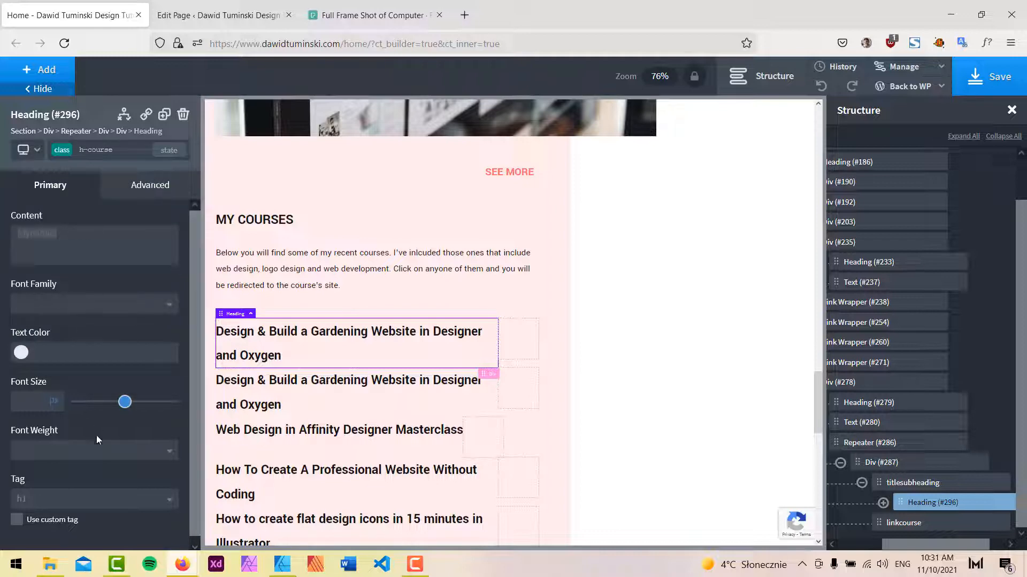
# Set the course title heading's tag to H3.
pyautogui.click(96, 504)
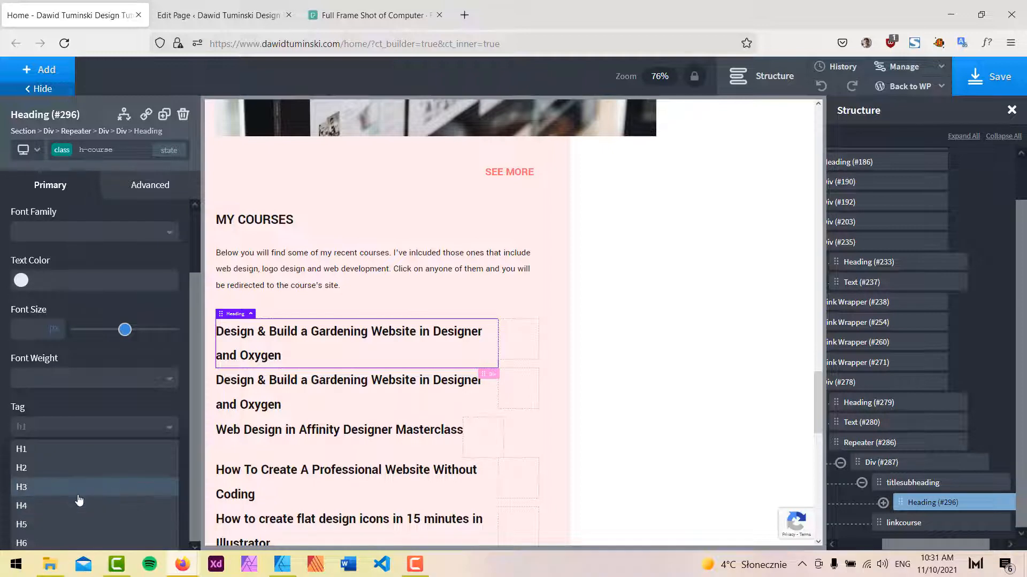
pyautogui.click(80, 491)
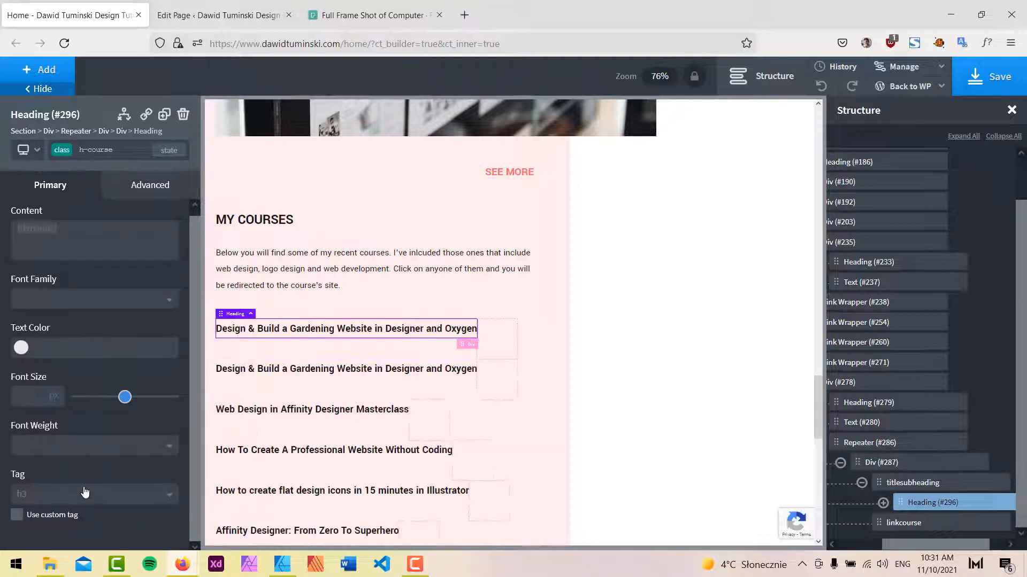
# Switch to Affinity Designer to view the MY COURSES mockup.
pyautogui.click(286, 556)
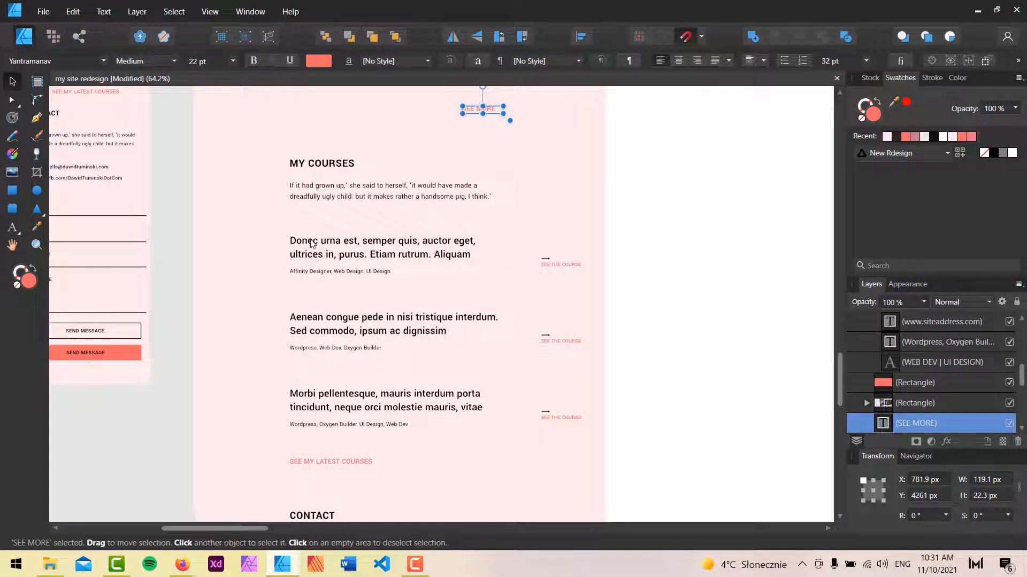
# Select the first course title in the mockup to check its text size.
pyautogui.click(312, 247)
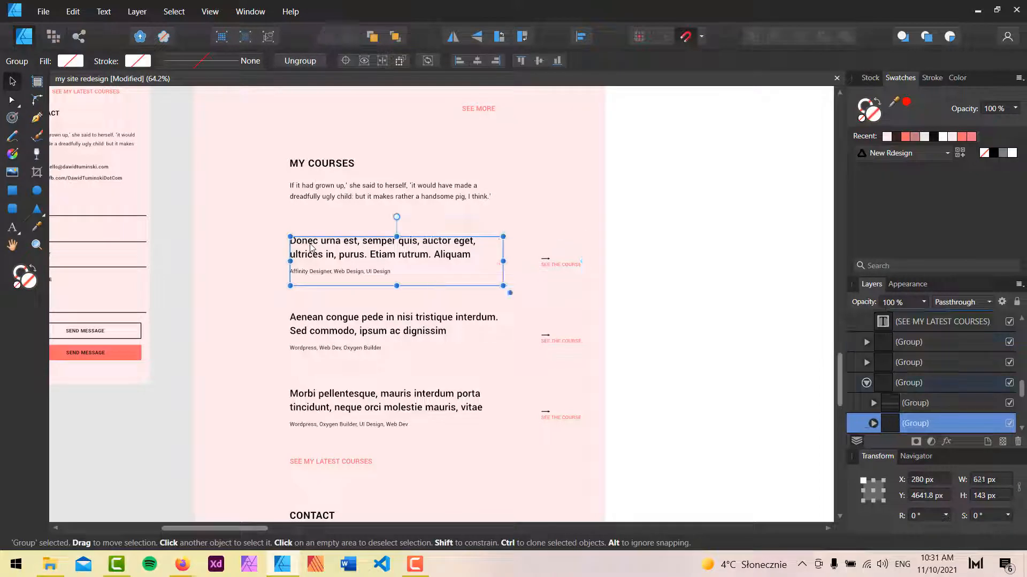
pyautogui.doubleClick(312, 247)
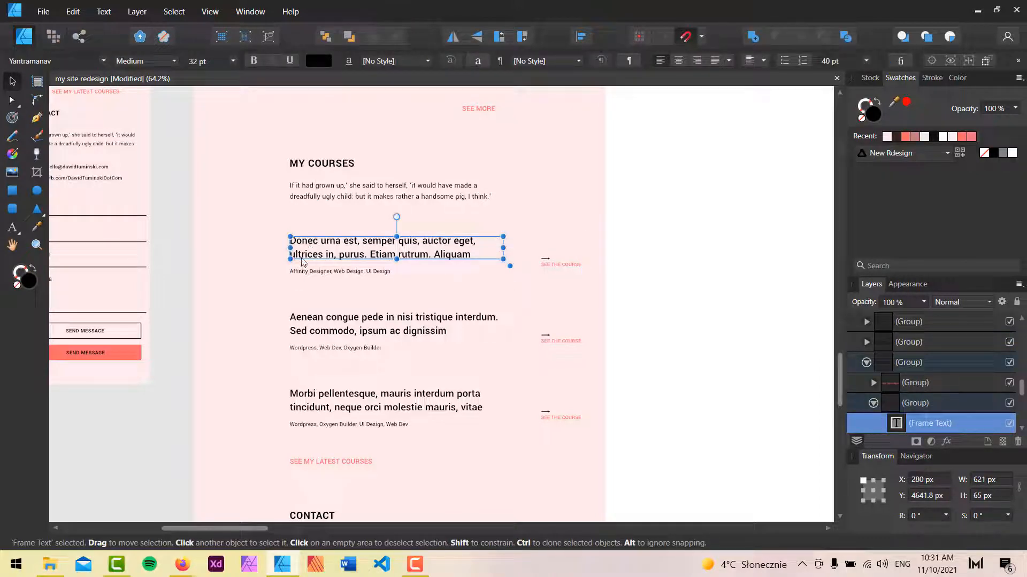
pyautogui.hotkey('alt', 'Tab')
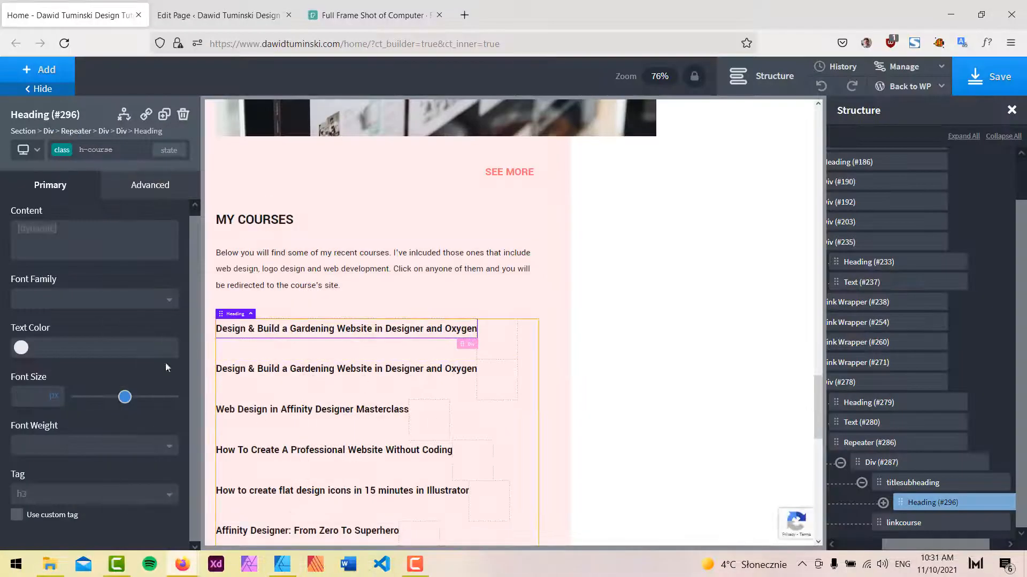
# Set the course title heading's font size to 32 px and its line height to 1.1.
pyautogui.click(20, 396)
pyautogui.write('32')
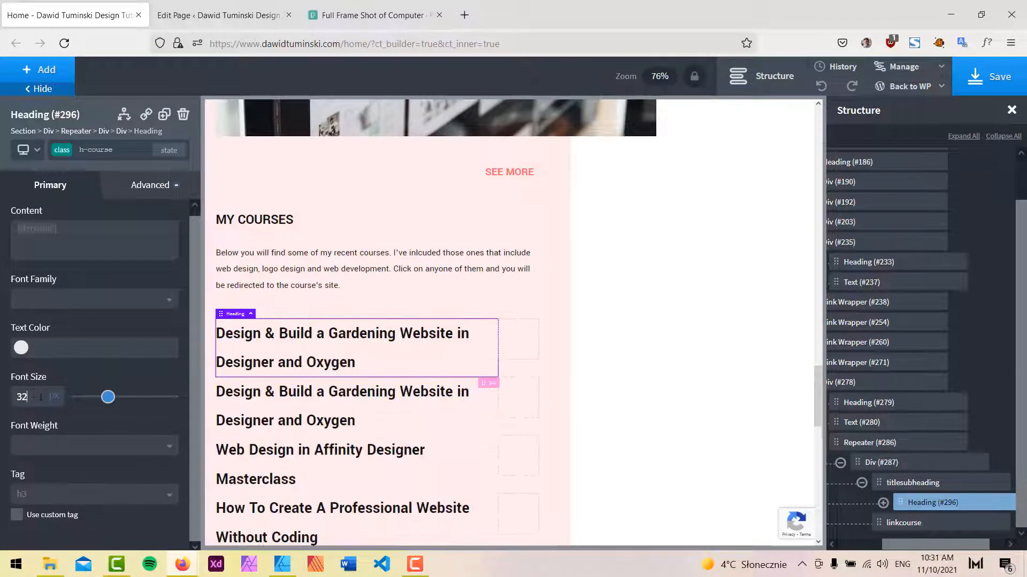
pyautogui.click(144, 188)
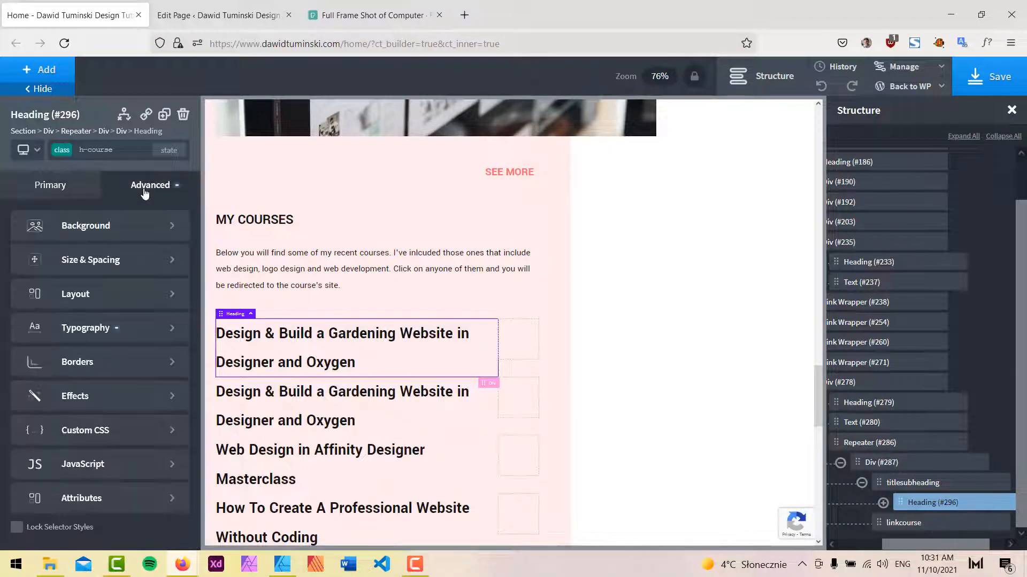
pyautogui.click(99, 329)
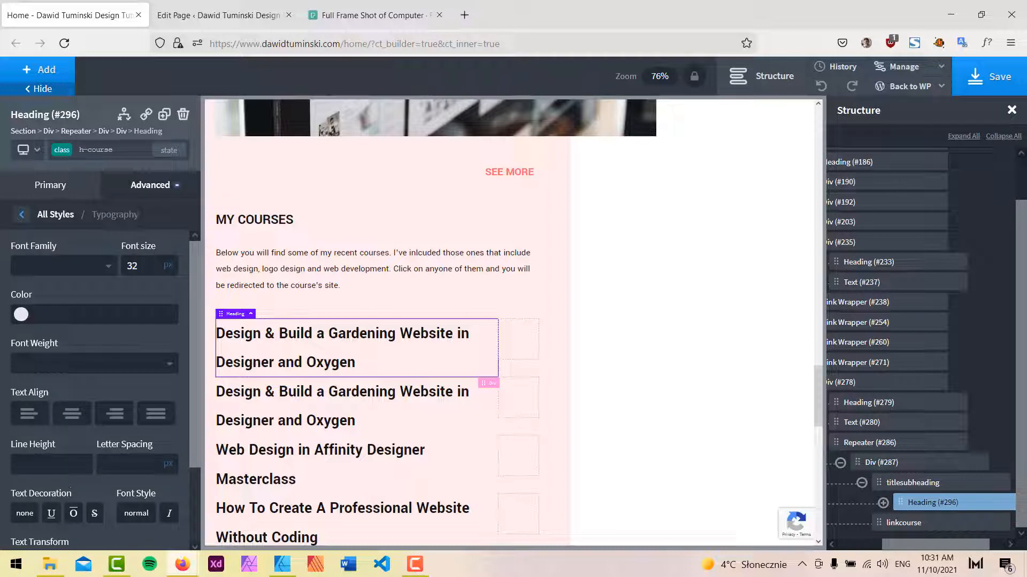
pyautogui.click(43, 464)
pyautogui.write('1.1')
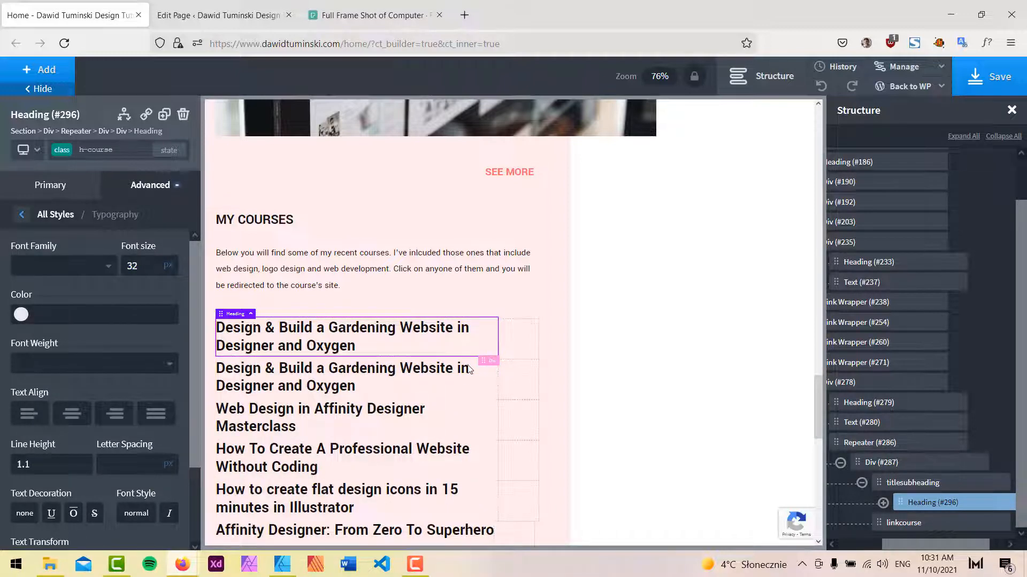
# Add a Text element inside the titlesubheading div below the course title.
pyautogui.scroll(-2, 542, 392)
pyautogui.click(901, 483)
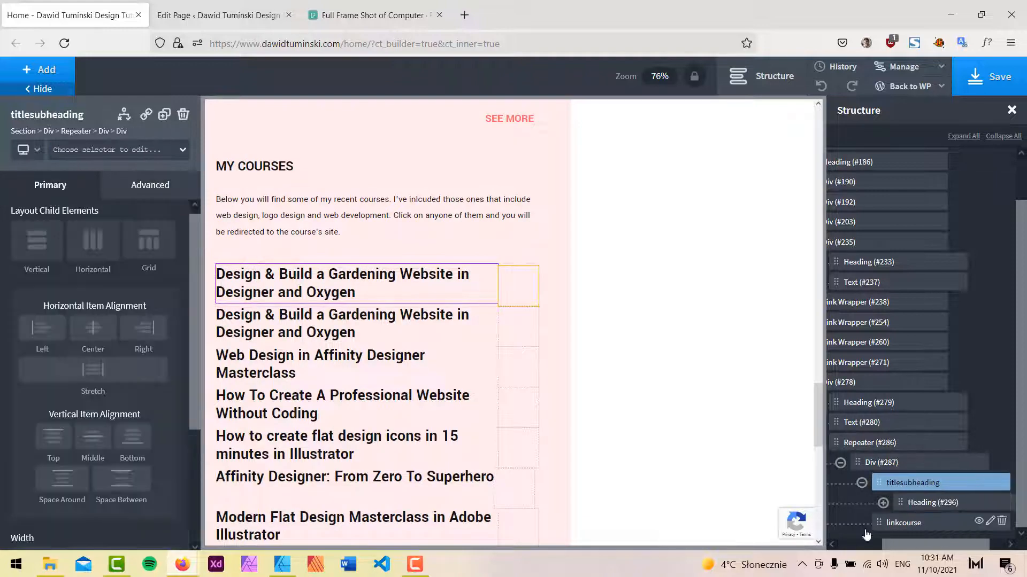
pyautogui.click(57, 70)
pyautogui.write('text')
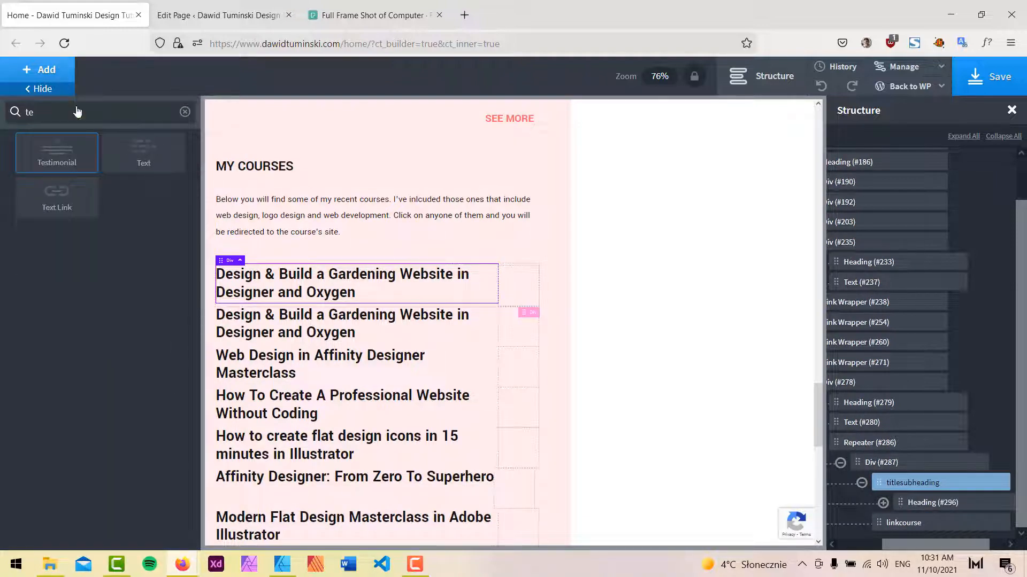
pyautogui.click(140, 154)
# Select the course tags text in the mockup to check its font size.
pyautogui.click(281, 572)
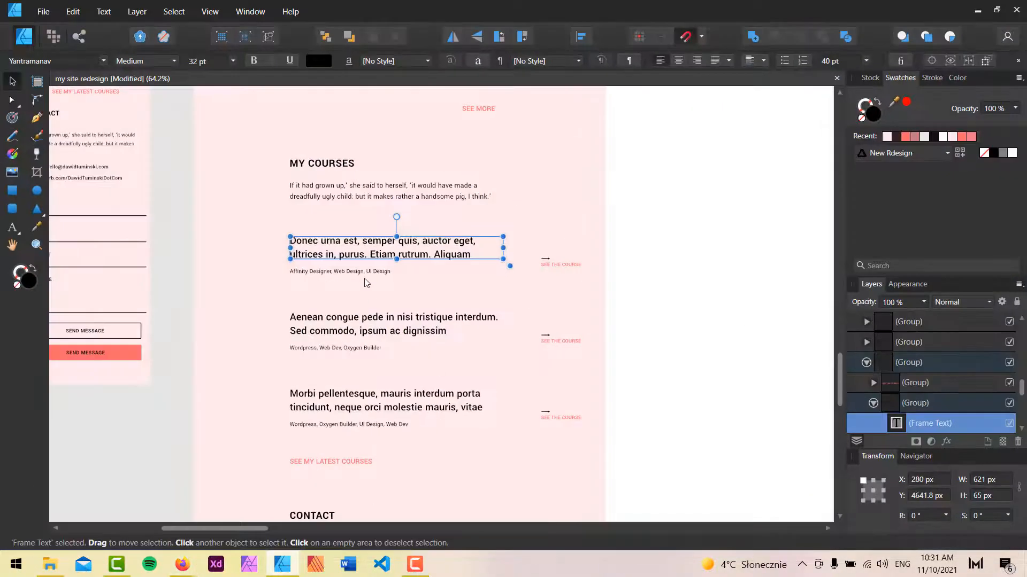
pyautogui.click(348, 271)
pyautogui.tripleClick(347, 271)
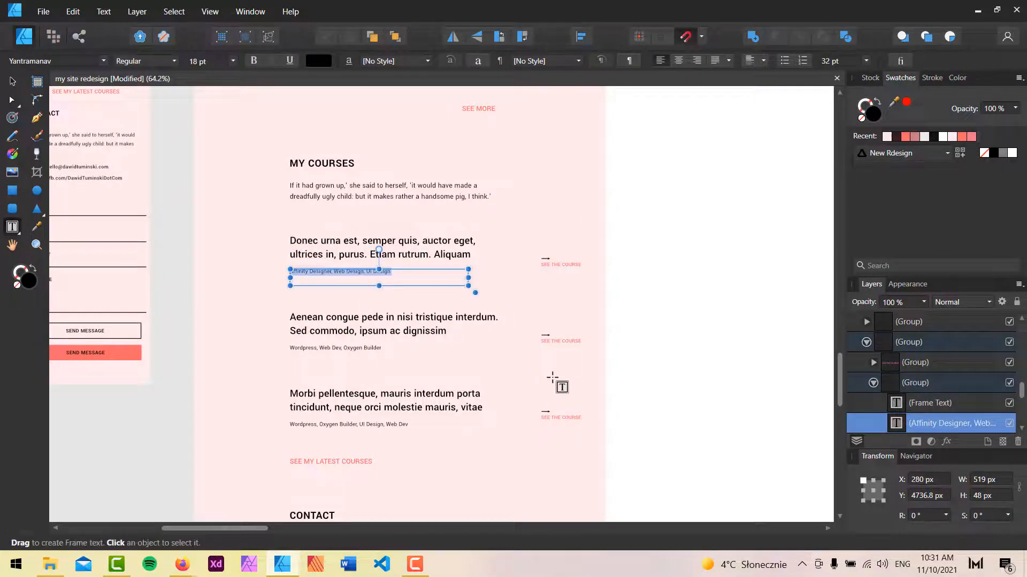
pyautogui.click(978, 10)
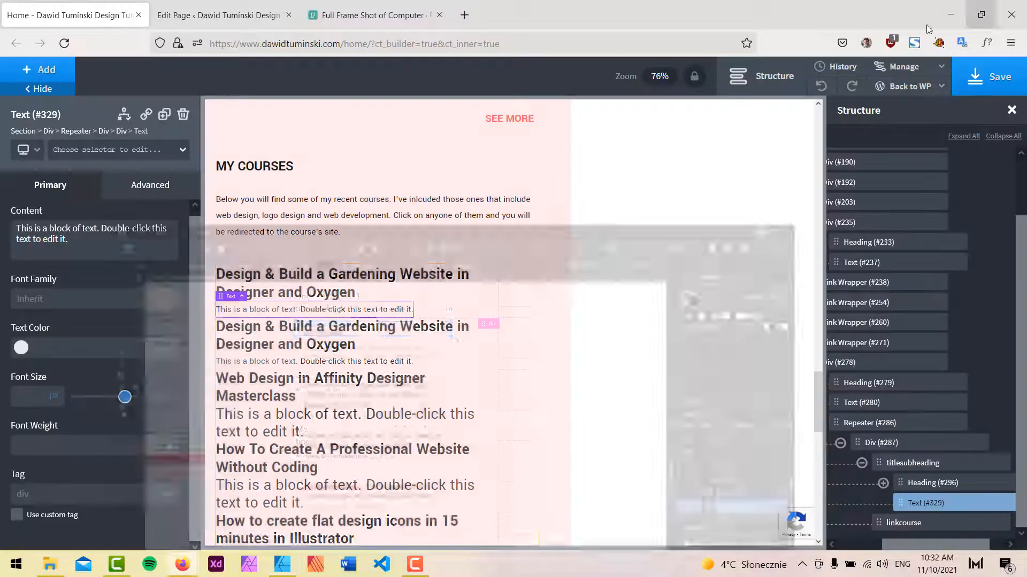
# Insert the post Content dynamic data into the new text element.
pyautogui.doubleClick(309, 307)
pyautogui.click(533, 80)
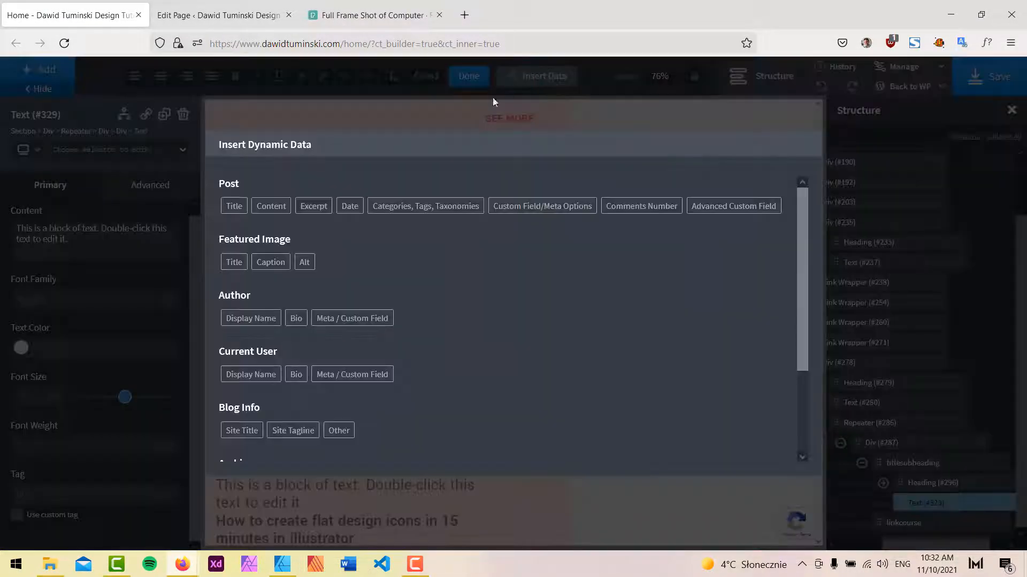
pyautogui.click(288, 203)
pyautogui.click(505, 279)
pyautogui.scroll(-2, 482, 348)
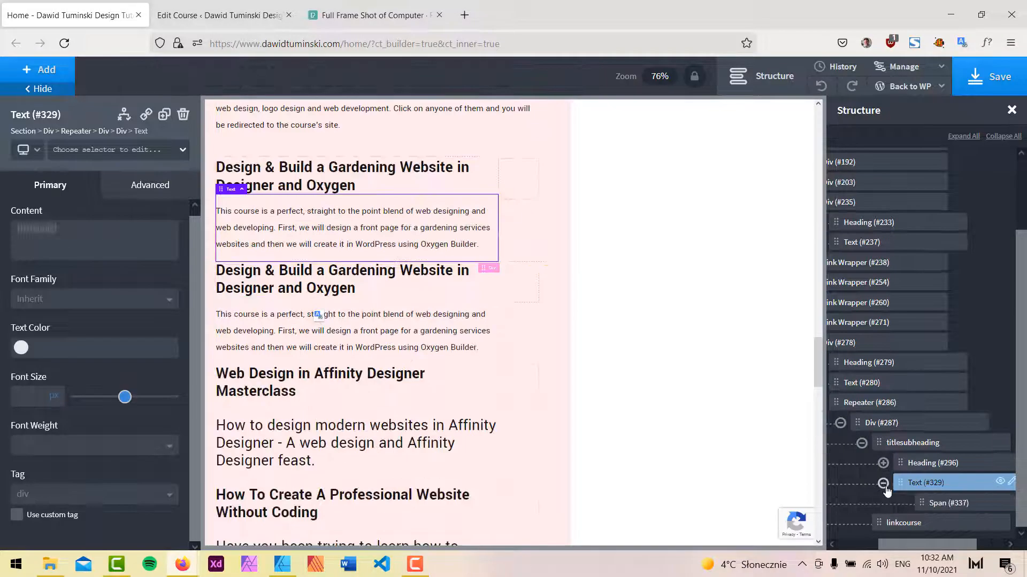
# Add a new course-description class to the text element.
pyautogui.click(132, 150)
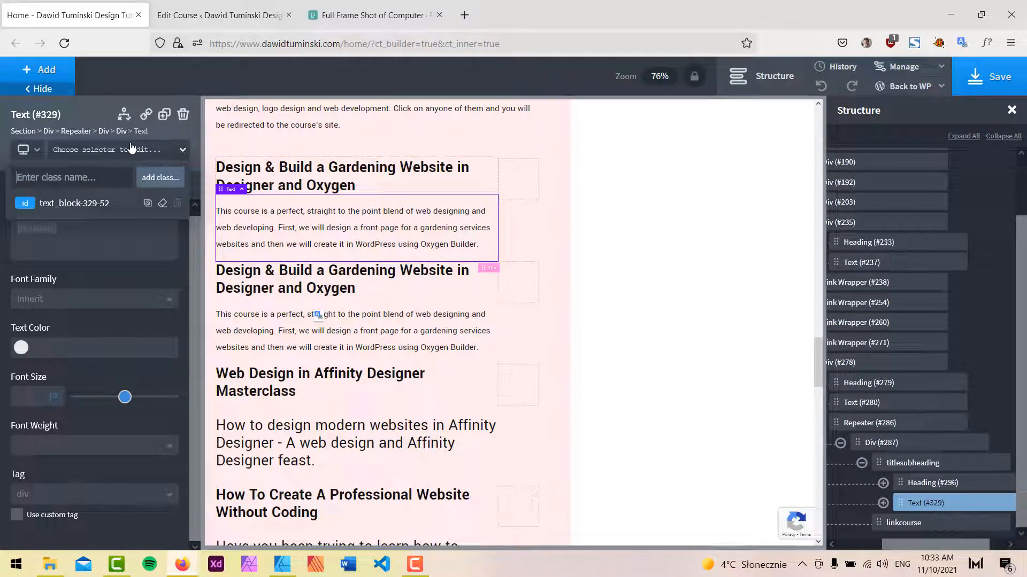
pyautogui.write('couyr')
pyautogui.press('BackSpace')
pyautogui.press('BackSpace')
pyautogui.press('BackSpace')
pyautogui.press('BackSpace')
pyautogui.press('BackSpace')
pyautogui.press('BackSpace')
pyautogui.press('BackSpace')
pyautogui.press('BackSpace')
pyautogui.press('BackSpace')
pyautogui.press('BackSpace')
pyautogui.write('rse')
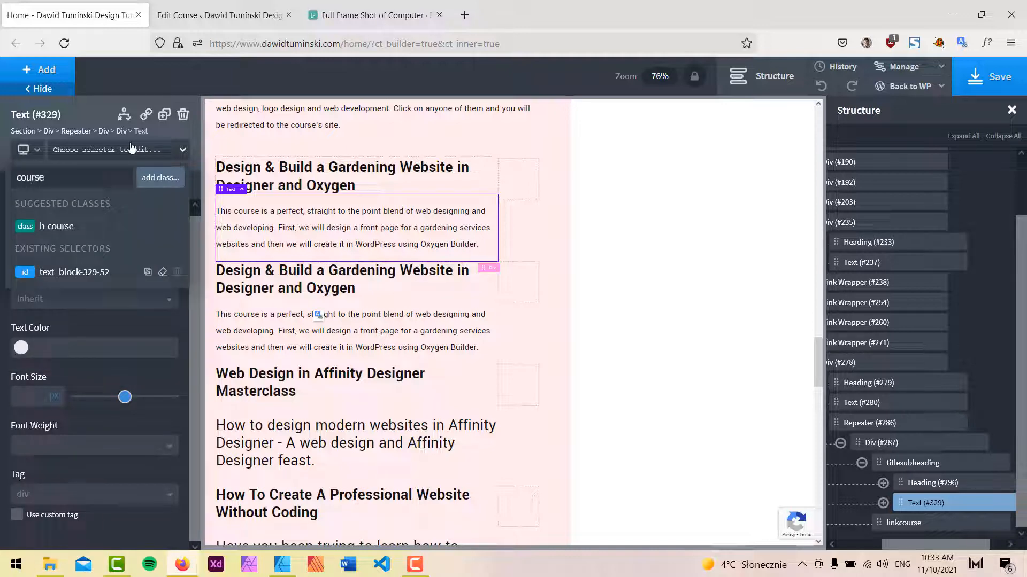
pyautogui.write('-descrip')
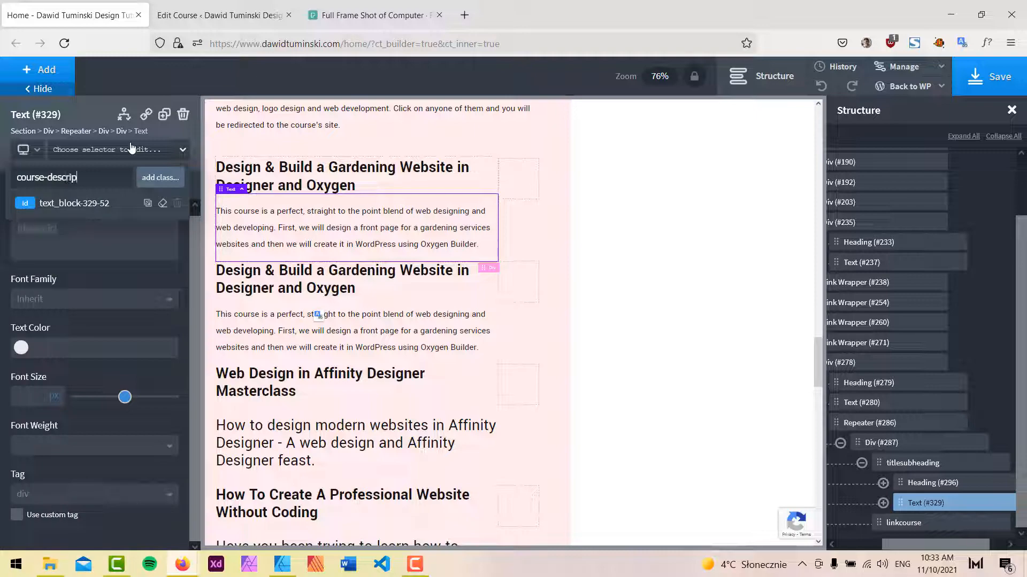
pyautogui.write('tion')
pyautogui.press('Return')
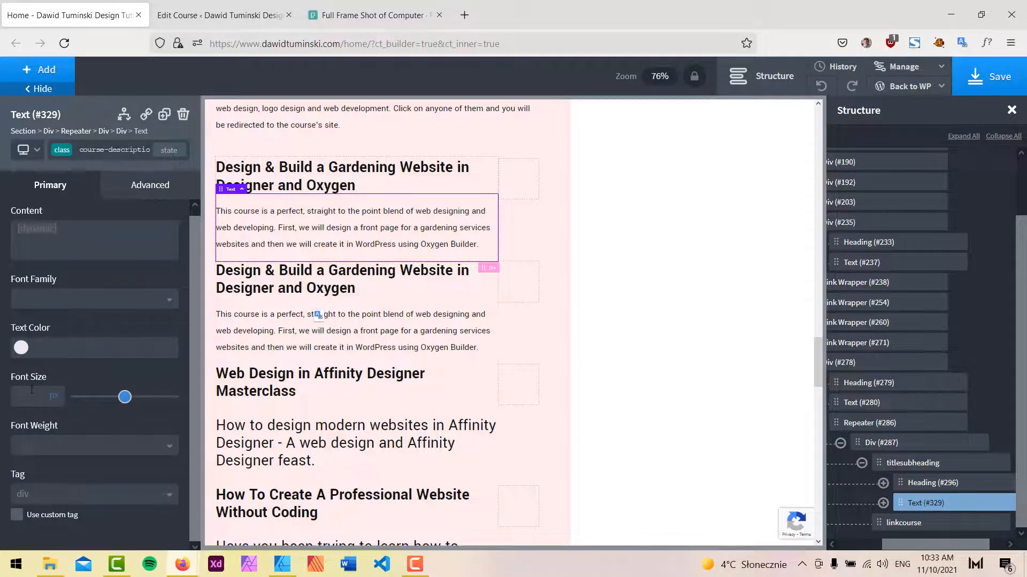
# Set the course description's font size to 18 px, comparing against the mockup.
pyautogui.click(32, 390)
pyautogui.write('14')
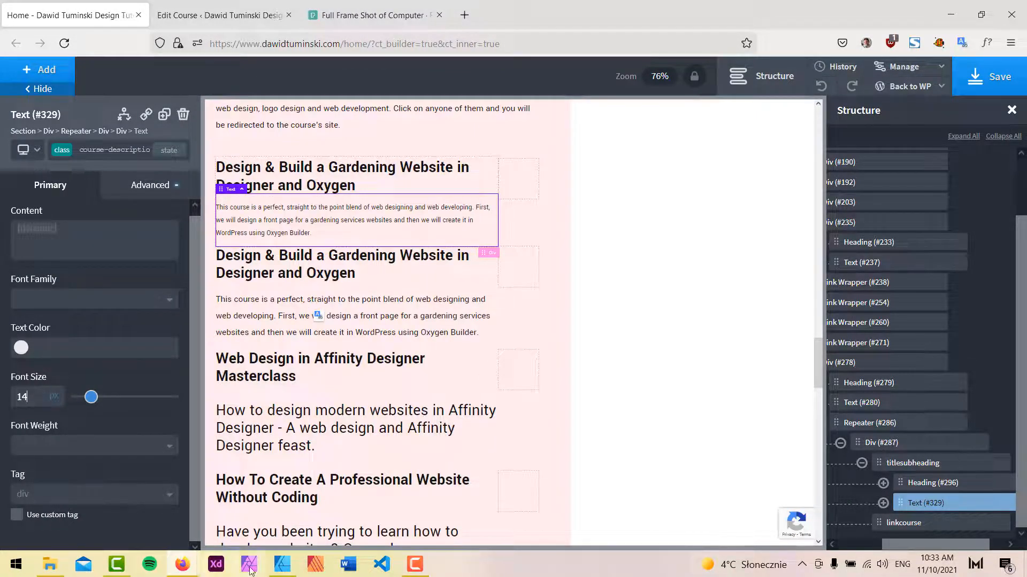
pyautogui.click(282, 565)
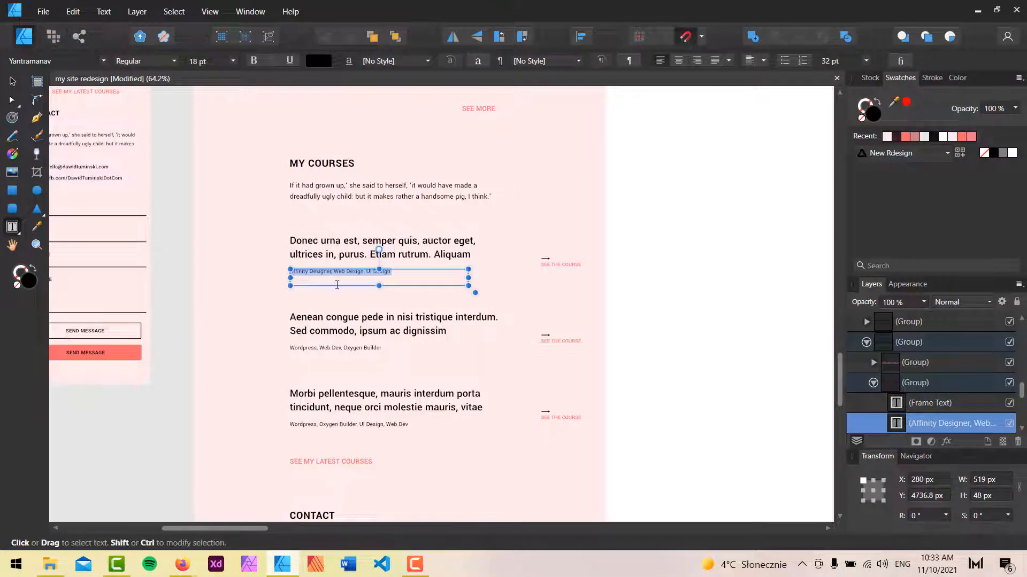
pyautogui.click(977, 11)
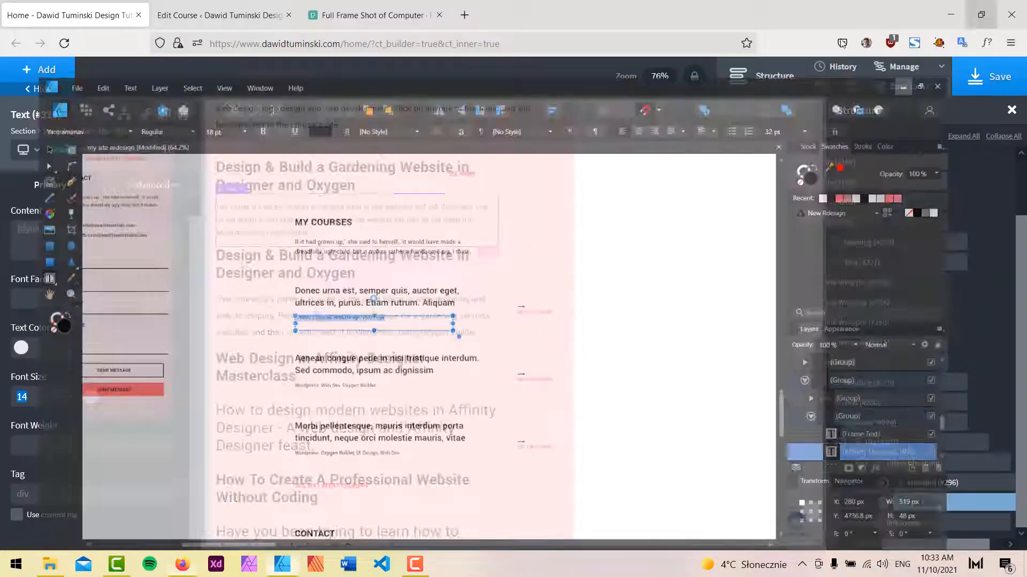
pyautogui.write('18')
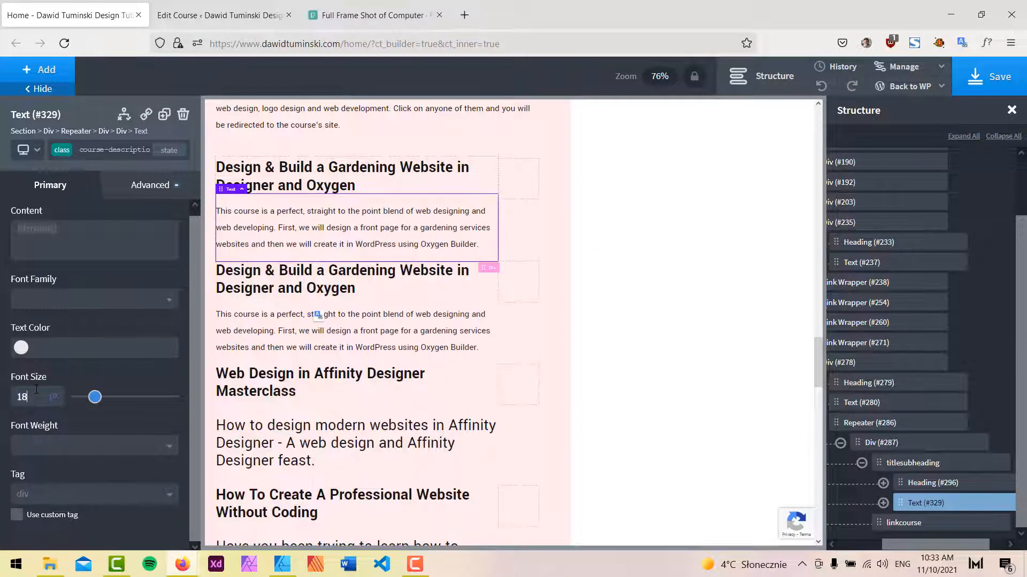
# Hide the side panels and save the page.
pyautogui.click(58, 91)
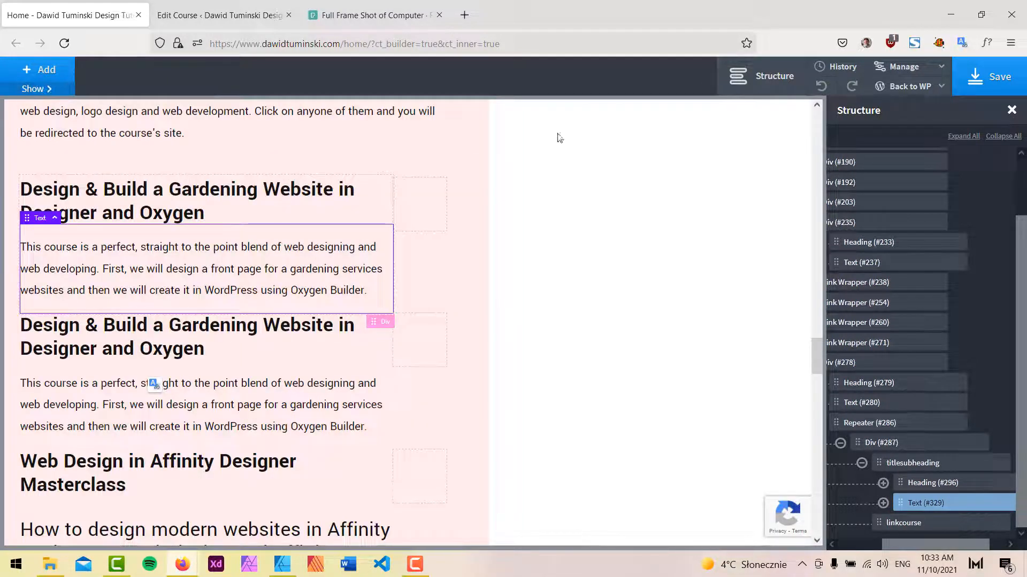
pyautogui.click(774, 78)
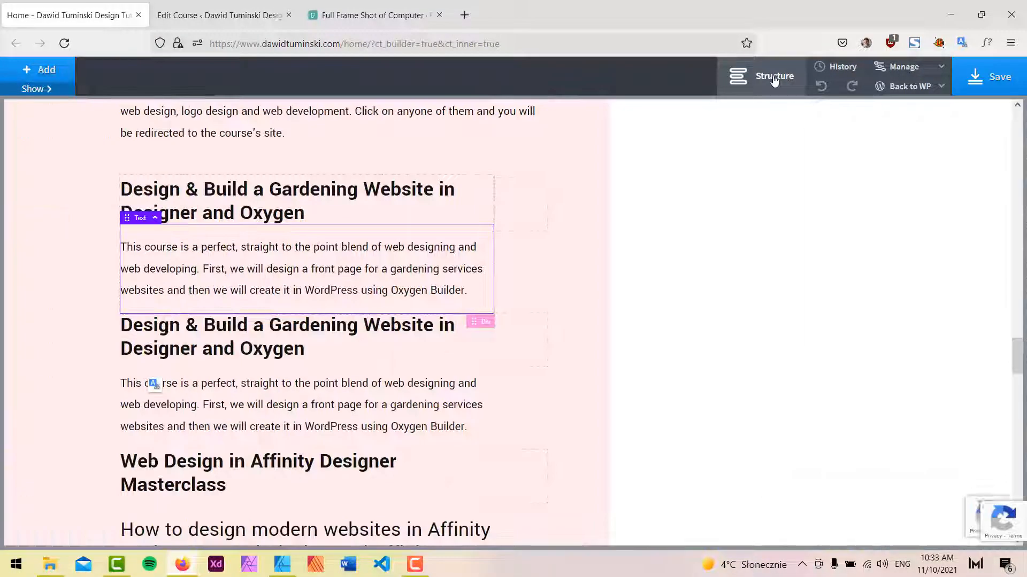
pyautogui.click(997, 82)
# Reload and scroll the live homepage to review the MY COURSES section.
pyautogui.moveTo(182, 564)
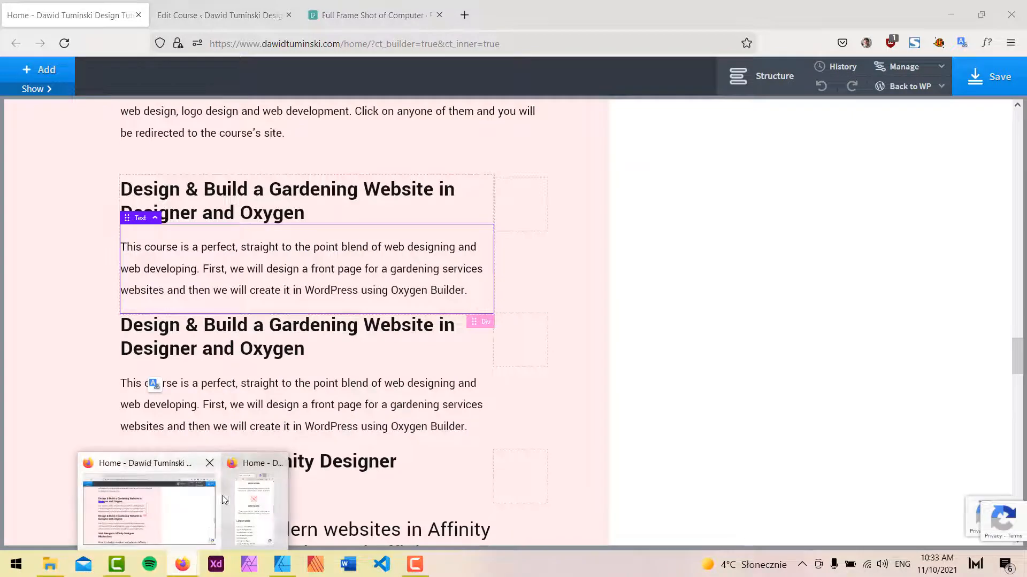
pyautogui.click(263, 489)
pyautogui.click(602, 15)
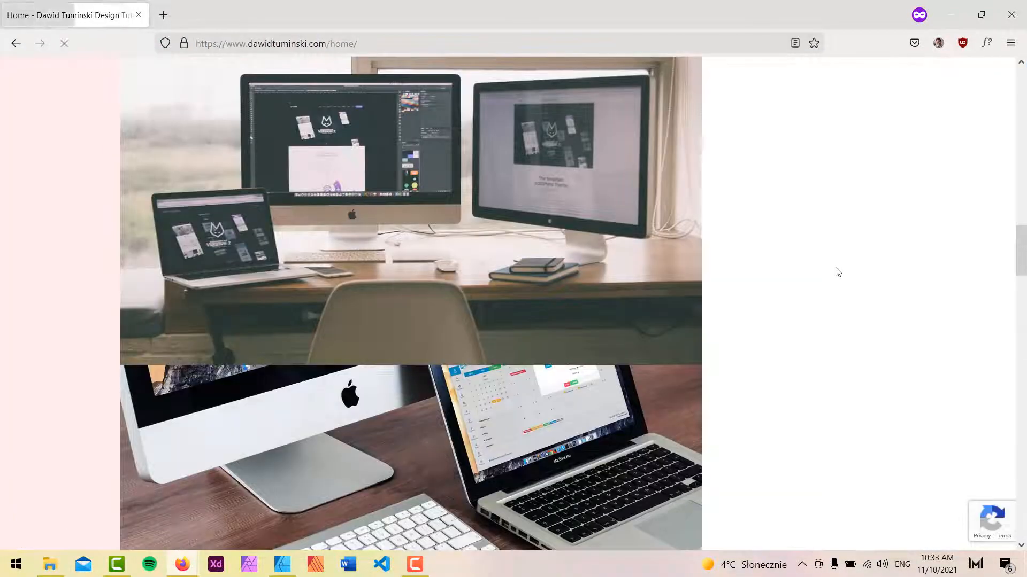
pyautogui.scroll(-10, 836, 271)
pyautogui.scroll(2, 815, 321)
pyautogui.scroll(-2, 815, 321)
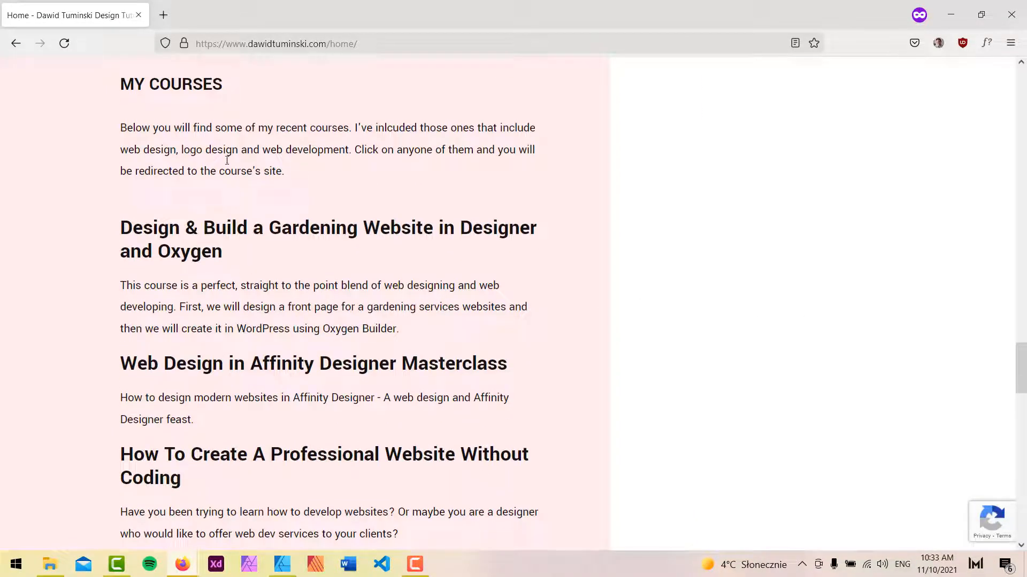
pyautogui.moveTo(186, 84); pyautogui.dragTo(223, 85)
pyautogui.click(902, 122)
pyautogui.click(945, 9)
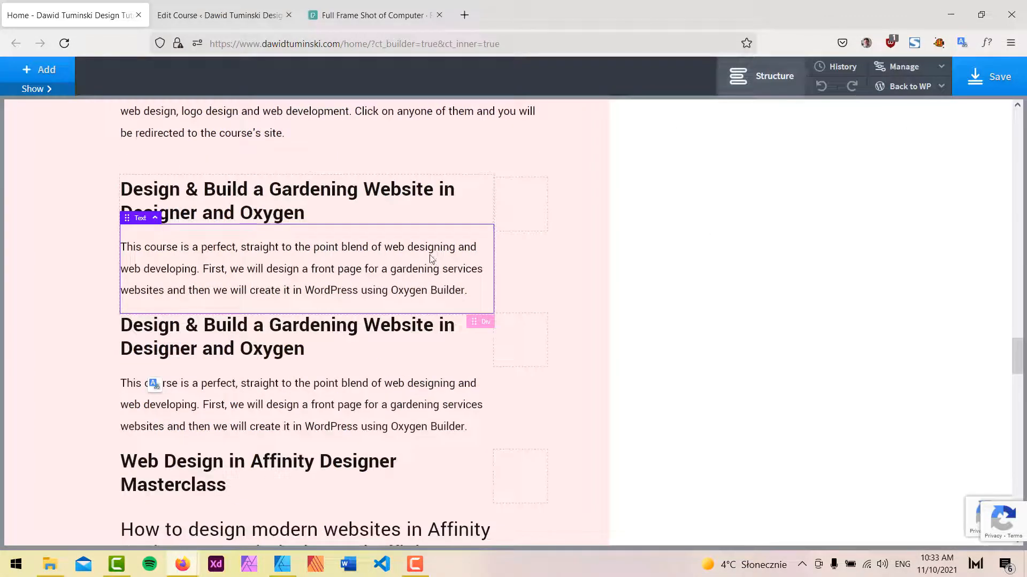
# Set the course title heading's font size to 24 px and save the page.
pyautogui.click(45, 89)
pyautogui.click(321, 209)
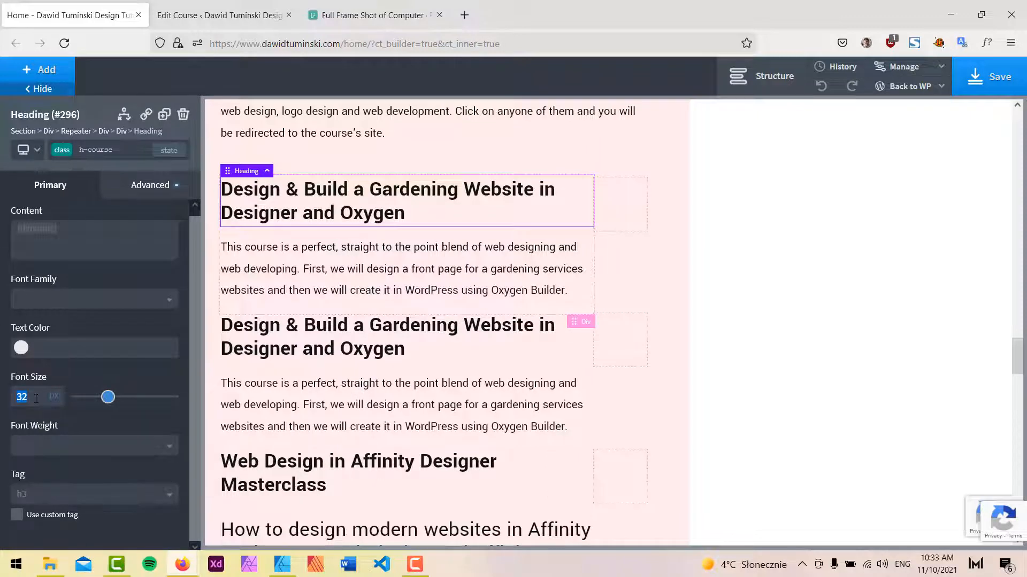
pyautogui.write('28')
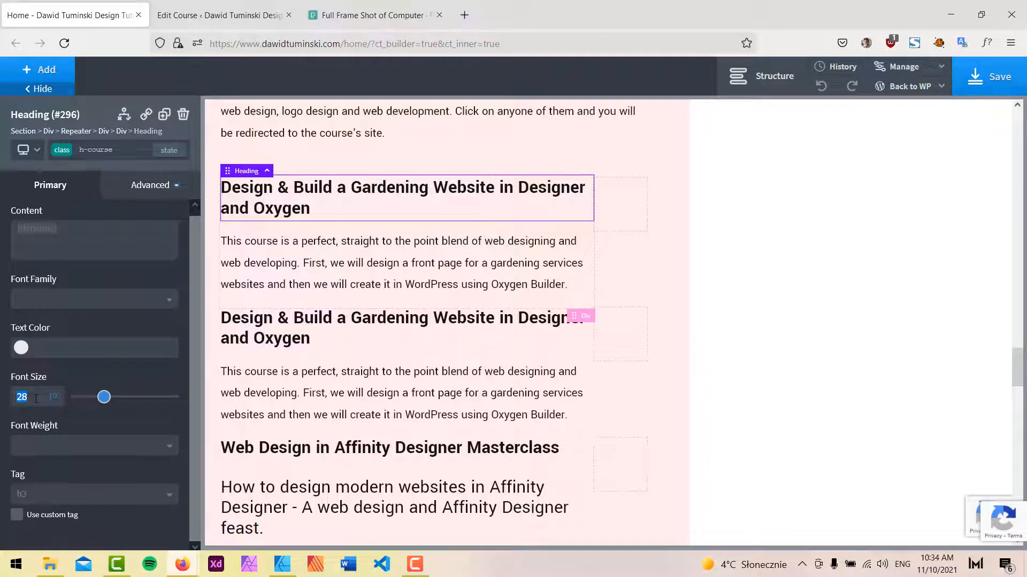
pyautogui.write('24')
pyautogui.click(989, 76)
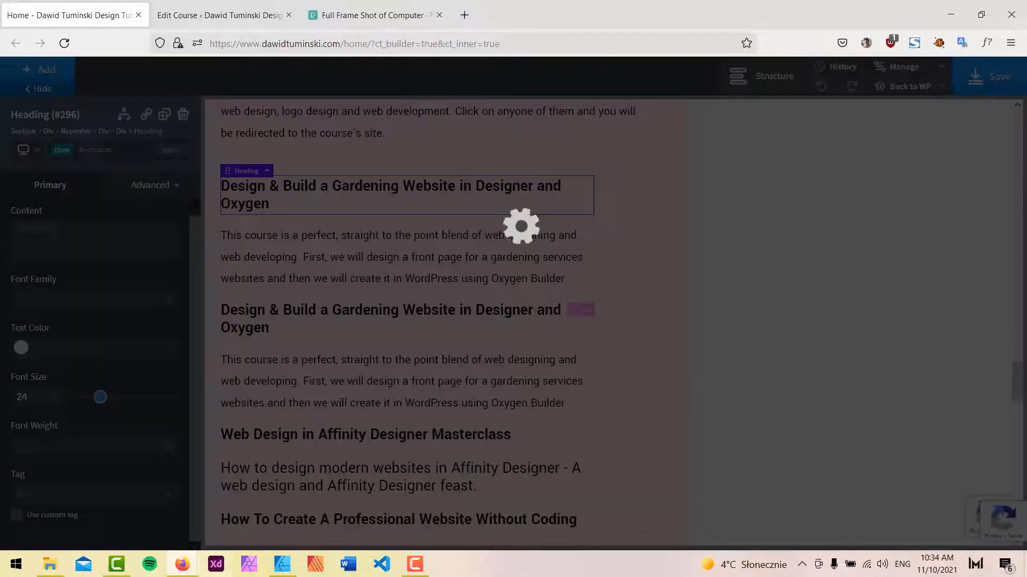
# Reload the live homepage to review the resized course titles, then reopen the Structure panel.
pyautogui.click(188, 559)
pyautogui.click(225, 519)
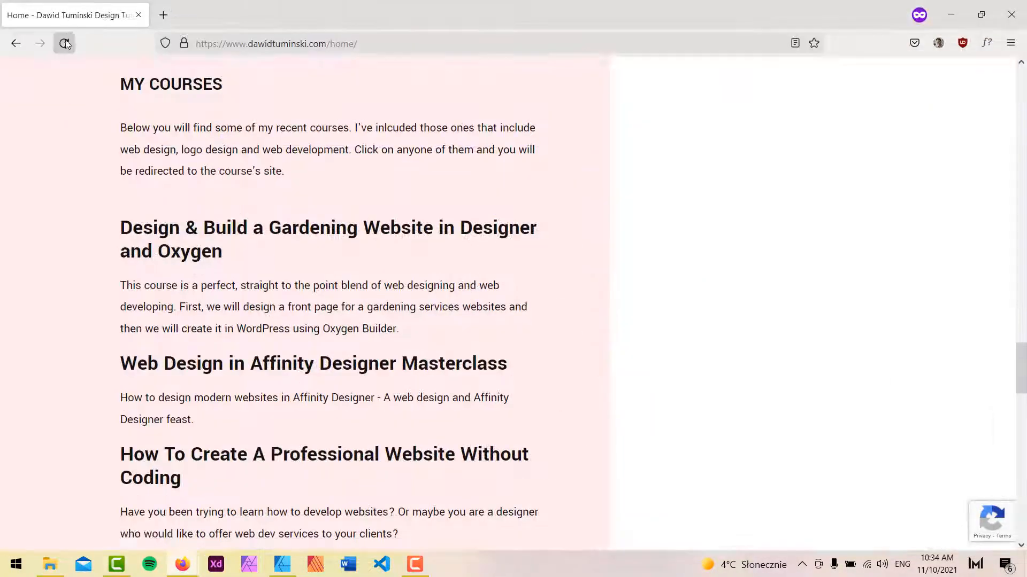
pyautogui.click(64, 43)
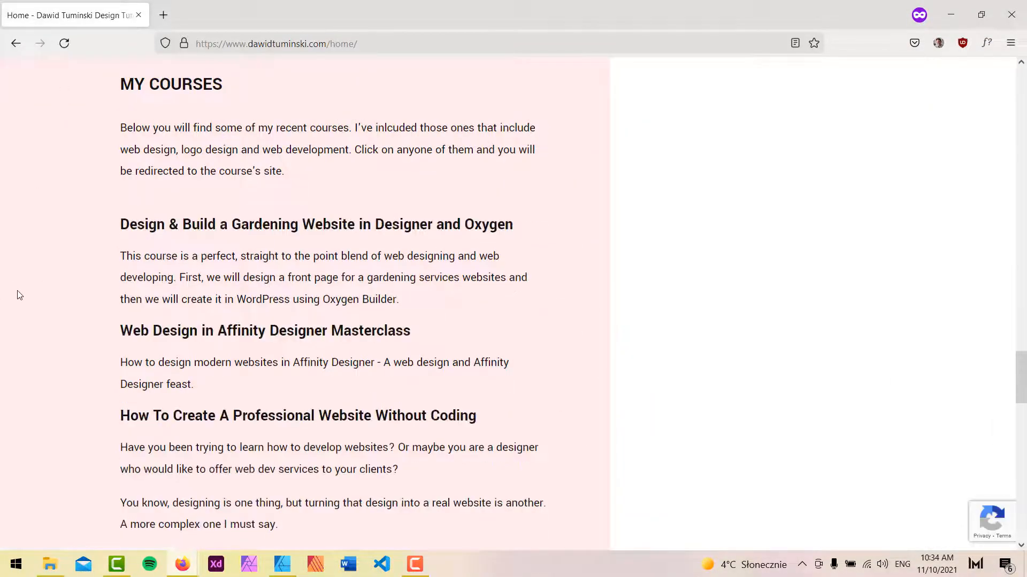
pyautogui.click(951, 14)
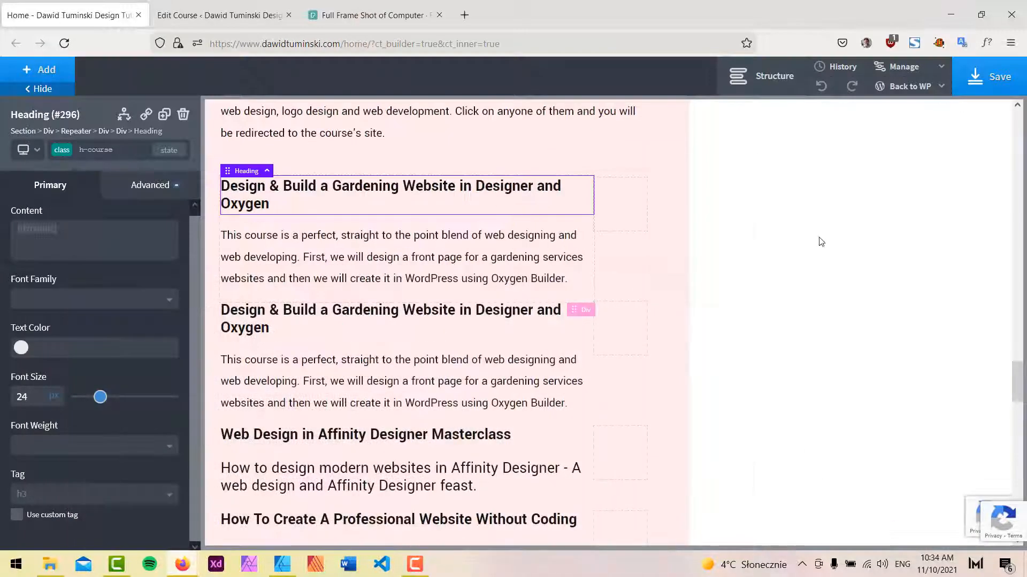
pyautogui.click(765, 76)
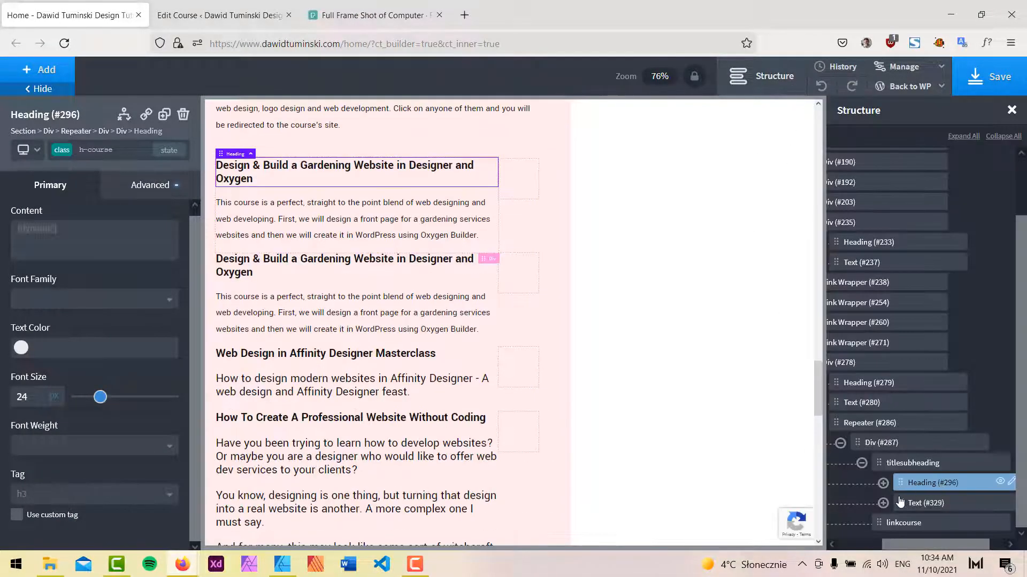
# Select the repeater's course Div and add the mrg-btm-s class to it.
pyautogui.click(881, 443)
pyautogui.click(840, 443)
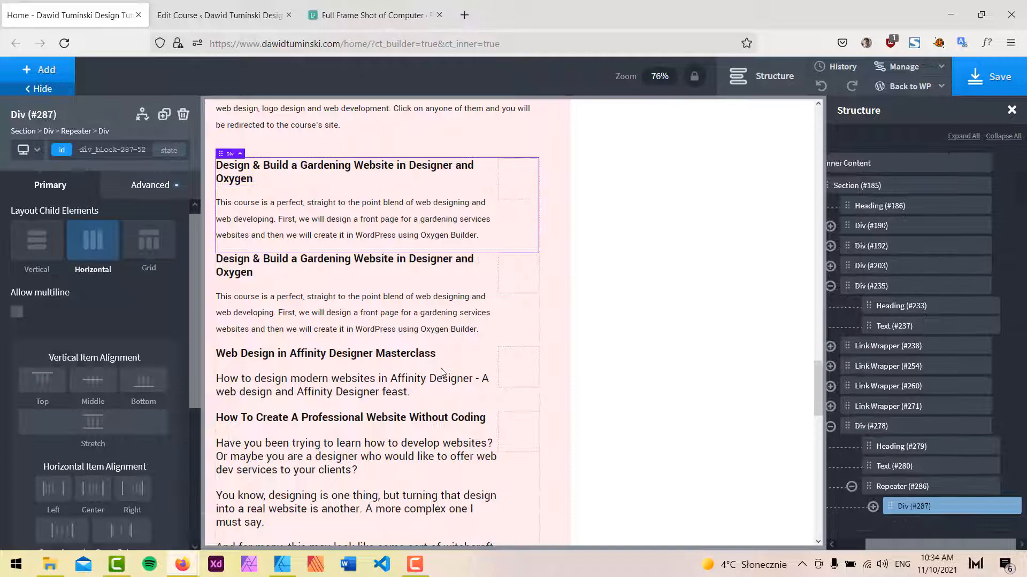
pyautogui.click(156, 185)
pyautogui.click(122, 150)
pyautogui.write('mrg')
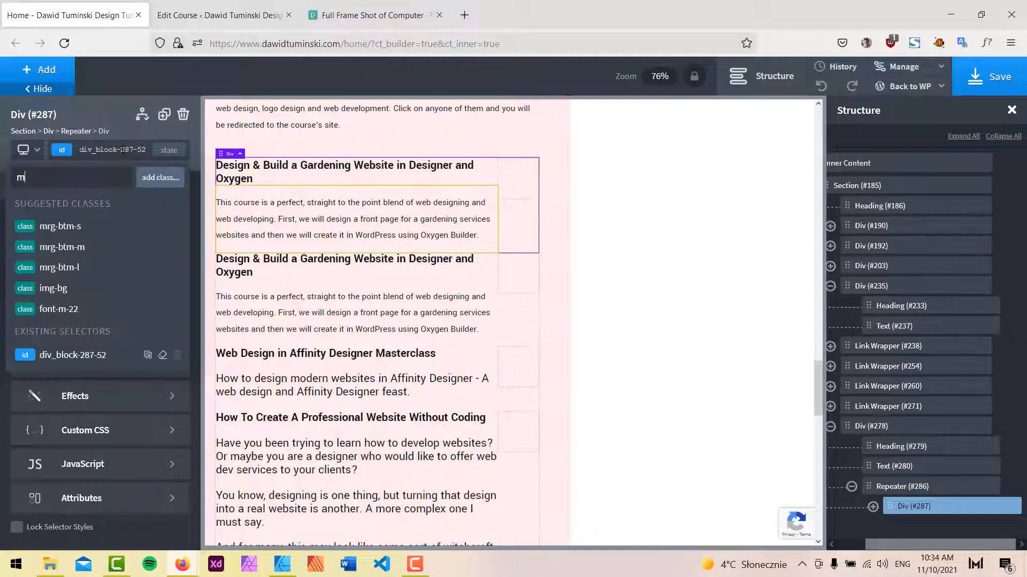
pyautogui.click(79, 227)
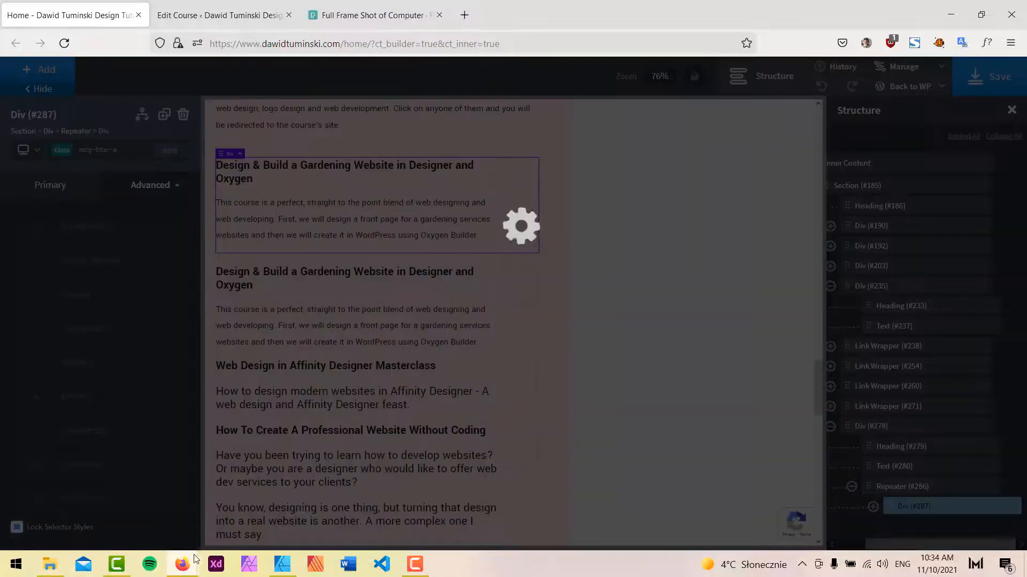
# Reload the live homepage and scroll through the MY COURSES section to review the course spacing.
pyautogui.moveTo(187, 561)
pyautogui.click(236, 507)
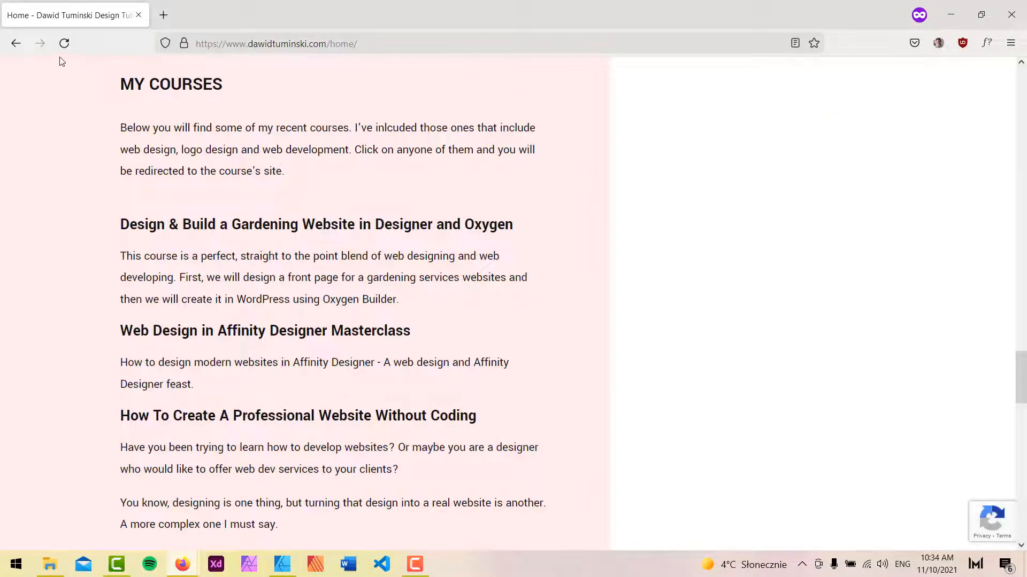
pyautogui.click(64, 43)
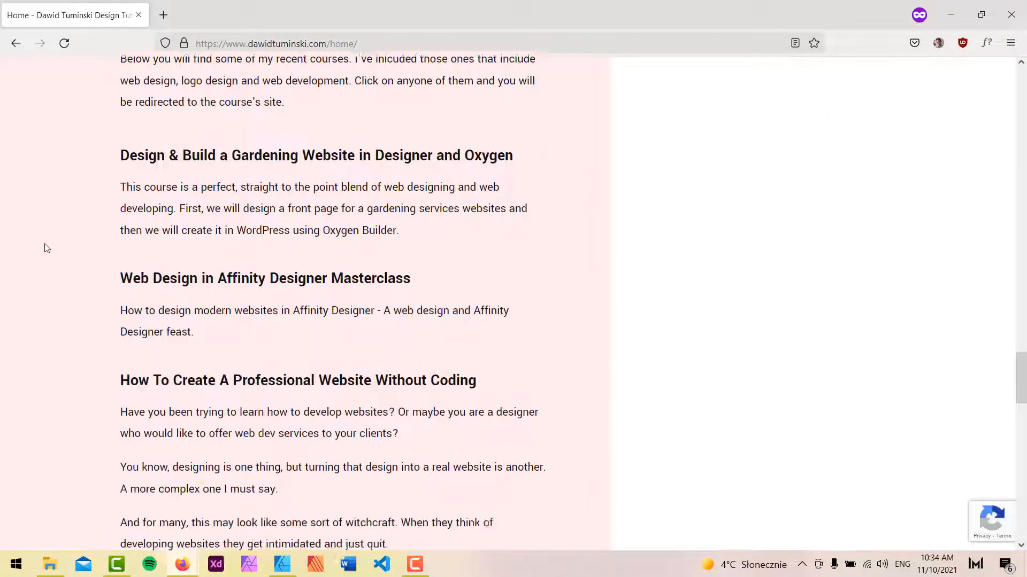
pyautogui.scroll(-2, 44, 245)
pyautogui.scroll(3, 43, 245)
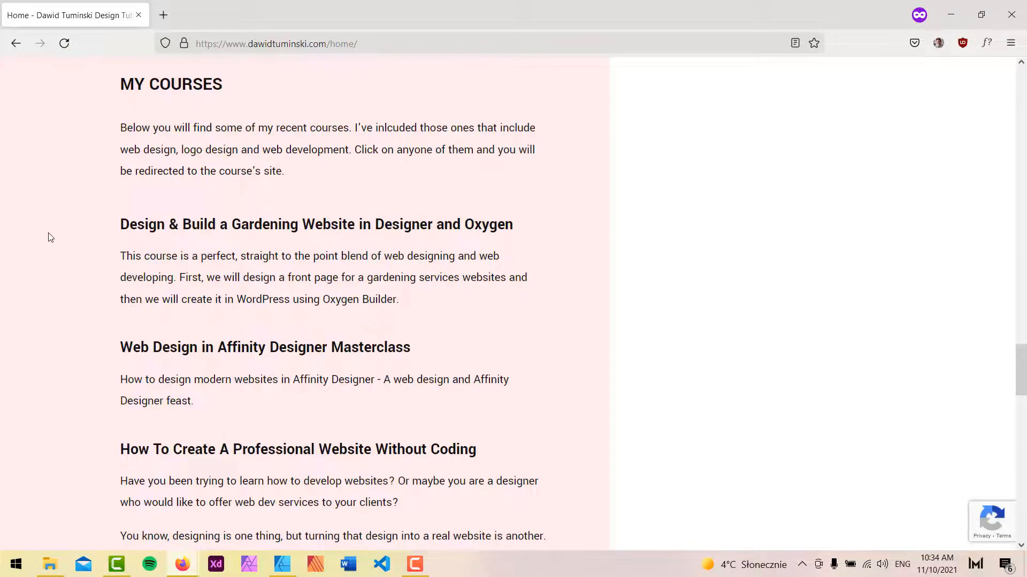
pyautogui.scroll(-2, 49, 237)
pyautogui.scroll(1, 674, 226)
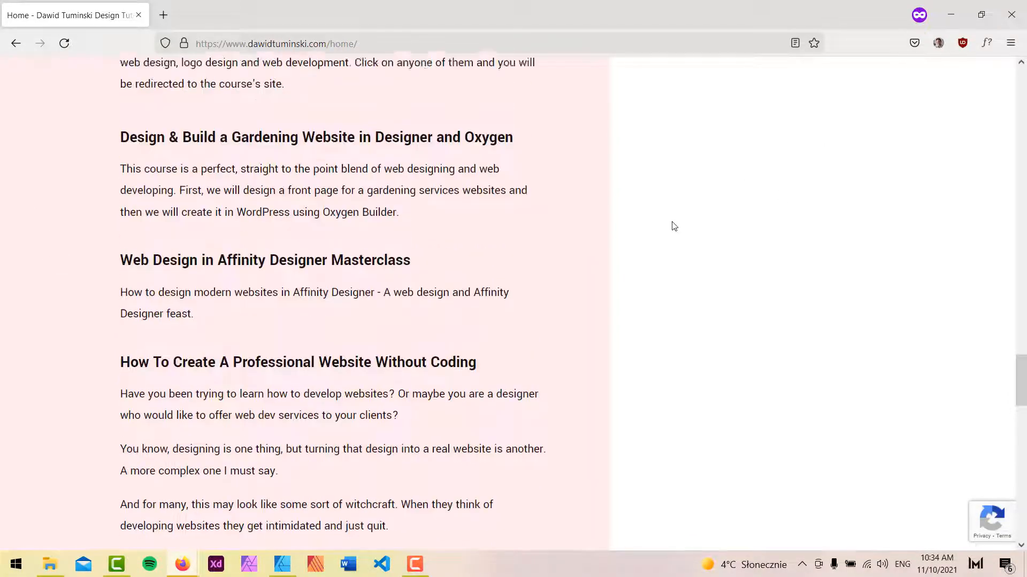
pyautogui.scroll(1, 674, 226)
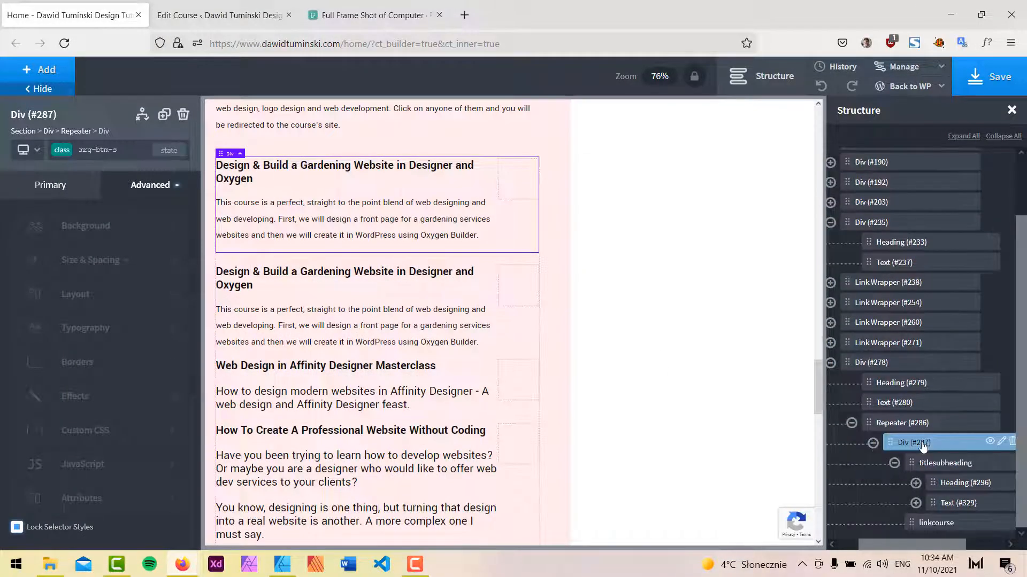
# Select the linkcourse div and inspect the SEE THE COURSE link in the Affinity Designer mockup.
pyautogui.click(873, 506)
pyautogui.click(929, 464)
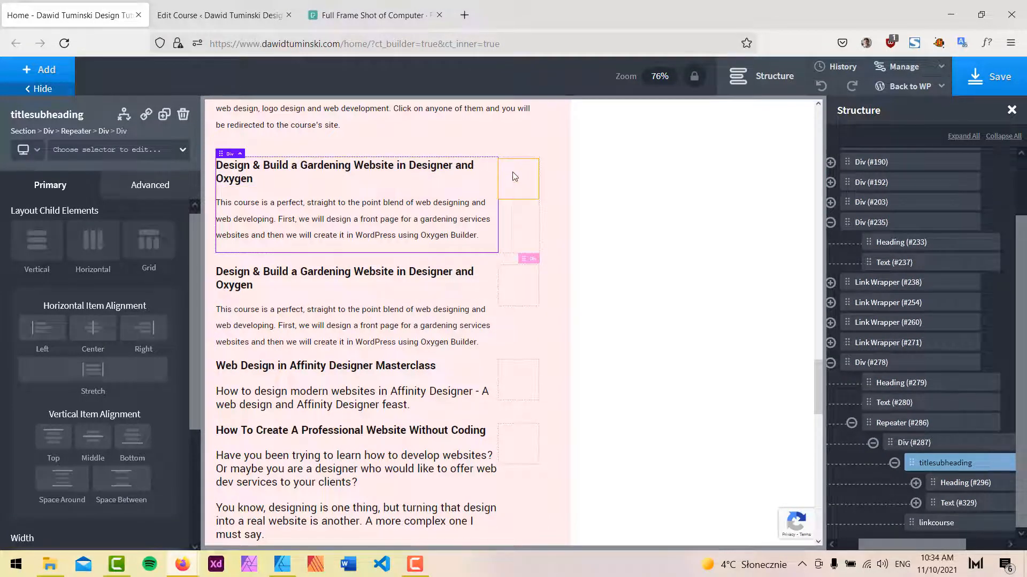
pyautogui.click(945, 522)
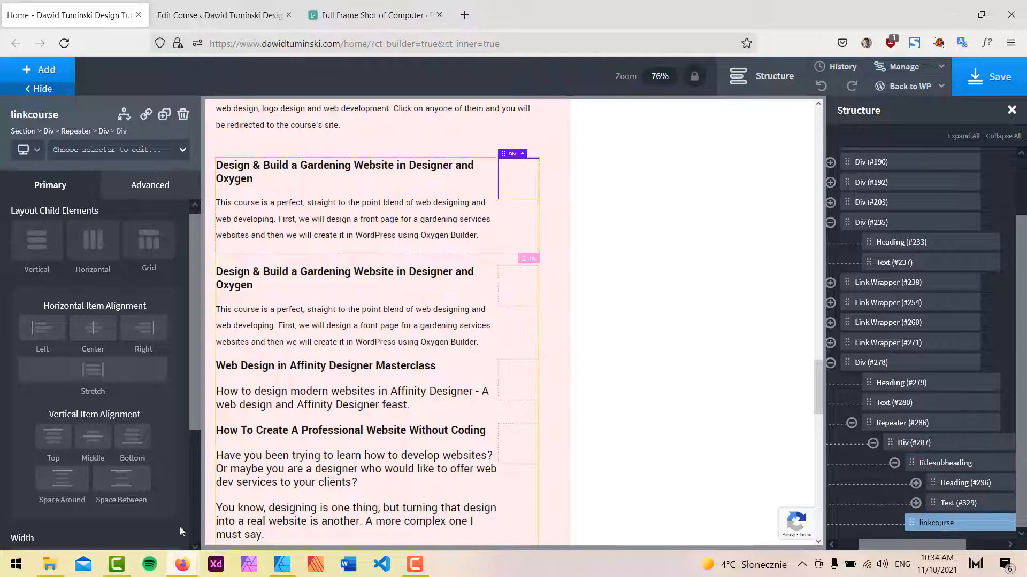
pyautogui.click(282, 565)
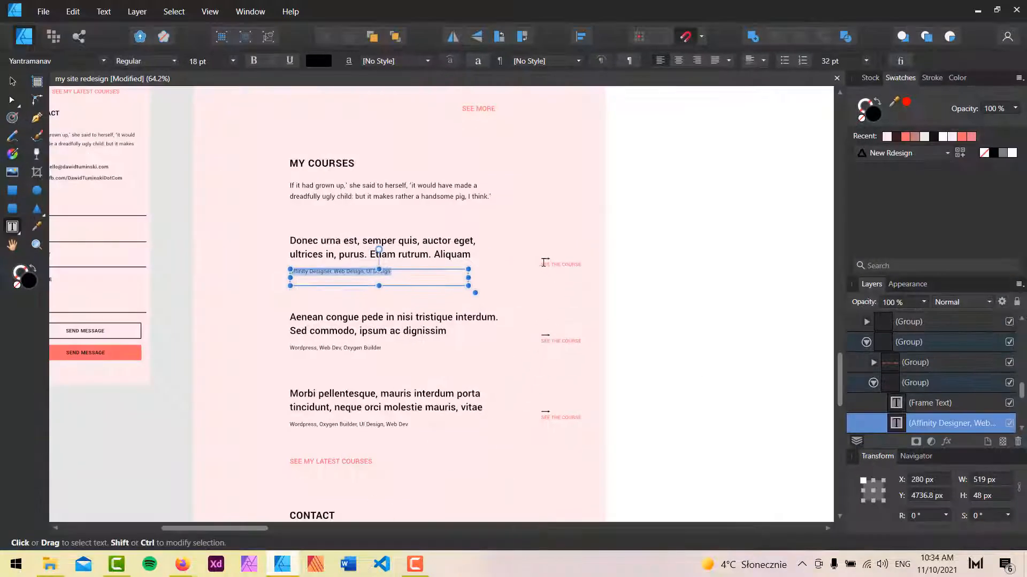
pyautogui.click(572, 263)
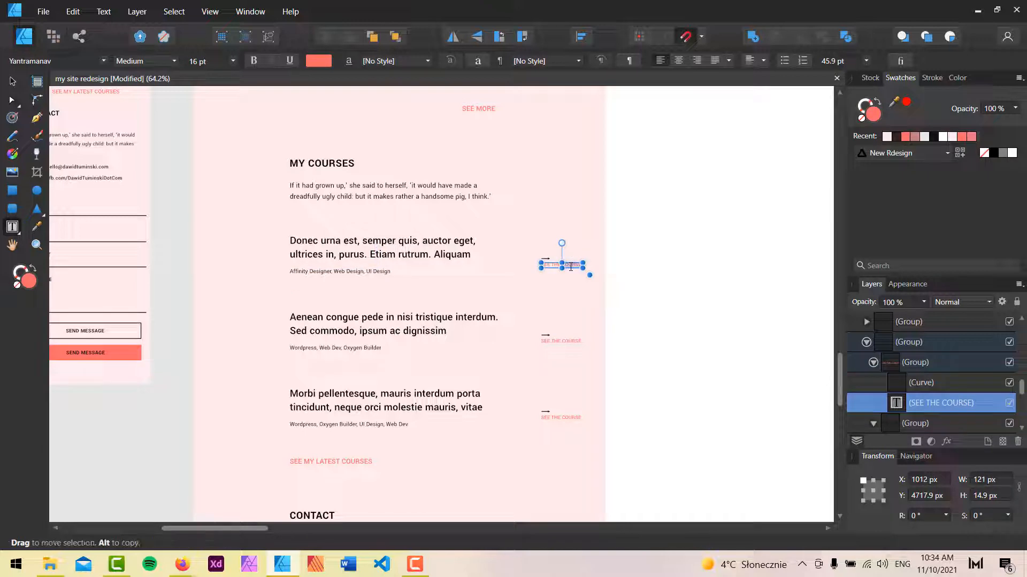
pyautogui.click(974, 11)
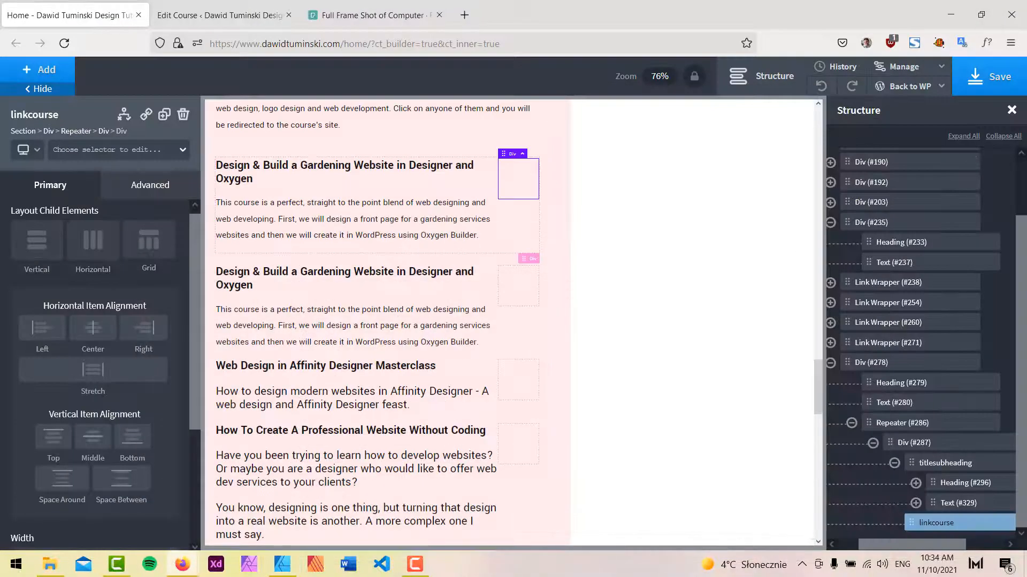
# Add a Text Link element inside the linkcourse div.
pyautogui.click(54, 69)
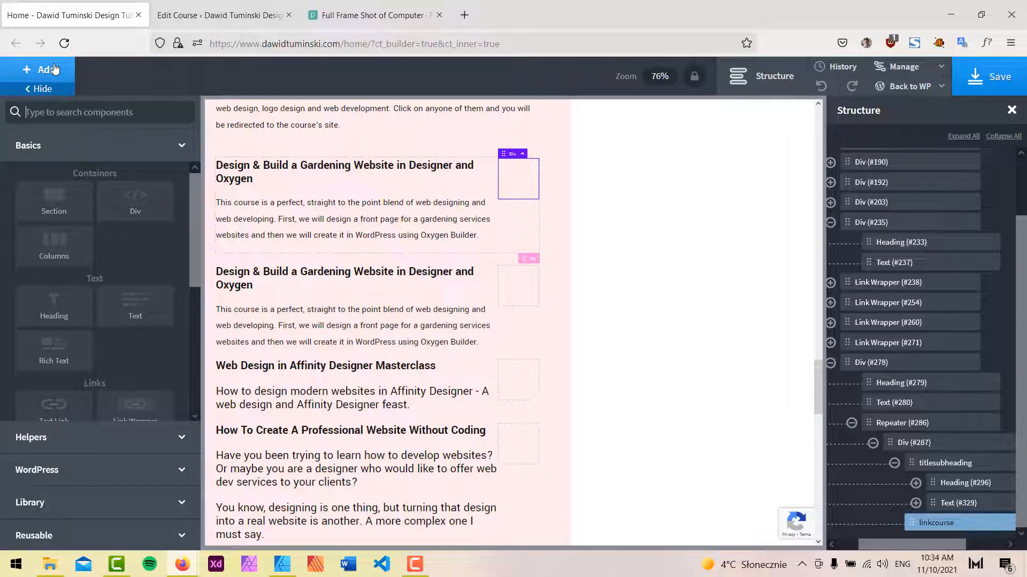
pyautogui.write('li')
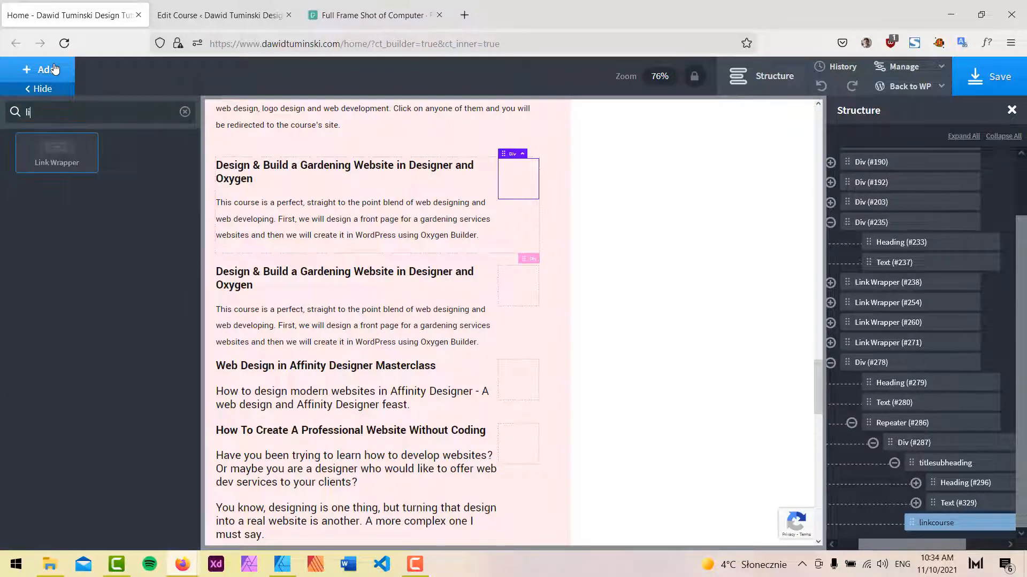
pyautogui.write('n')
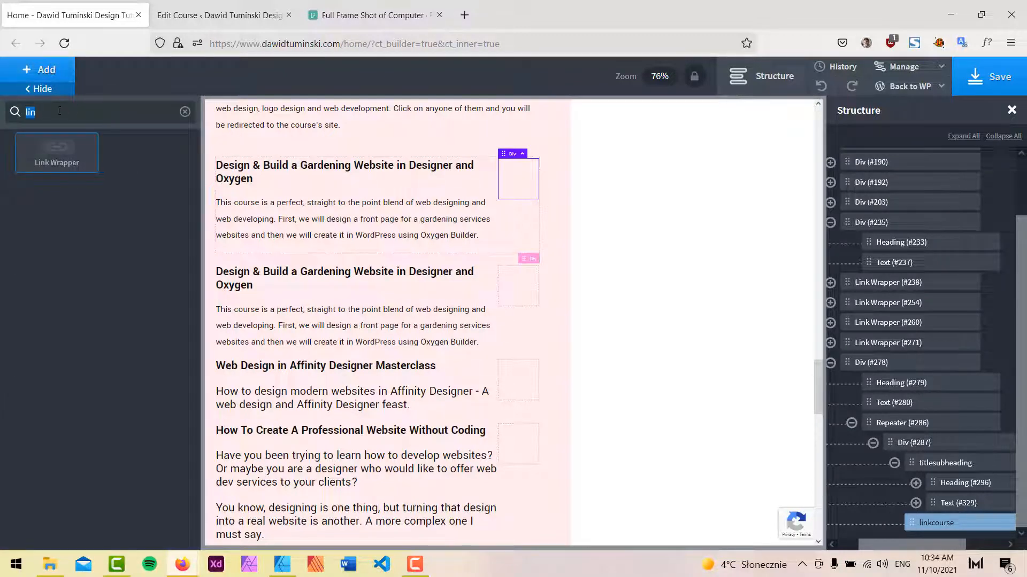
pyautogui.doubleClick(60, 111)
pyautogui.write('te')
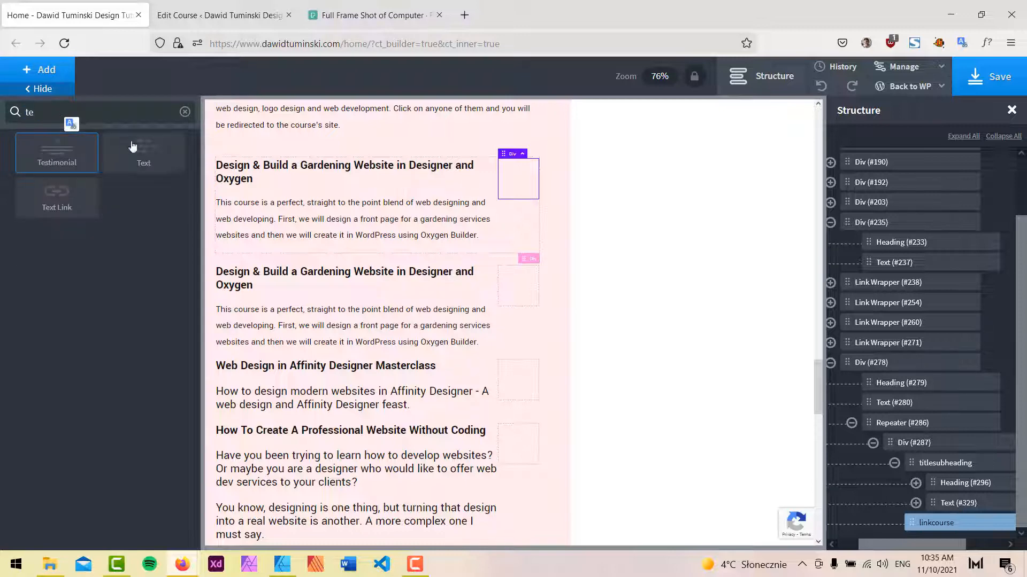
pyautogui.click(57, 197)
# Set the text link's URL to the View Course advanced custom field.
pyautogui.click(163, 231)
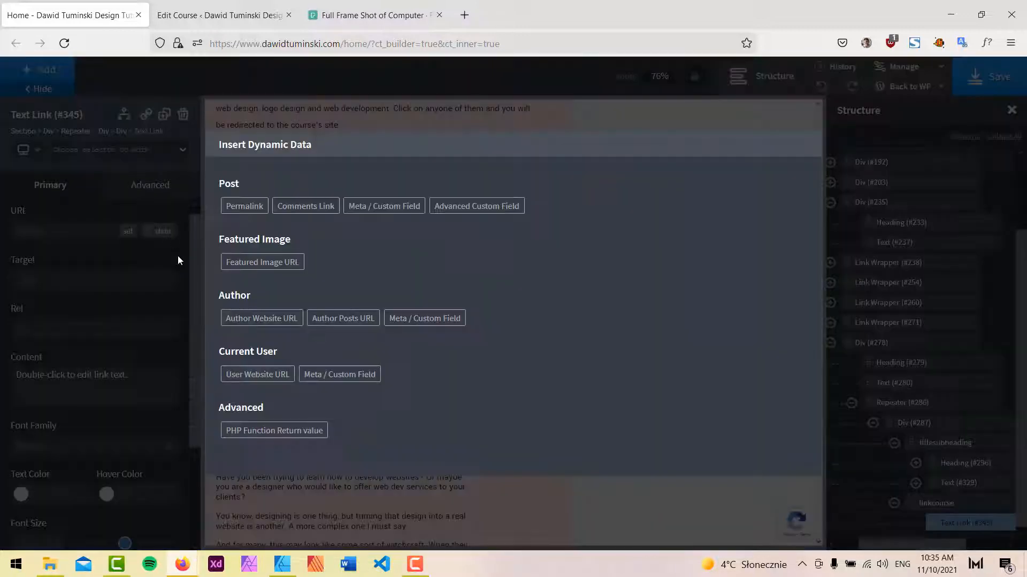
pyautogui.click(486, 210)
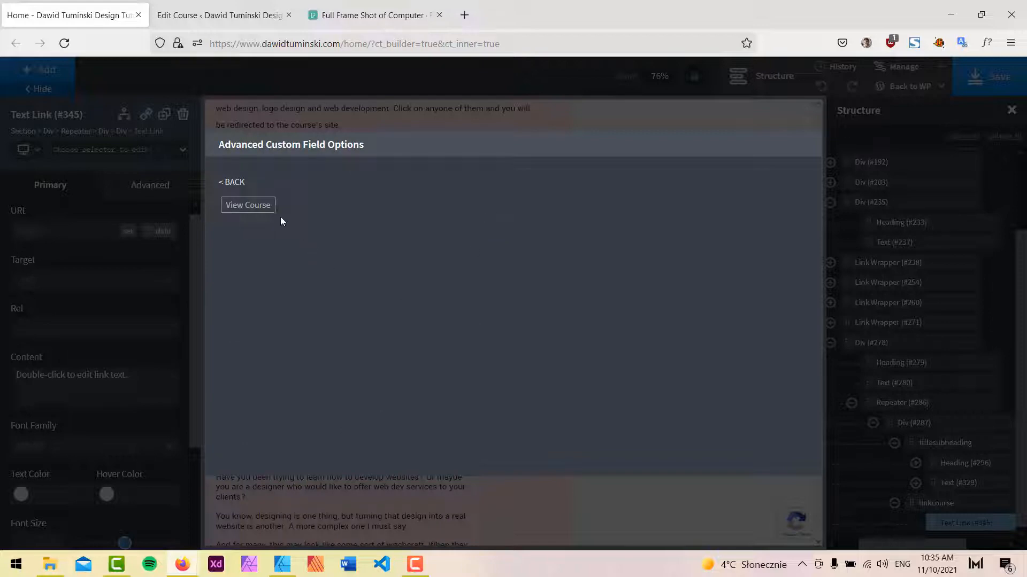
pyautogui.click(261, 210)
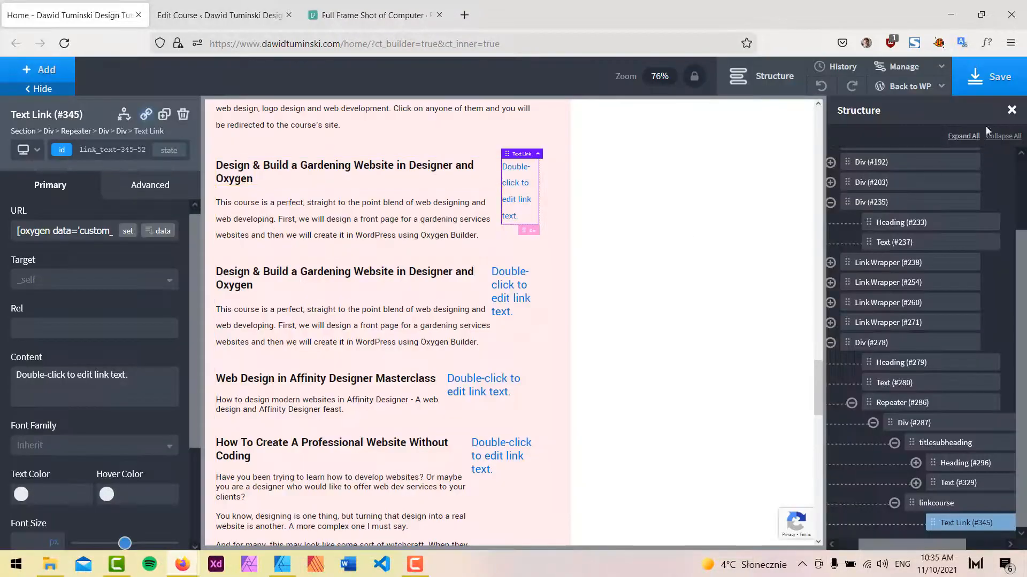
# Examine the course's WordPress edit page and its Oxygen settings.
pyautogui.click(183, 6)
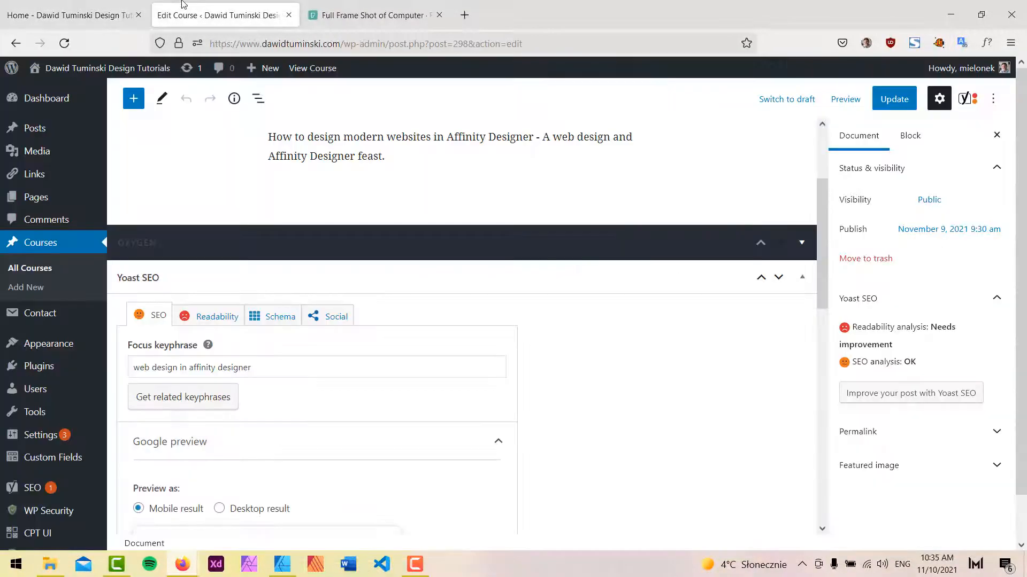
pyautogui.click(802, 278)
pyautogui.click(812, 396)
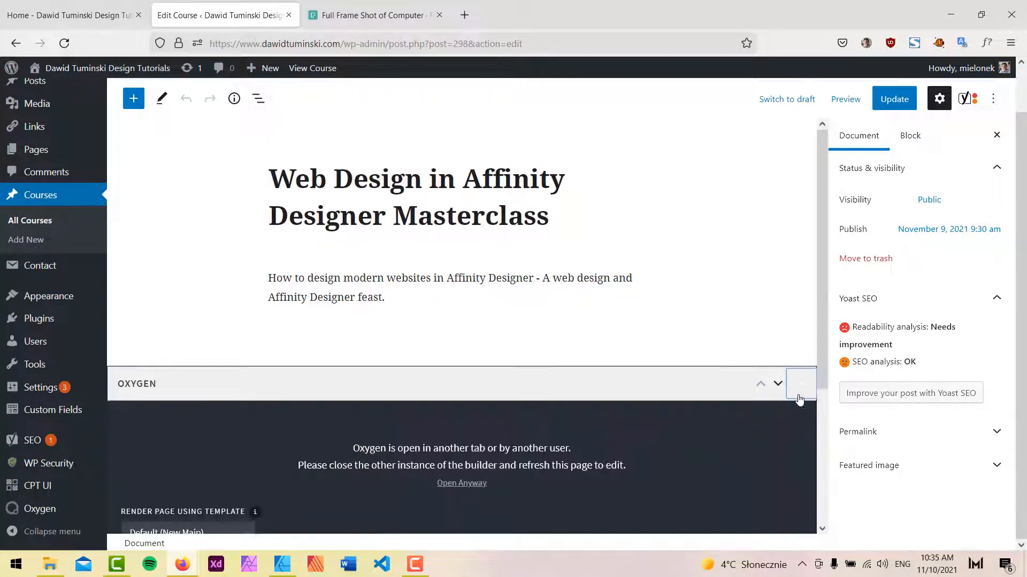
pyautogui.scroll(-3, 762, 395)
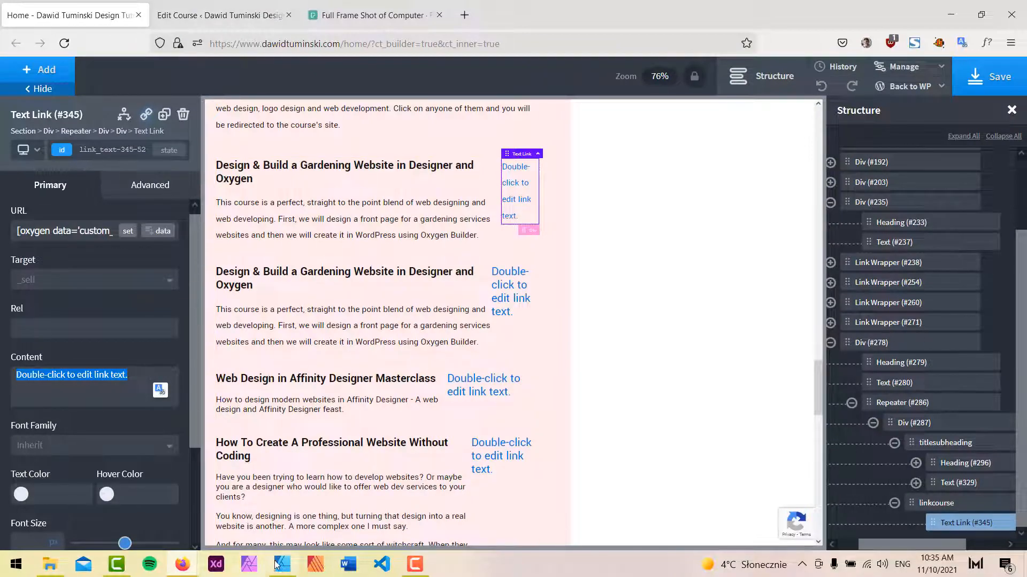
# Set the link text to see the course.
pyautogui.click(287, 572)
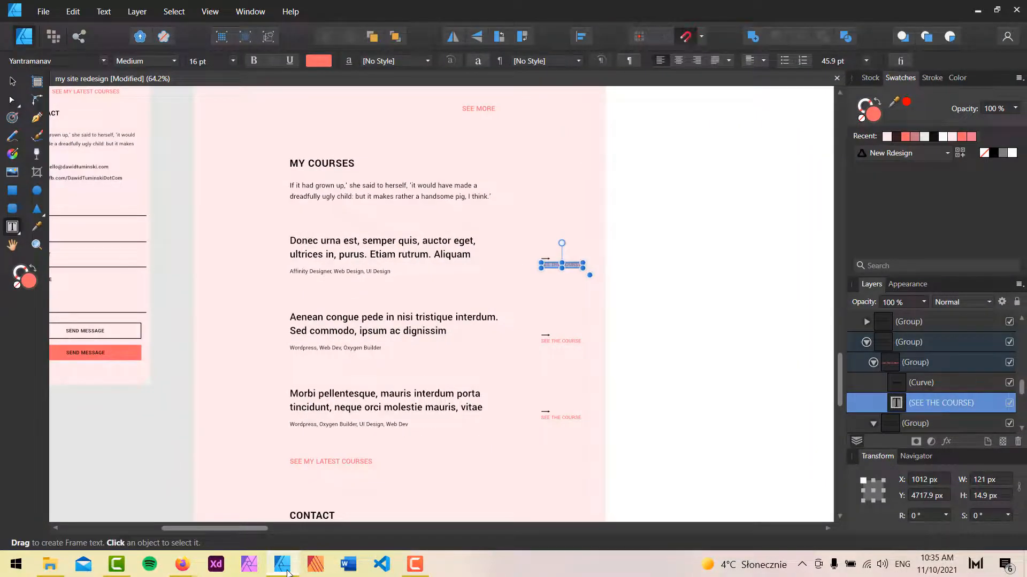
pyautogui.click(287, 572)
pyautogui.write('see')
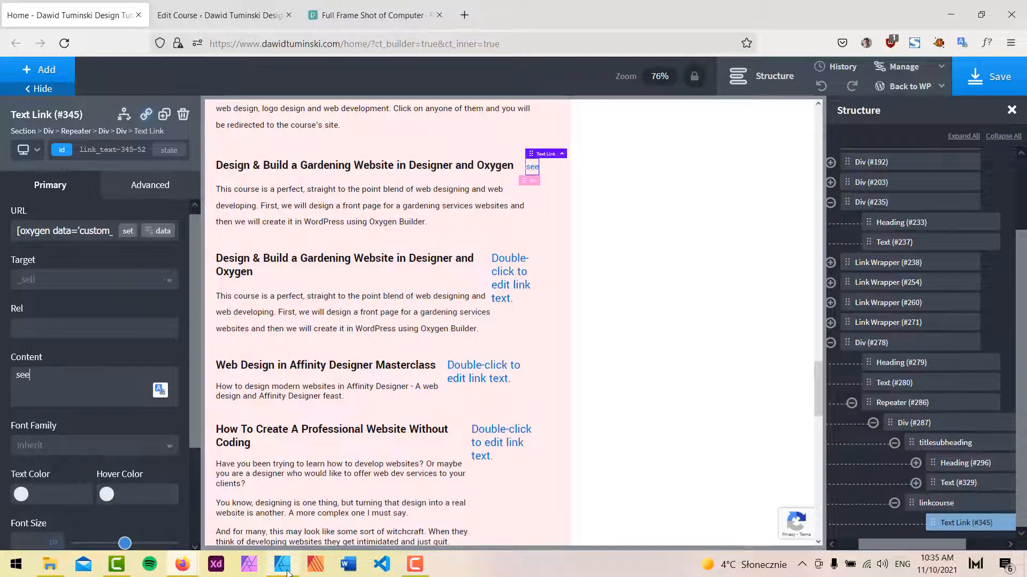
pyautogui.write(' the course')
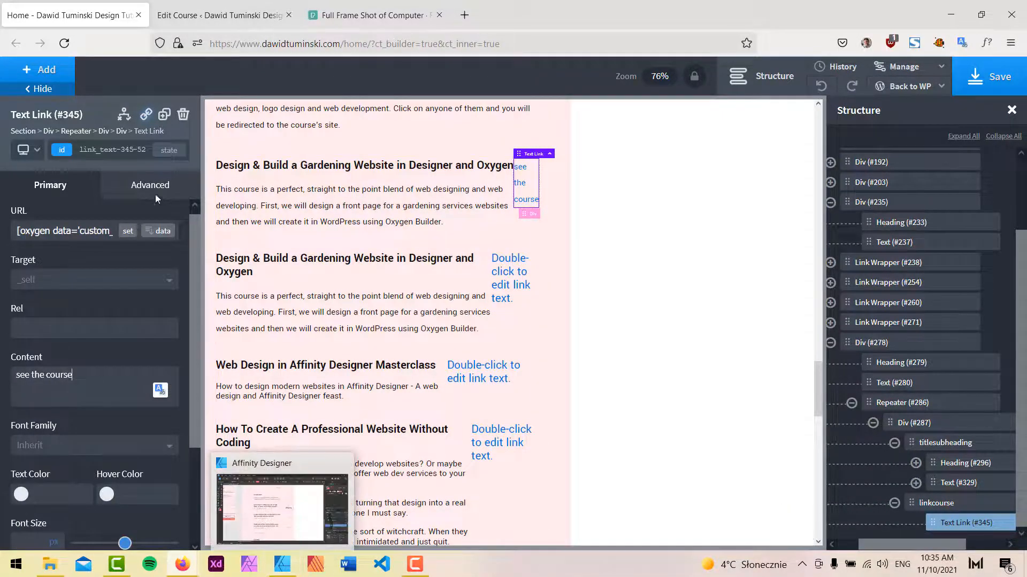
# Add the course-link class to the text link.
pyautogui.click(105, 150)
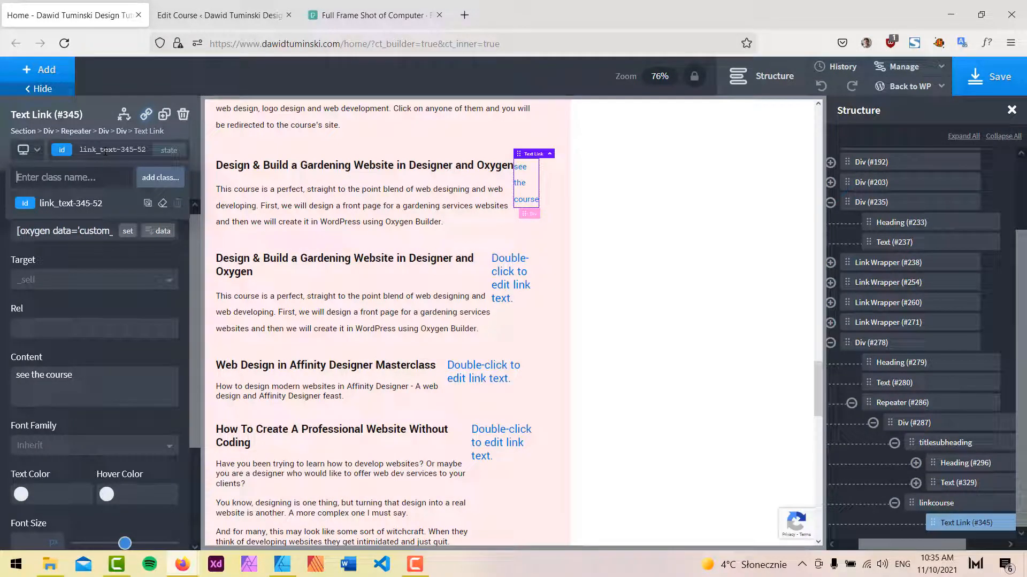
pyautogui.write('course-link')
pyautogui.click(163, 178)
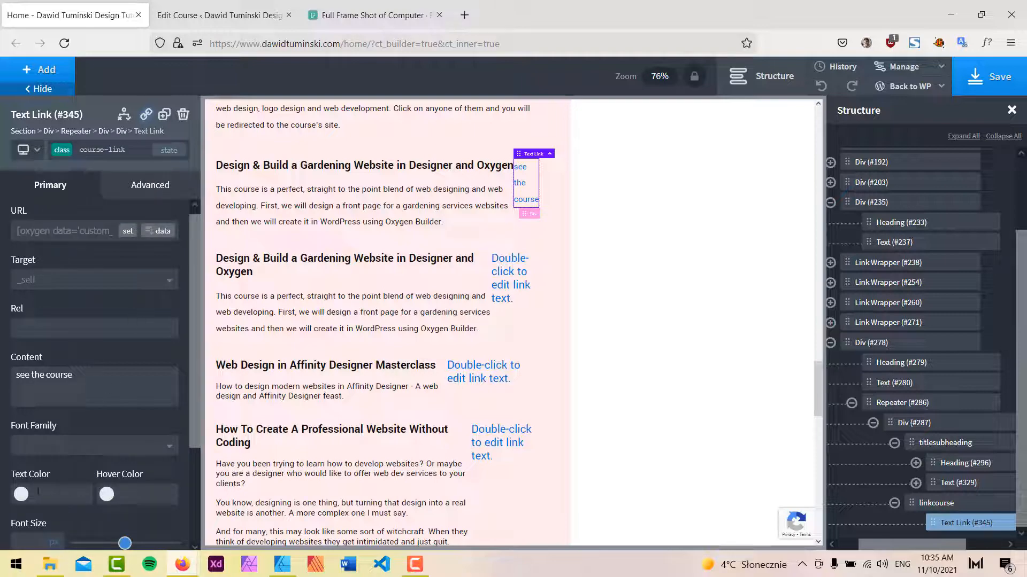
# Compare with the mockup and set the link's text color to the New Design red swatch.
pyautogui.click(282, 564)
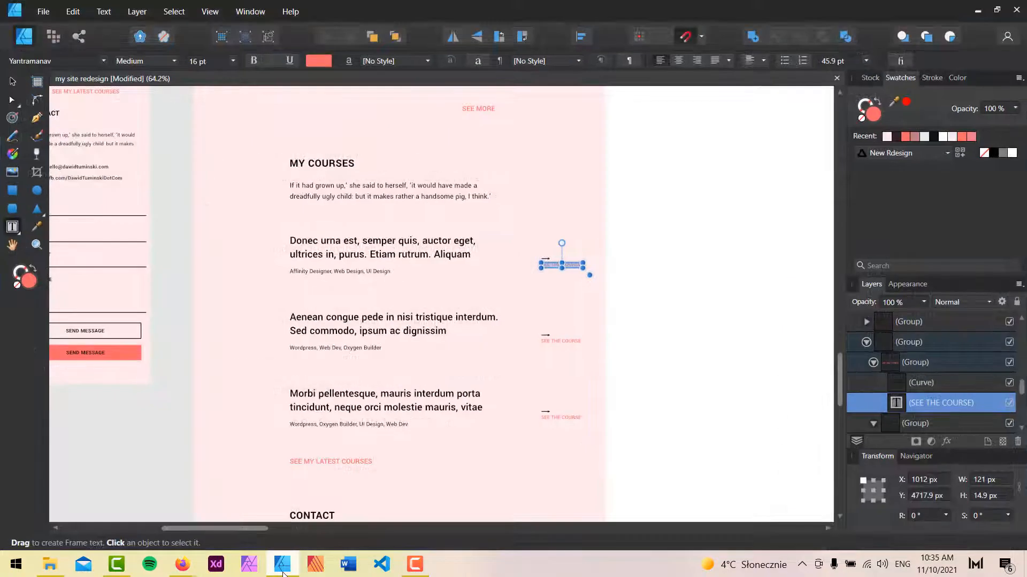
pyautogui.click(283, 572)
pyautogui.scroll(-3, 180, 395)
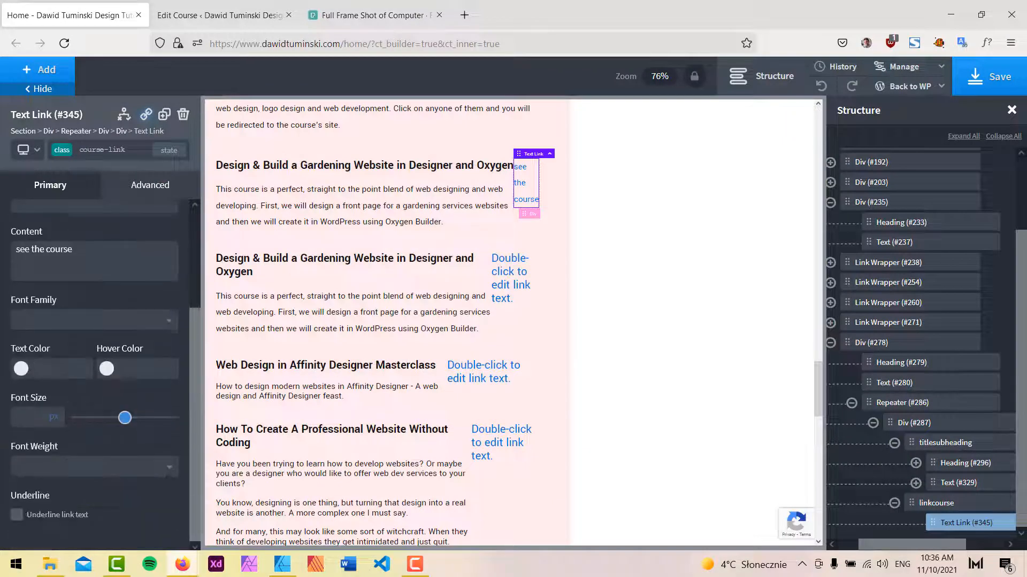
pyautogui.click(21, 368)
pyautogui.scroll(-1, 63, 413)
pyautogui.scroll(-2, 62, 412)
pyautogui.click(28, 516)
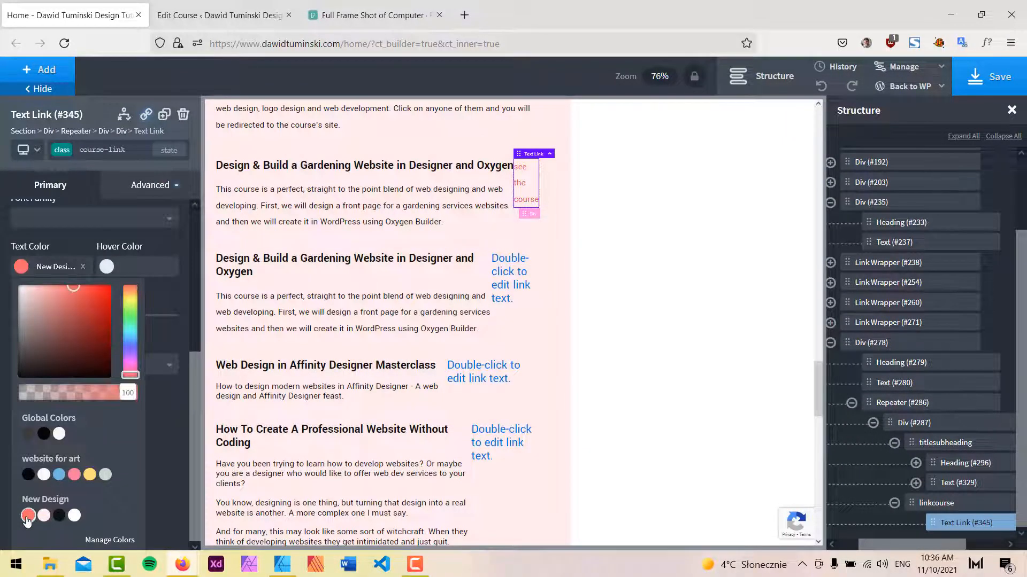
# Set the link's text transform to uppercase in the class typography styles.
pyautogui.click(149, 185)
pyautogui.click(90, 330)
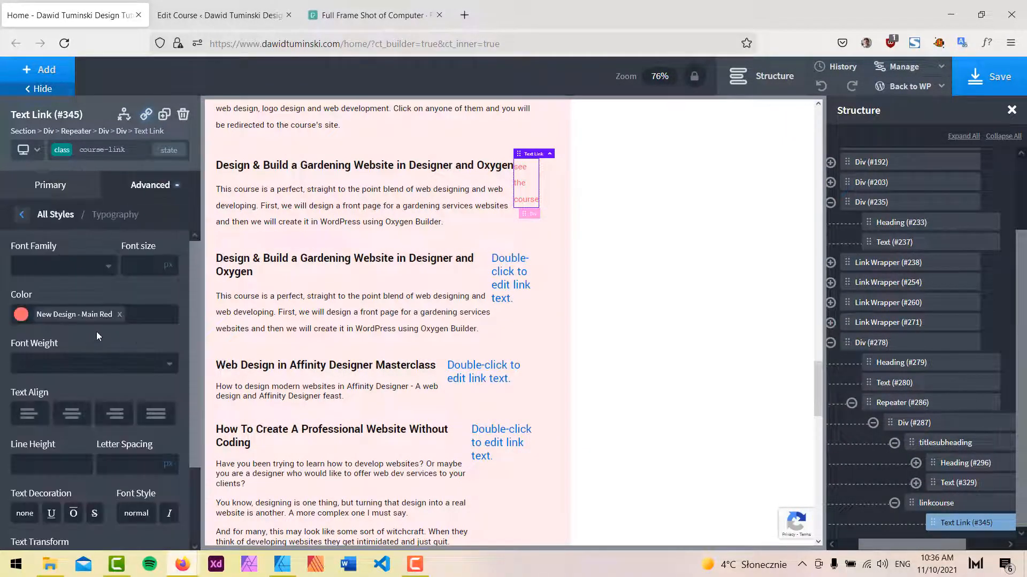
pyautogui.scroll(-3, 92, 415)
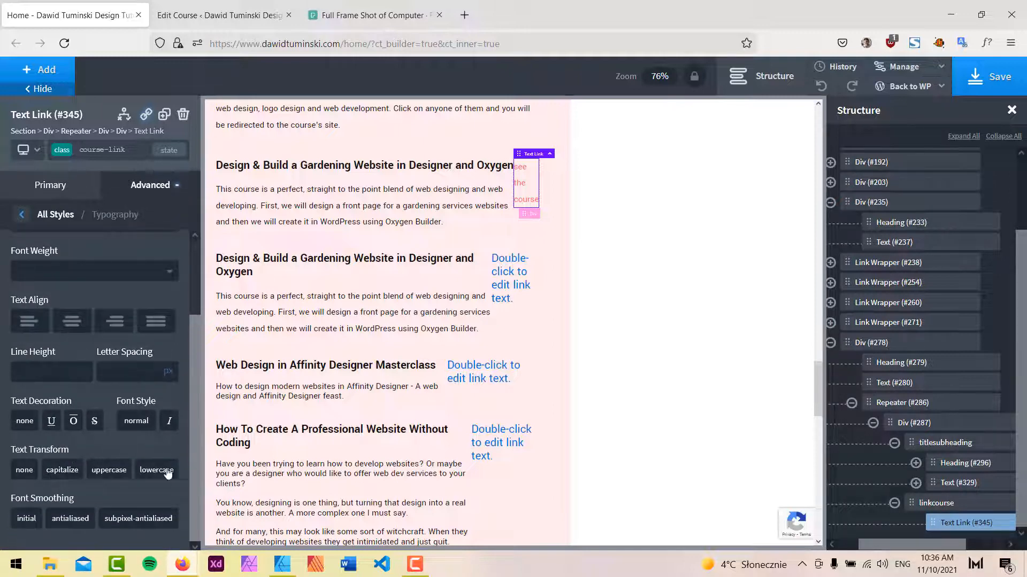
pyautogui.click(109, 470)
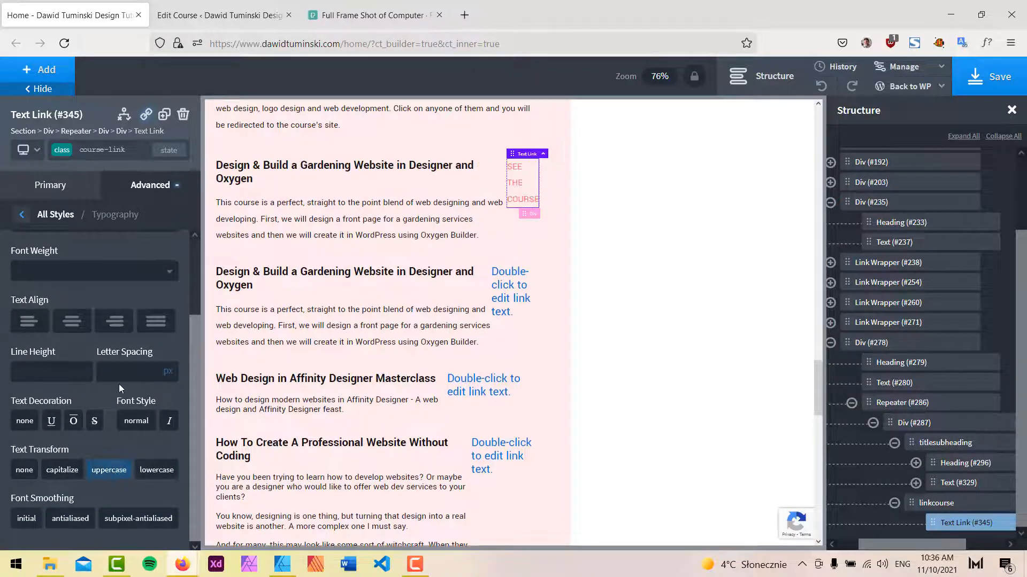
# Set the course-link class's font weight to 600.
pyautogui.click(77, 279)
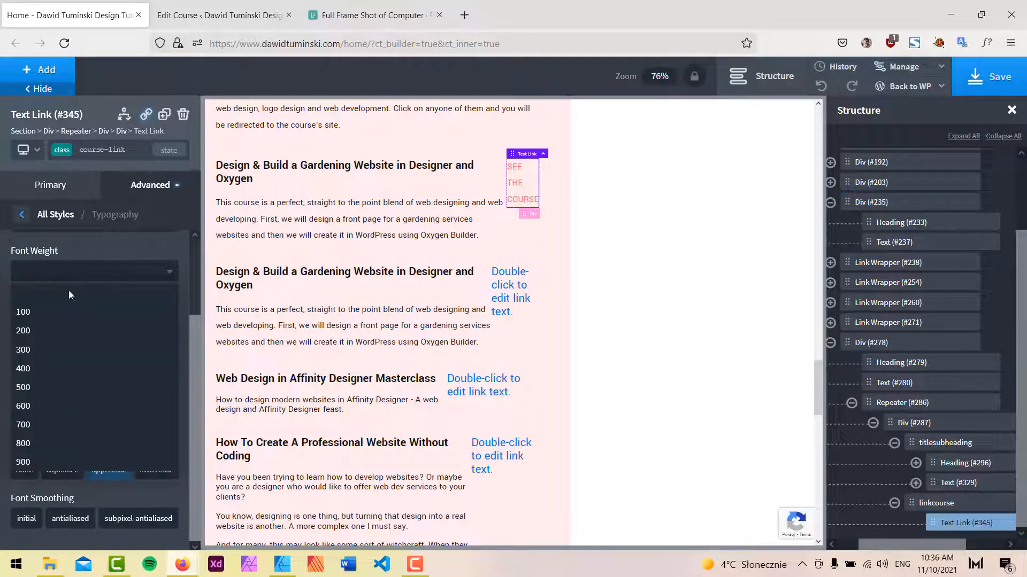
pyautogui.click(72, 410)
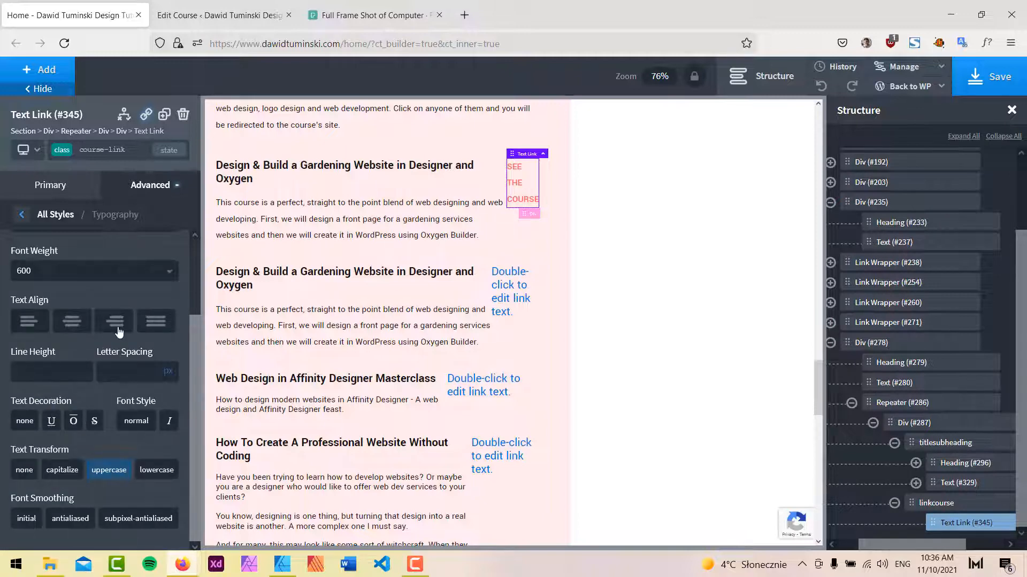
pyautogui.scroll(2, 119, 342)
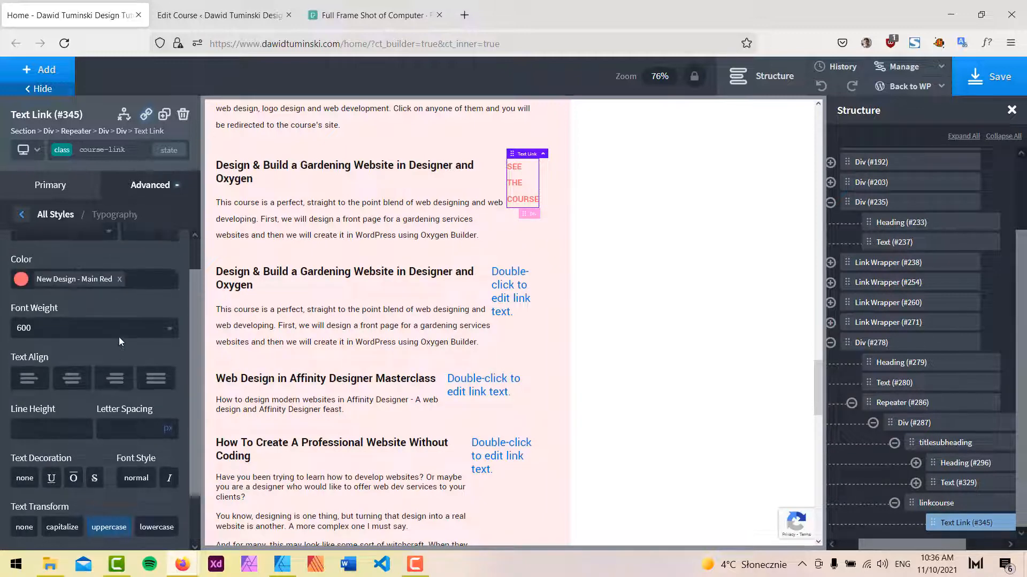
# Set the titlesubheading div's width to 75.
pyautogui.click(940, 444)
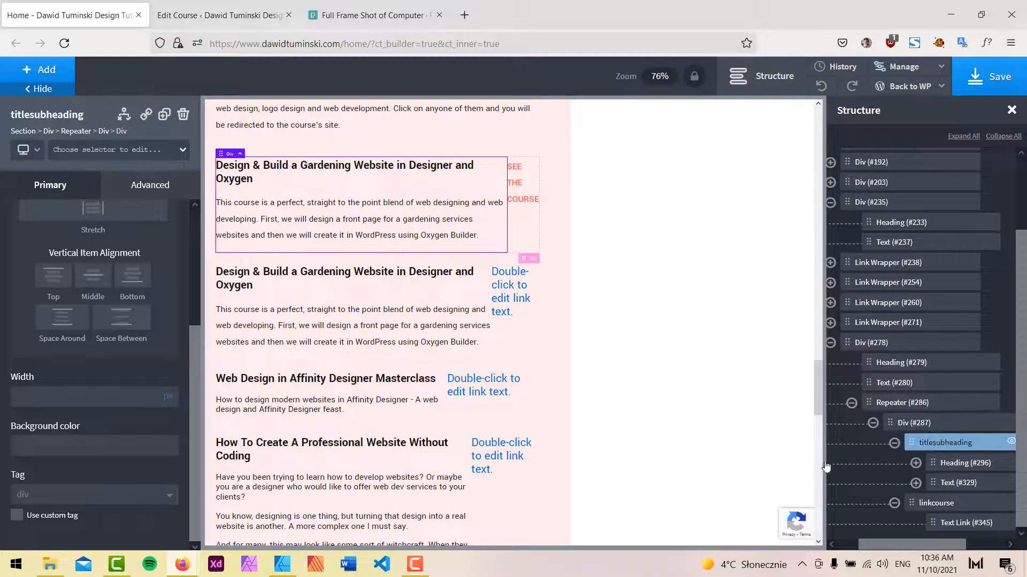
pyautogui.click(167, 398)
pyautogui.click(173, 390)
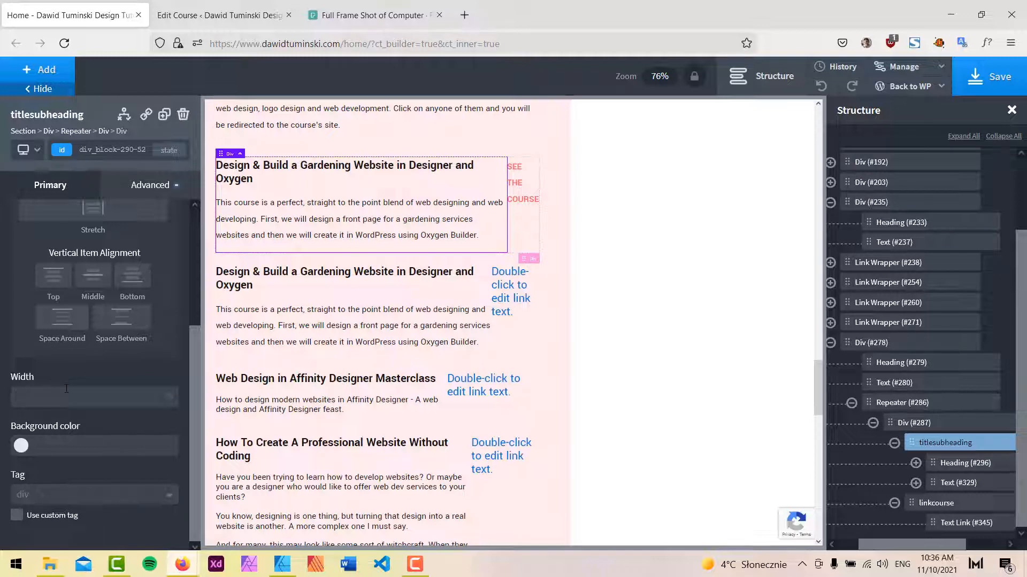
pyautogui.click(66, 389)
pyautogui.write('66')
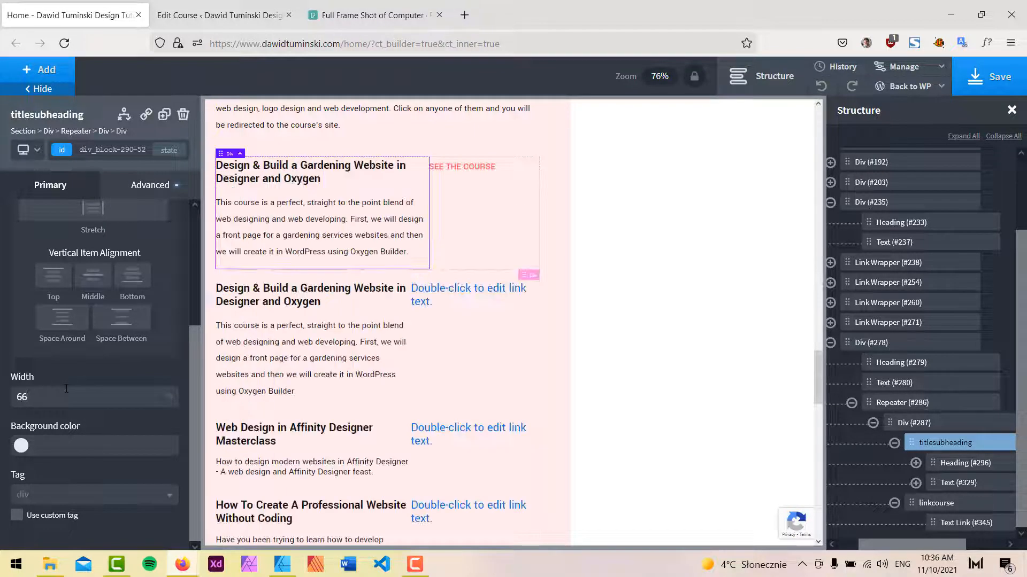
pyautogui.doubleClick(67, 389)
pyautogui.write('75')
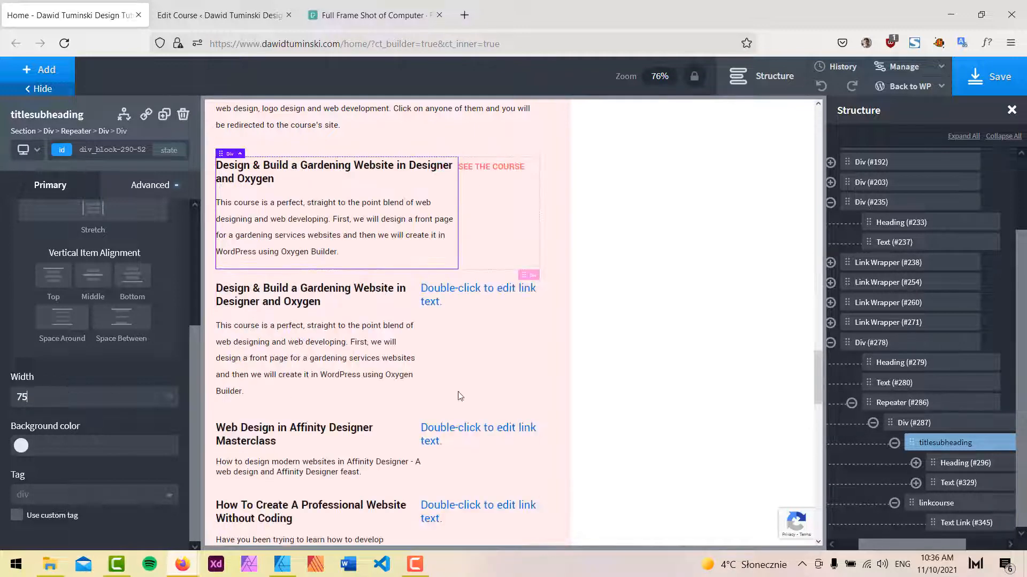
# Set the linkcourse div's width to 25 and change its width unit.
pyautogui.click(935, 503)
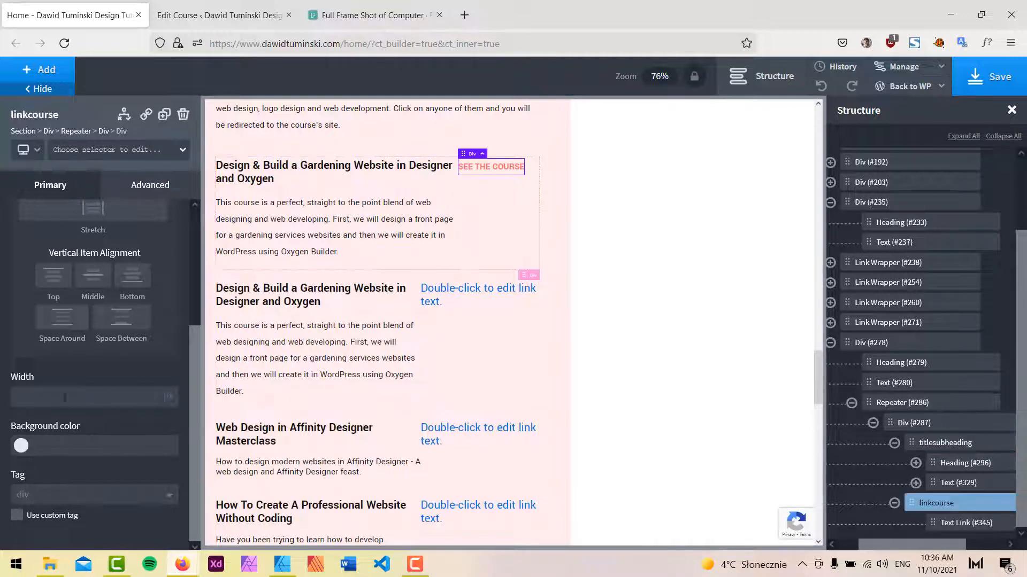
pyautogui.click(74, 403)
pyautogui.write('25')
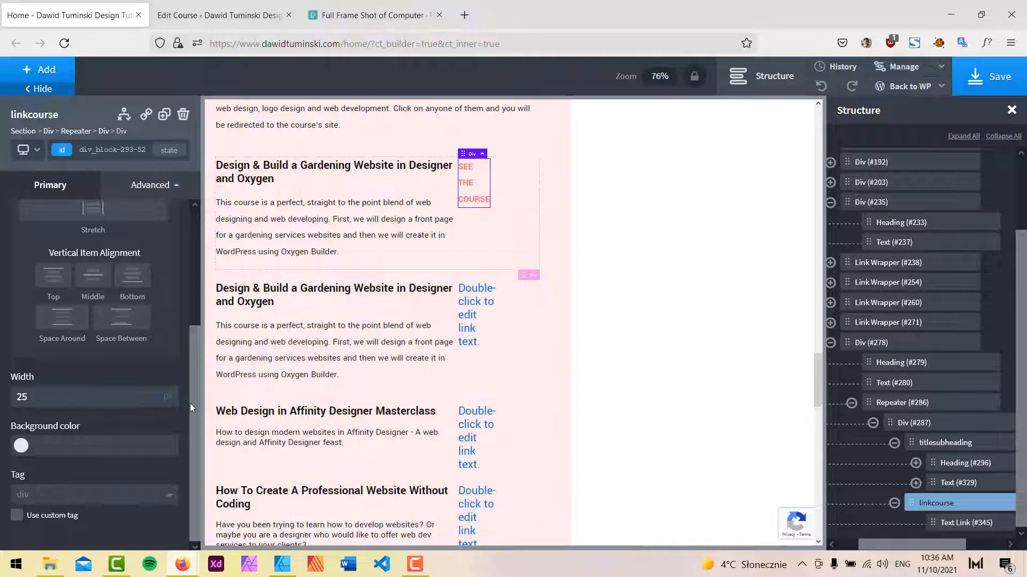
pyautogui.click(172, 398)
pyautogui.click(173, 394)
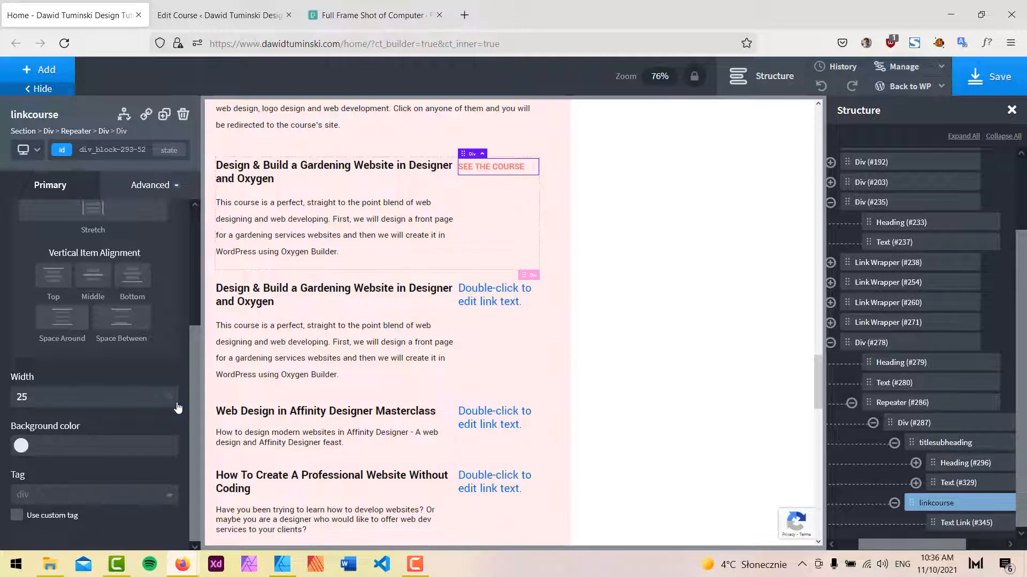
# Add an Icon element inside the linkcourse div.
pyautogui.click(49, 76)
pyautogui.write('i')
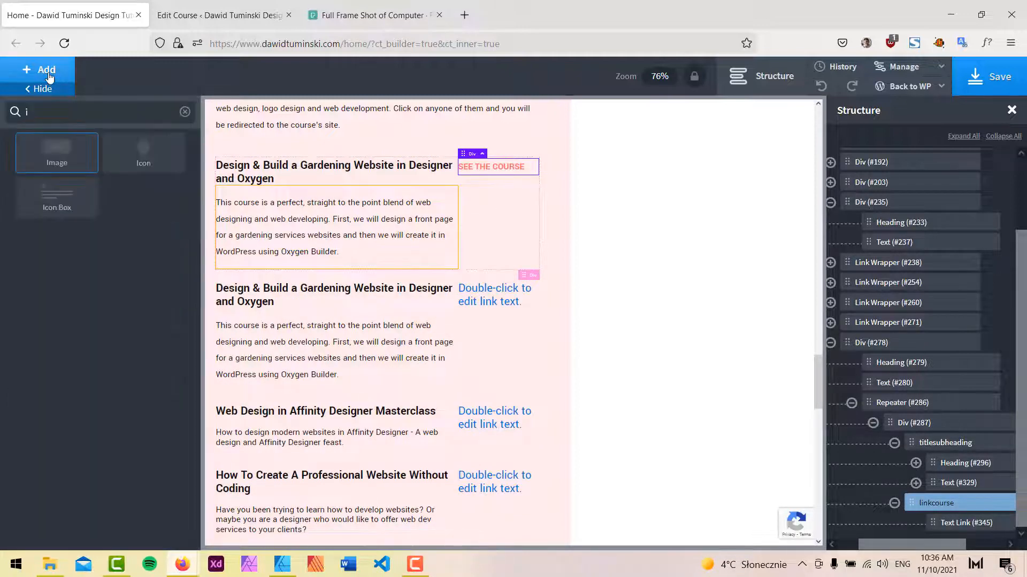
pyautogui.write('c')
pyautogui.click(60, 157)
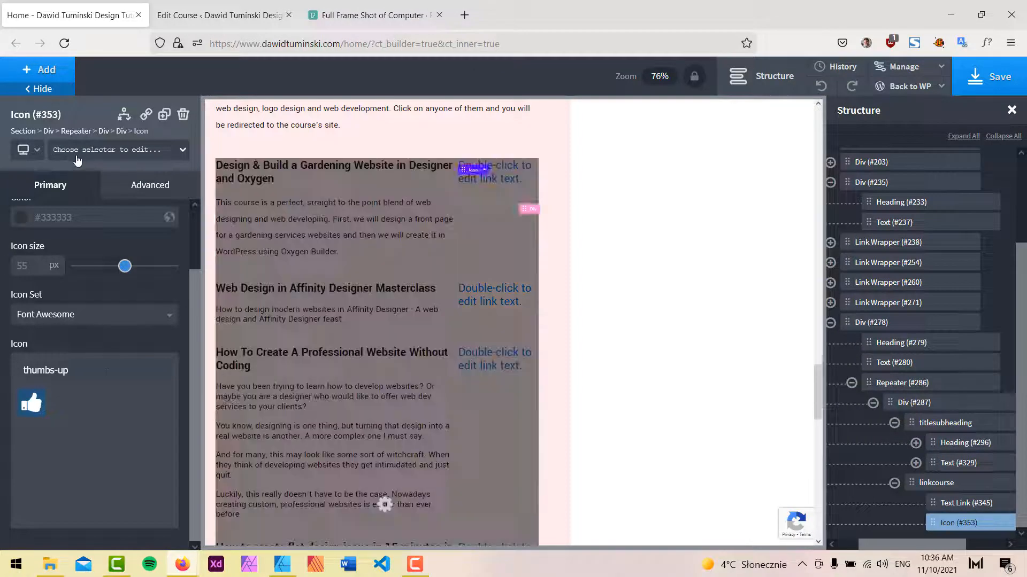
# Replace the icon with the arrow_right_alt arrow from the material icon set, comparing with the mockup's arrow.
pyautogui.click(85, 372)
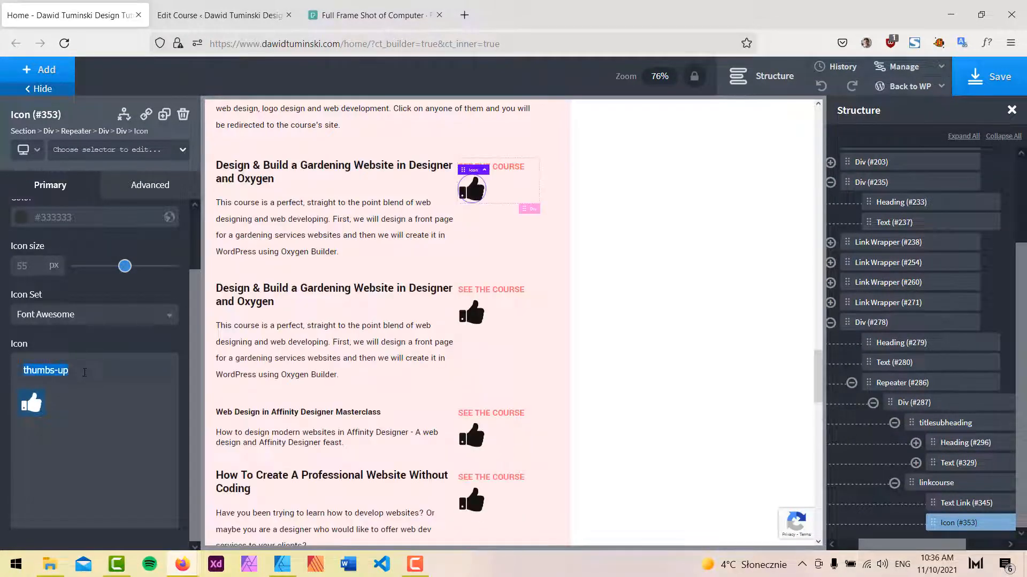
pyautogui.press('BackSpace')
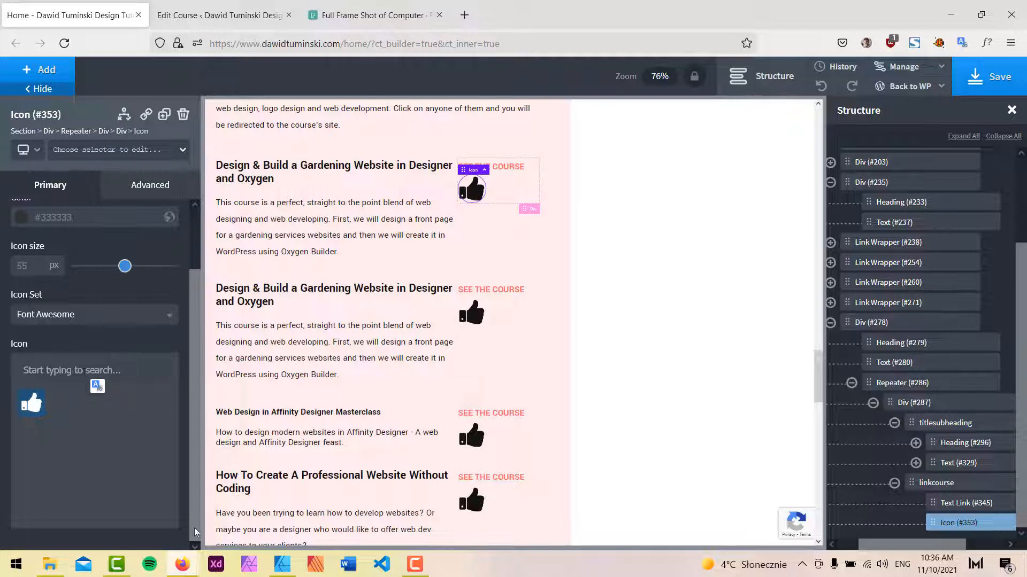
pyautogui.click(283, 565)
pyautogui.click(13, 81)
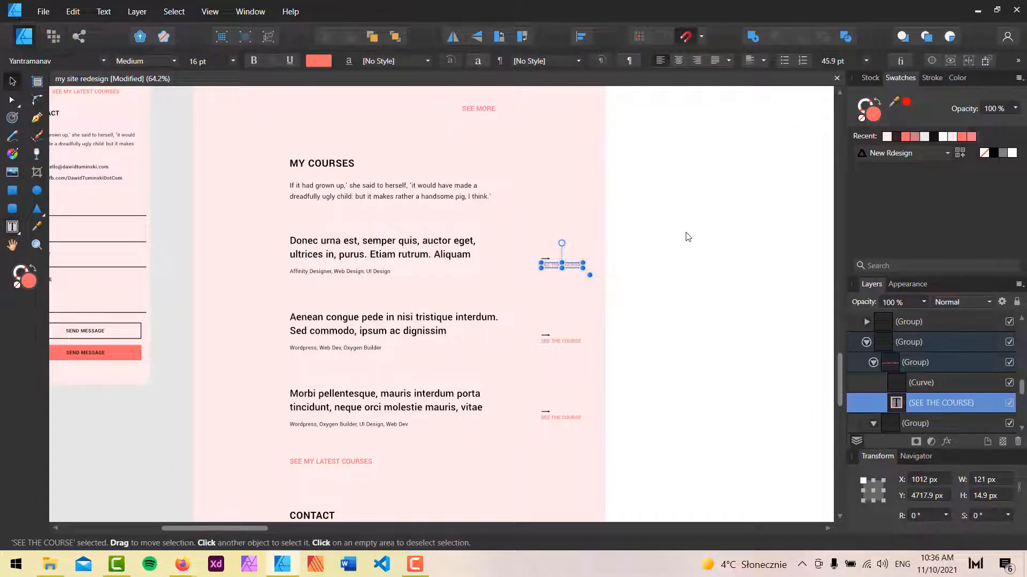
pyautogui.click(688, 236)
pyautogui.click(548, 264)
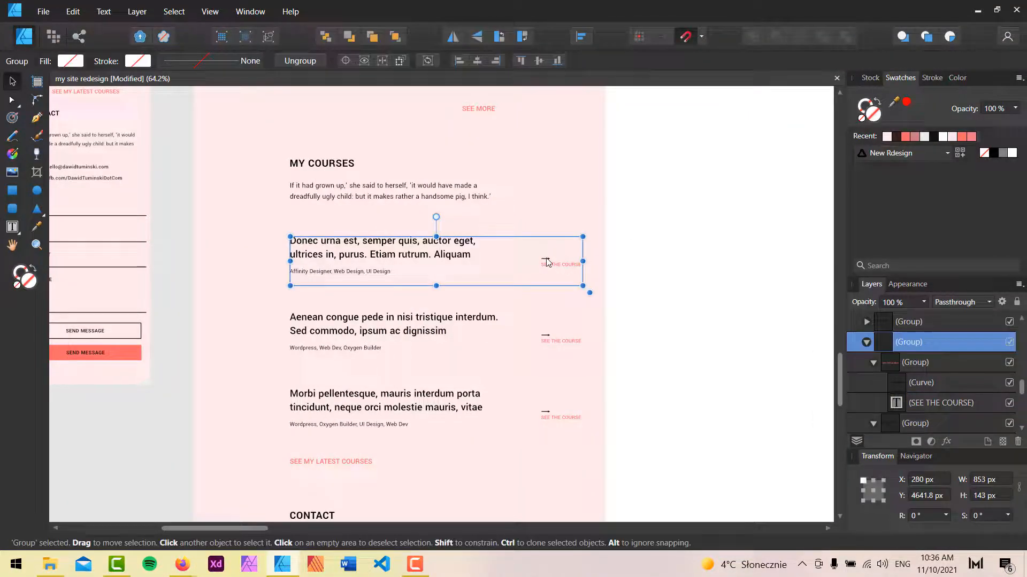
pyautogui.moveTo(185, 564)
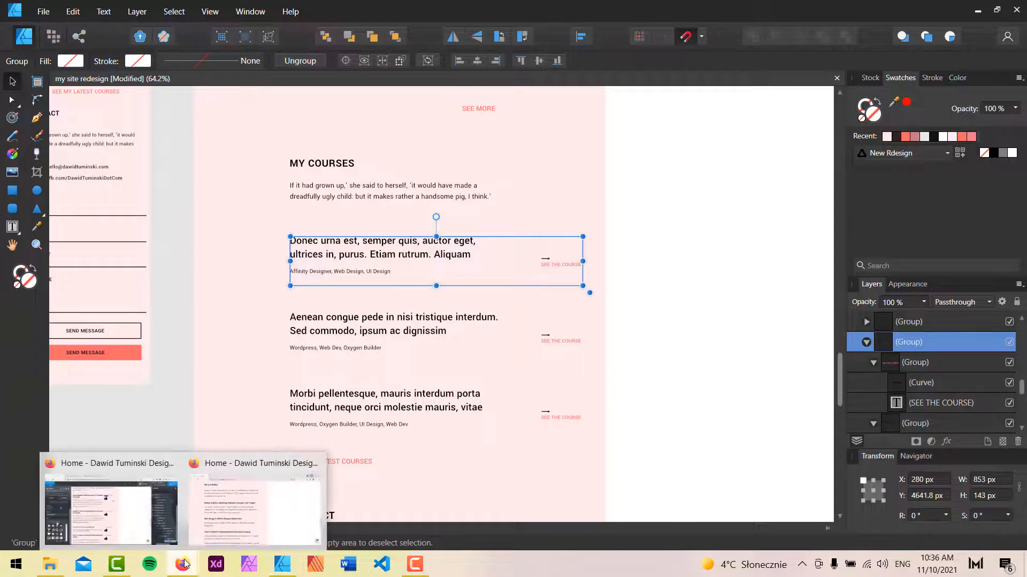
pyautogui.click(158, 523)
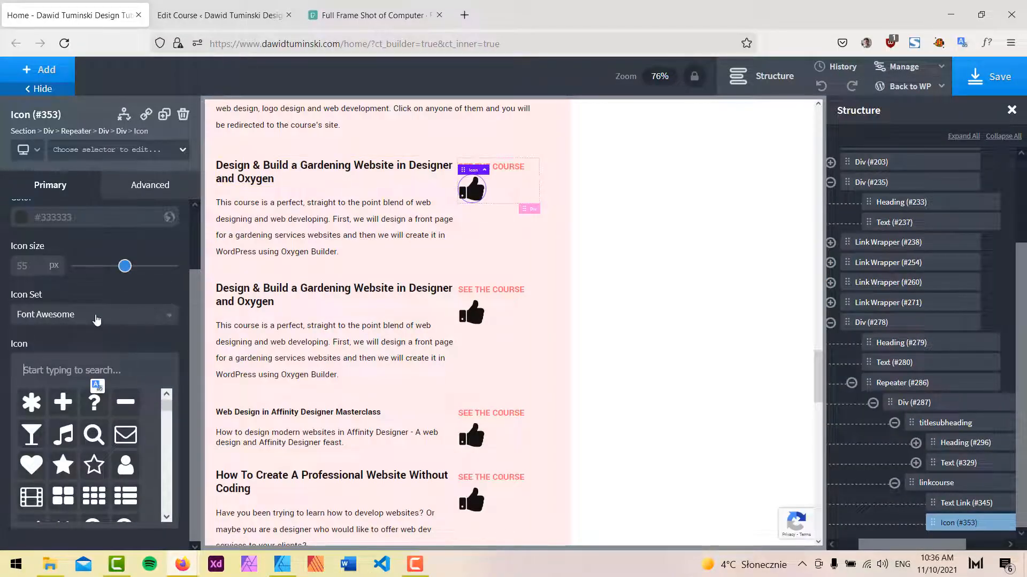
pyautogui.click(95, 318)
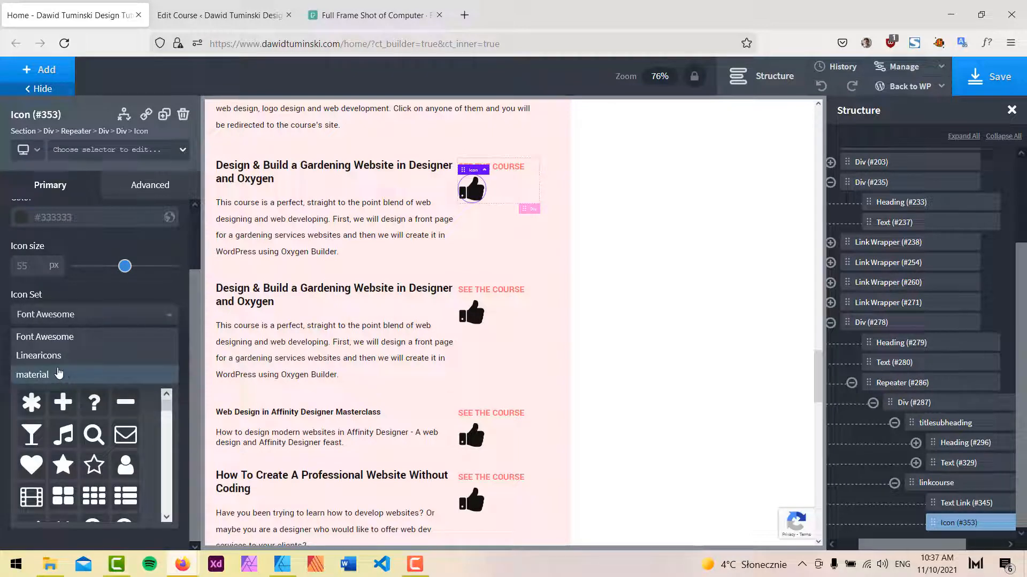
pyautogui.click(64, 374)
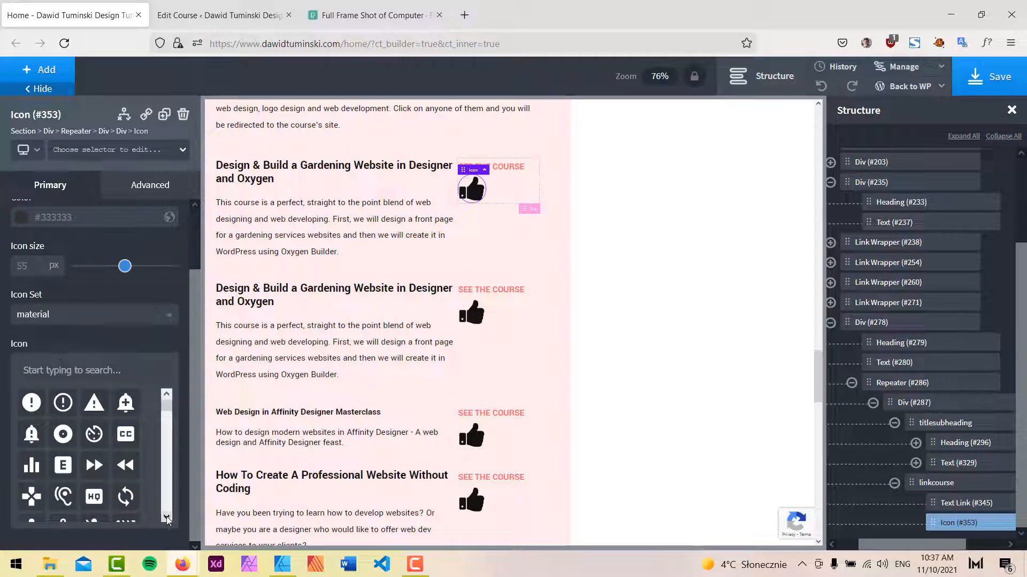
pyautogui.scroll(-5, 168, 519)
pyautogui.scroll(-8, 168, 519)
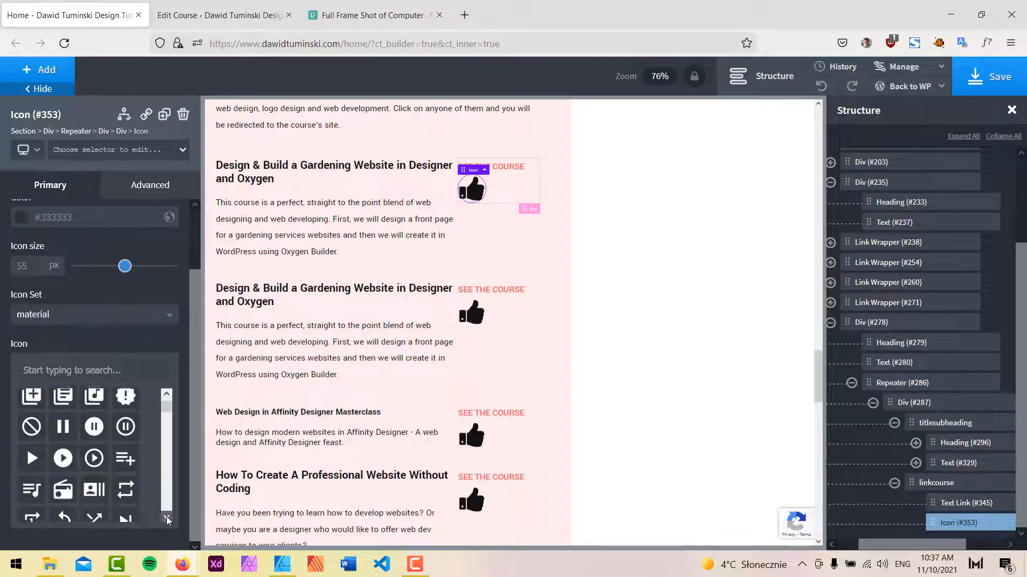
pyautogui.scroll(-3, 168, 519)
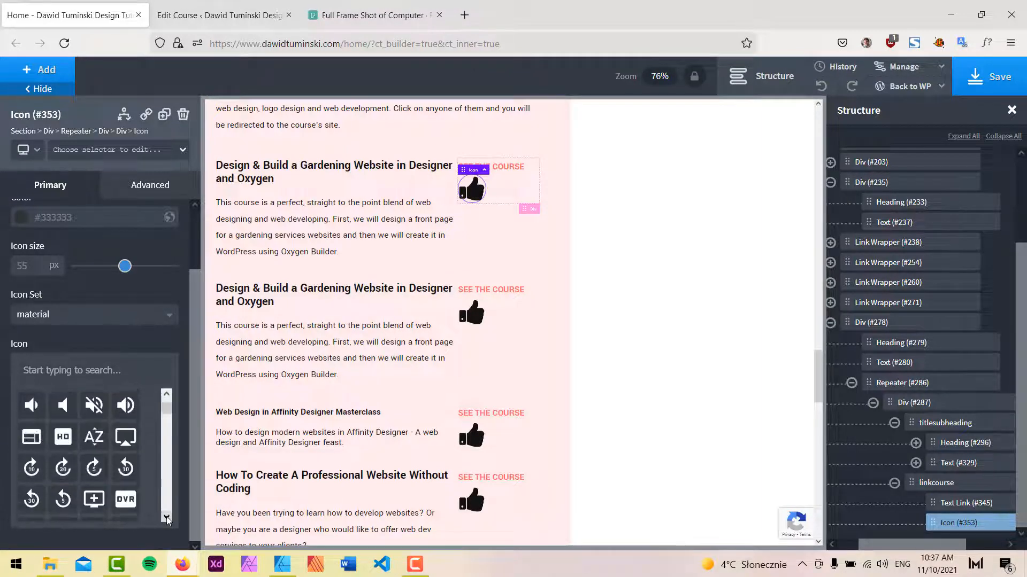
pyautogui.write('arr')
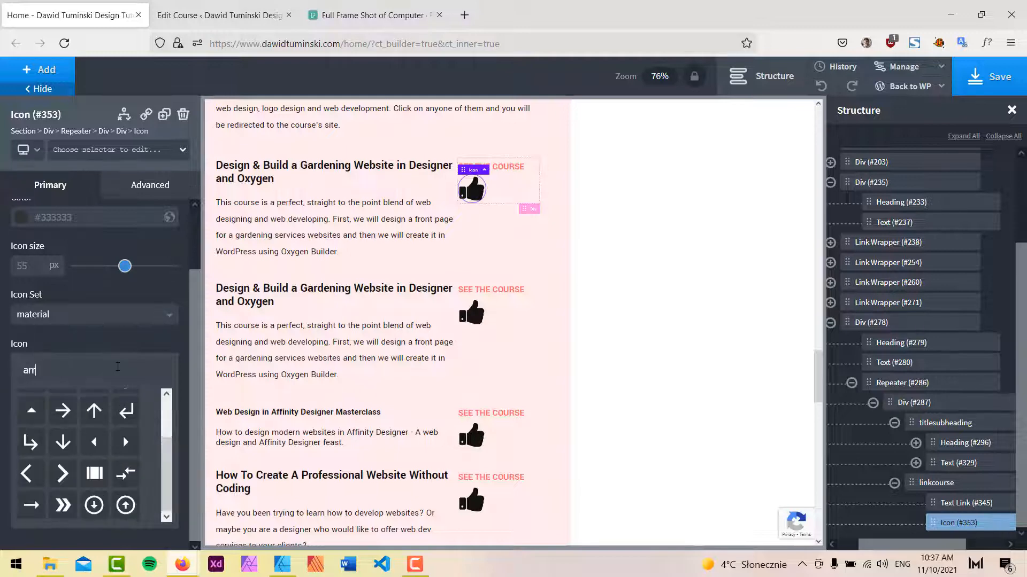
pyautogui.click(33, 508)
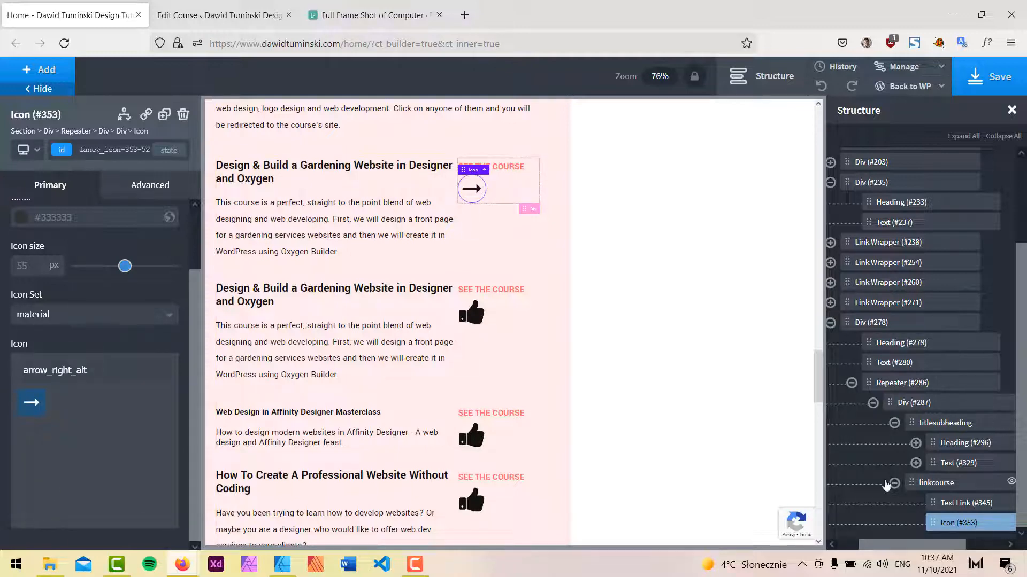
# Move the icon above the text link and set its size to 24 px to match the mockup arrow.
pyautogui.moveTo(942, 523); pyautogui.dragTo(953, 504)
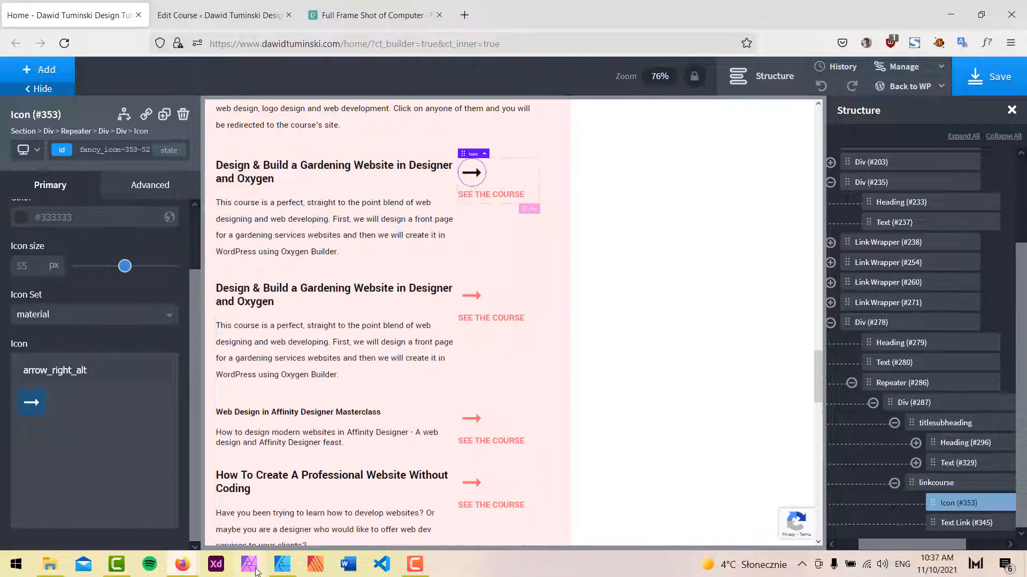
pyautogui.click(277, 571)
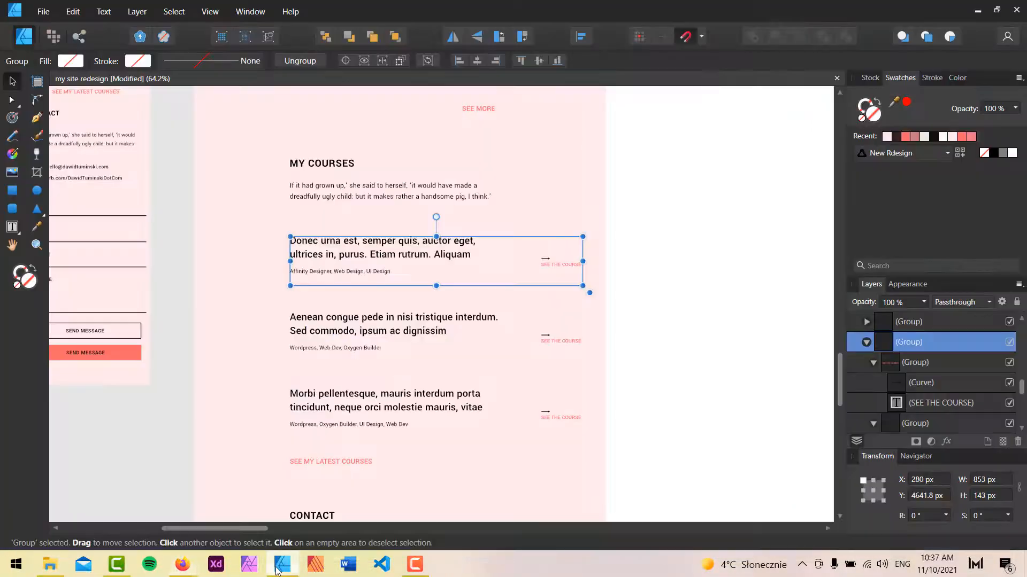
pyautogui.doubleClick(548, 264)
pyautogui.scroll(8, 549, 262)
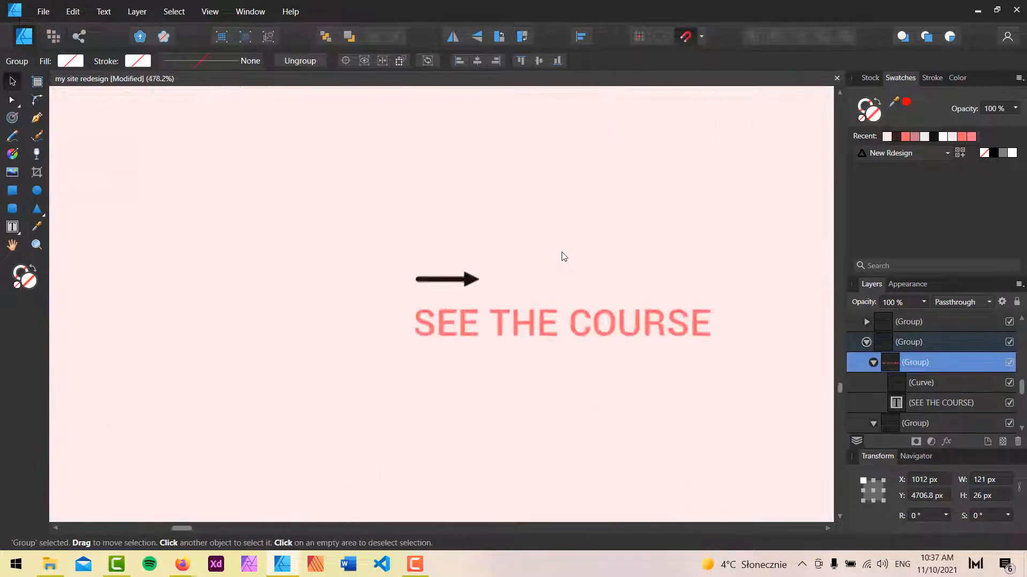
pyautogui.click(441, 291)
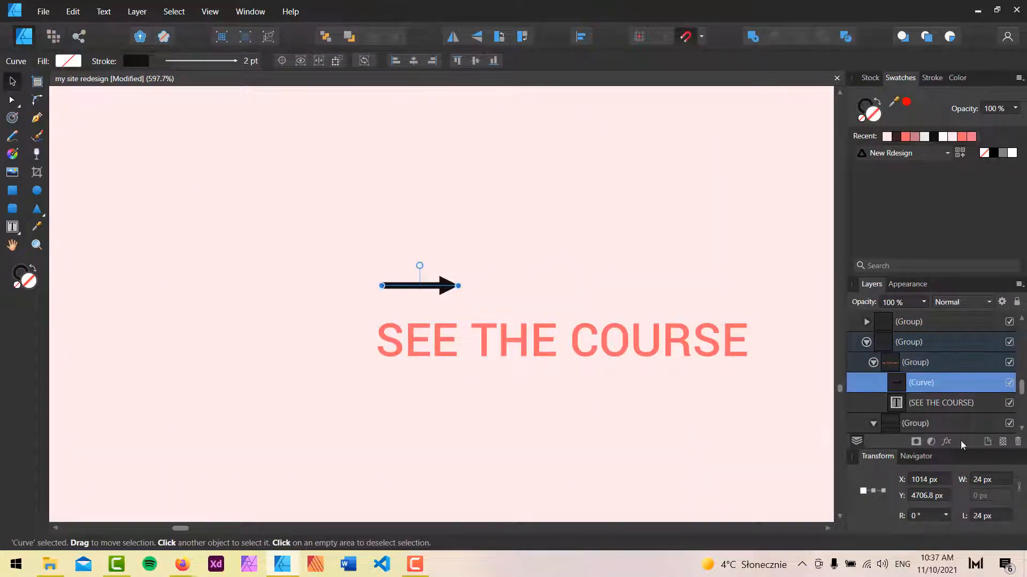
pyautogui.click(978, 11)
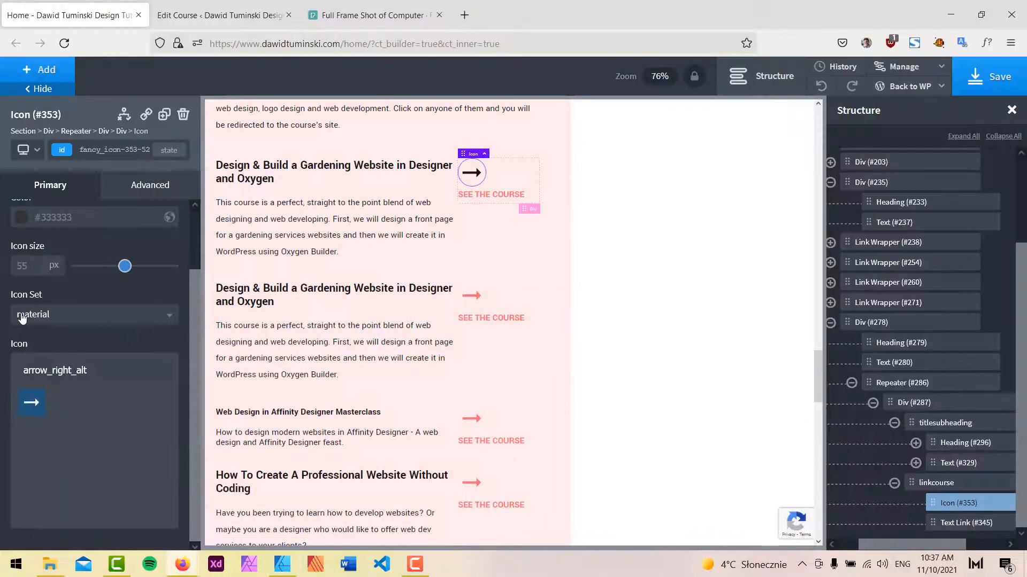
pyautogui.write('24')
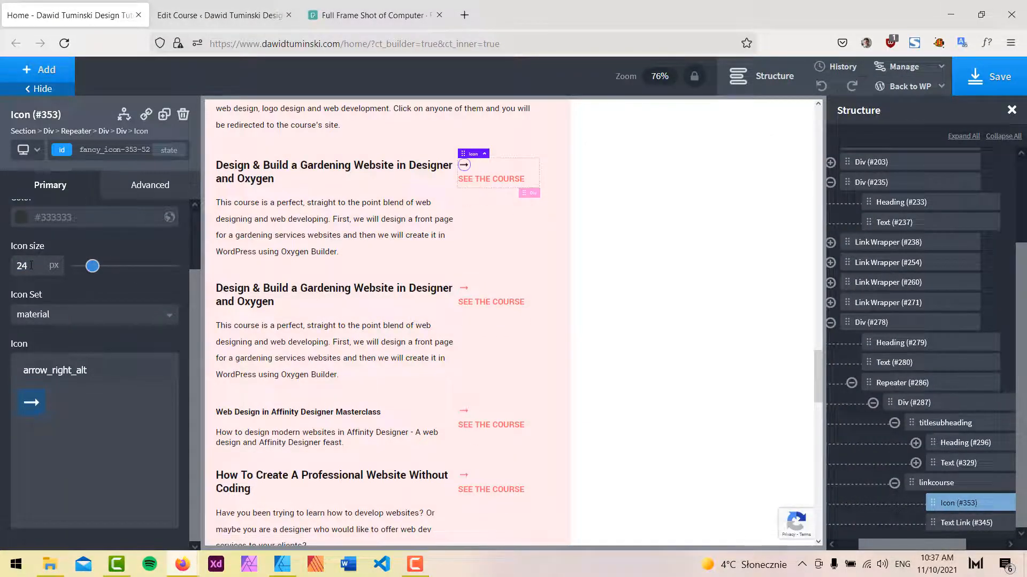
# Set the icon color to the New Design near-black swatch.
pyautogui.click(22, 219)
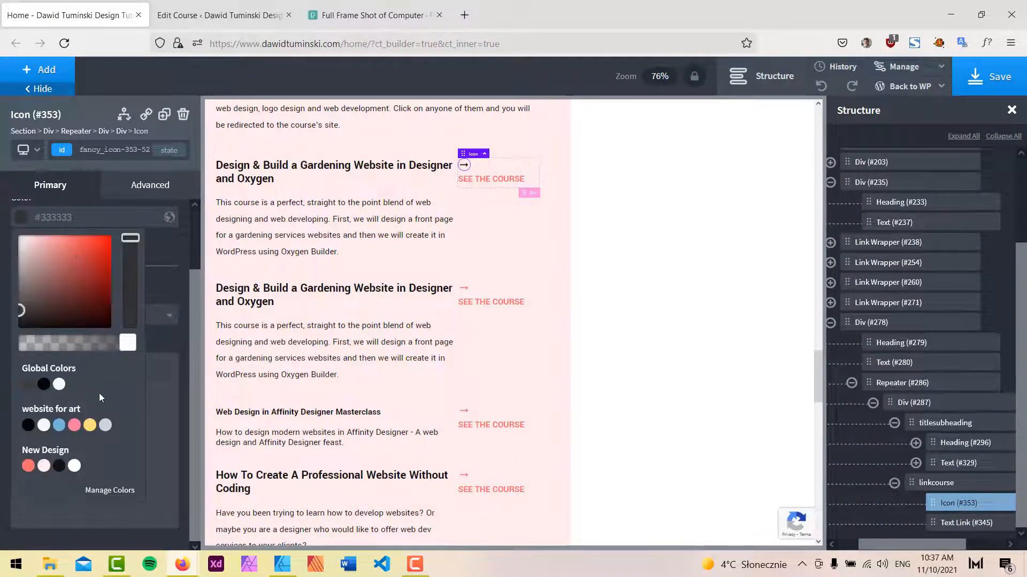
pyautogui.click(59, 467)
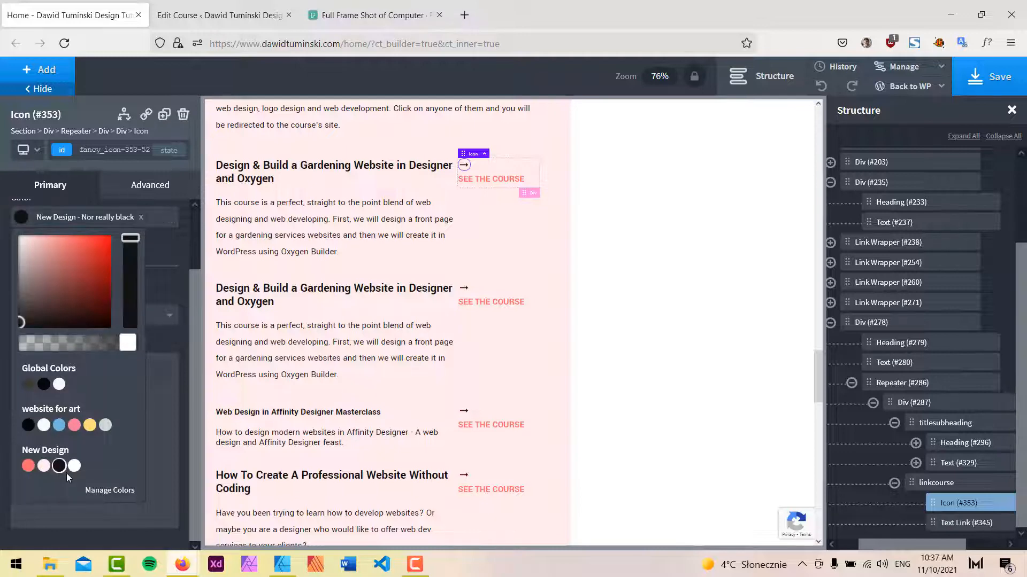
pyautogui.click(555, 131)
# Preview the courses section with the side panels hidden, then select a course heading.
pyautogui.click(39, 88)
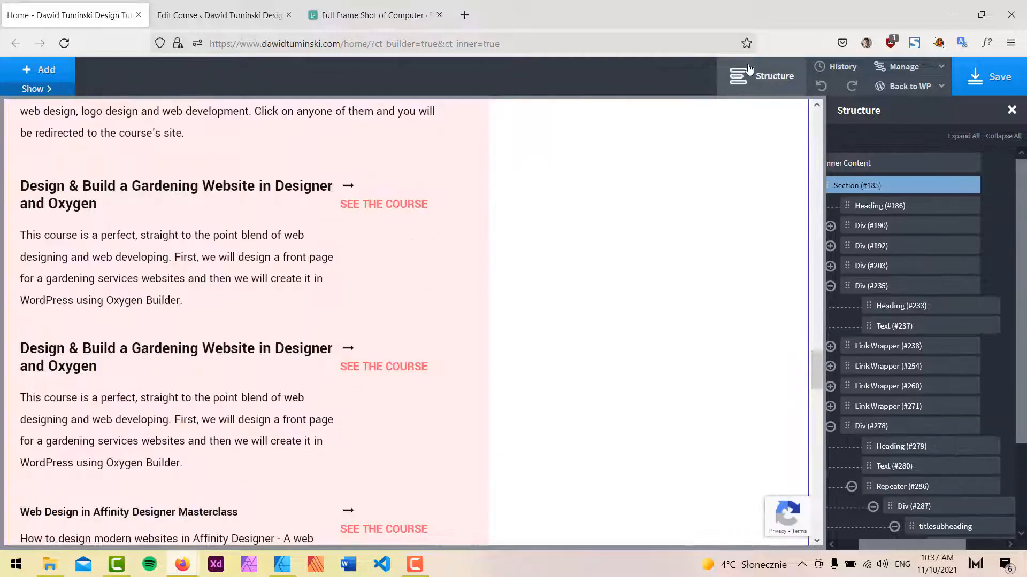
pyautogui.click(747, 68)
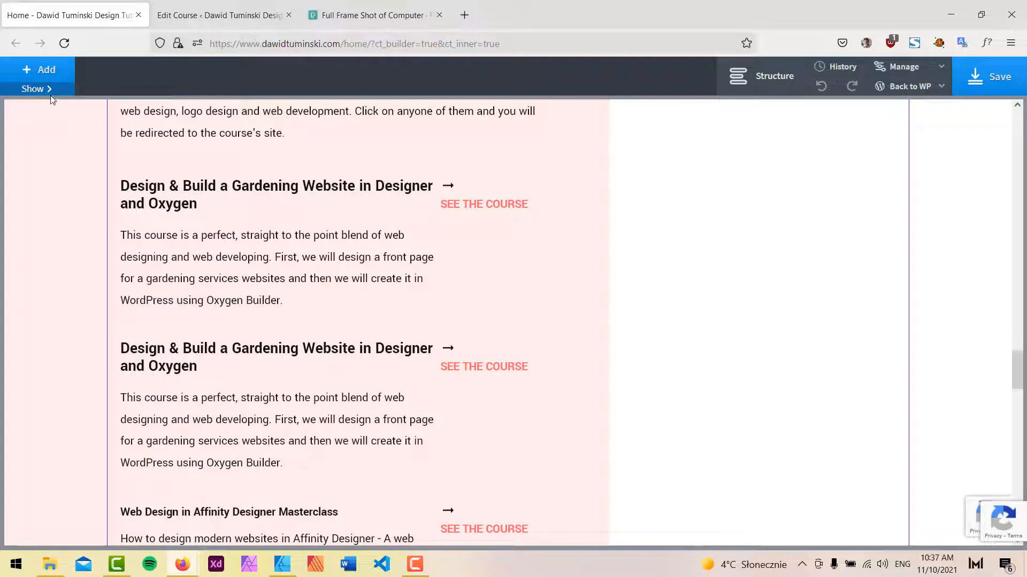
pyautogui.click(36, 89)
pyautogui.click(261, 182)
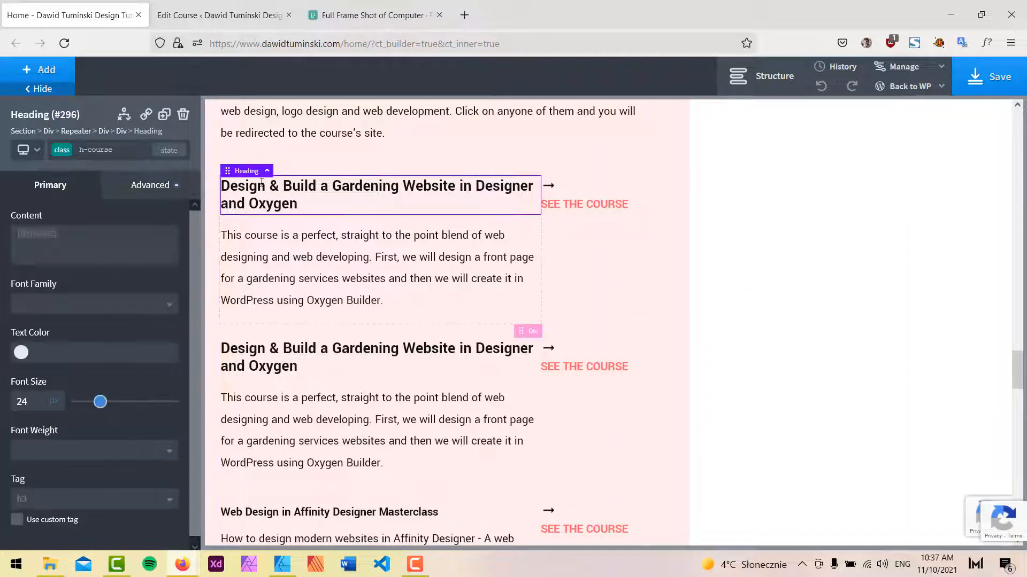
# Set the linkcourse div's width to 20.
pyautogui.click(765, 76)
pyautogui.scroll(-2, 860, 426)
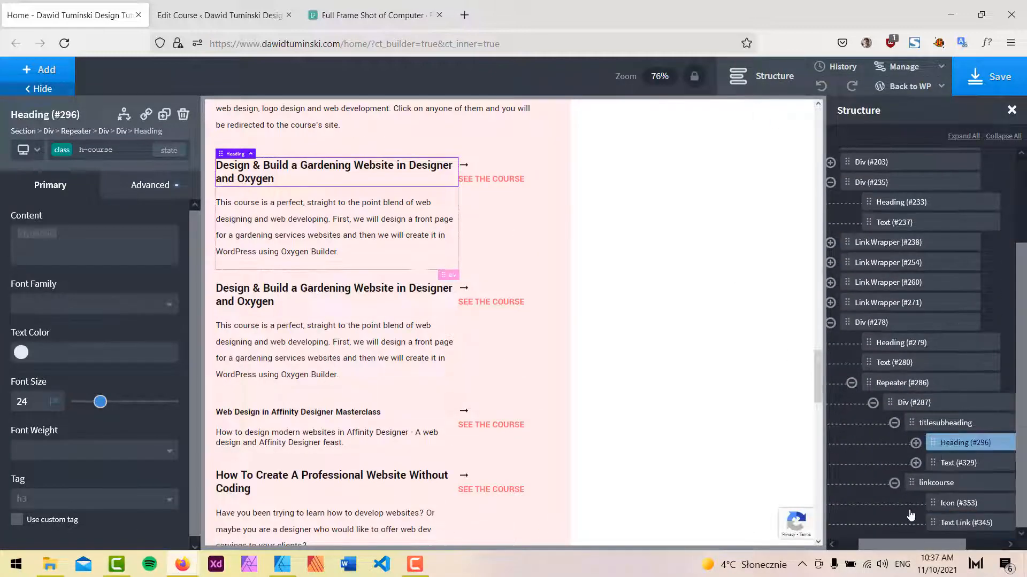
pyautogui.click(943, 422)
pyautogui.scroll(-3, 93, 455)
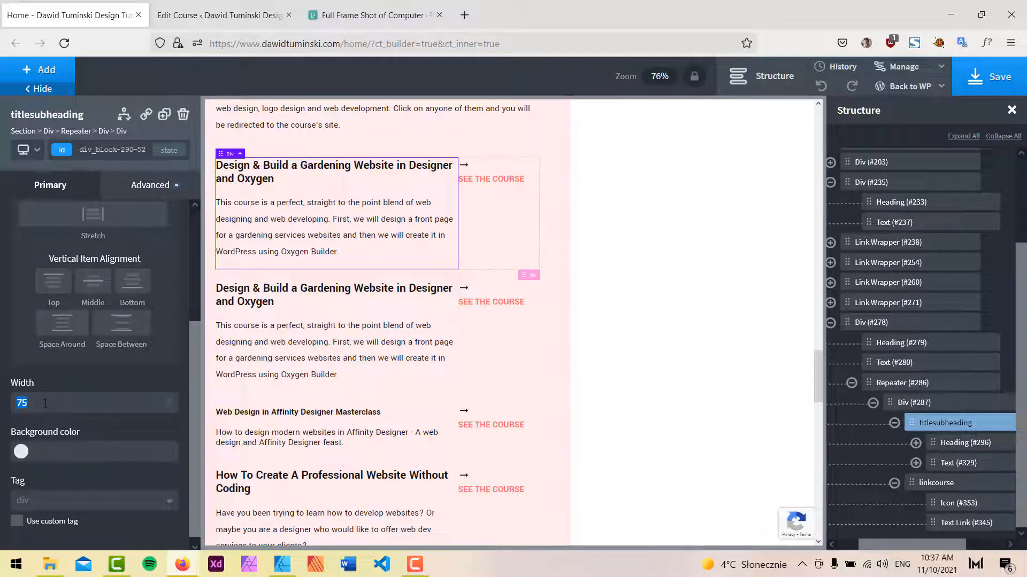
pyautogui.click(935, 484)
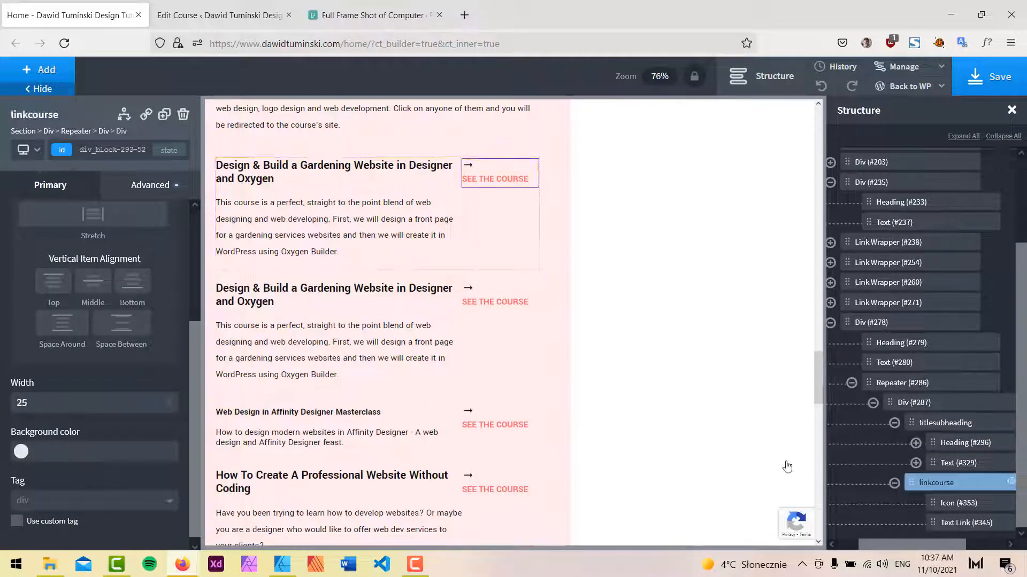
pyautogui.write('20')
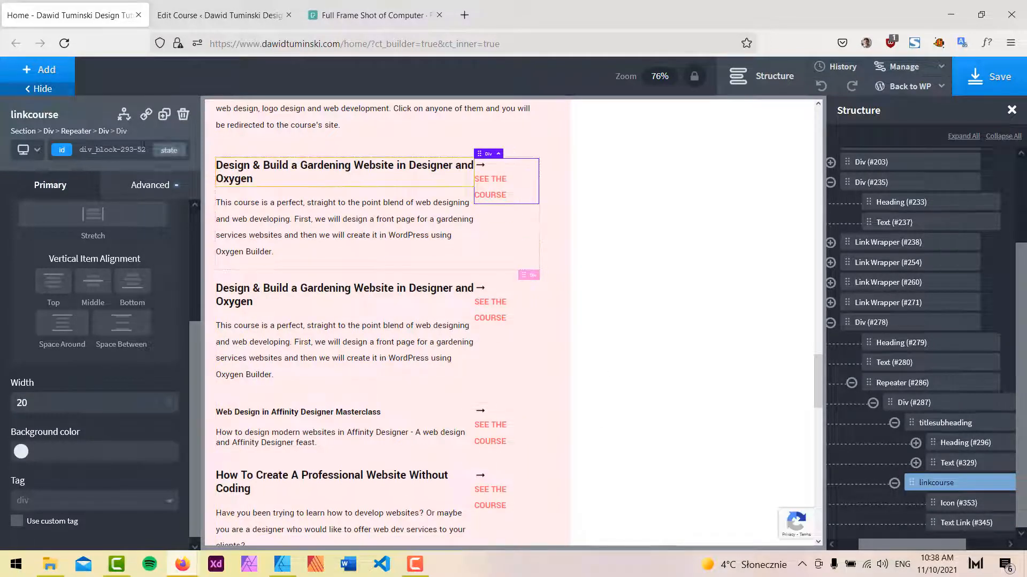
# Preview the courses section with the side panels hidden.
pyautogui.click(67, 88)
pyautogui.click(768, 83)
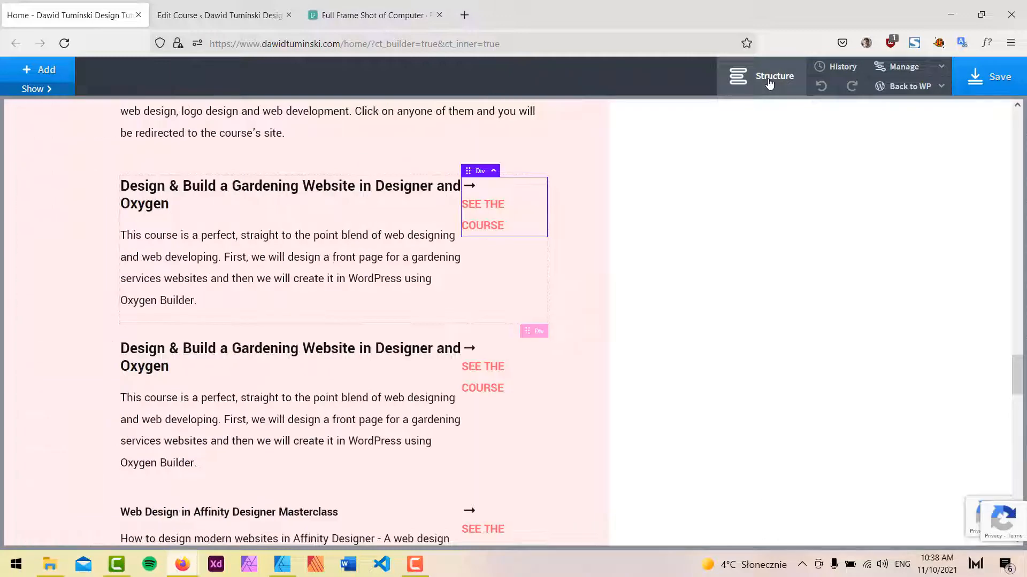
pyautogui.scroll(4, 623, 291)
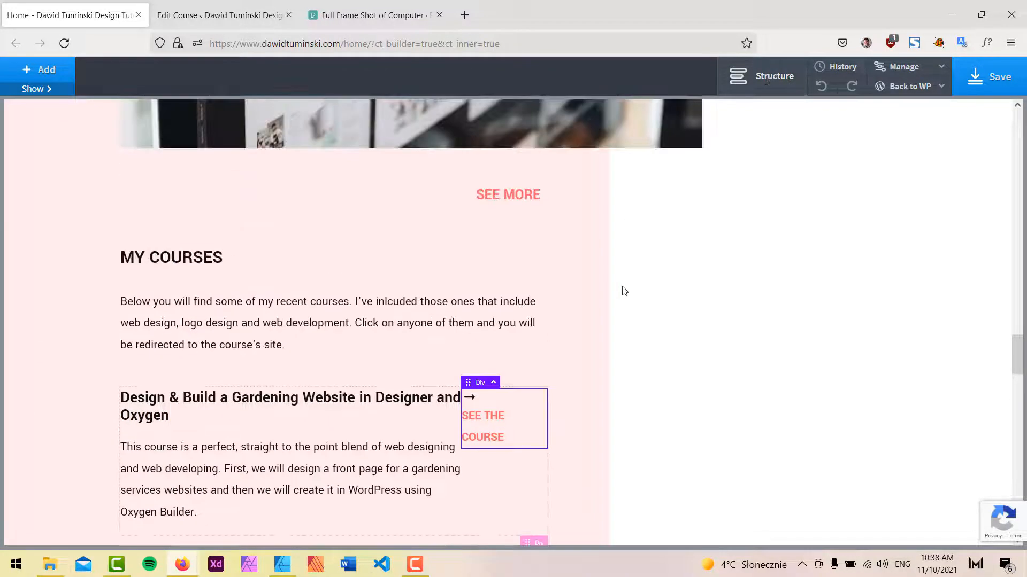
pyautogui.scroll(-4, 624, 291)
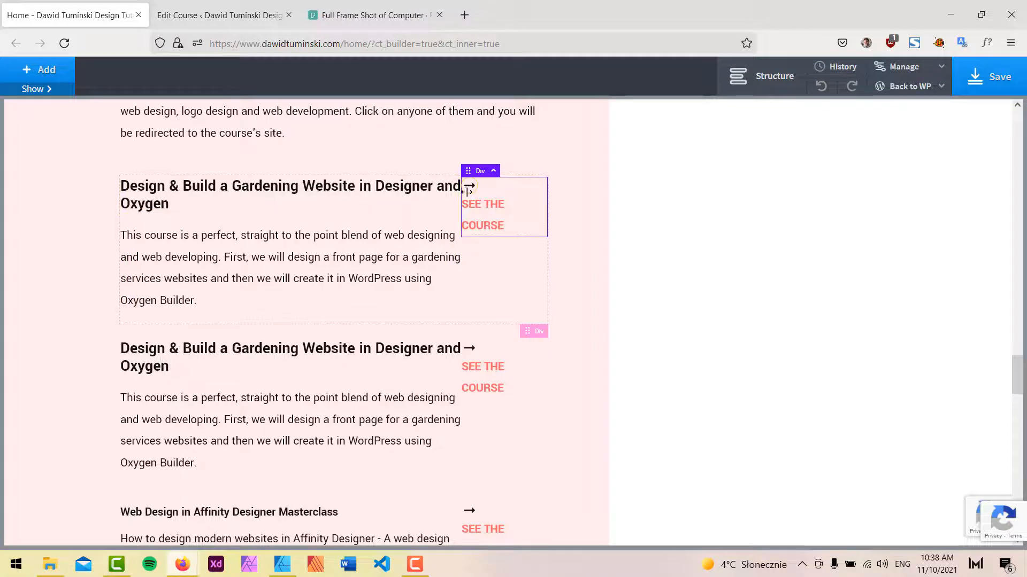
# Set the linkcourse div's width to 25.
pyautogui.click(33, 88)
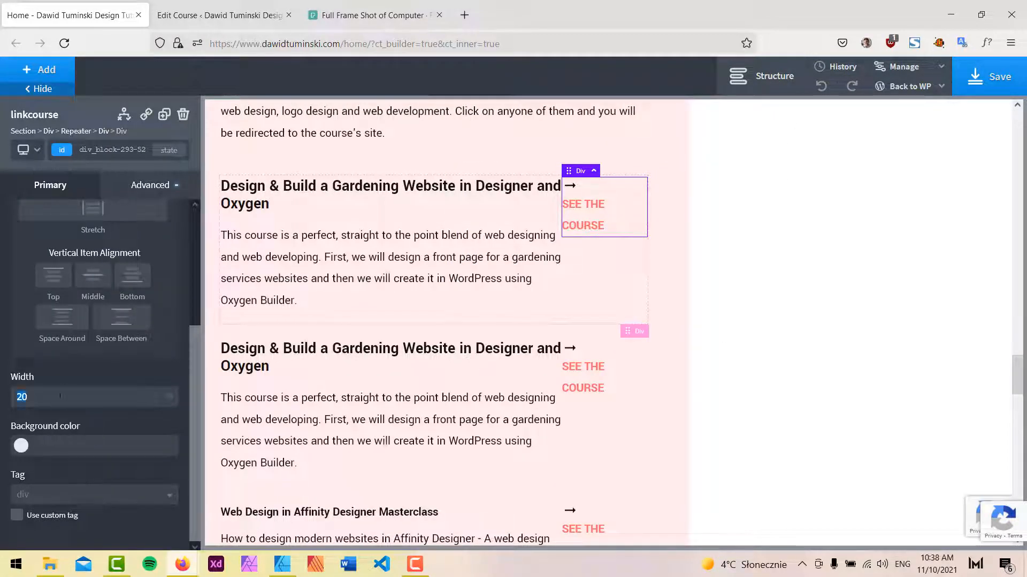
pyautogui.write('25')
pyautogui.click(762, 76)
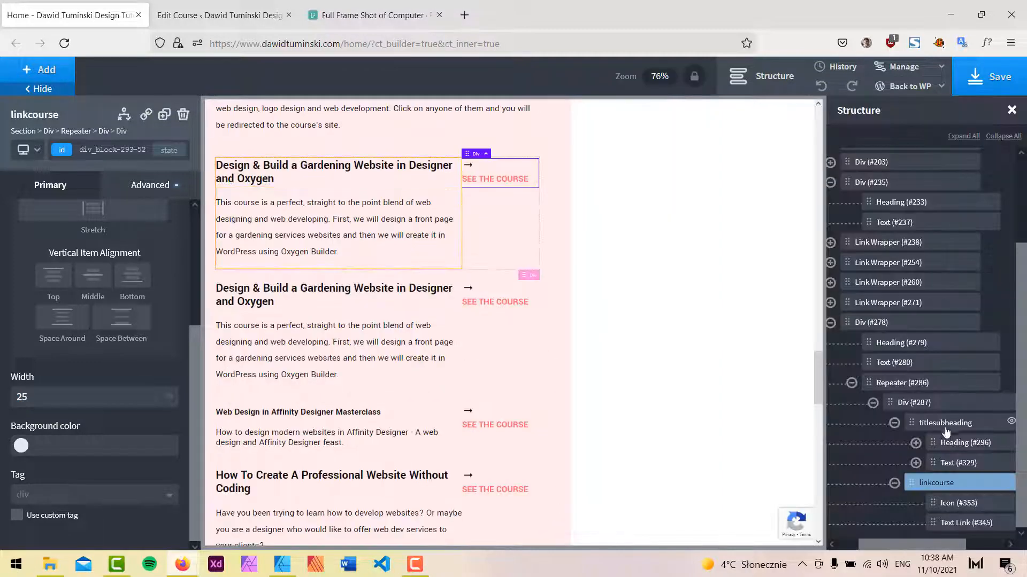
# Set the titlesubheading div's width to 70 and give it a right margin of 5 %.
pyautogui.click(946, 428)
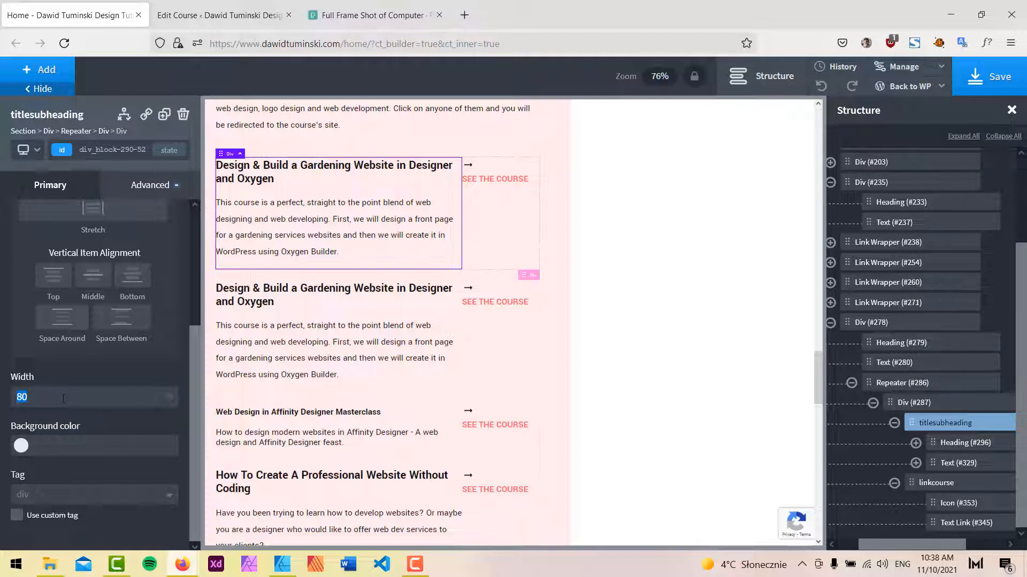
pyautogui.write('70')
pyautogui.click(159, 195)
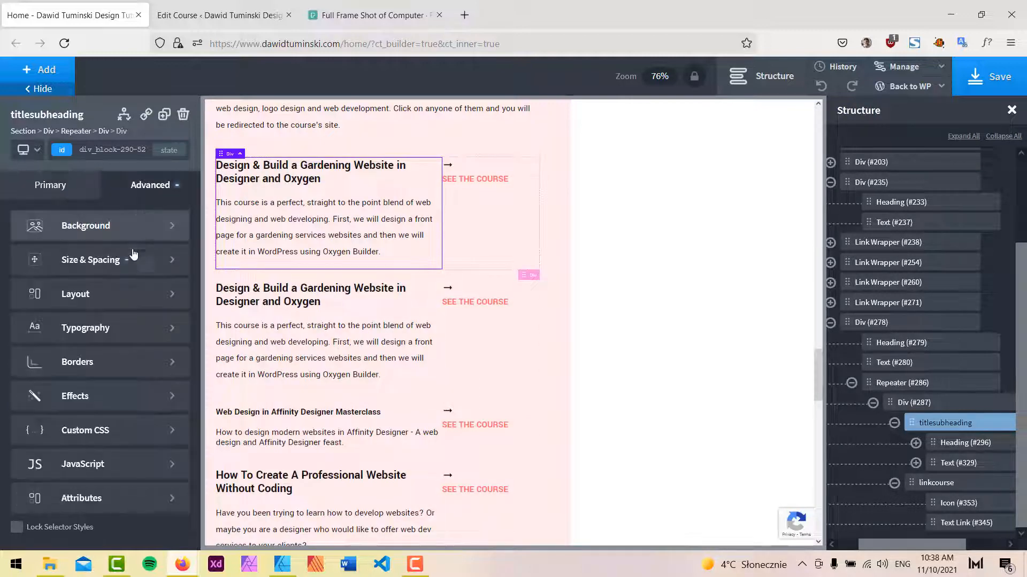
pyautogui.click(140, 259)
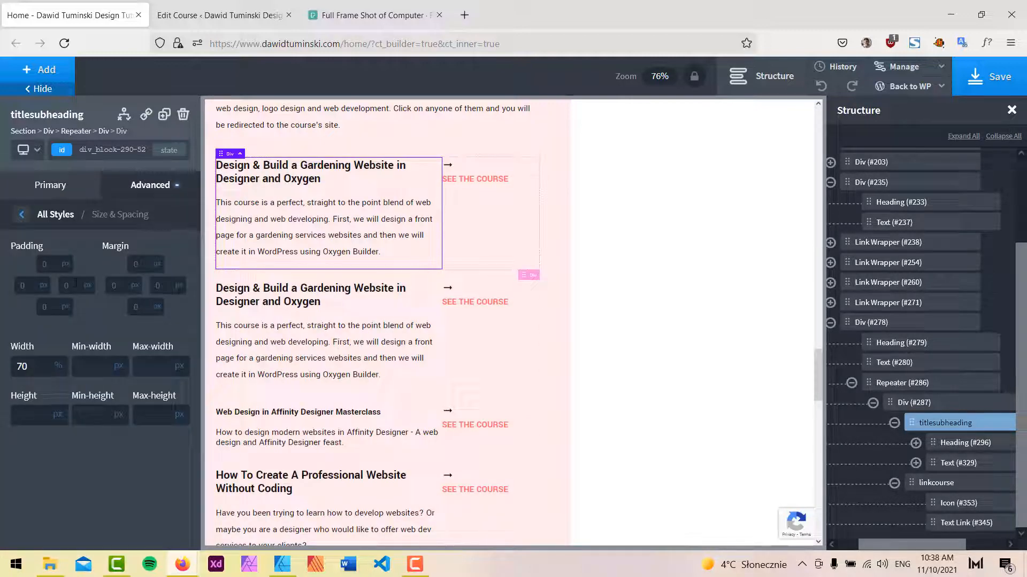
pyautogui.click(179, 286)
pyautogui.write('5')
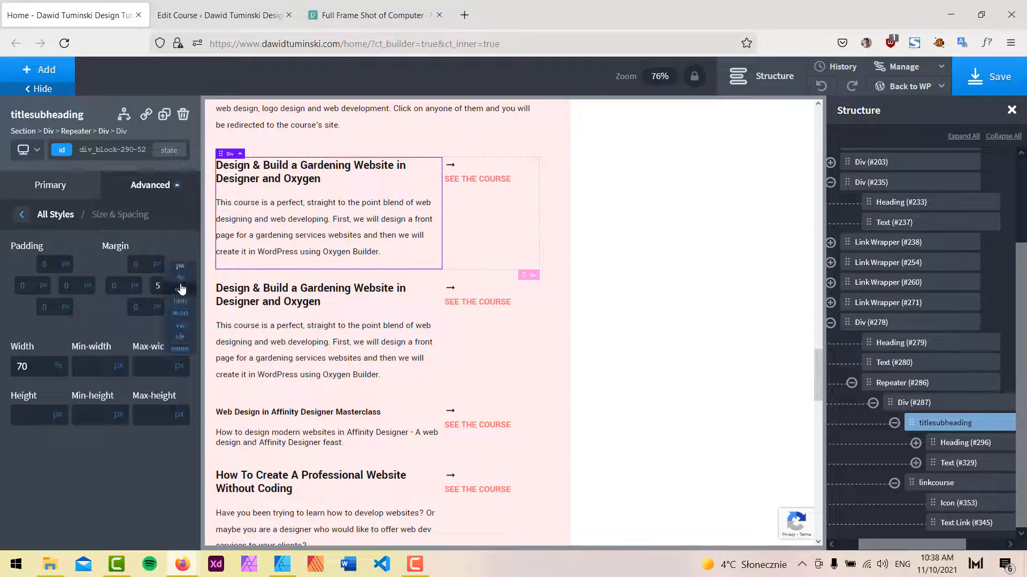
pyautogui.click(183, 281)
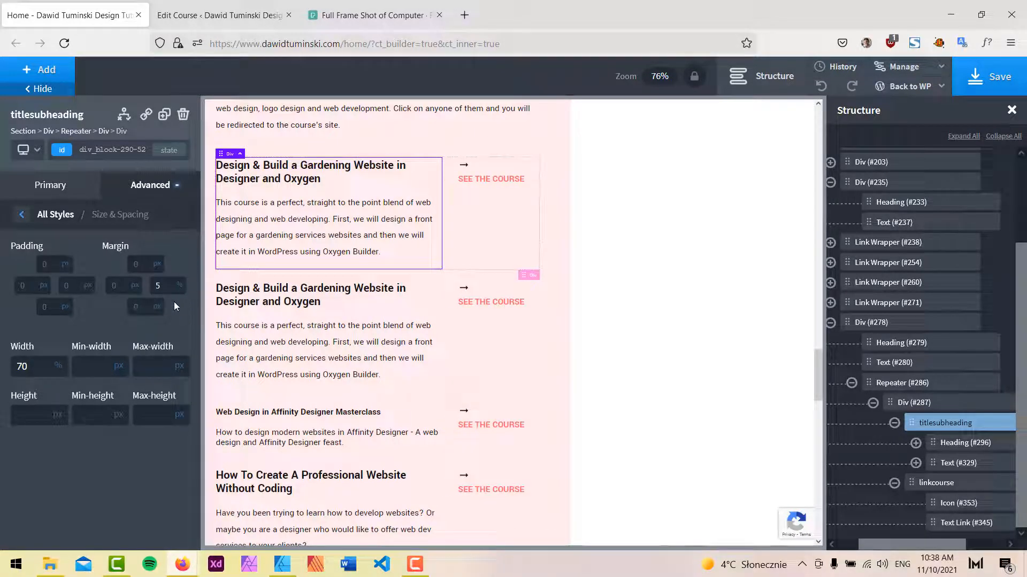
# Compare the courses layout with the Affinity Designer mockup, with the builder panels hidden.
pyautogui.click(73, 88)
pyautogui.click(781, 78)
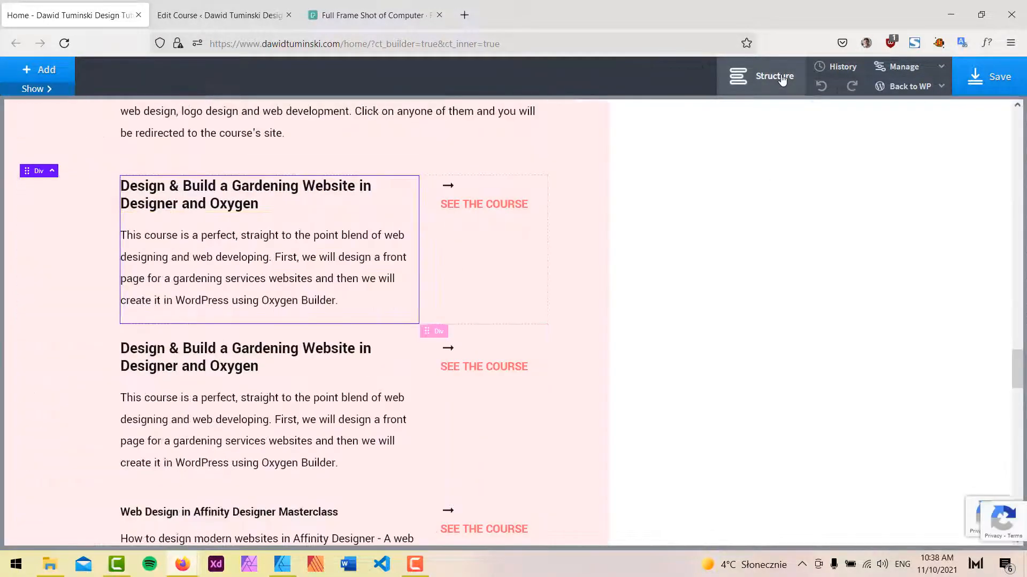
pyautogui.scroll(2, 470, 262)
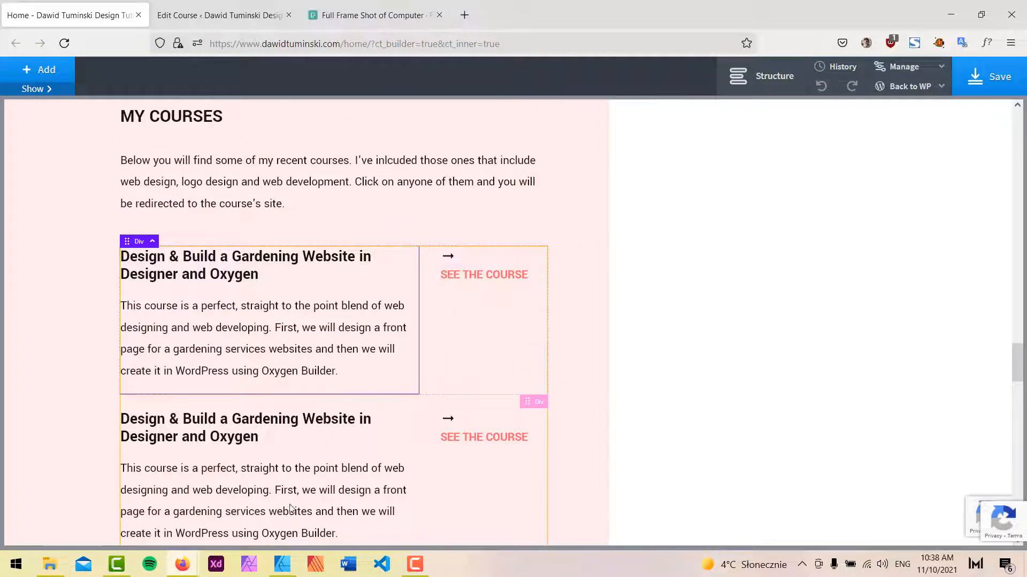
pyautogui.click(282, 565)
pyautogui.scroll(-10, 553, 222)
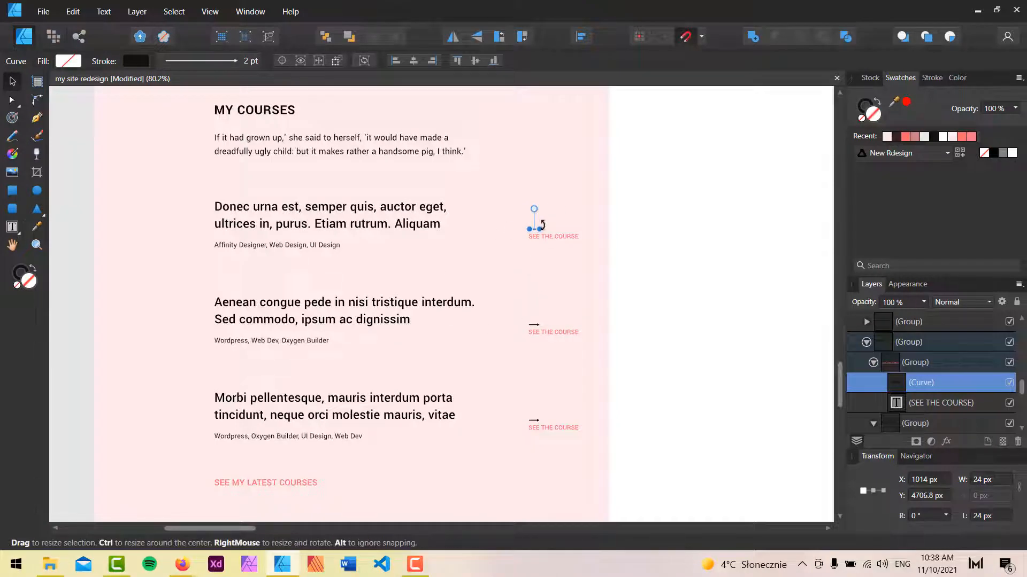
pyautogui.click(975, 12)
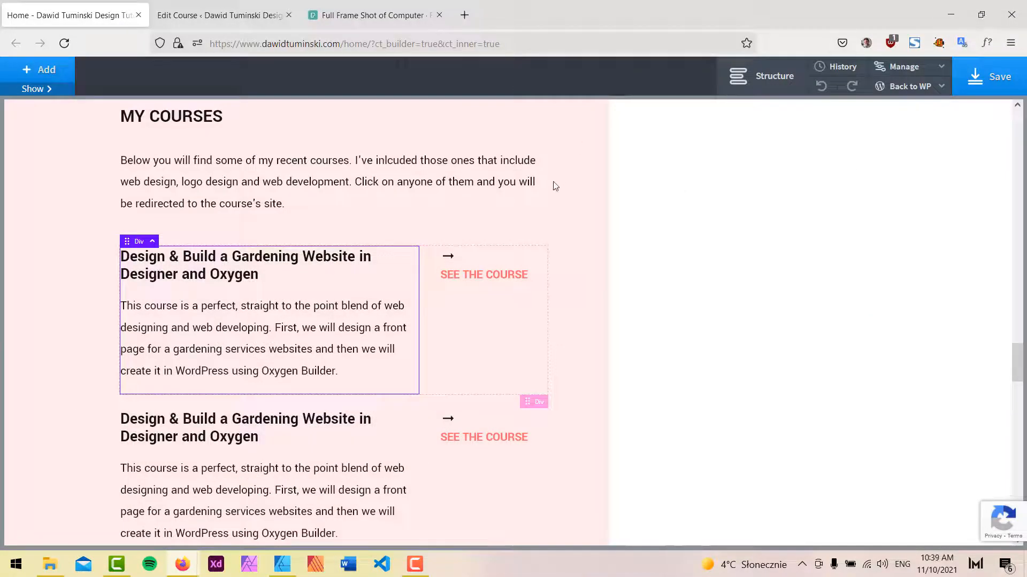
# Set the repeater's course div (#287) to align its child elements to the bottom.
pyautogui.click(521, 258)
pyautogui.click(762, 76)
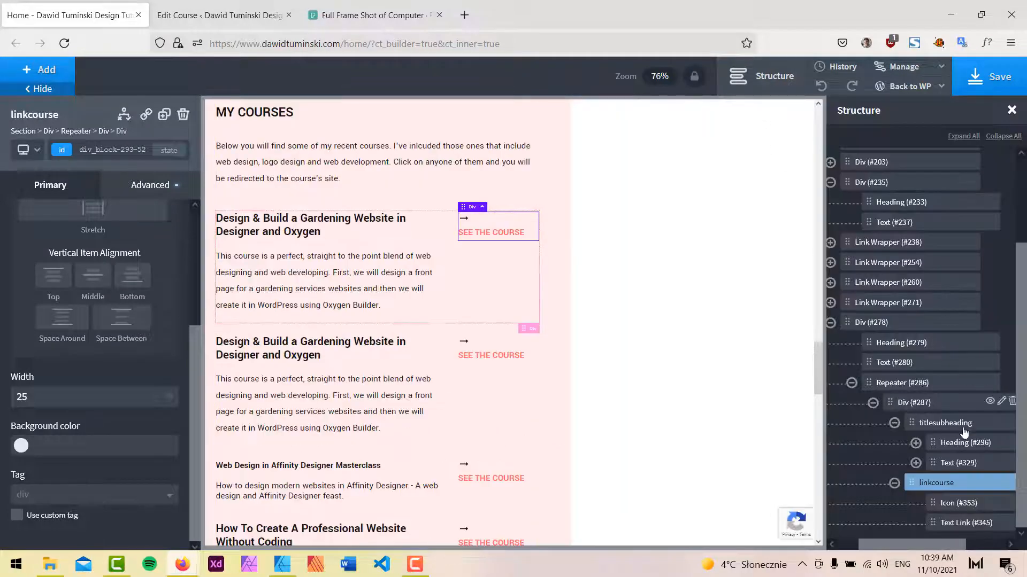
pyautogui.click(909, 383)
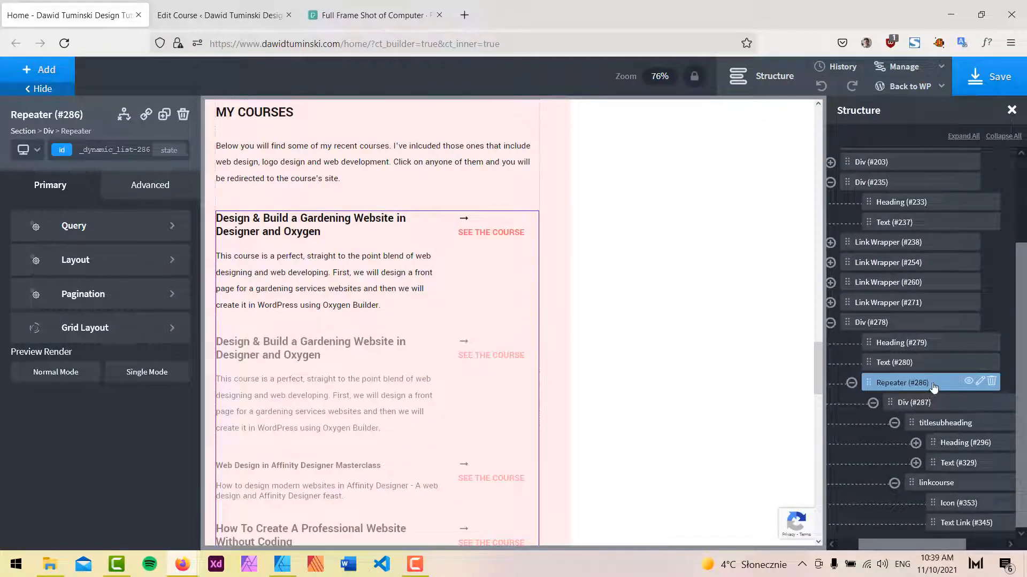
pyautogui.click(920, 406)
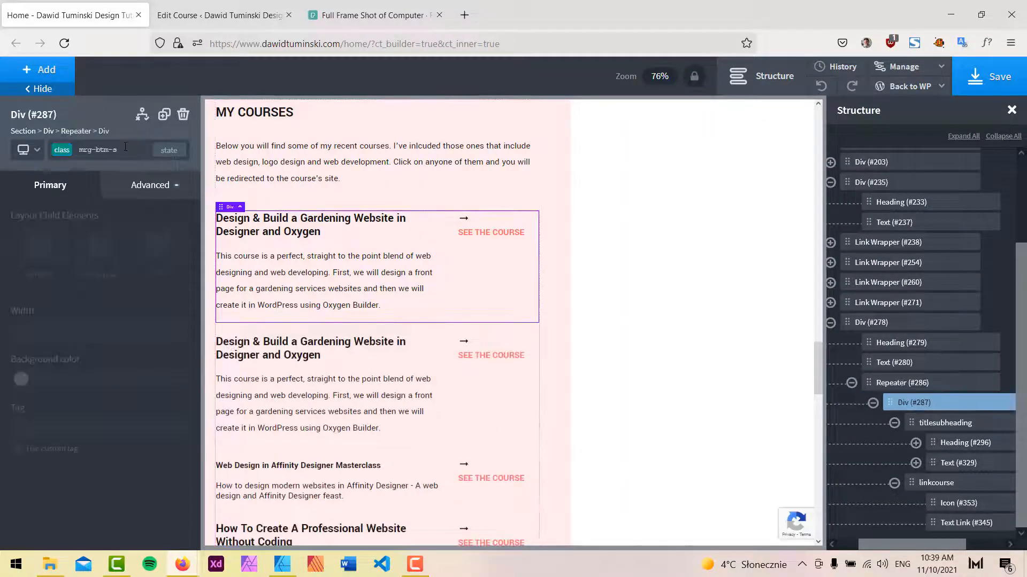
pyautogui.click(125, 147)
pyautogui.click(130, 206)
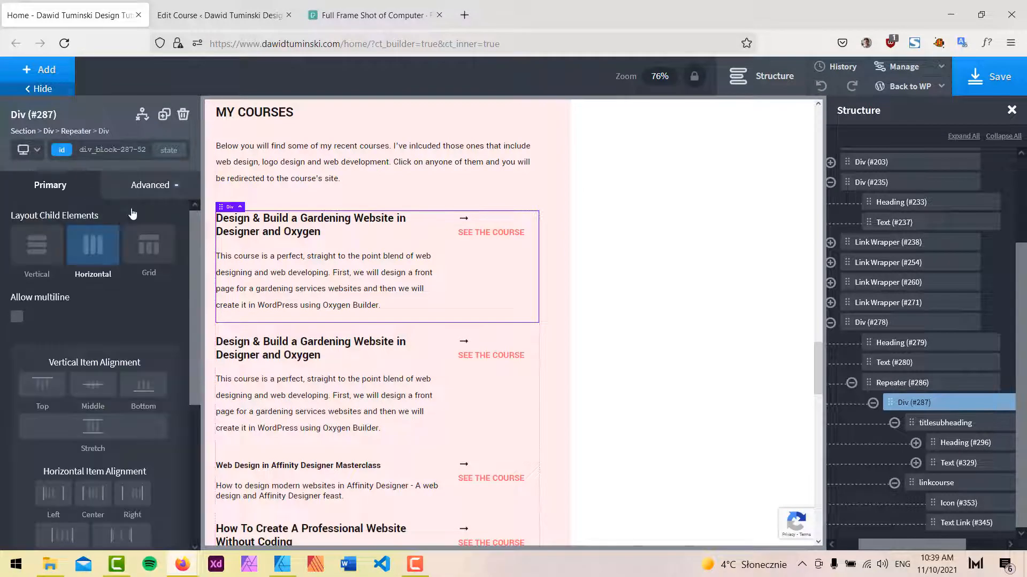
pyautogui.click(144, 387)
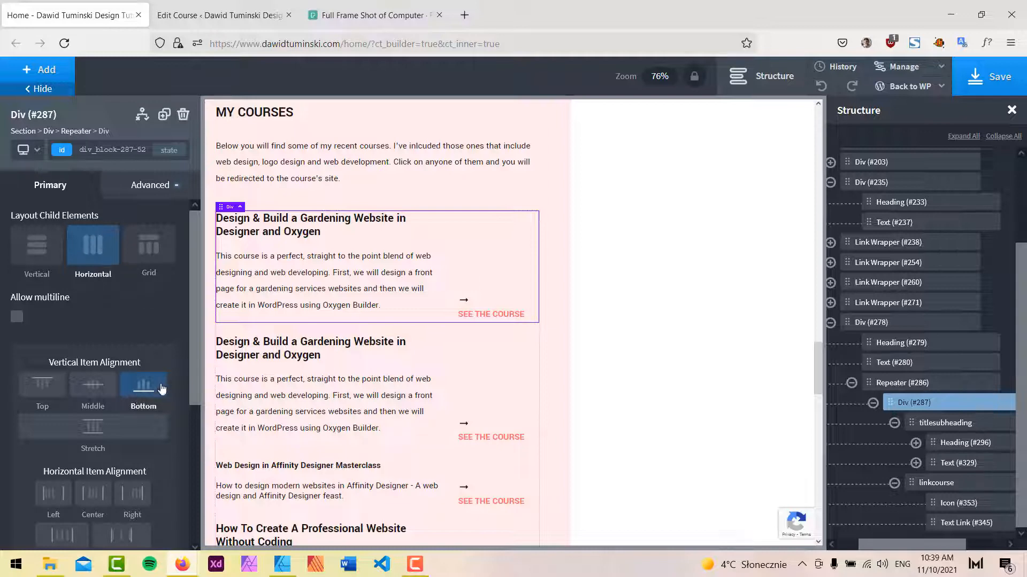
# Compare the bottom-aligned arrow links with the mockup in Affinity Designer.
pyautogui.click(68, 90)
pyautogui.click(760, 76)
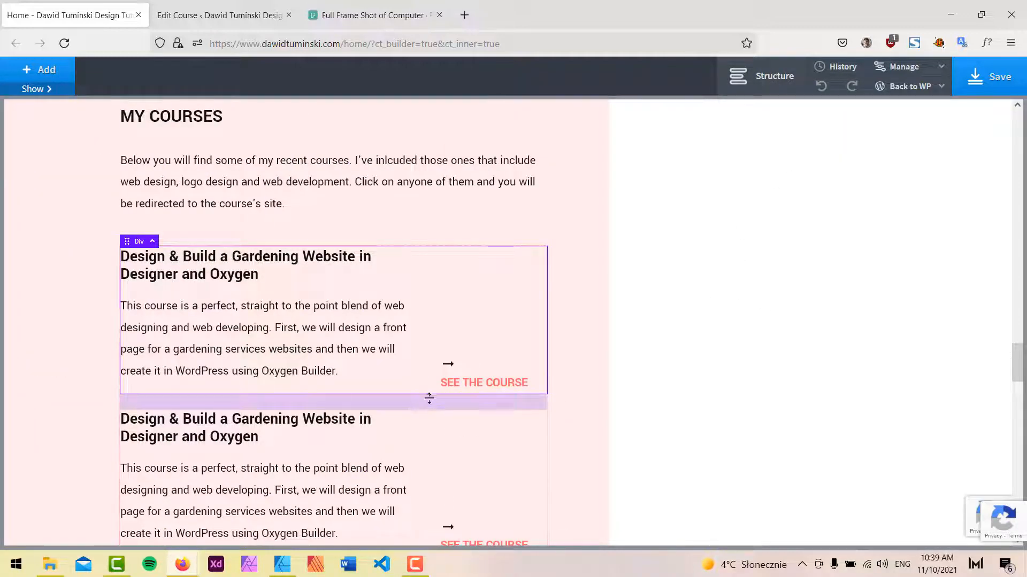
pyautogui.click(284, 564)
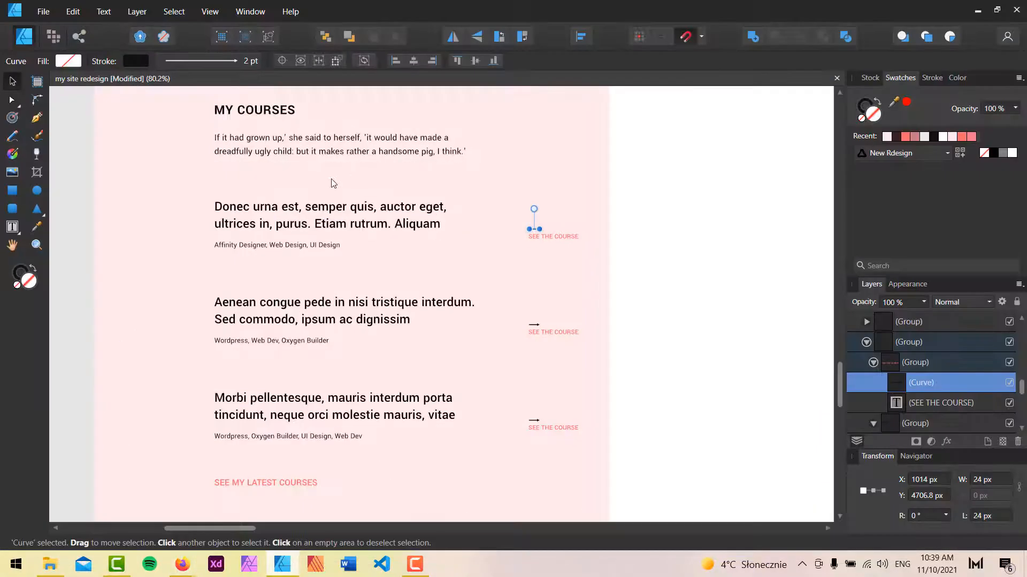
pyautogui.scroll(1, 333, 183)
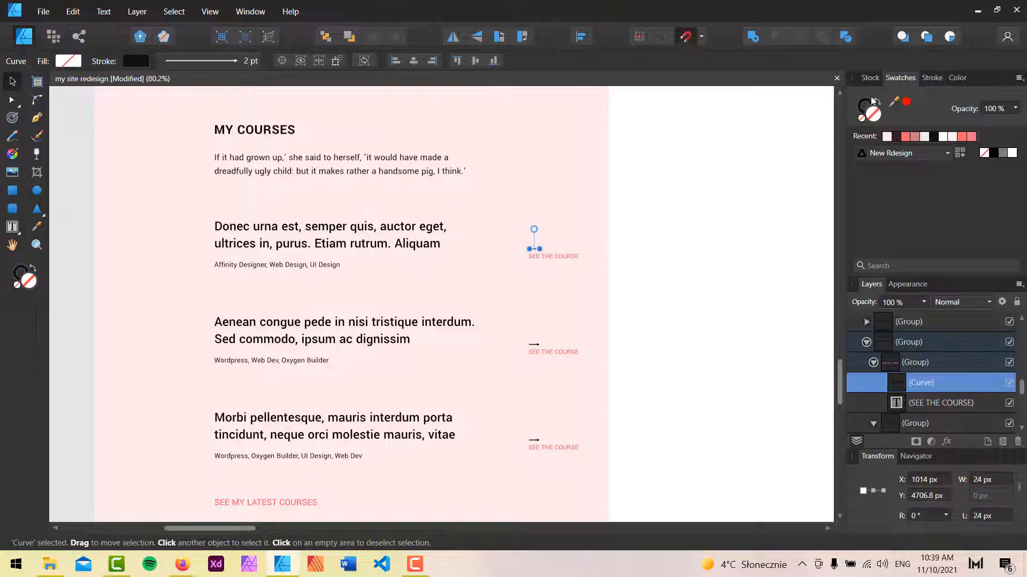
pyautogui.click(977, 11)
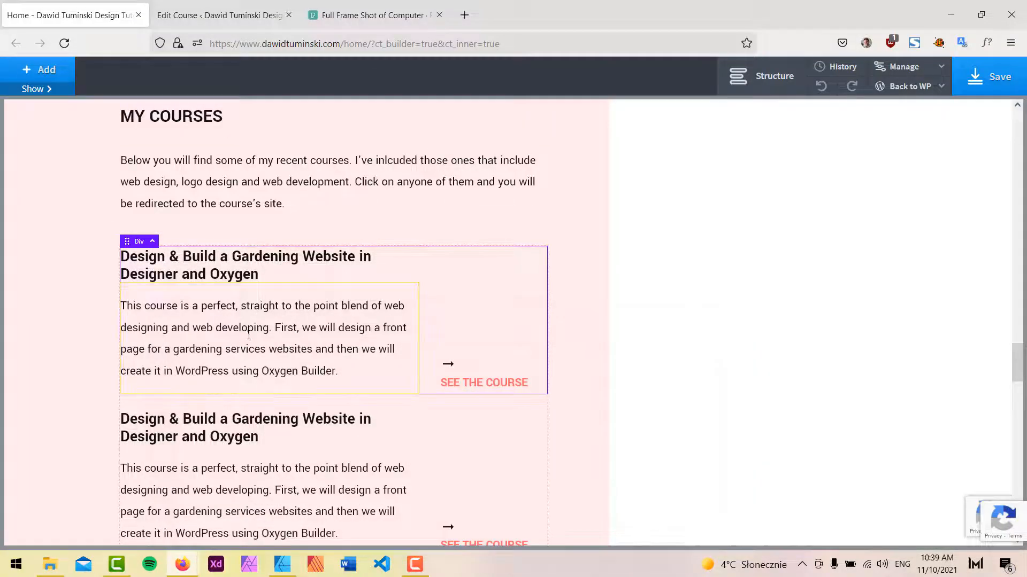
# Open the Courses field group under Custom Fields in the WordPress admin.
pyautogui.click(207, 5)
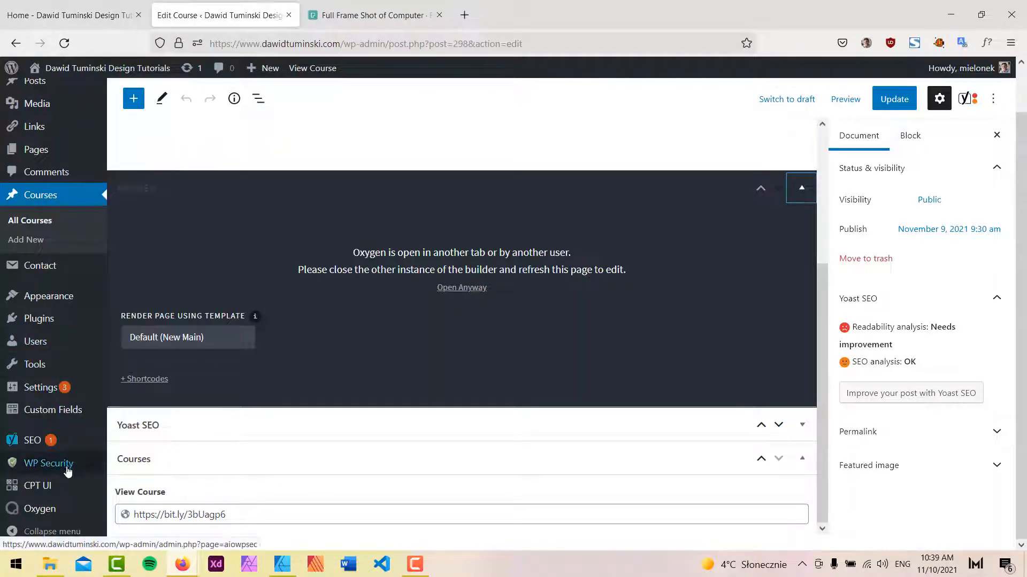
pyautogui.moveTo(60, 485)
pyautogui.click(40, 387)
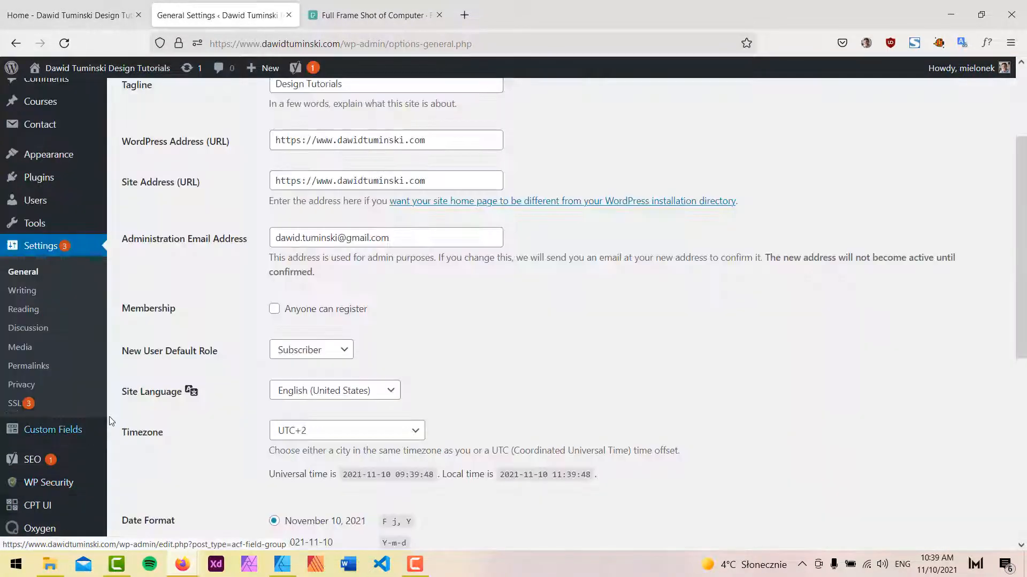
pyautogui.click(83, 433)
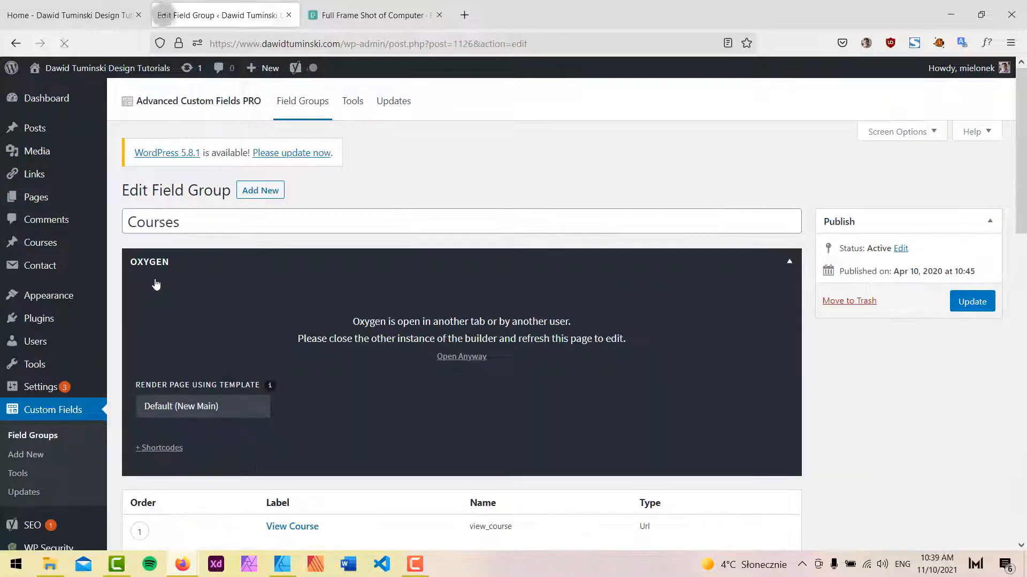
pyautogui.scroll(-3, 835, 311)
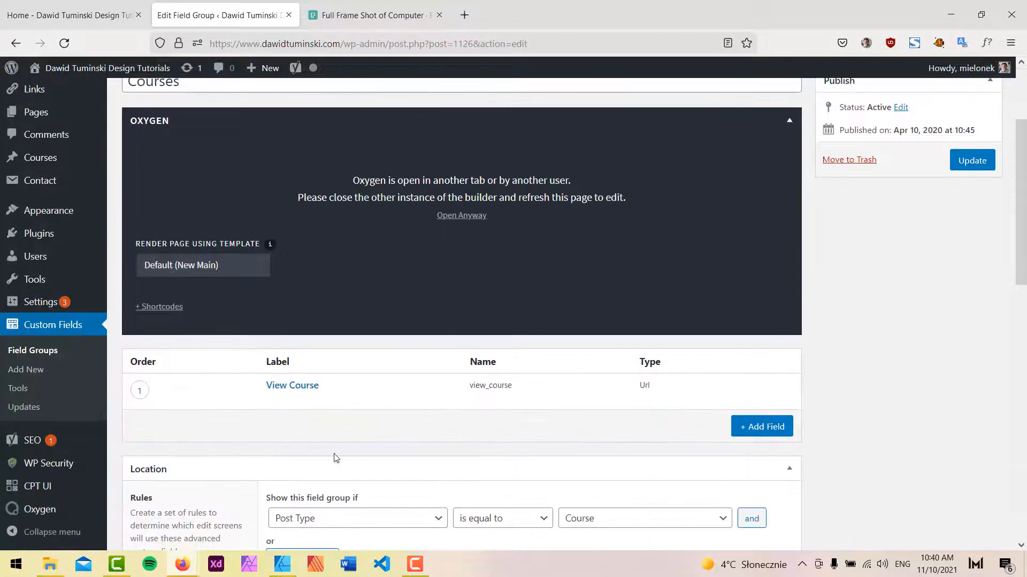
# Add a text field labelled course tags to the Courses field group and update the group.
pyautogui.click(766, 428)
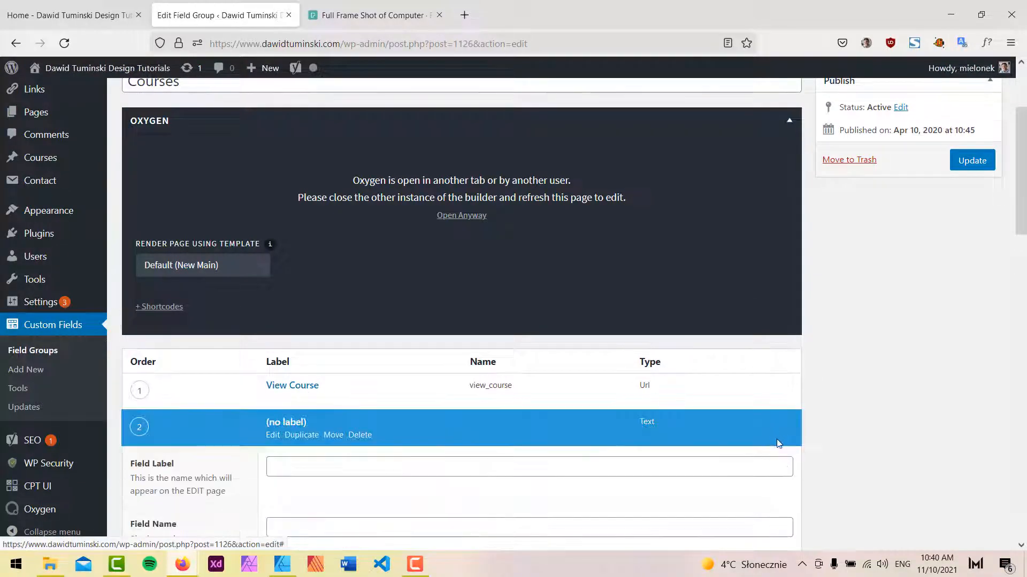
pyautogui.scroll(-3, 743, 421)
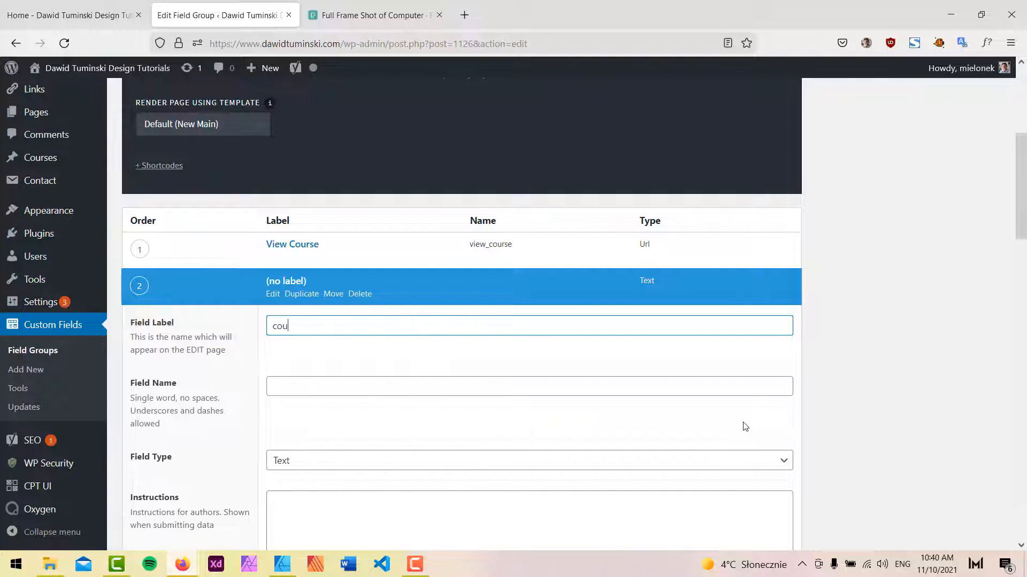
pyautogui.write('course tags')
pyautogui.press('Tab')
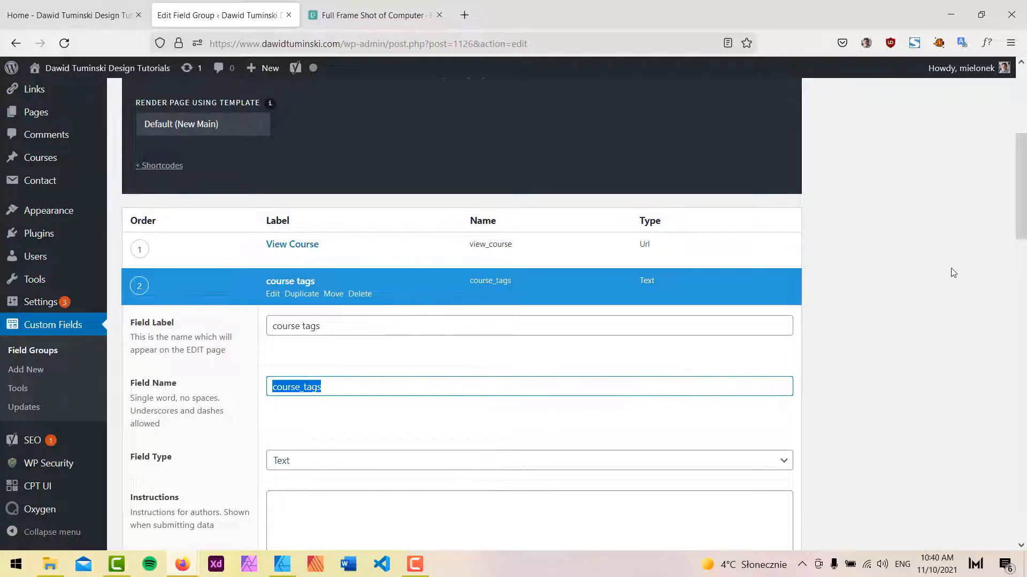
pyautogui.scroll(5, 957, 268)
pyautogui.click(982, 303)
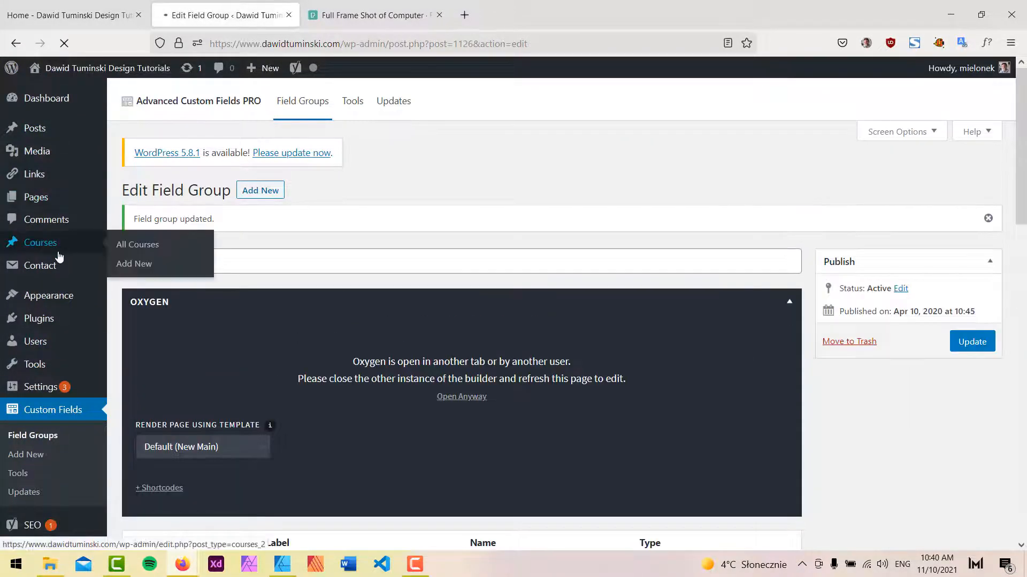
# Fill the Design & Build a Gardening Website course's course tags with the tags copied from the mockup, and update the course.
pyautogui.click(38, 247)
pyautogui.click(161, 262)
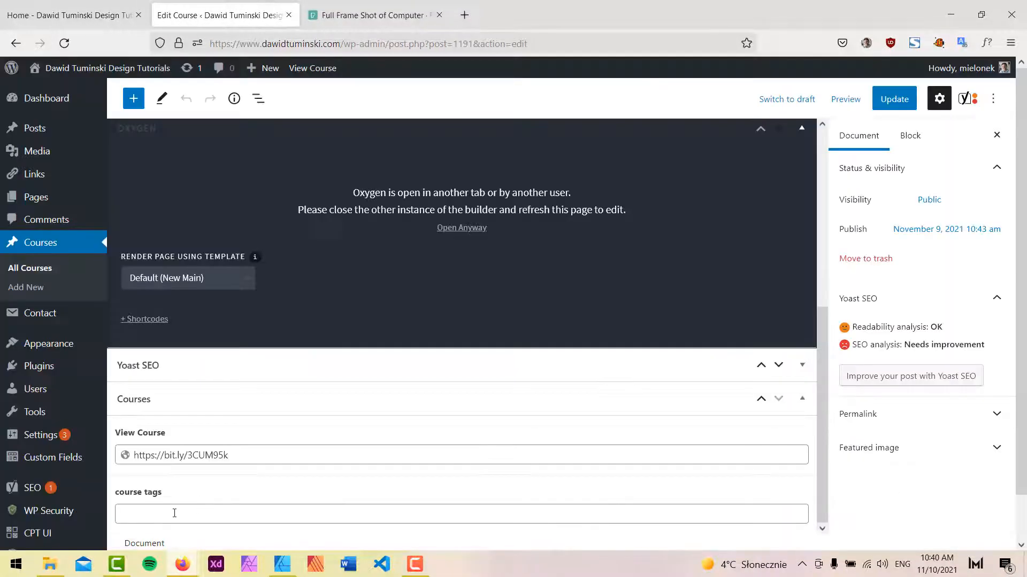
pyautogui.click(161, 514)
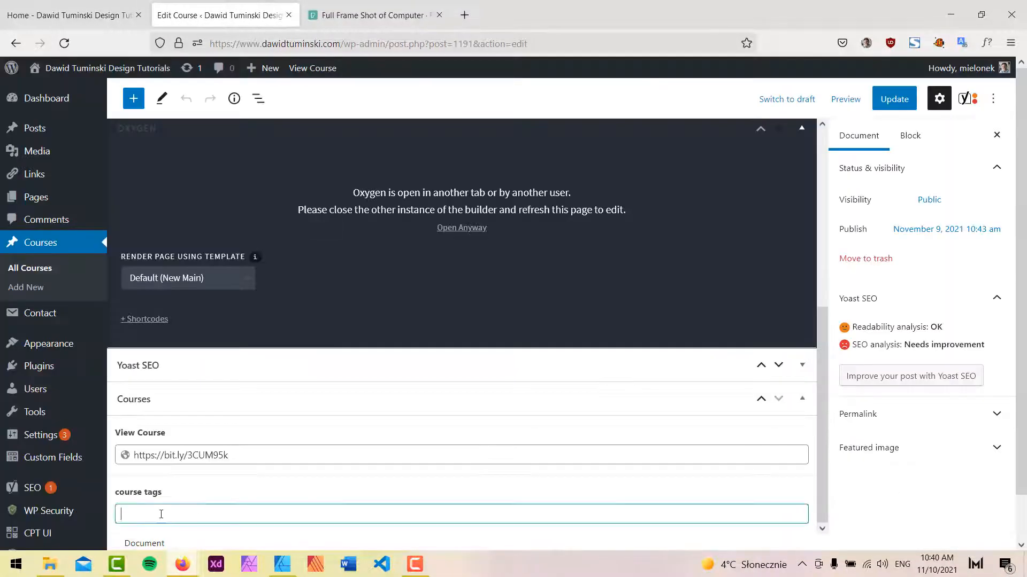
pyautogui.hotkey('alt', 'Tab')
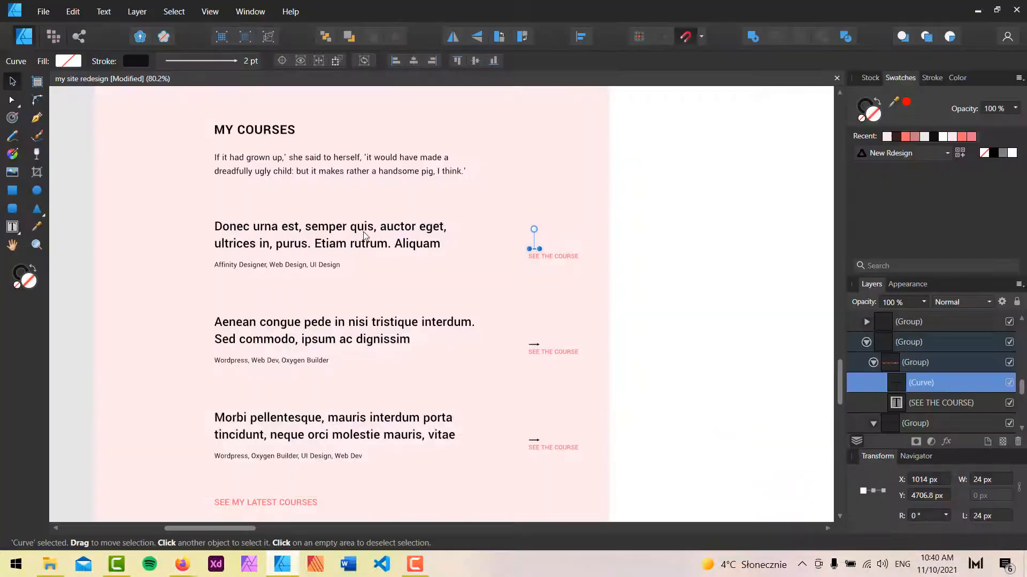
pyautogui.doubleClick(247, 264)
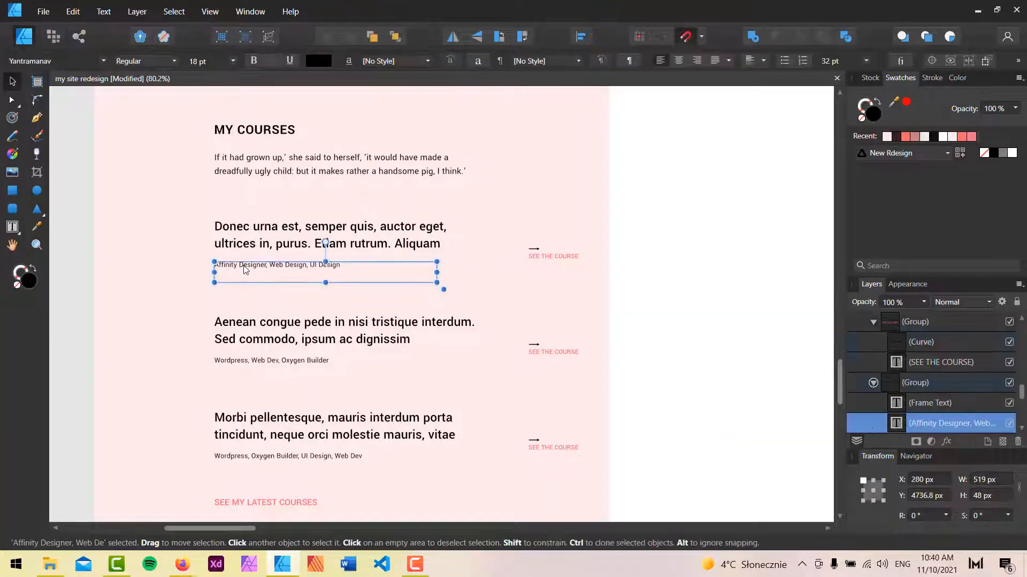
pyautogui.tripleClick(241, 269)
pyautogui.hotkey('ctrl', 'c')
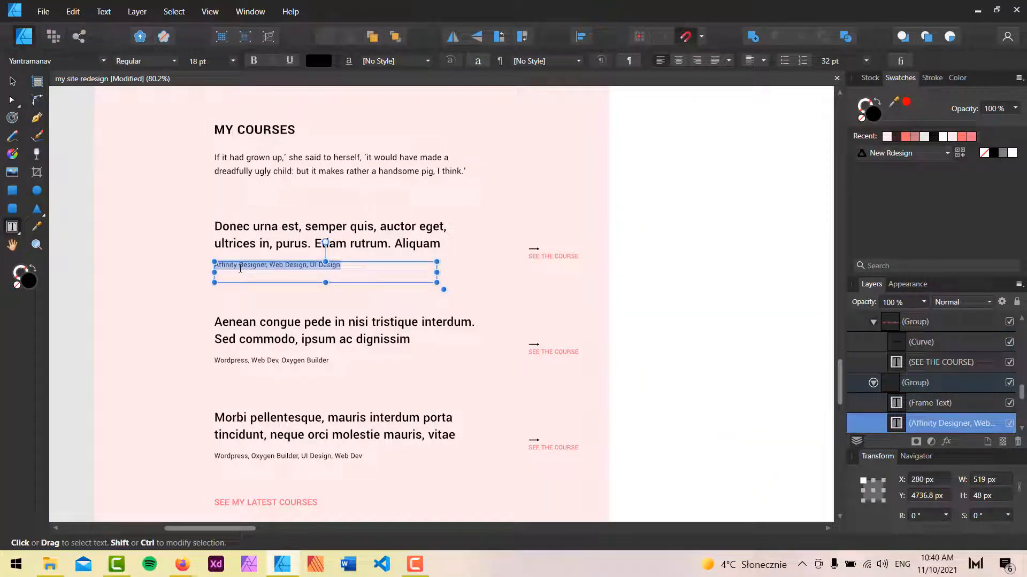
pyautogui.click(191, 558)
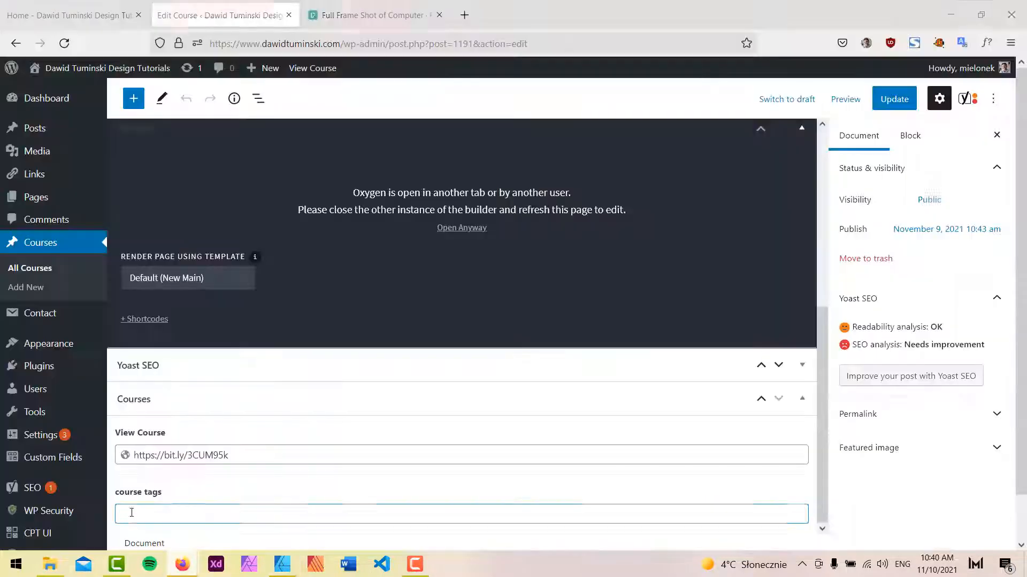
pyautogui.click(164, 510)
pyautogui.hotkey('ctrl', 'v')
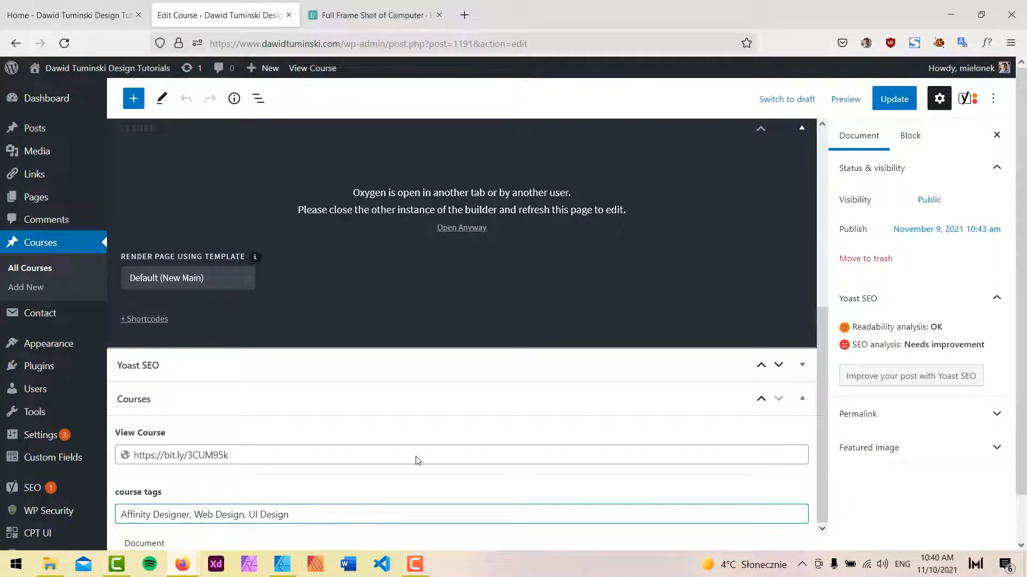
pyautogui.click(894, 99)
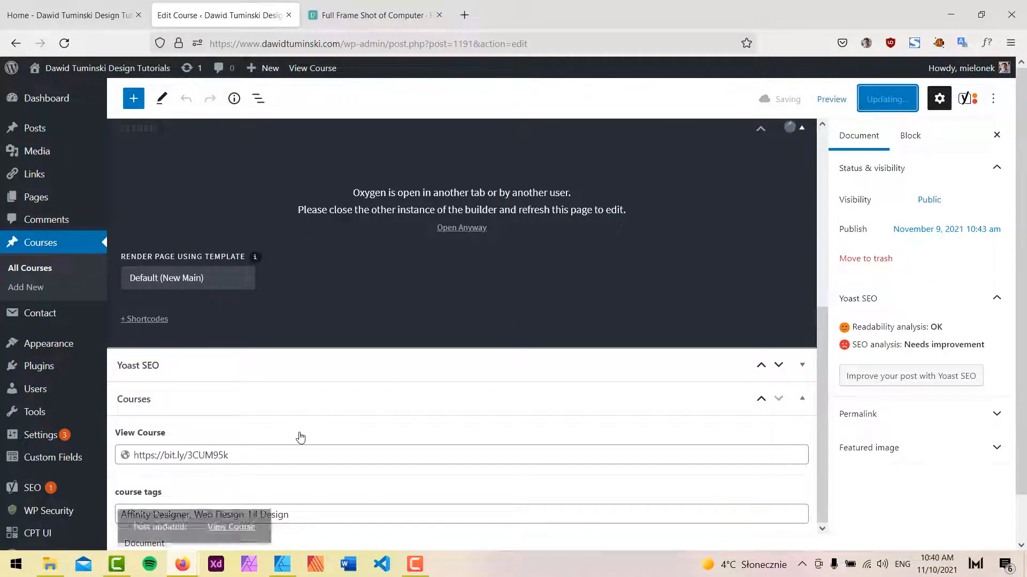
# Return to the Oxygen builder tab, save the homepage and reload the builder.
pyautogui.click(41, 272)
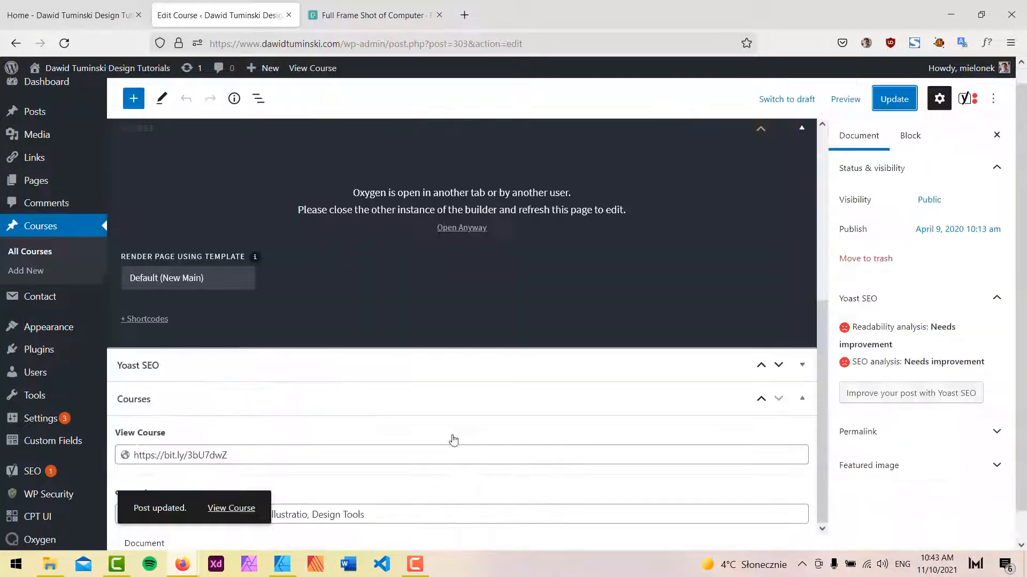
pyautogui.click(449, 513)
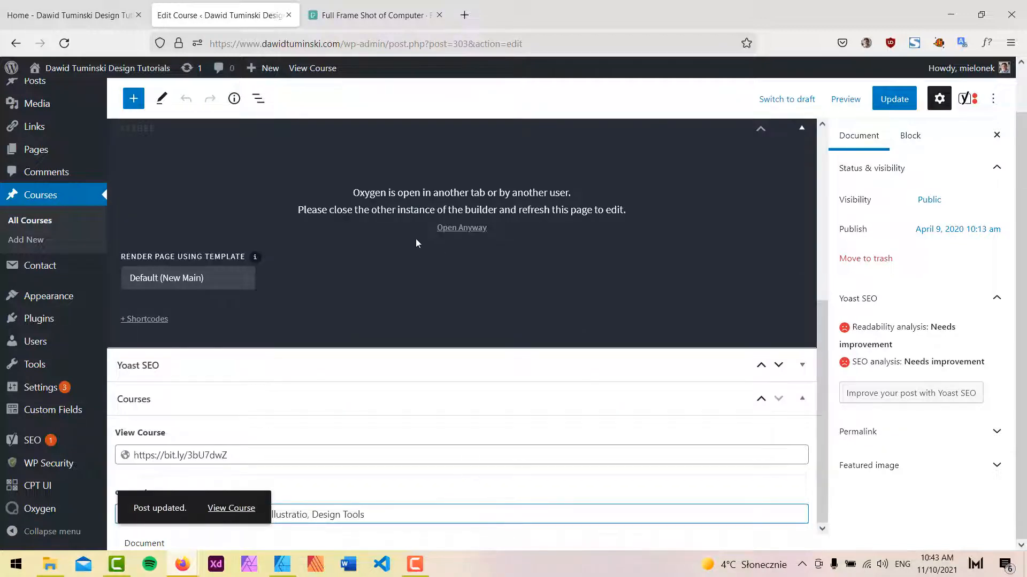
pyautogui.click(83, 8)
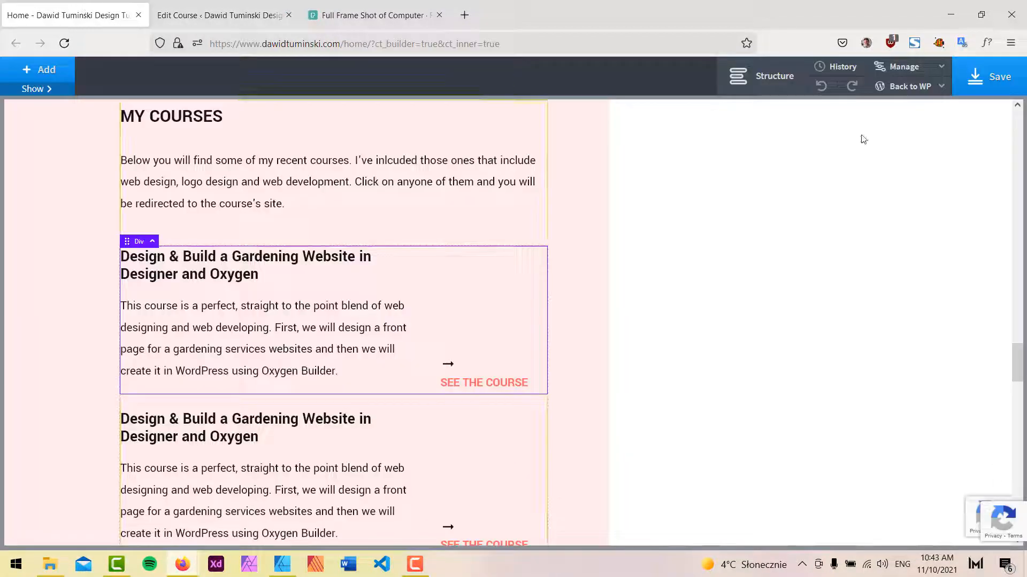
pyautogui.click(996, 78)
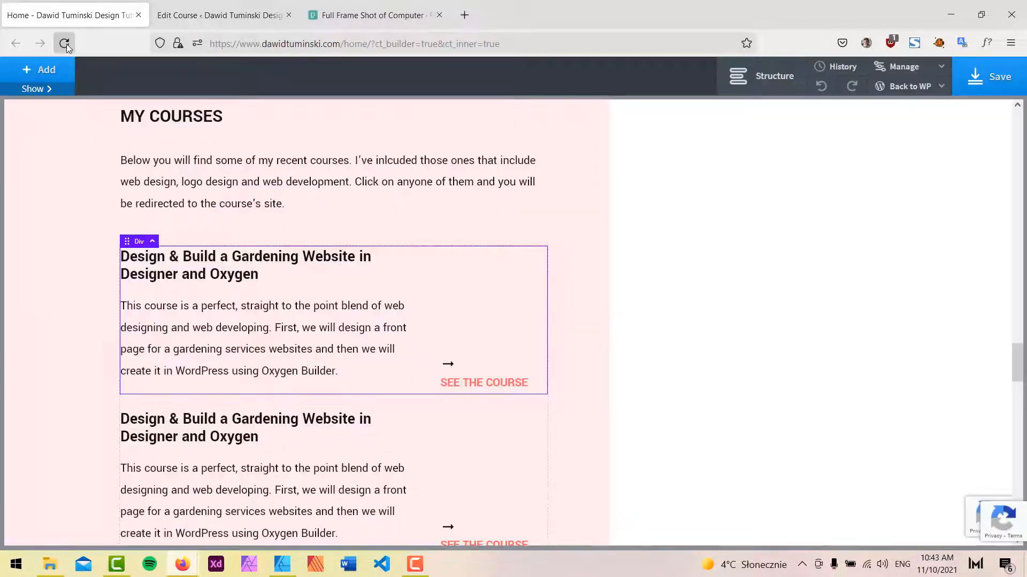
pyautogui.click(64, 42)
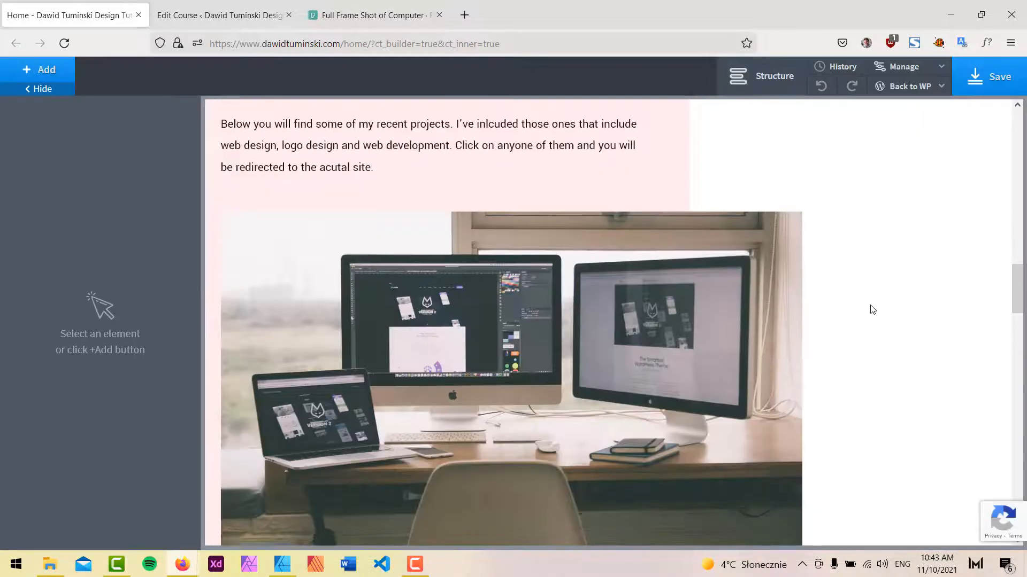
# Replace the content of the repeater's description text (#329) with the course tags Advanced Custom Field.
pyautogui.scroll(-10, 871, 308)
pyautogui.scroll(-1, 873, 309)
pyautogui.click(314, 305)
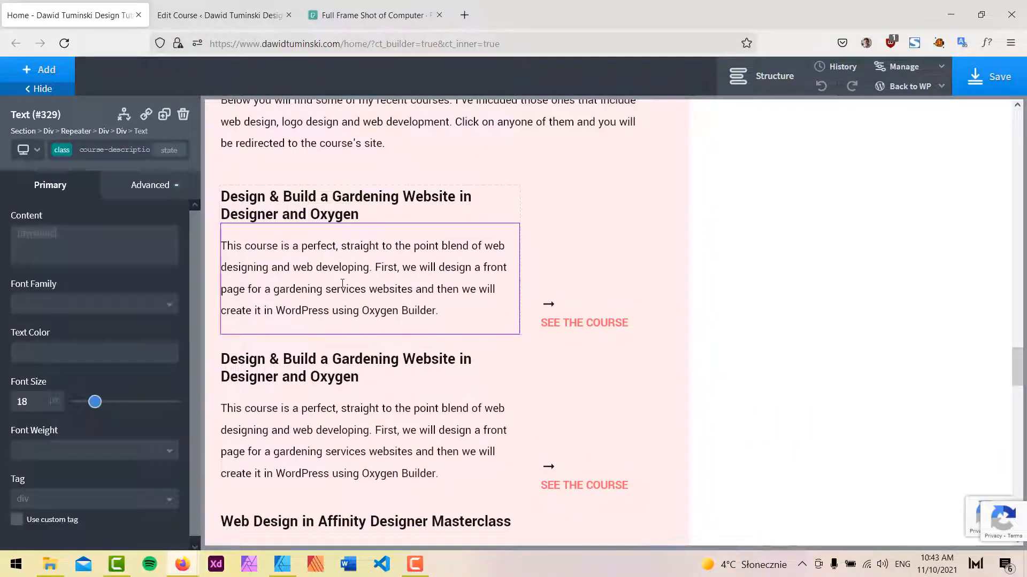
pyautogui.click(762, 76)
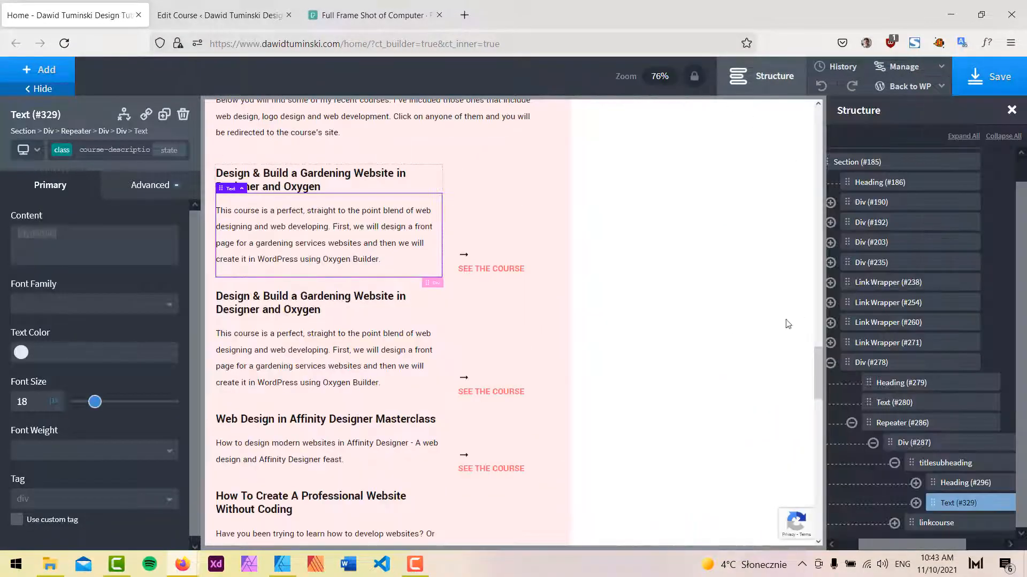
pyautogui.scroll(-1, 919, 508)
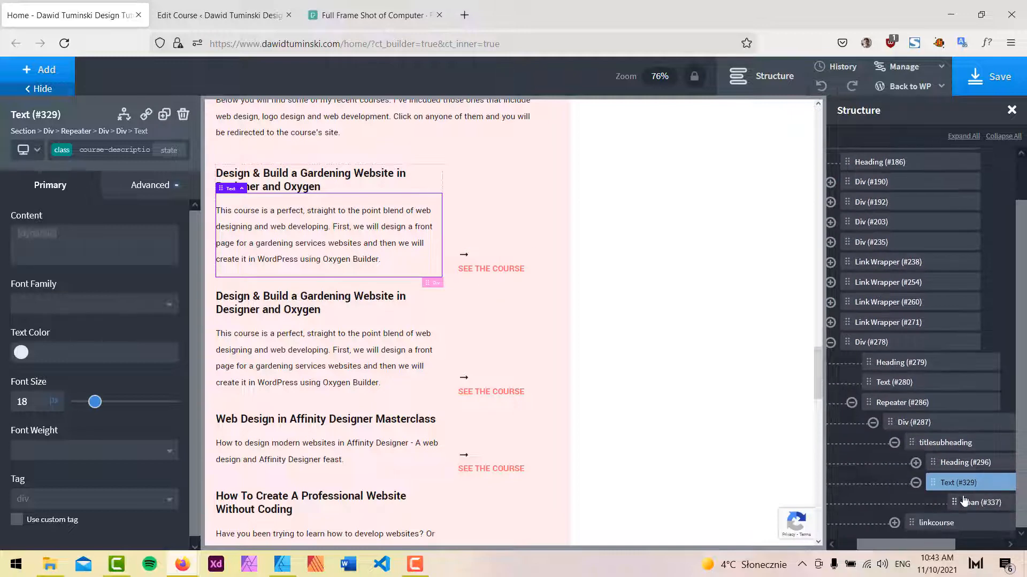
pyautogui.doubleClick(290, 230)
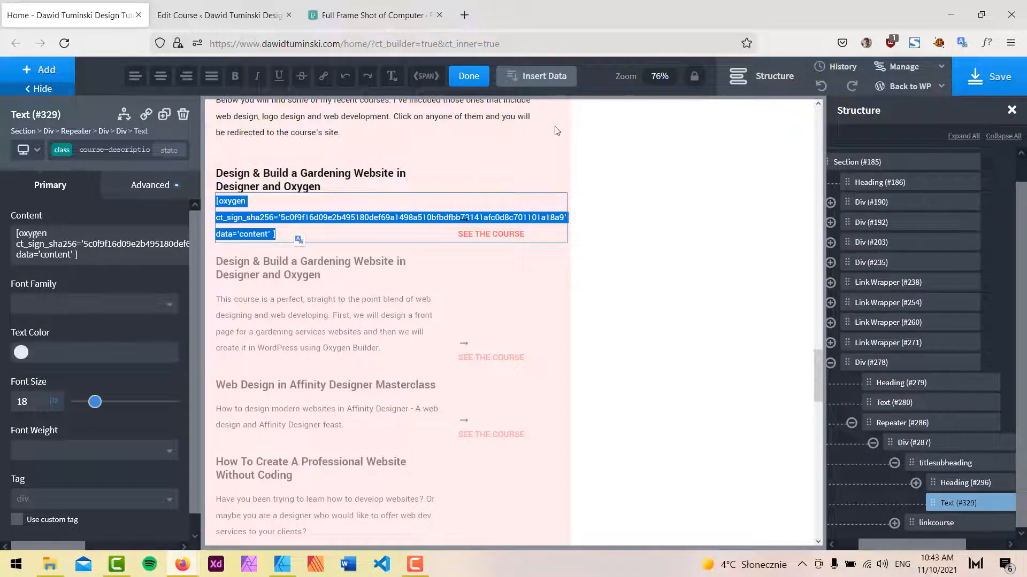
pyautogui.click(534, 81)
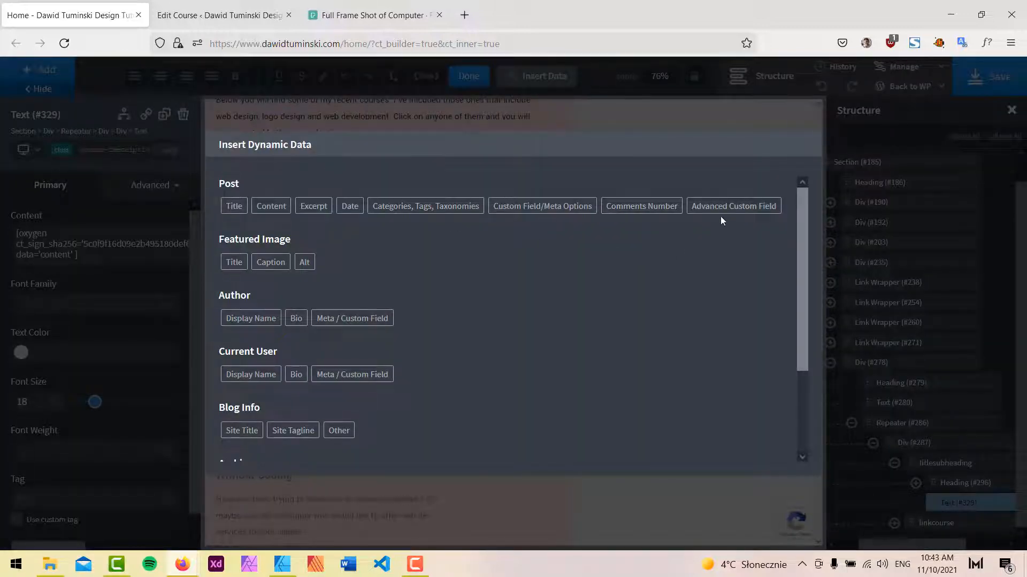
pyautogui.click(730, 206)
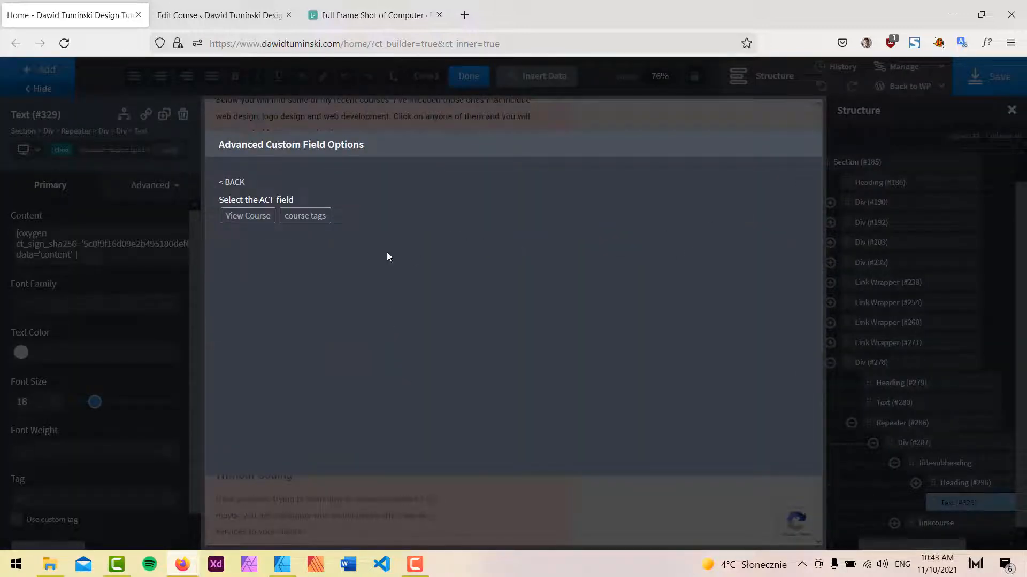
pyautogui.click(315, 219)
pyautogui.click(252, 262)
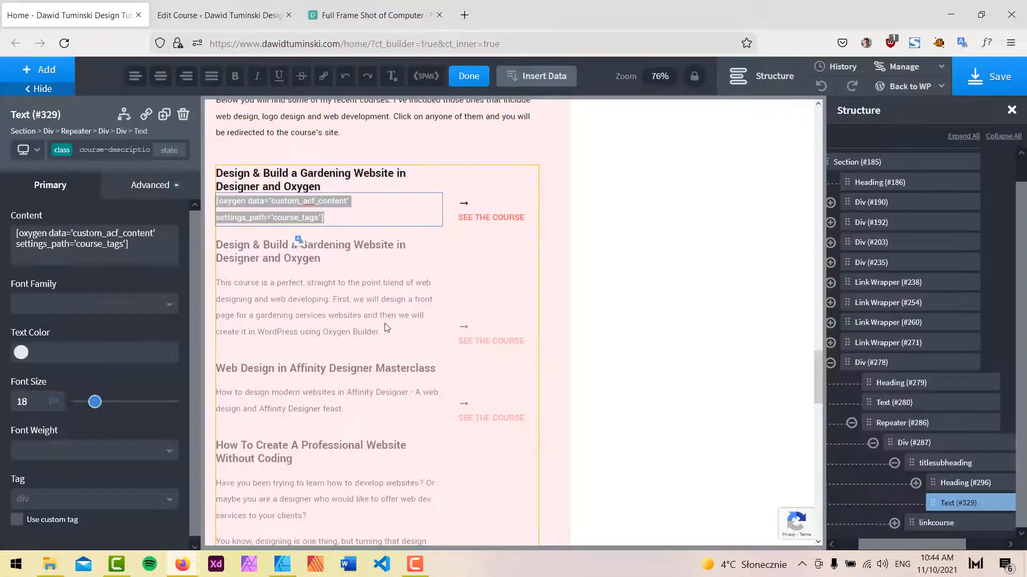
pyautogui.click(469, 76)
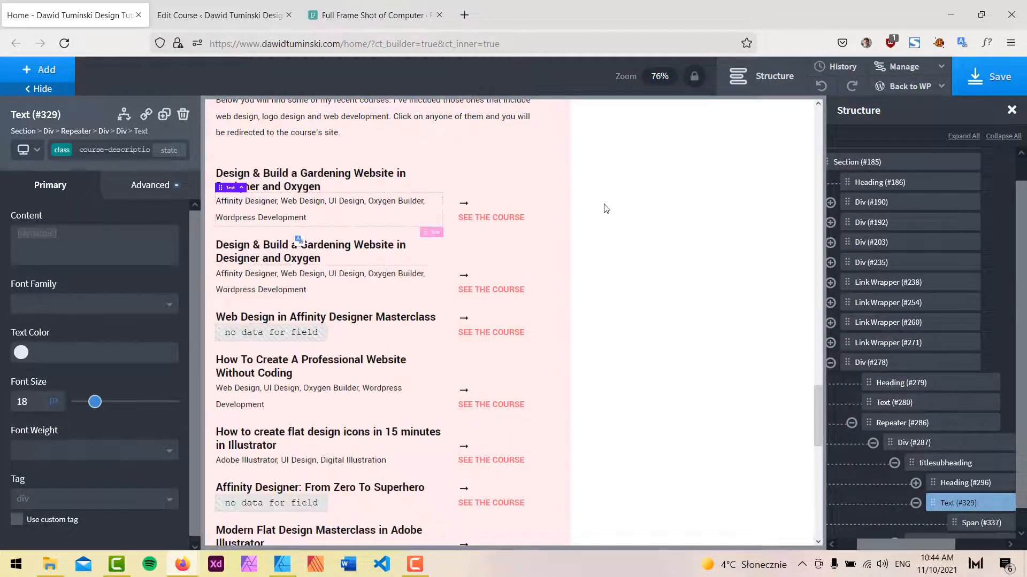
# Save the page and review the course tags on the reloaded live homepage.
pyautogui.click(980, 66)
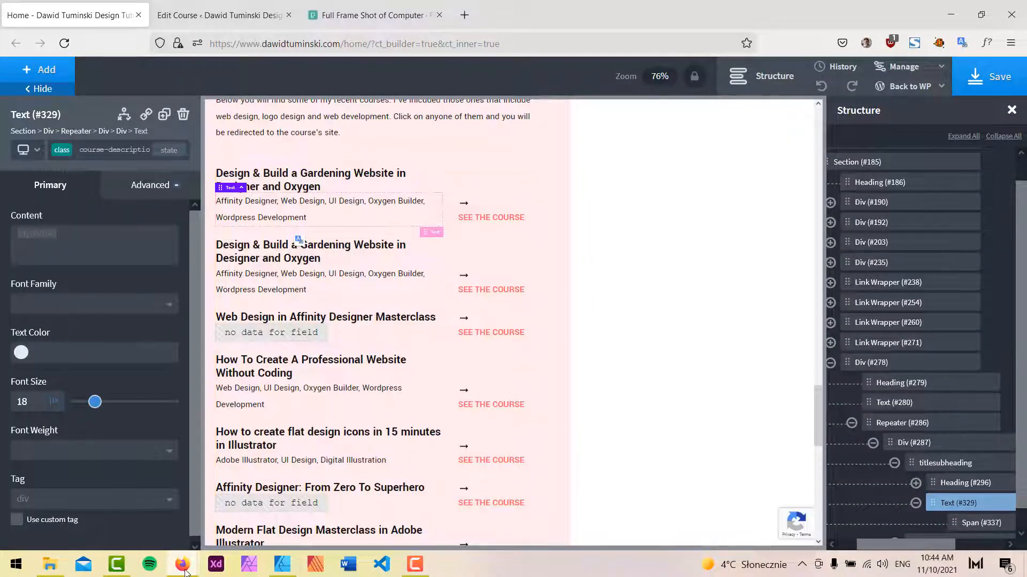
pyautogui.moveTo(185, 571)
pyautogui.click(254, 505)
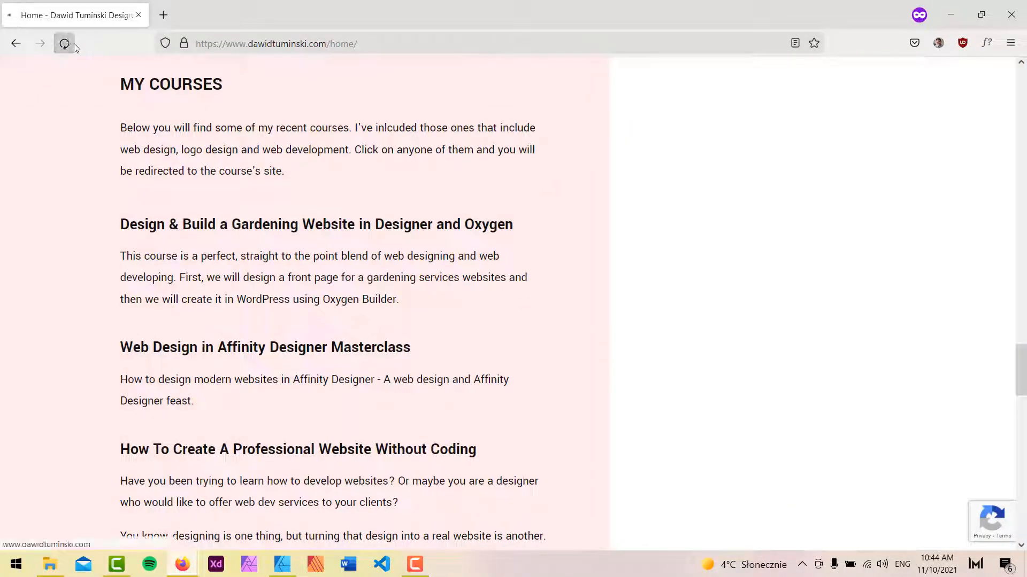
pyautogui.click(65, 43)
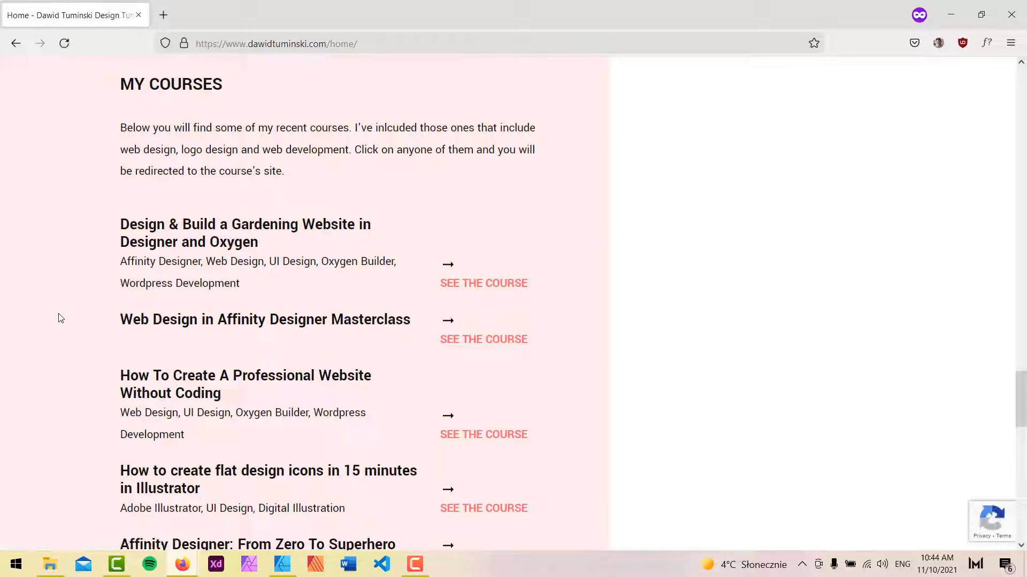
pyautogui.scroll(-1, 67, 323)
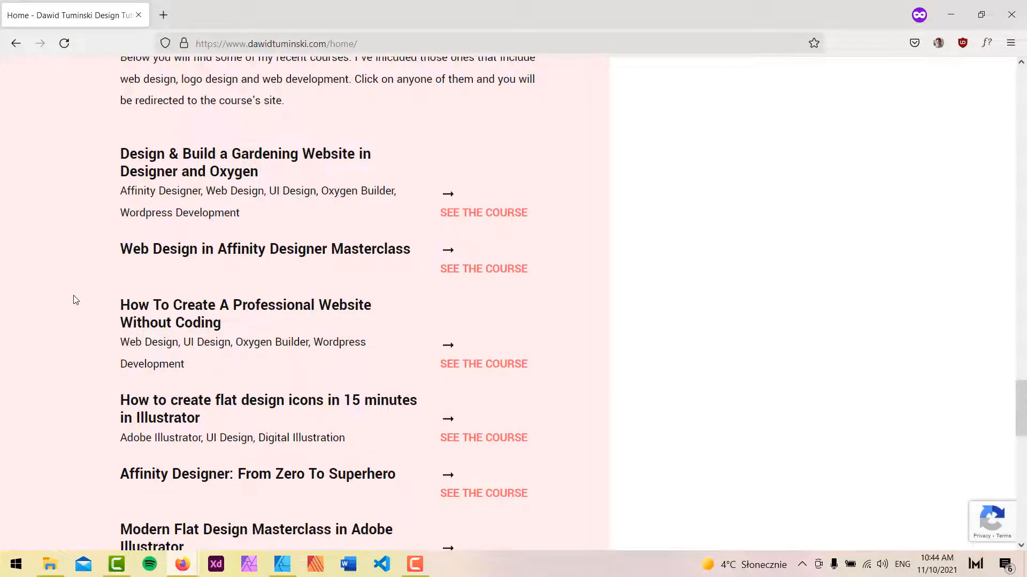
pyautogui.scroll(1, 75, 291)
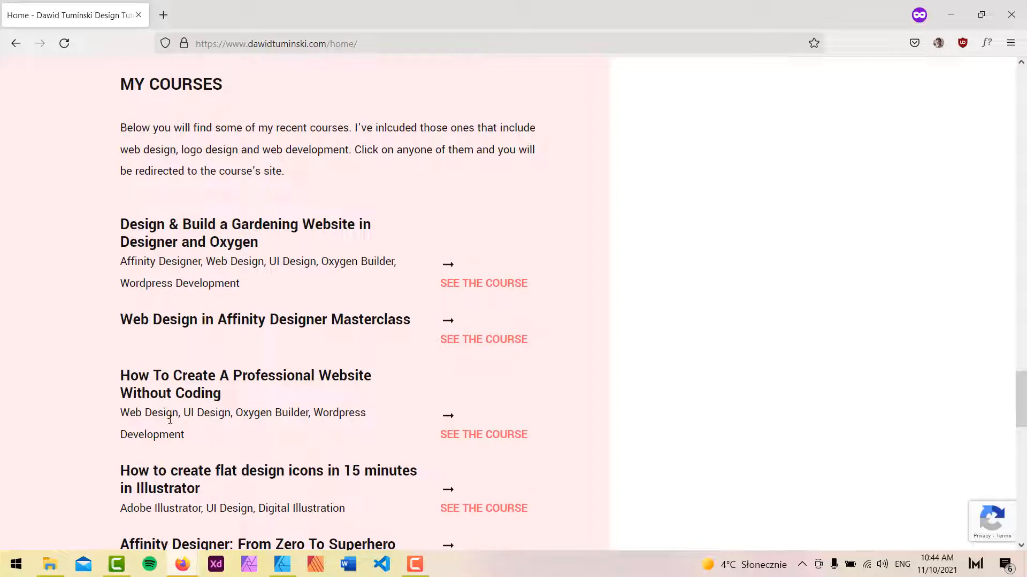
pyautogui.scroll(-1, 165, 429)
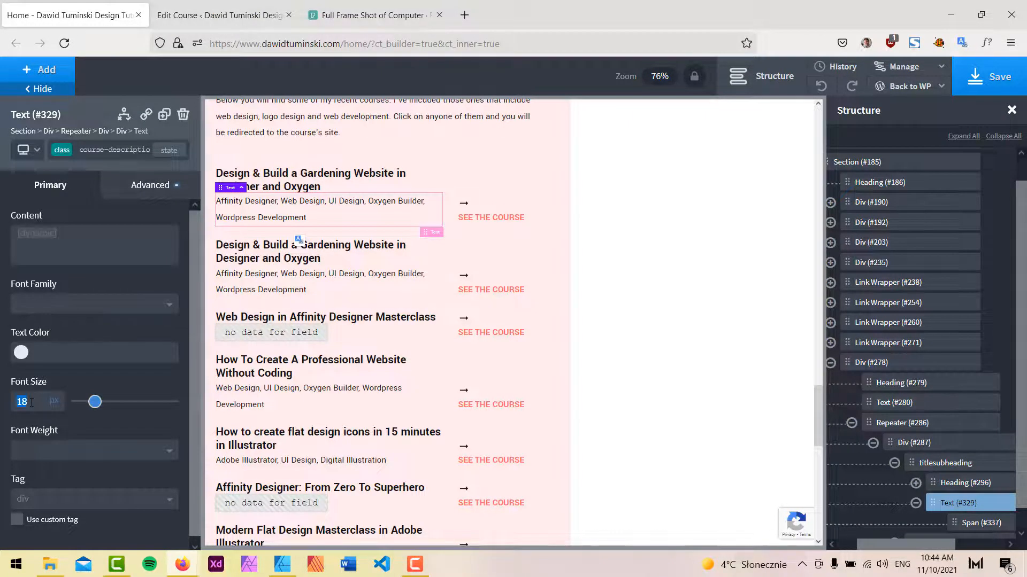
# Set the course tags text's font size to 15 and line height to 1.3.
pyautogui.write('15')
pyautogui.click(151, 185)
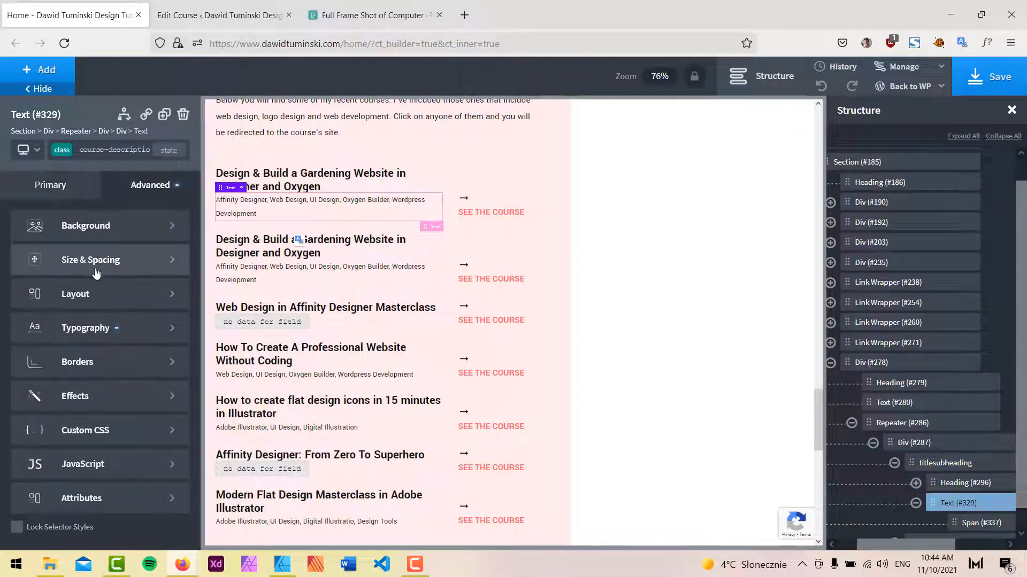
pyautogui.click(53, 328)
pyautogui.write('1.1')
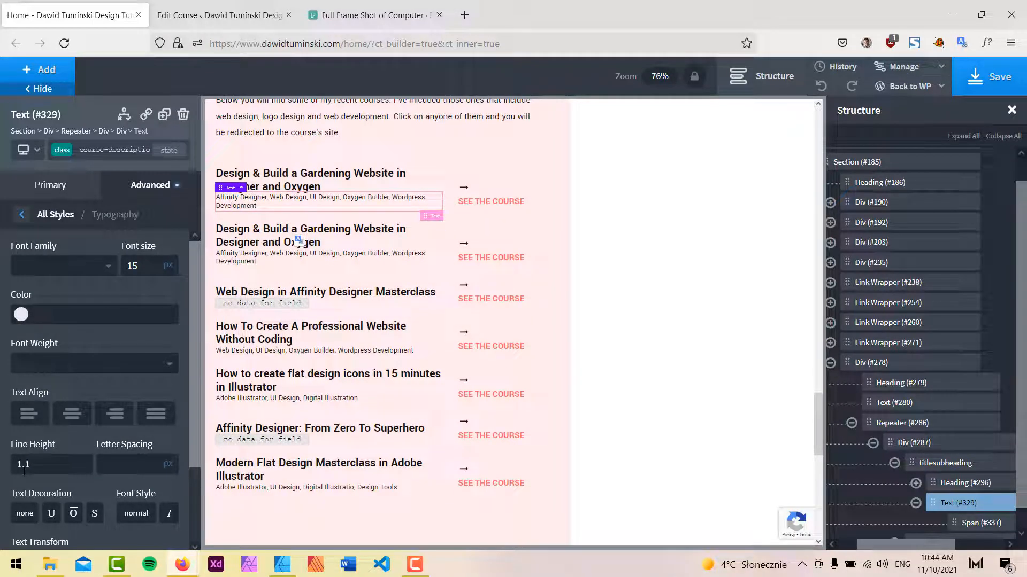
pyautogui.press('BackSpace')
pyautogui.write('3')
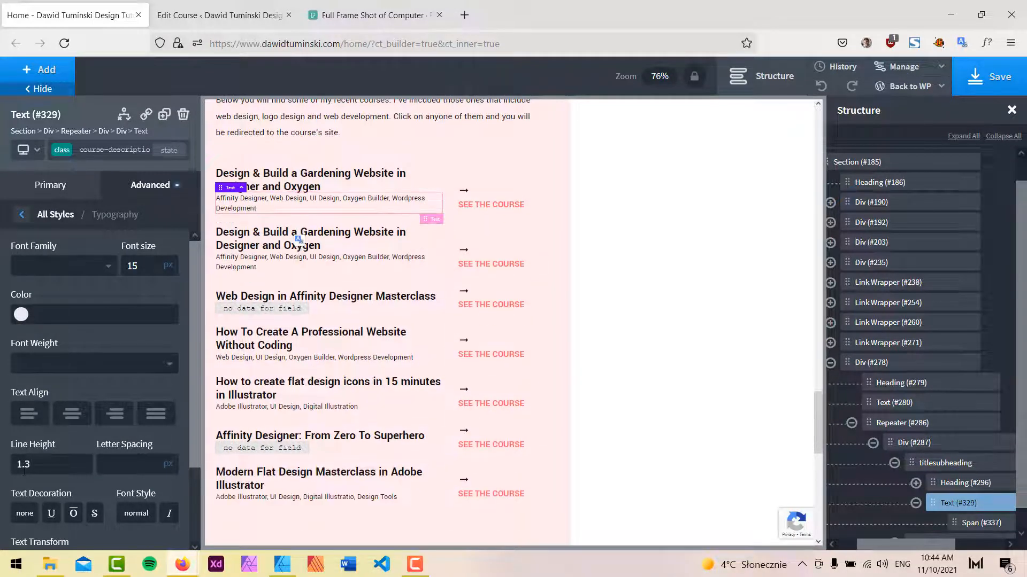
# Save the page and reload the live homepage.
pyautogui.click(975, 82)
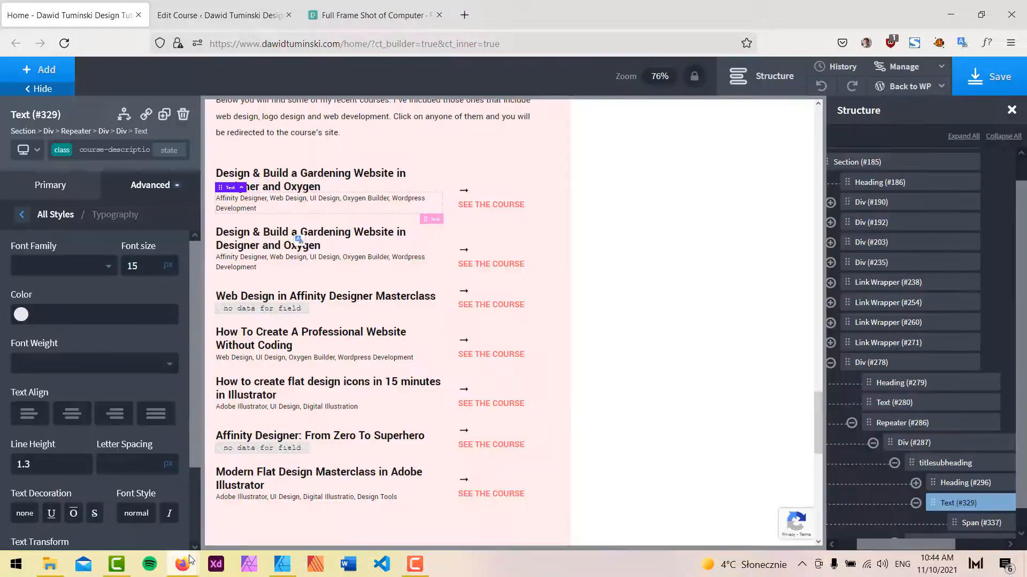
pyautogui.moveTo(190, 556)
pyautogui.click(218, 521)
pyautogui.click(65, 43)
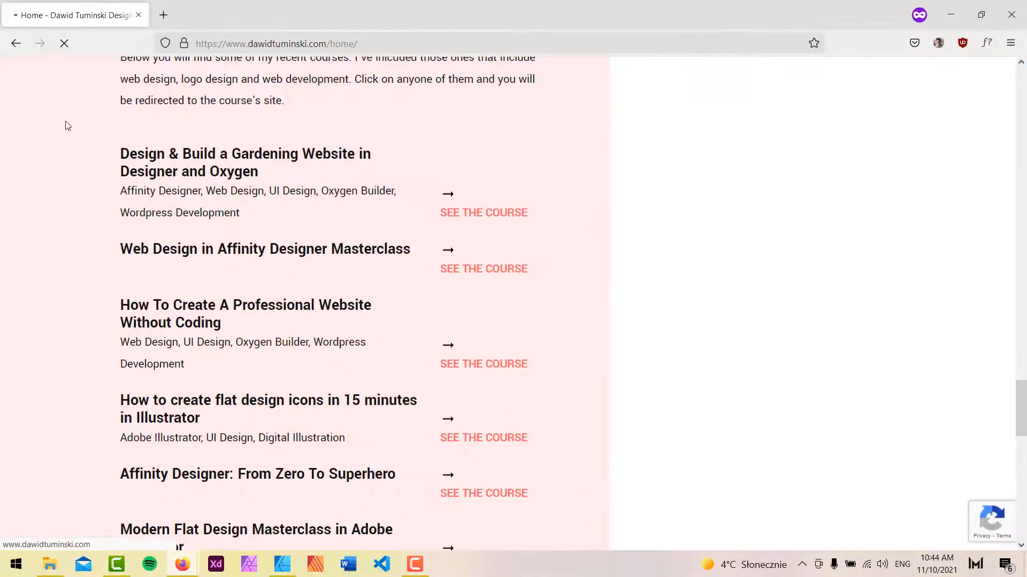
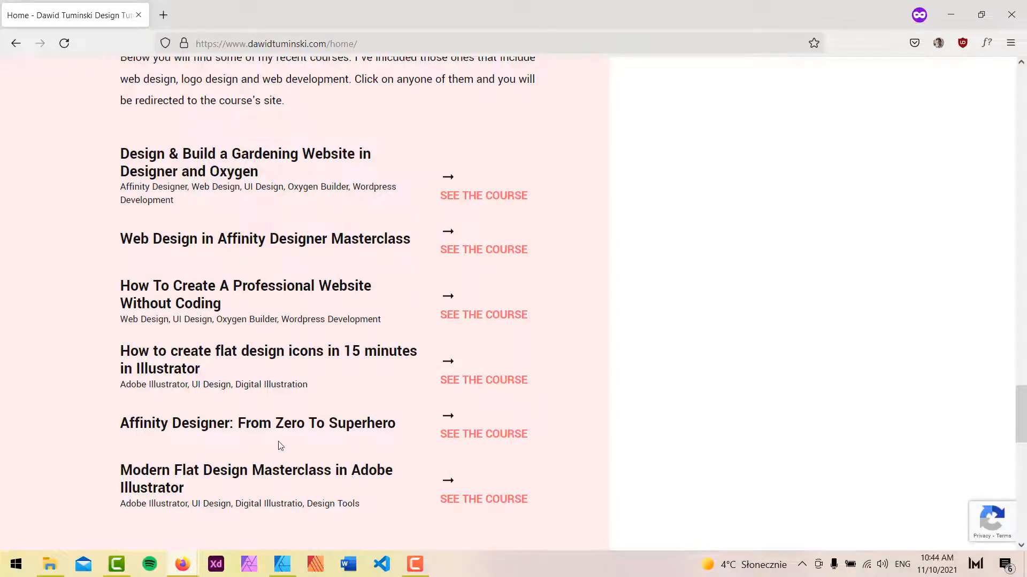
# Add the mrg-btm-s class to the course heading (#296) inside the repeater.
pyautogui.scroll(-2, 276, 444)
pyautogui.scroll(2, 263, 452)
pyautogui.click(951, 14)
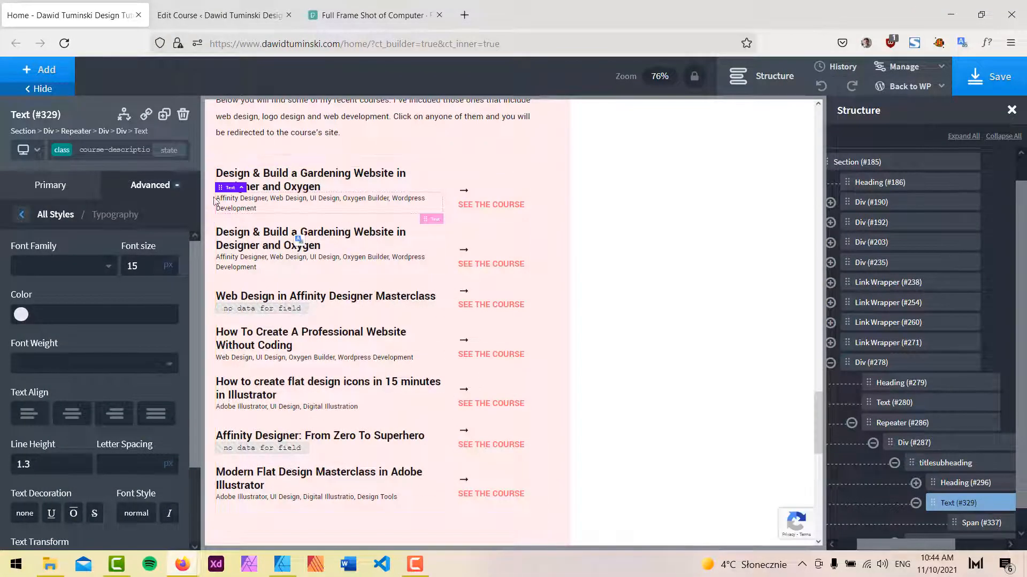
pyautogui.click(305, 180)
pyautogui.click(156, 185)
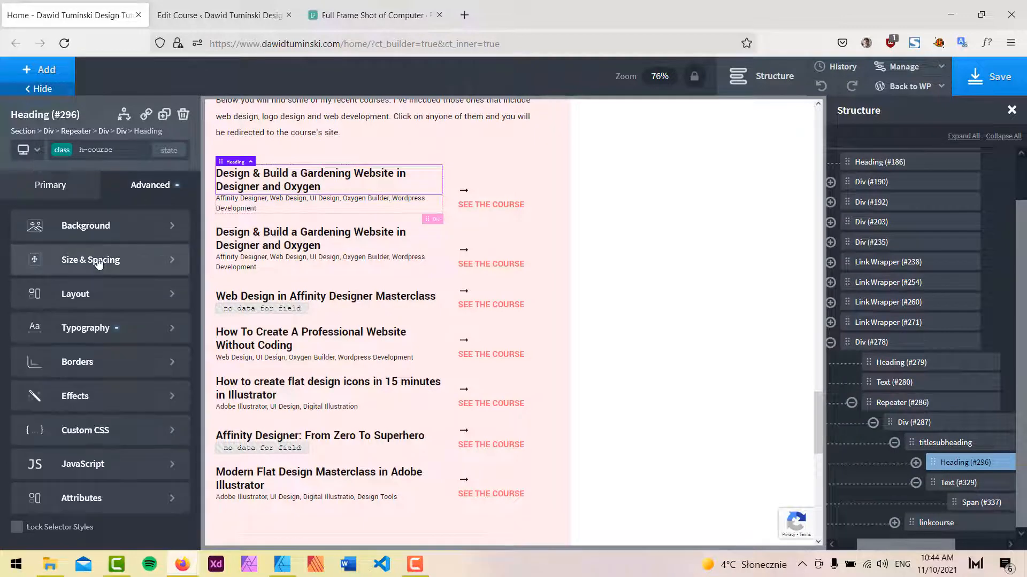
pyautogui.click(100, 264)
pyautogui.click(139, 148)
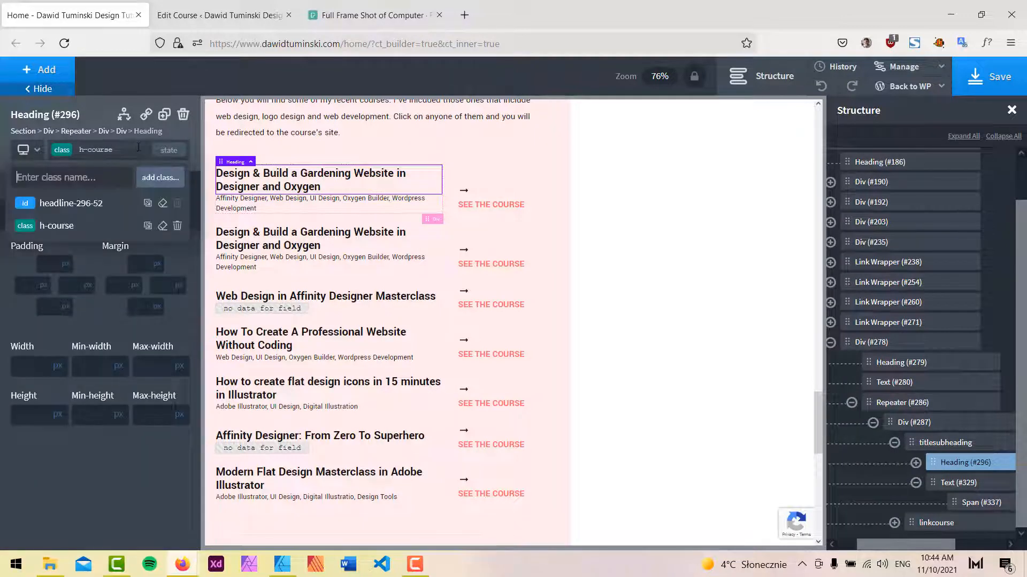
pyautogui.write('mr')
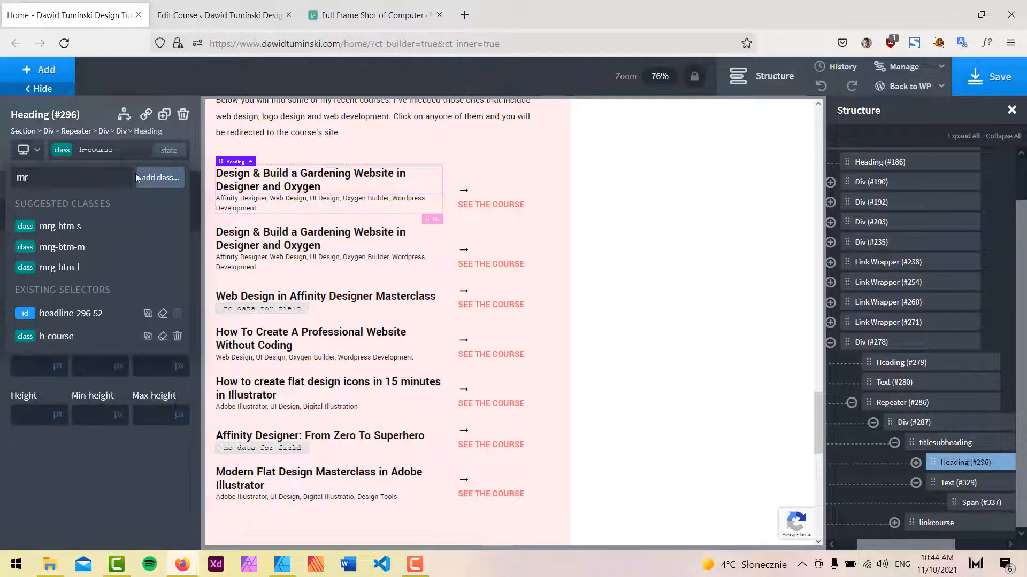
pyautogui.click(68, 227)
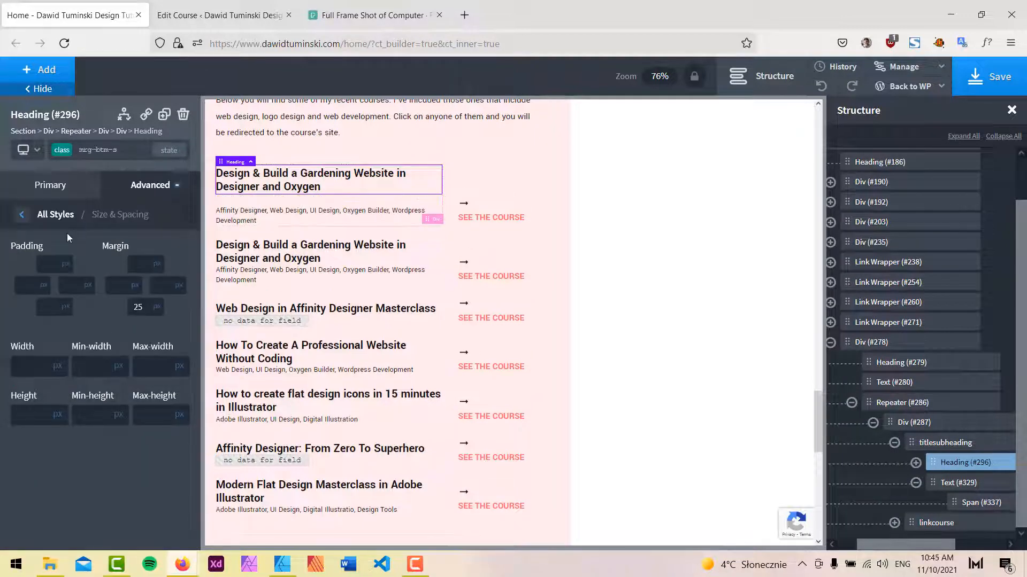
# Set the SEE THE COURSE text link's font size to 16.
pyautogui.click(487, 191)
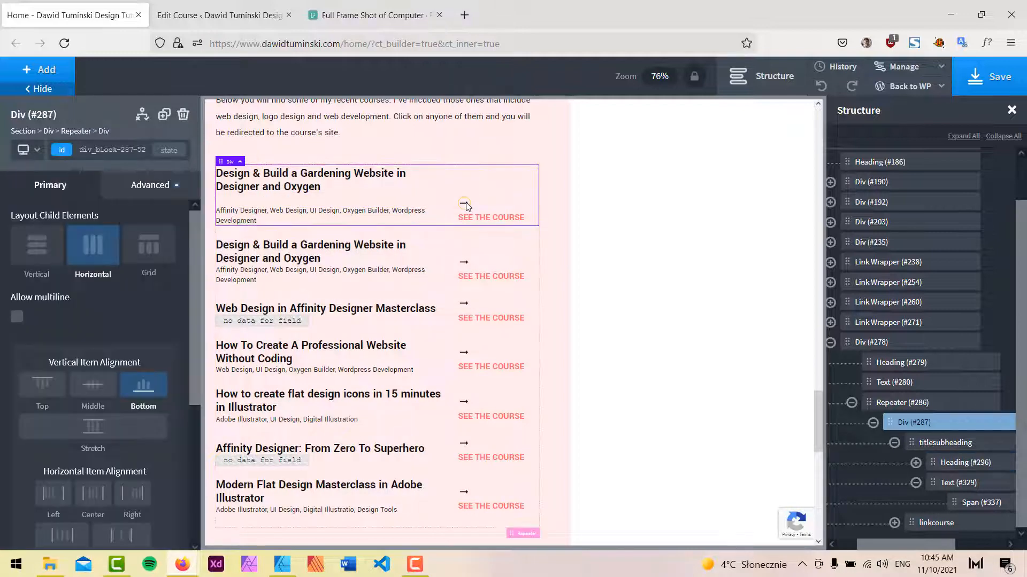
pyautogui.click(491, 217)
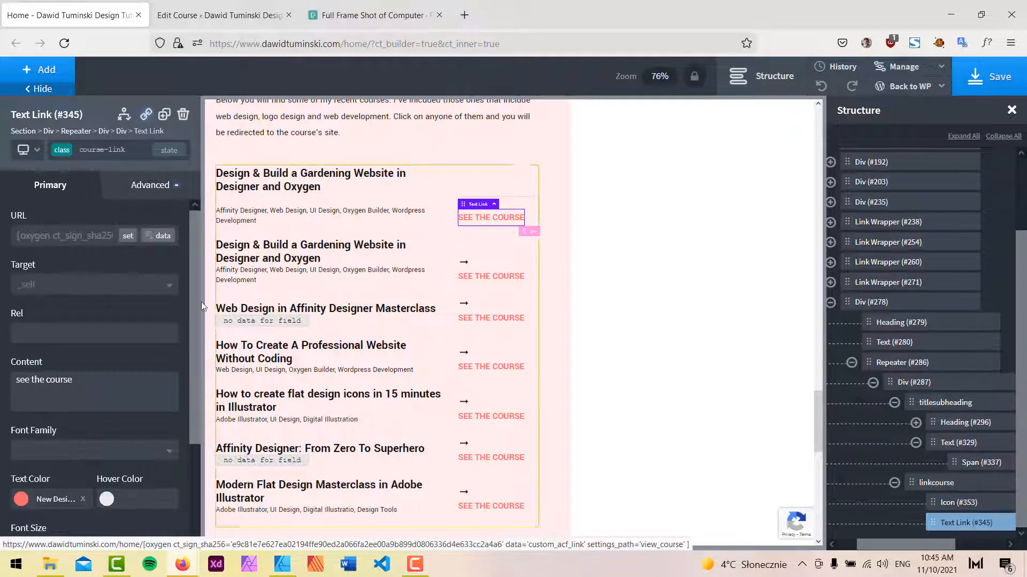
pyautogui.click(151, 187)
pyautogui.click(95, 321)
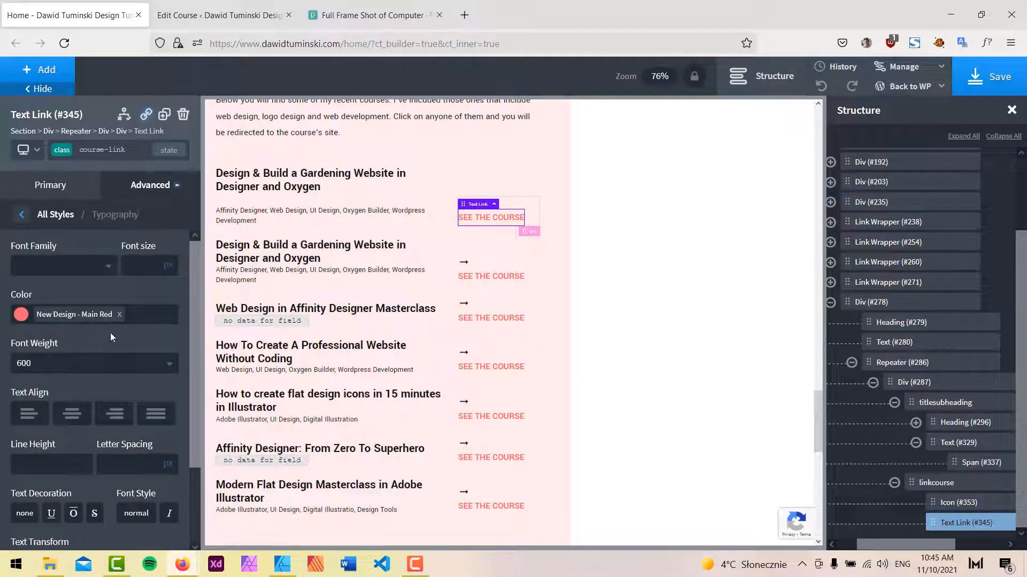
pyautogui.click(151, 266)
pyautogui.write('16')
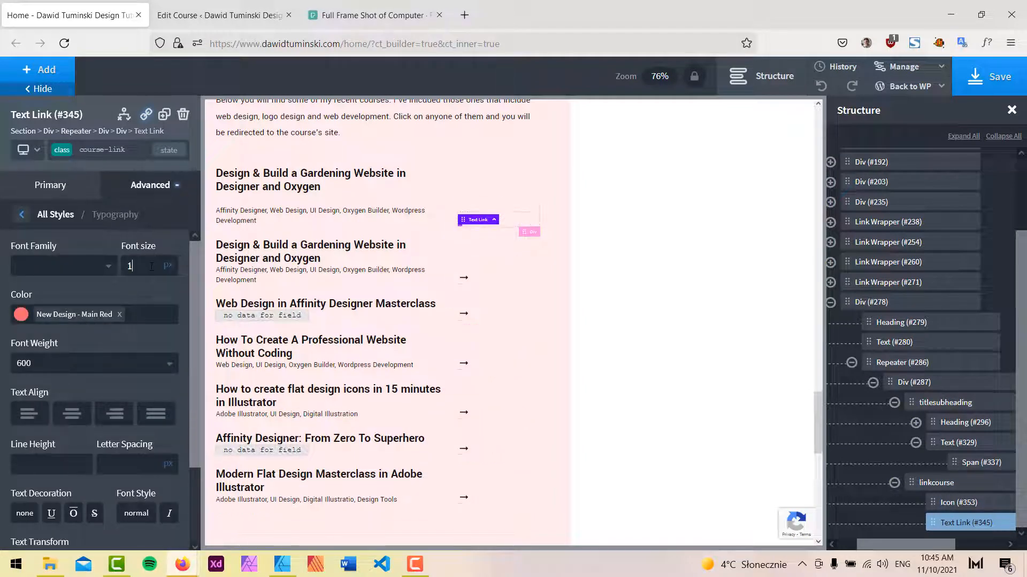
# Save the page and reload the live homepage to check the course links.
pyautogui.click(989, 77)
pyautogui.moveTo(185, 564)
pyautogui.click(254, 505)
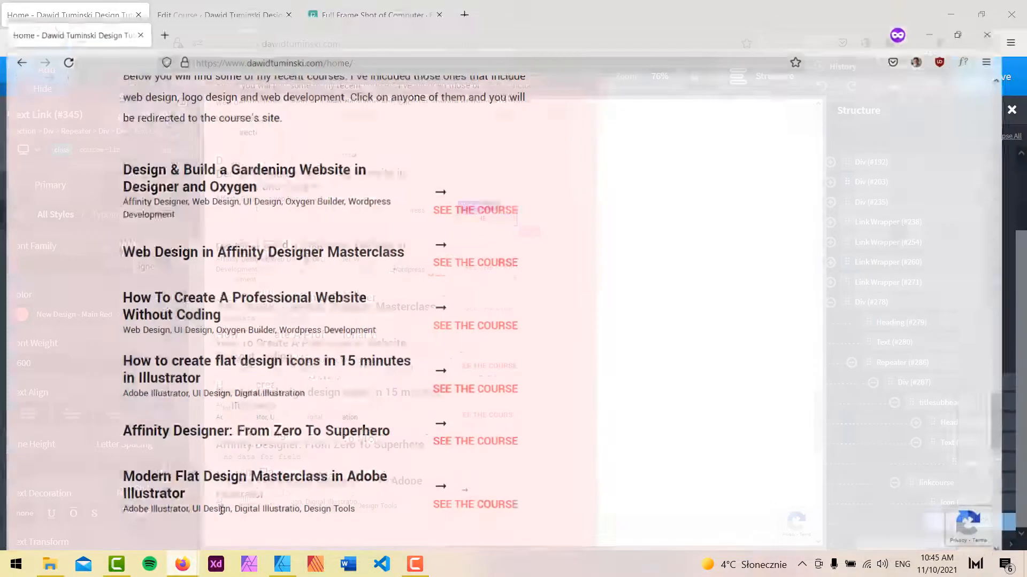
pyautogui.click(64, 43)
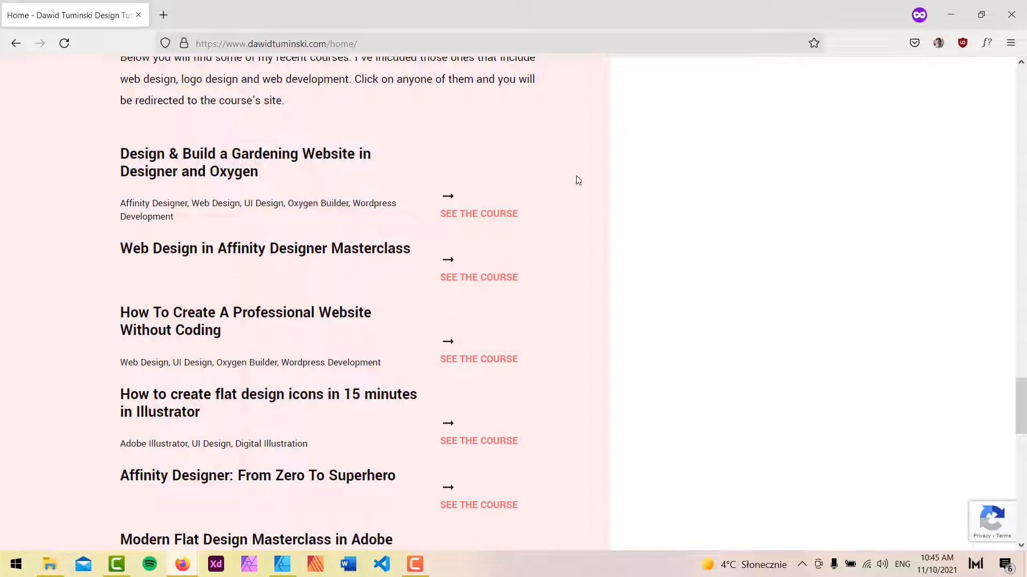
# Give the repeater's course Div (#287) a 1 px solid bottom border in #c6c6c6.
pyautogui.click(951, 15)
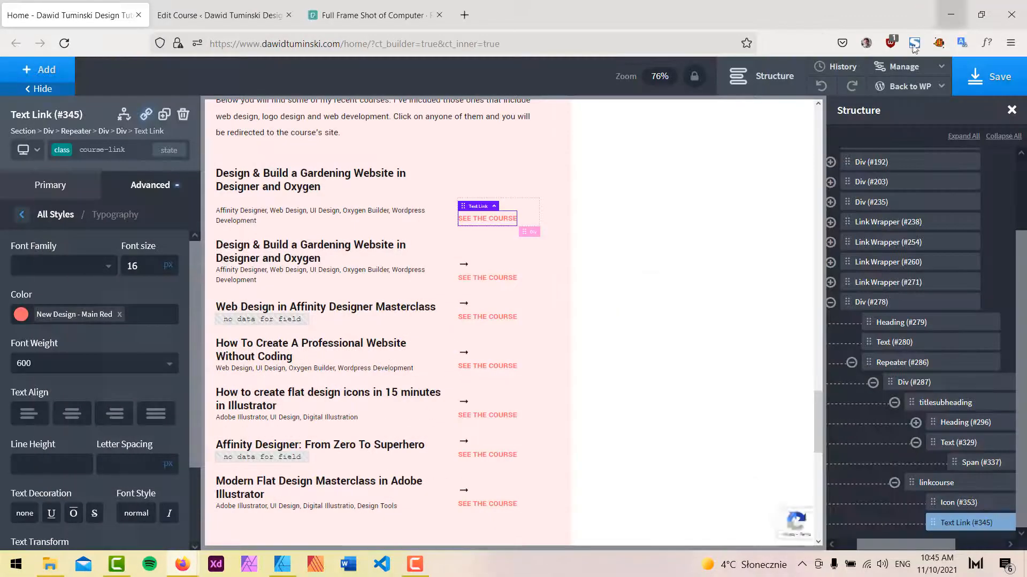
pyautogui.click(987, 403)
pyautogui.click(952, 382)
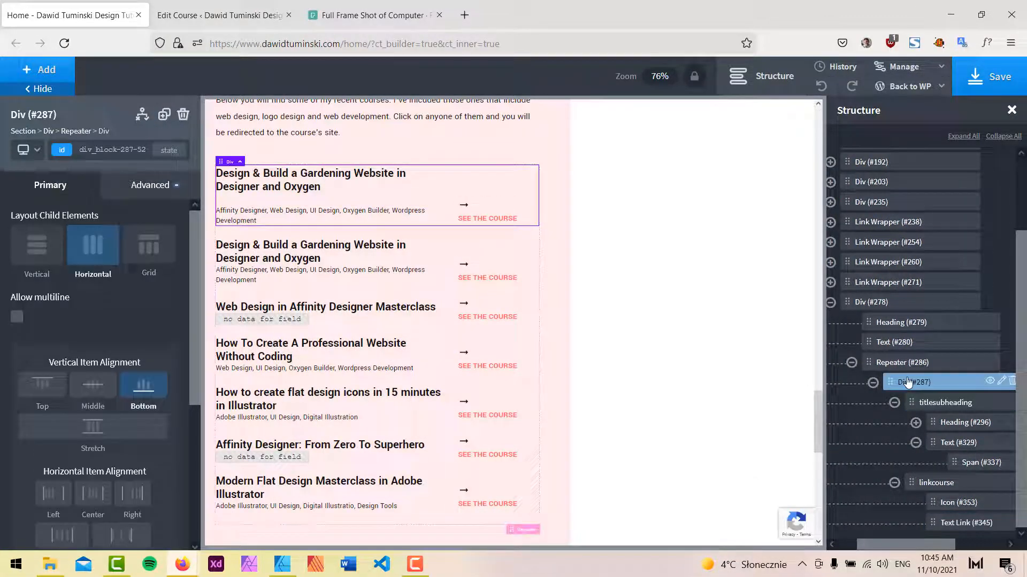
pyautogui.click(154, 185)
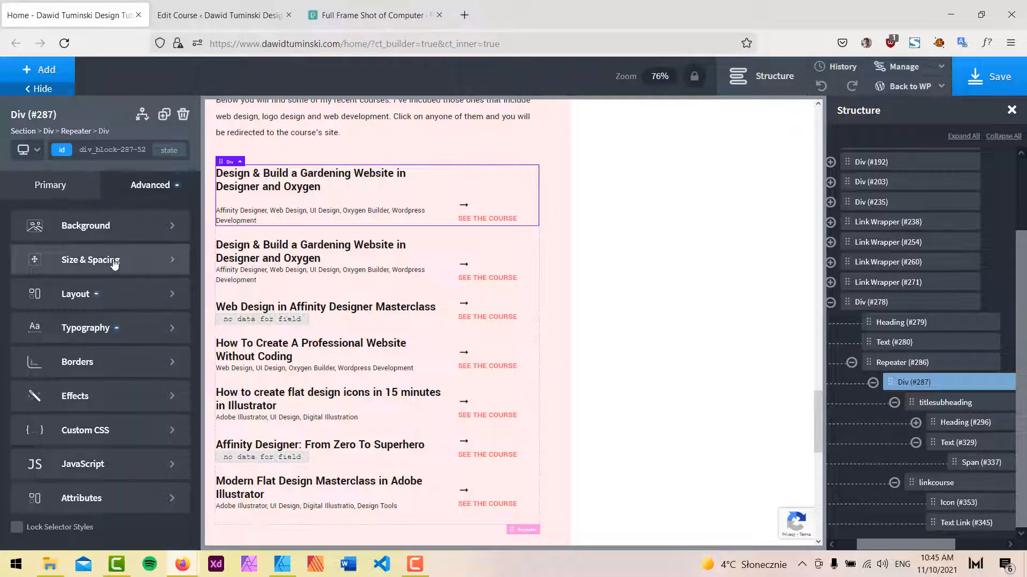
pyautogui.click(101, 362)
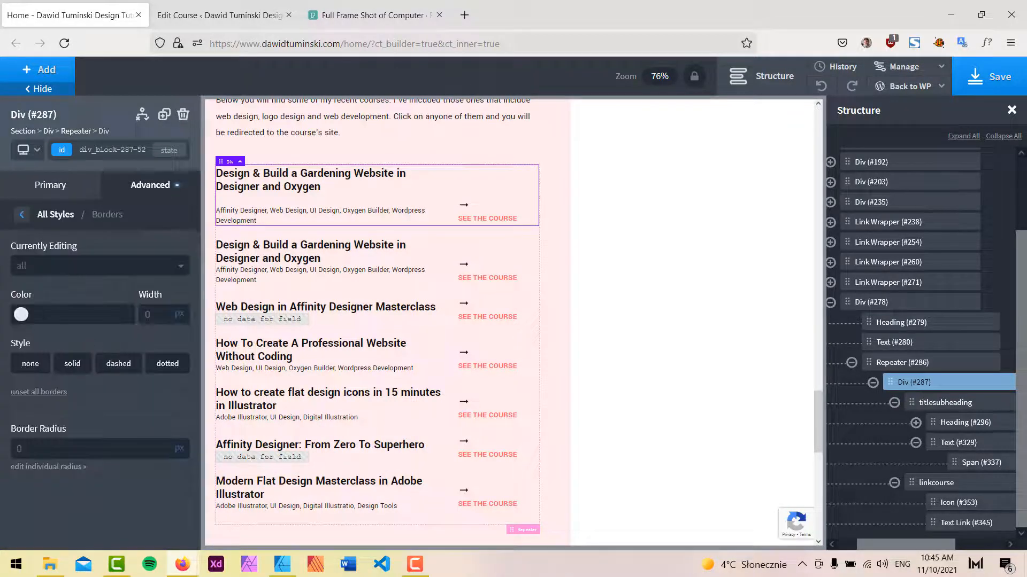
pyautogui.click(42, 266)
pyautogui.click(24, 342)
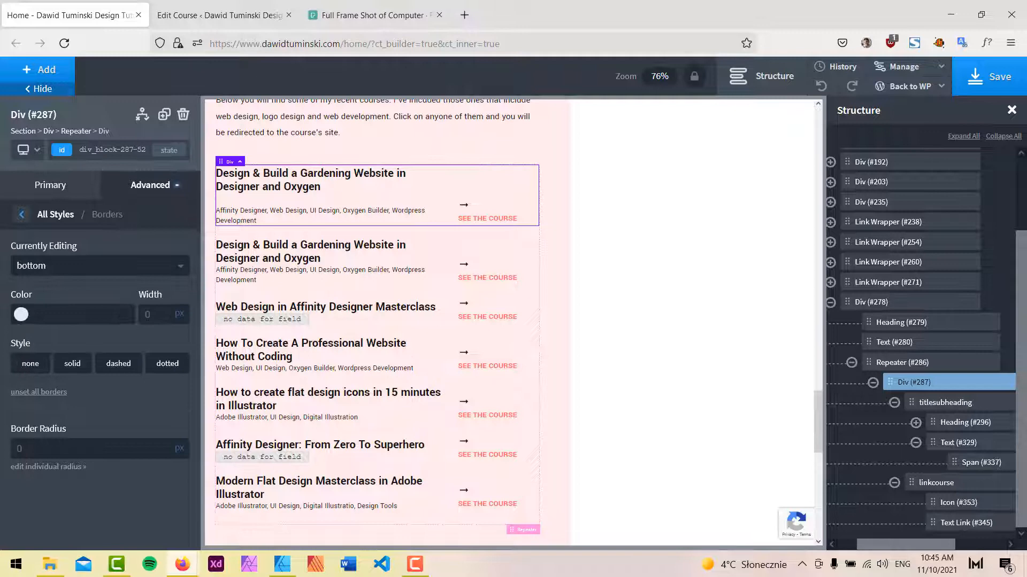
pyautogui.click(21, 315)
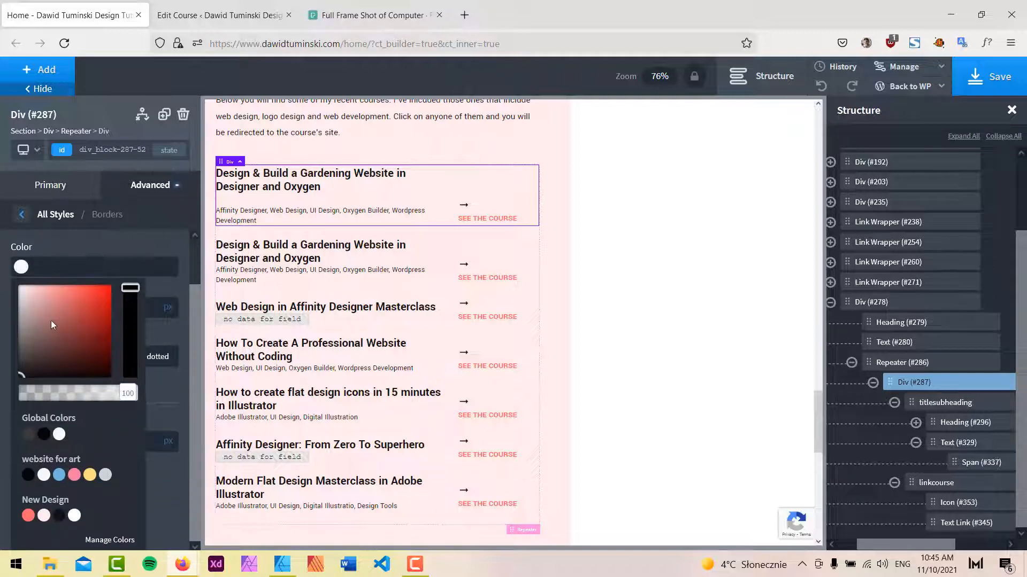
pyautogui.moveTo(52, 325)
pyautogui.mouseDown()
pyautogui.moveTo(19, 292)
pyautogui.moveTo(4, 293)
pyautogui.moveTo(2, 306)
pyautogui.mouseUp()
pyautogui.click(71, 251)
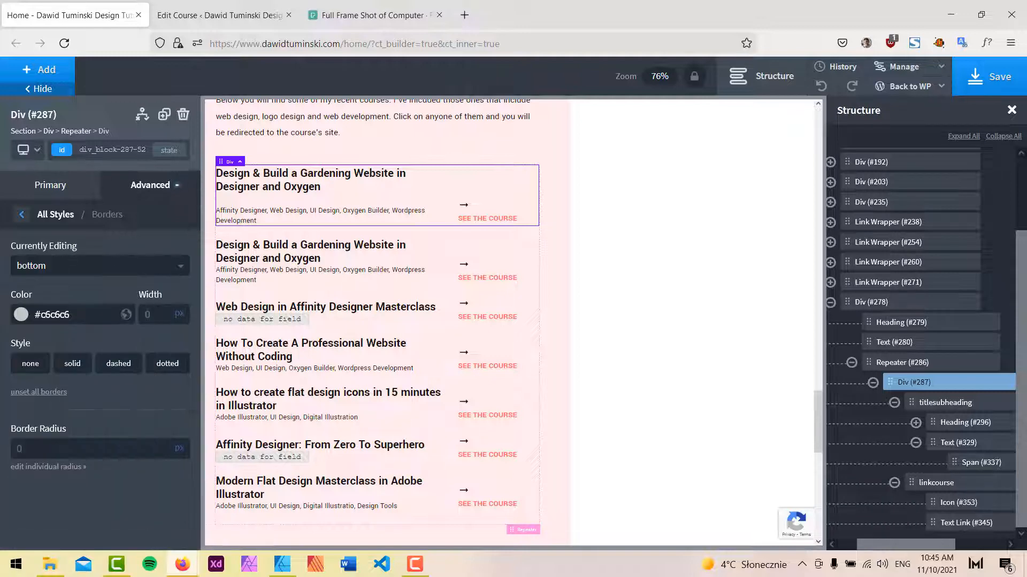
pyautogui.write('1')
pyautogui.click(73, 375)
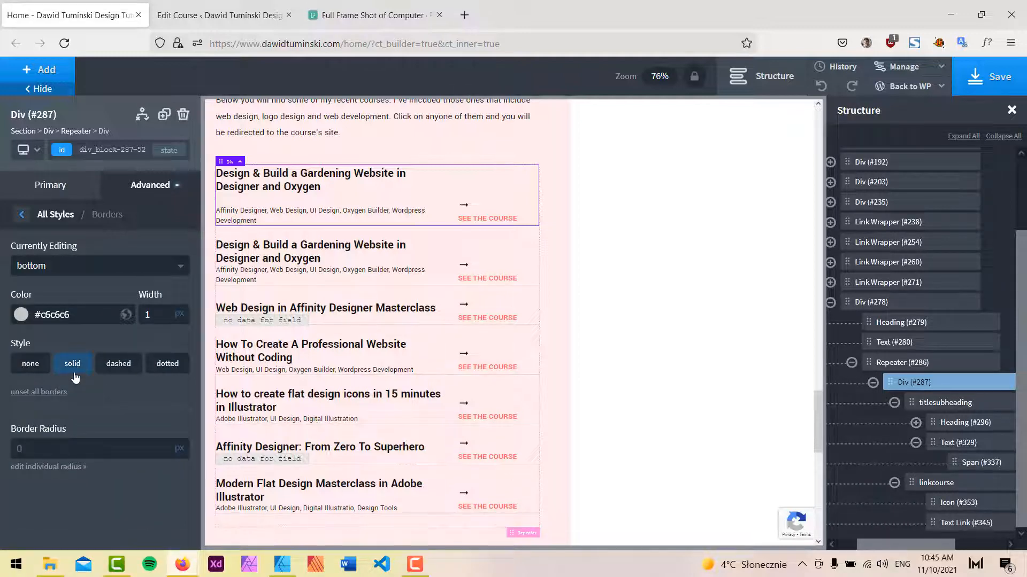
# Add the mrg-btm-s class to the course tags text (#329).
pyautogui.click(331, 273)
pyautogui.click(308, 214)
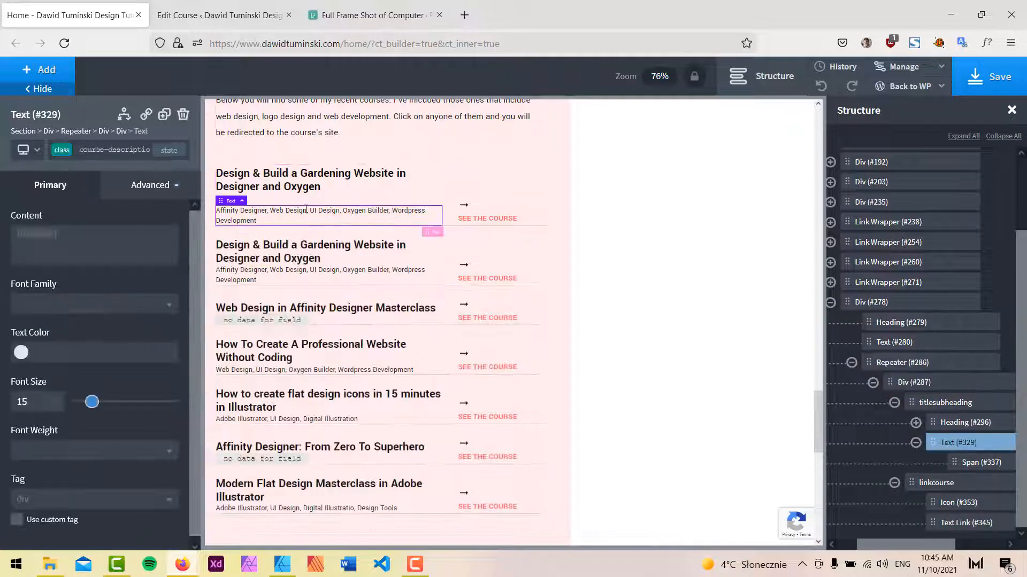
pyautogui.click(160, 192)
pyautogui.click(123, 151)
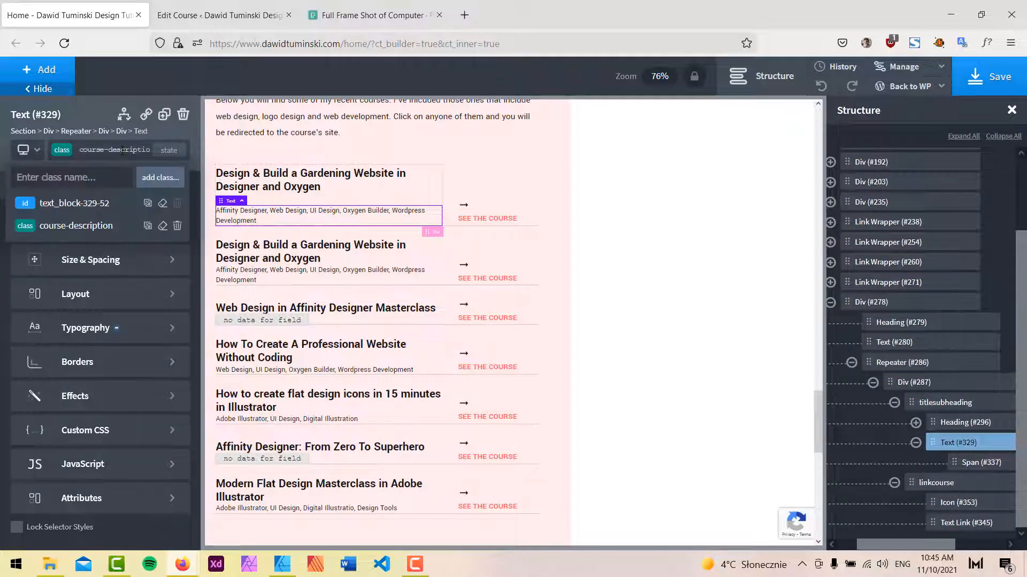
pyautogui.write('mrg')
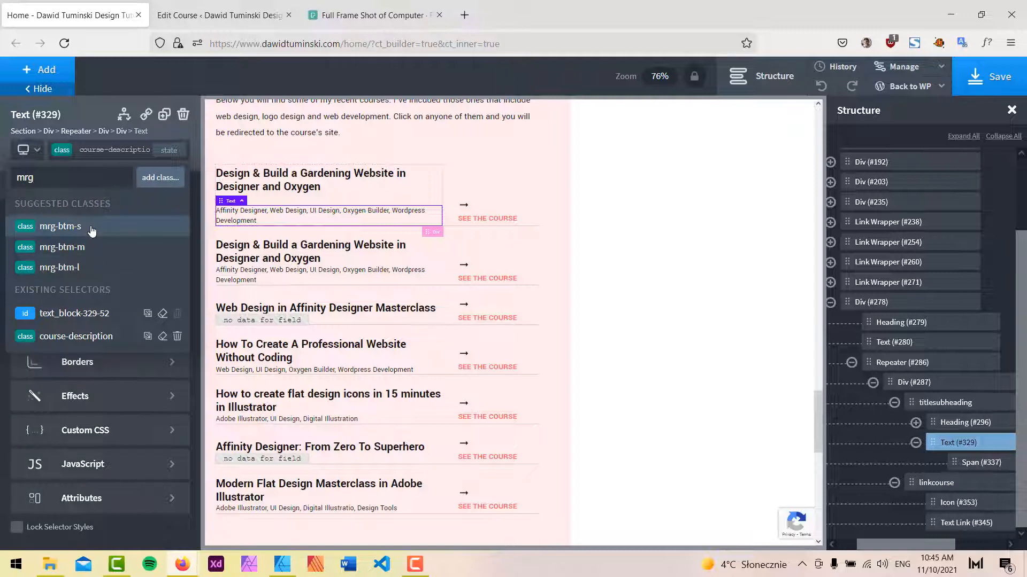
pyautogui.click(60, 226)
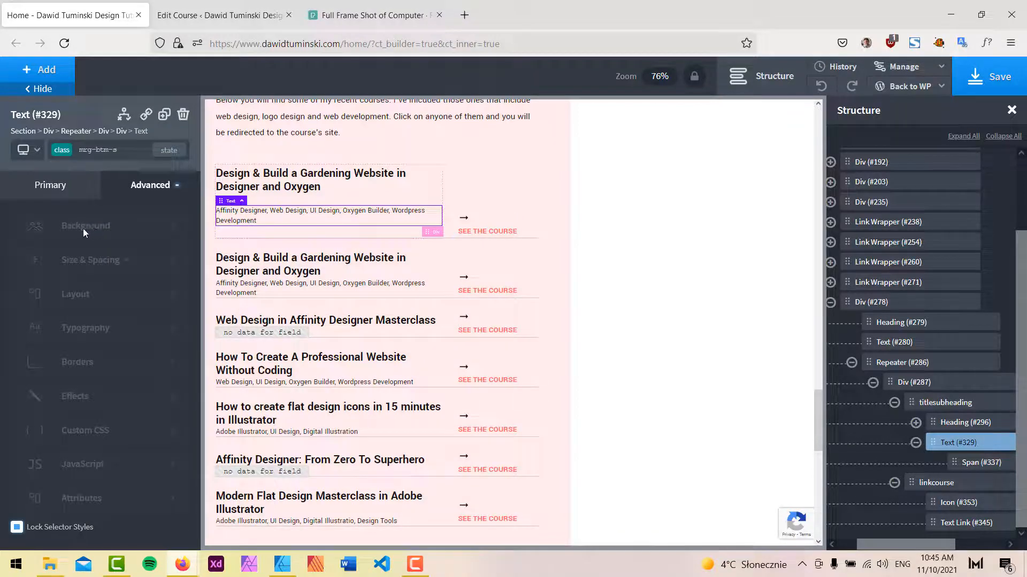
# Save the page and review the bordered course list on the reloaded live homepage.
pyautogui.click(998, 78)
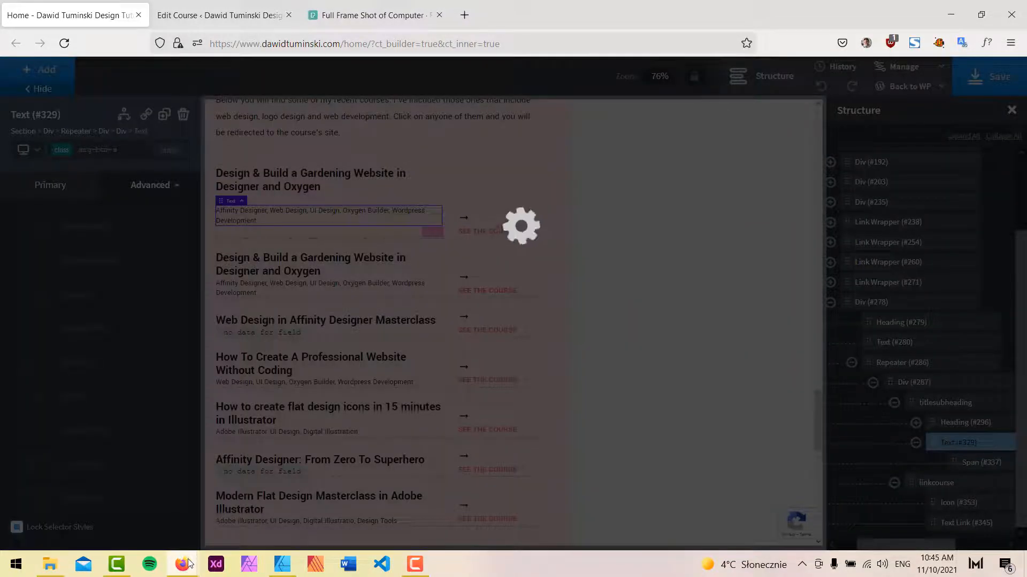
pyautogui.moveTo(184, 563)
pyautogui.click(227, 514)
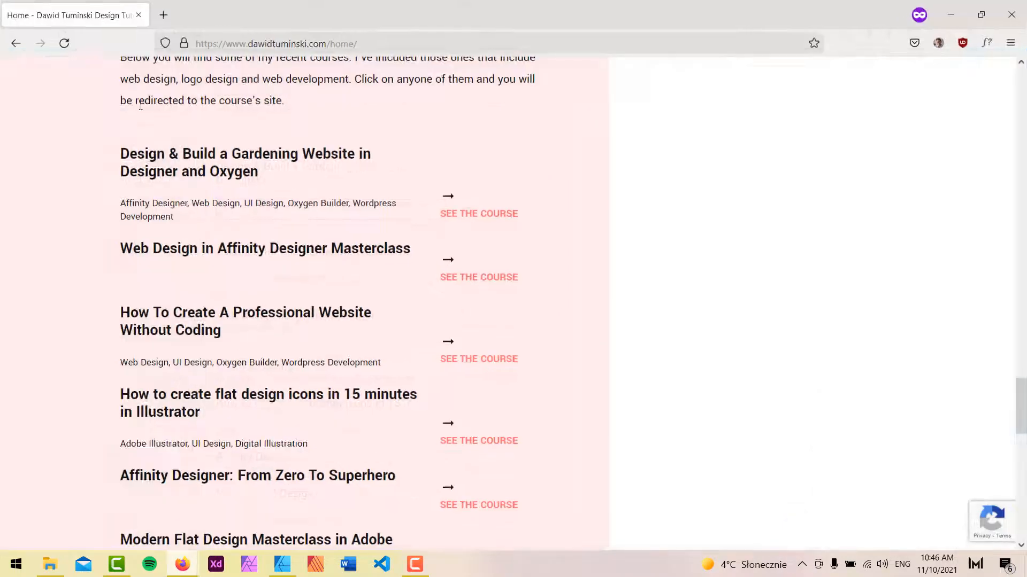
pyautogui.click(64, 43)
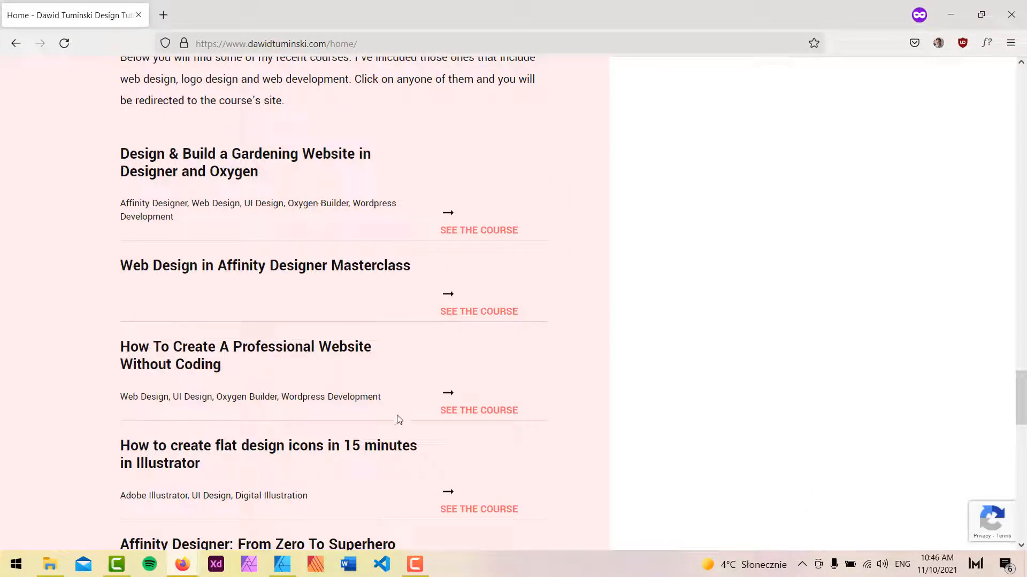
pyautogui.scroll(-3, 603, 434)
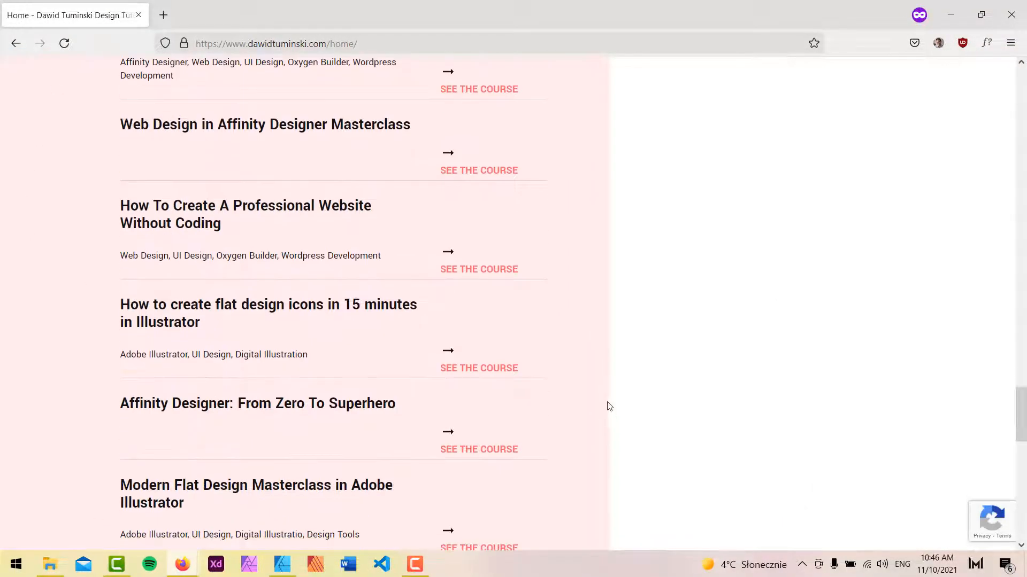
pyautogui.scroll(-2, 610, 407)
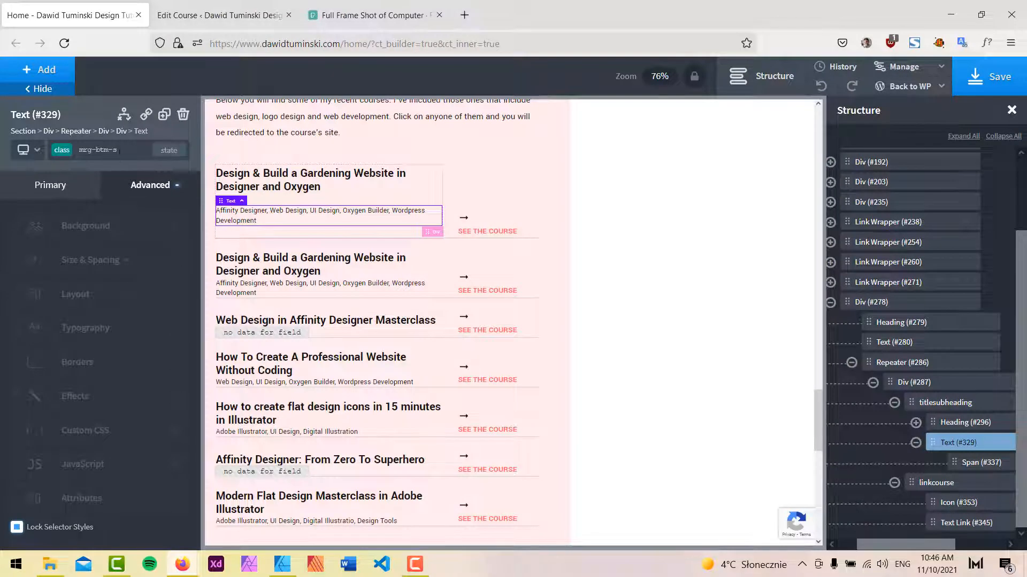
# Set the course Div (#287) bottom padding to 25 px.
pyautogui.click(177, 250)
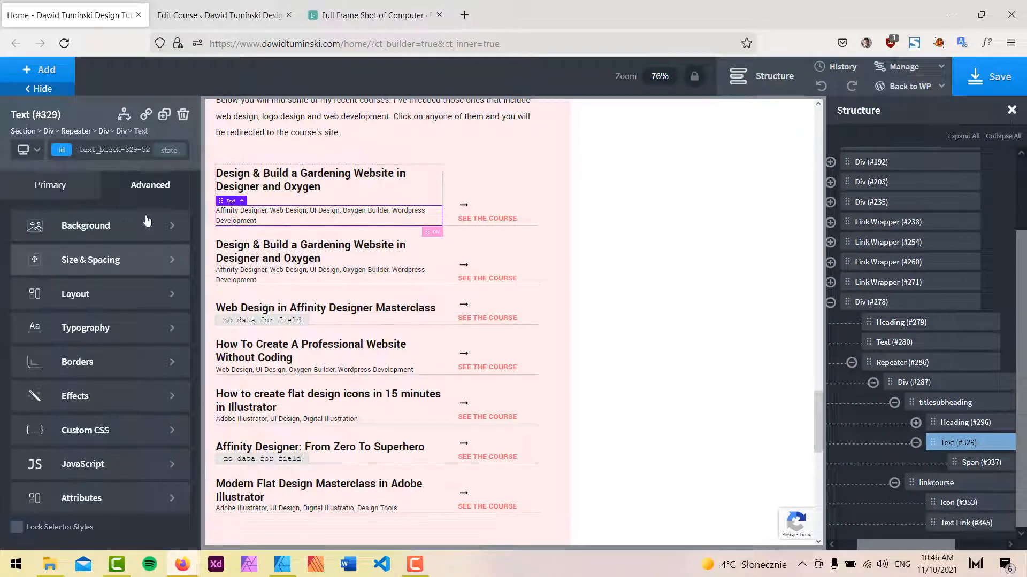
pyautogui.click(925, 383)
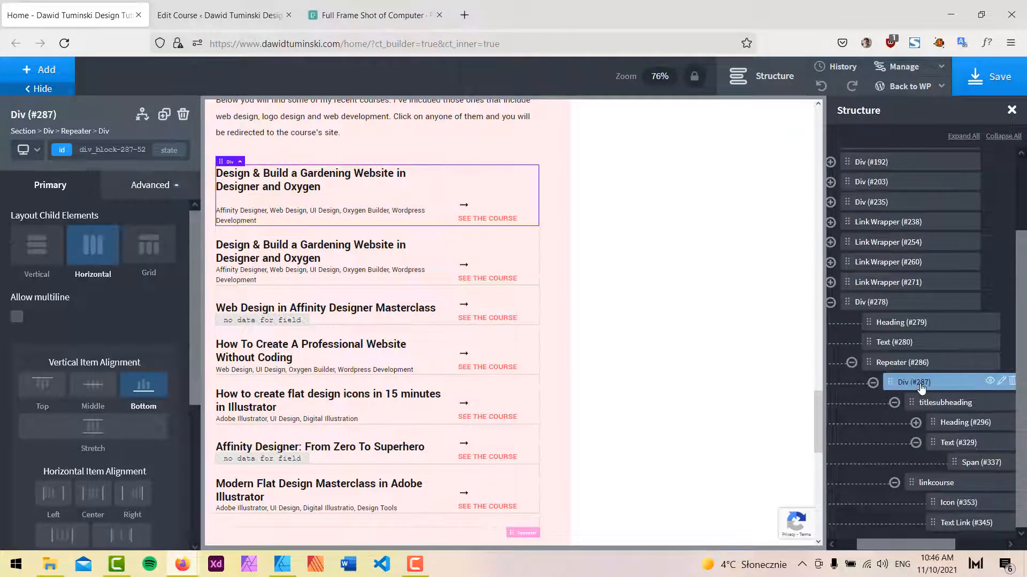
pyautogui.click(153, 192)
pyautogui.click(117, 262)
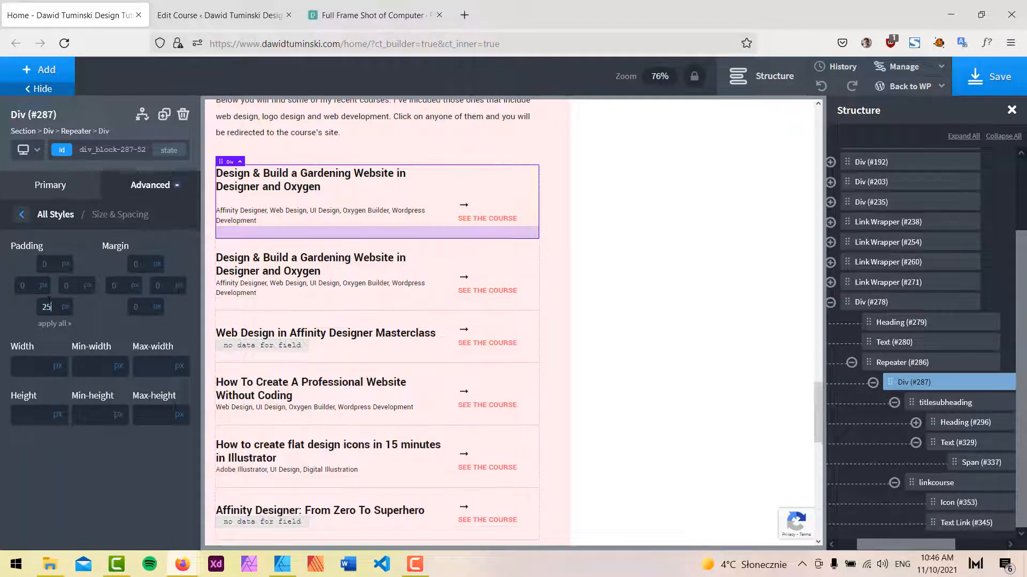
pyautogui.click(151, 194)
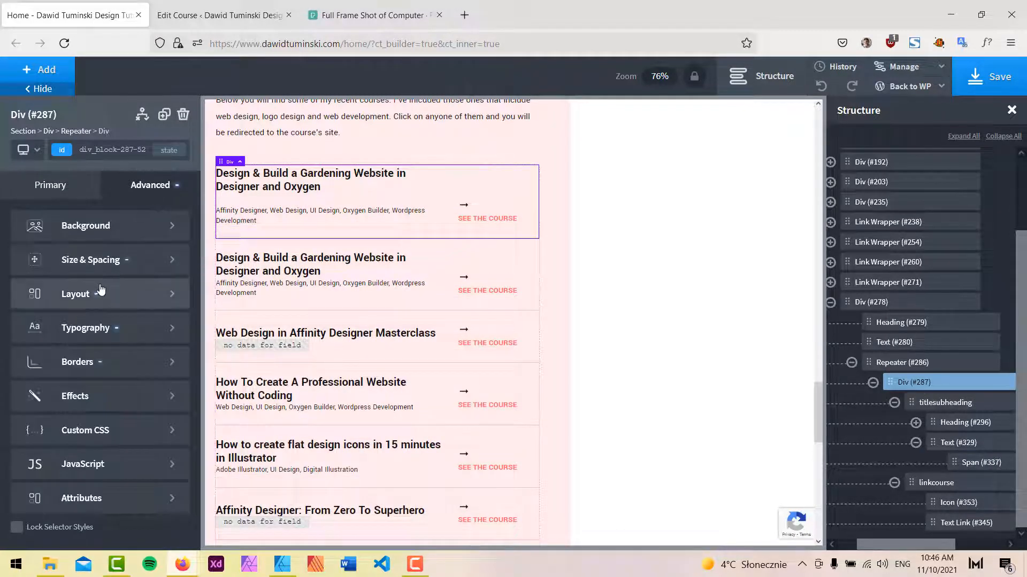
# Change the course Div's bottom border colour to the New Design Soft Pink swatch.
pyautogui.click(91, 354)
pyautogui.click(42, 266)
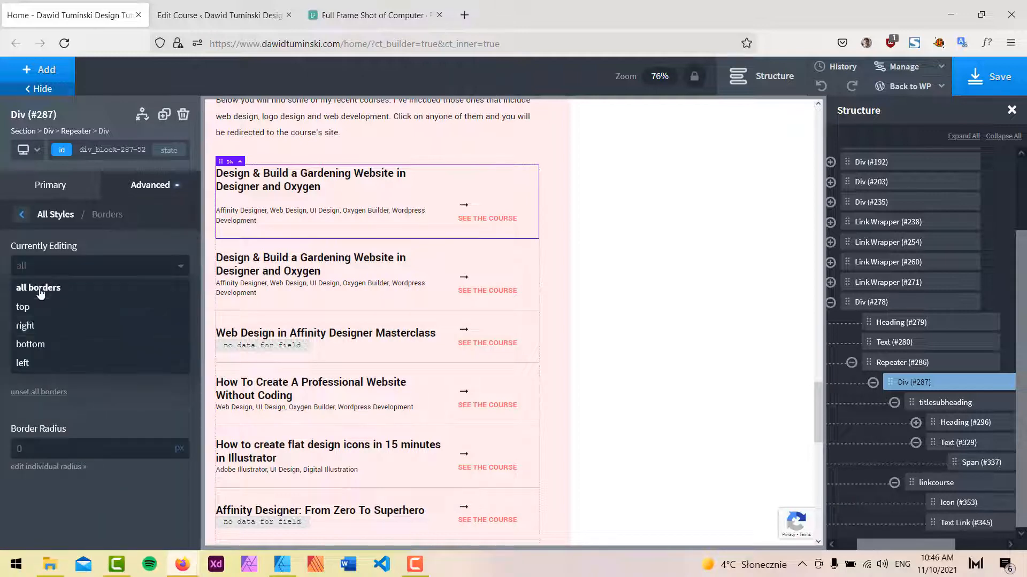
pyautogui.click(40, 341)
pyautogui.click(22, 315)
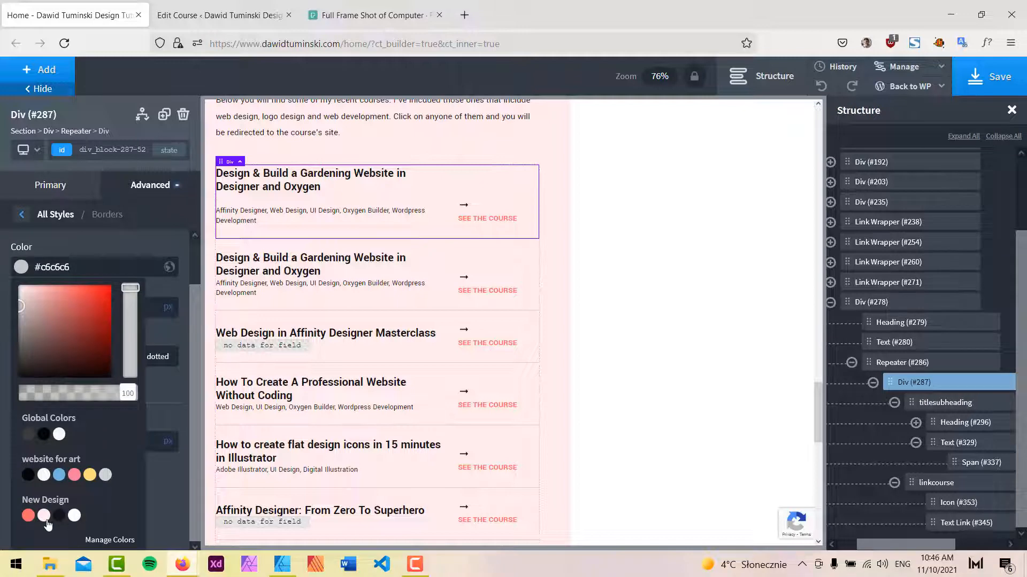
pyautogui.click(44, 516)
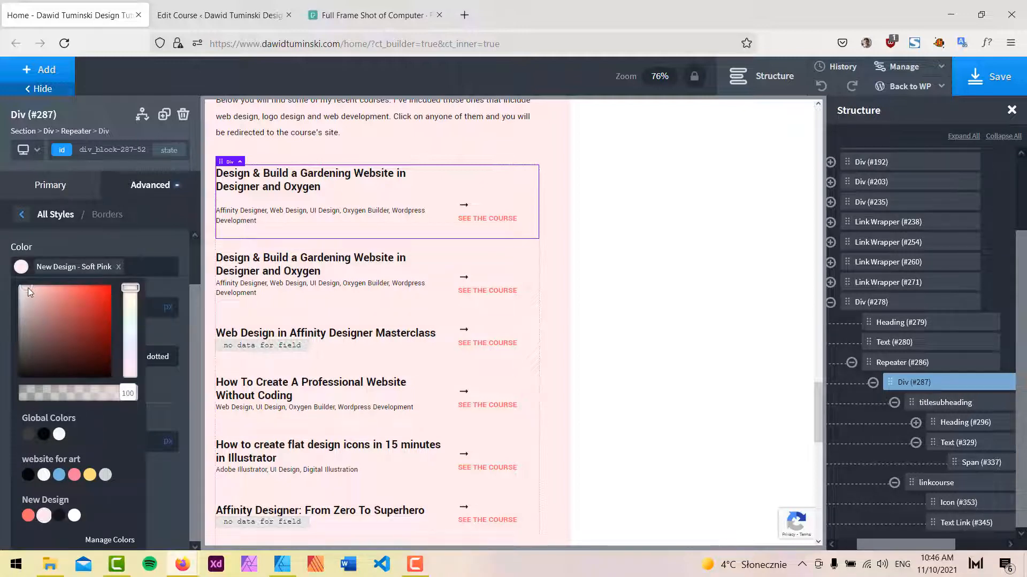
# Darken the course Div's bottom border colour to #dbc3c3 and save the page.
pyautogui.moveTo(28, 287); pyautogui.dragTo(28, 299)
pyautogui.click(996, 76)
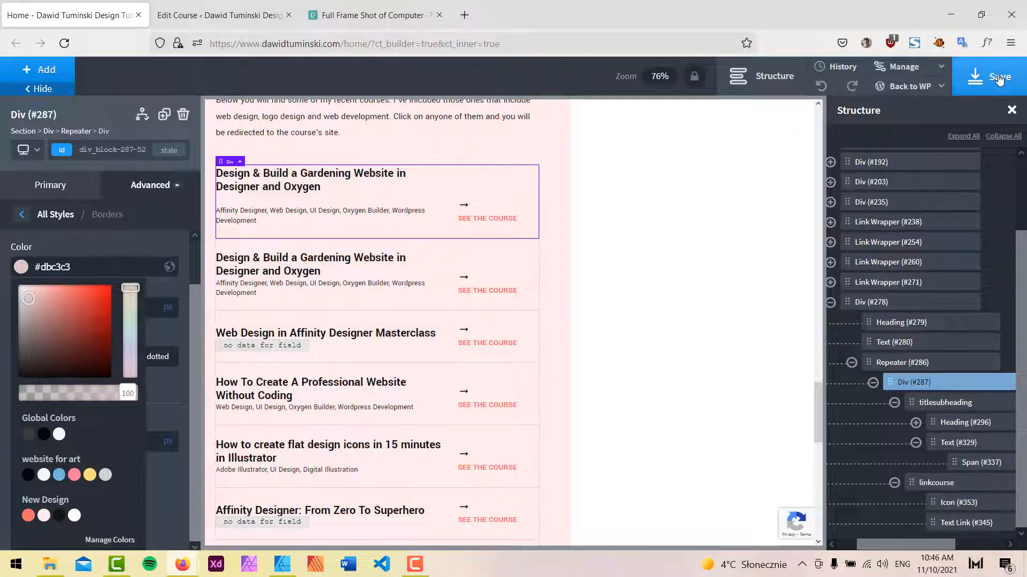
# Reload the live homepage to review the course list borders, then return to the builder.
pyautogui.moveTo(183, 564)
pyautogui.click(220, 528)
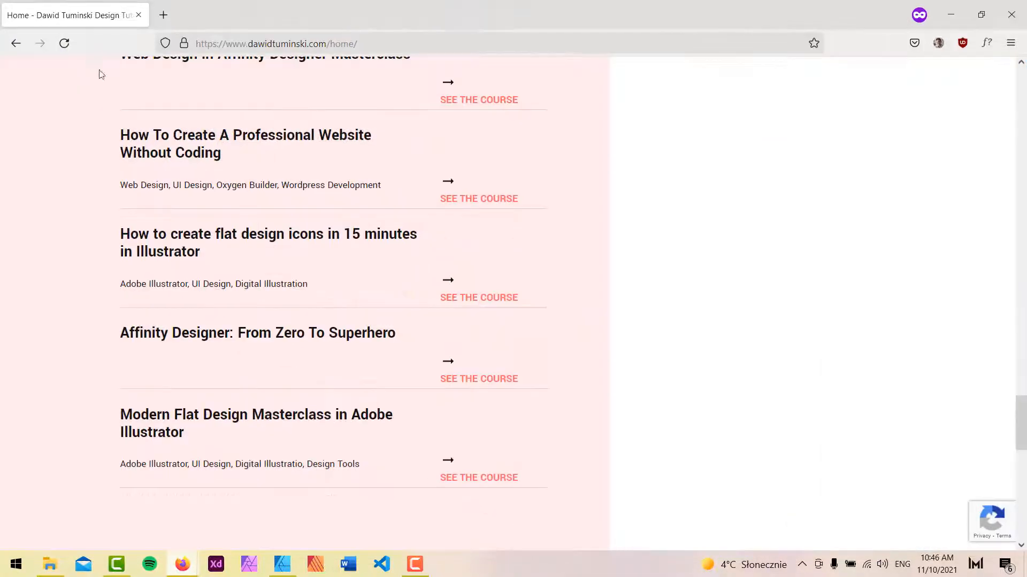
pyautogui.click(64, 43)
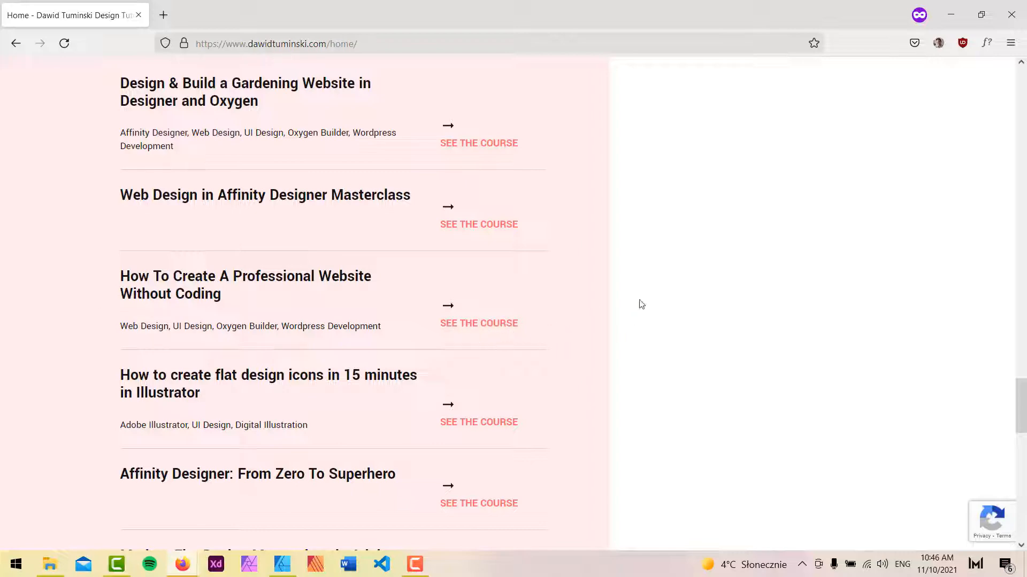
pyautogui.click(951, 14)
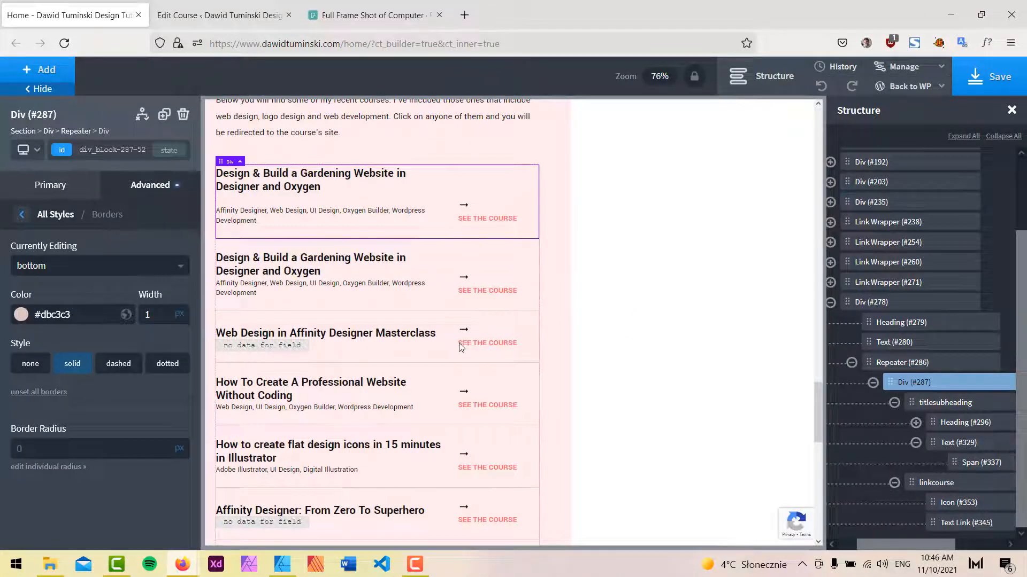
# Set the SEE THE COURSE text link's font size to 14 px.
pyautogui.click(487, 218)
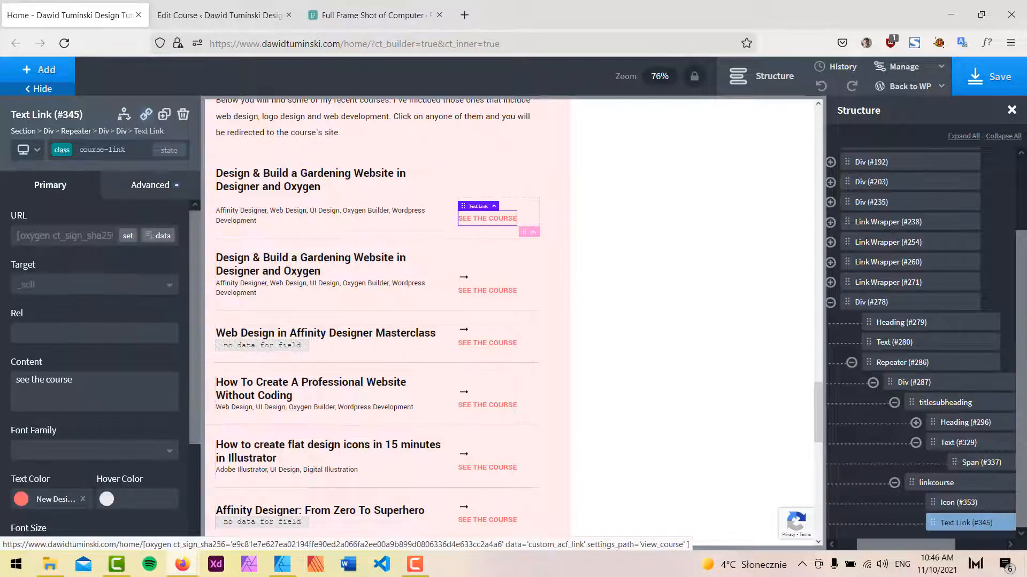
pyautogui.click(152, 185)
pyautogui.click(97, 336)
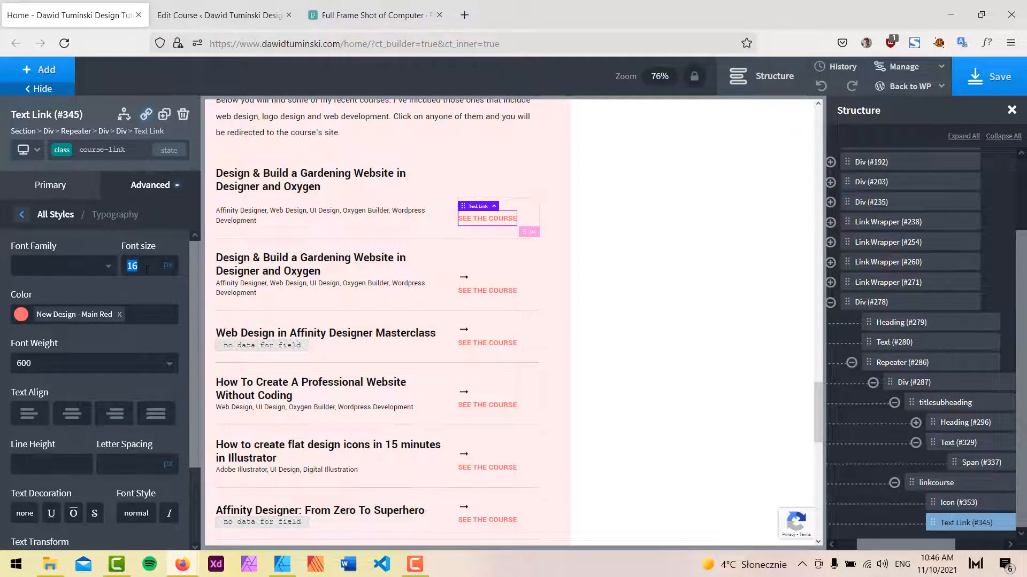
pyautogui.write('14')
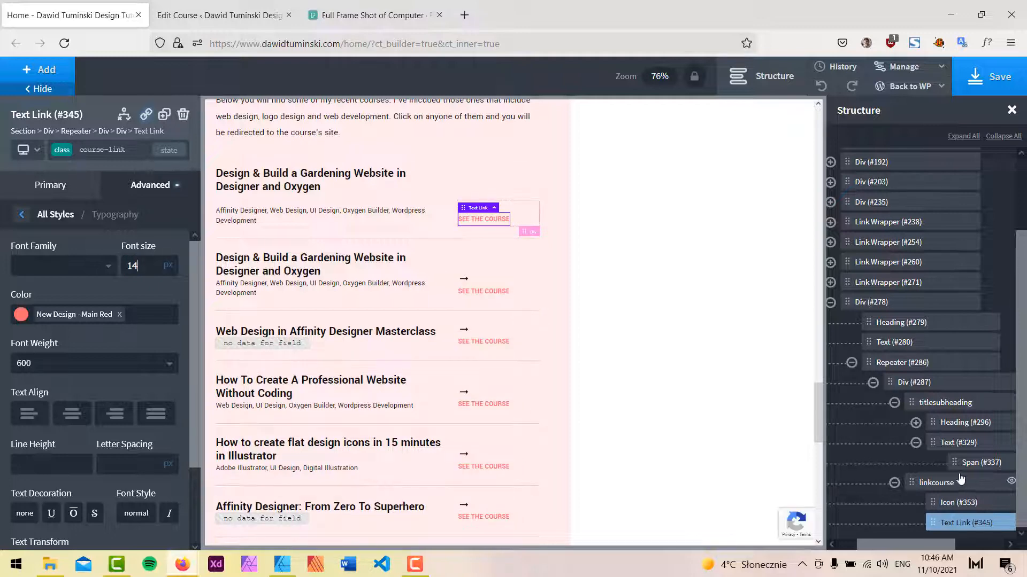
# Set the linkcourse div's width to 23.
pyautogui.click(951, 484)
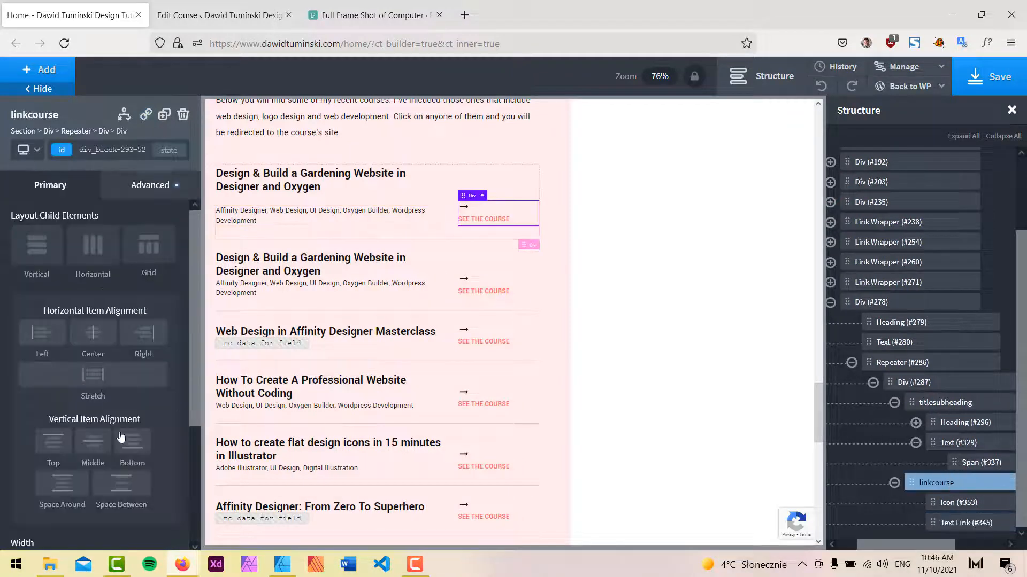
pyautogui.scroll(-3, 60, 430)
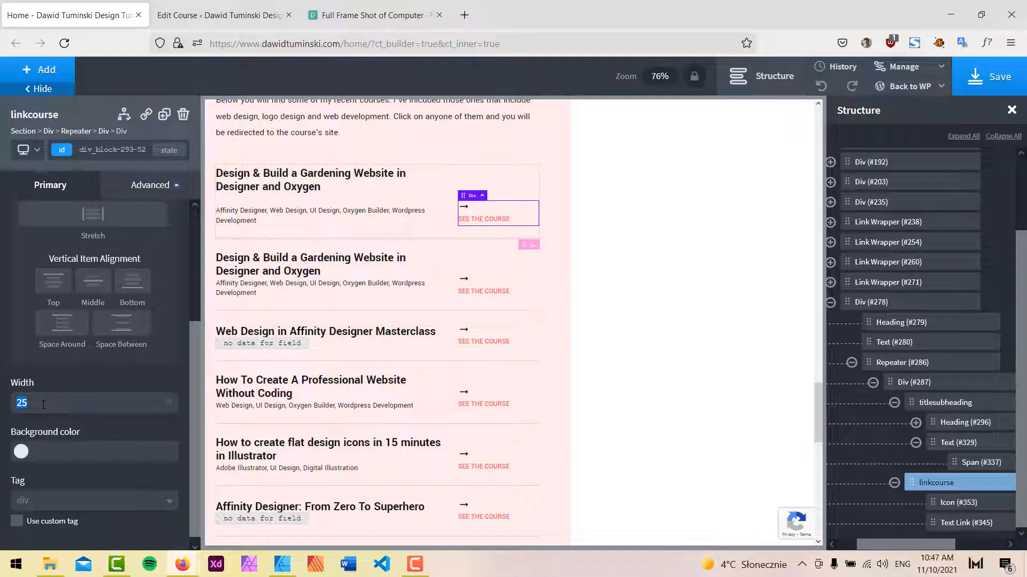
pyautogui.write('23')
# Set the titlesubheading div's width to 80.
pyautogui.click(945, 403)
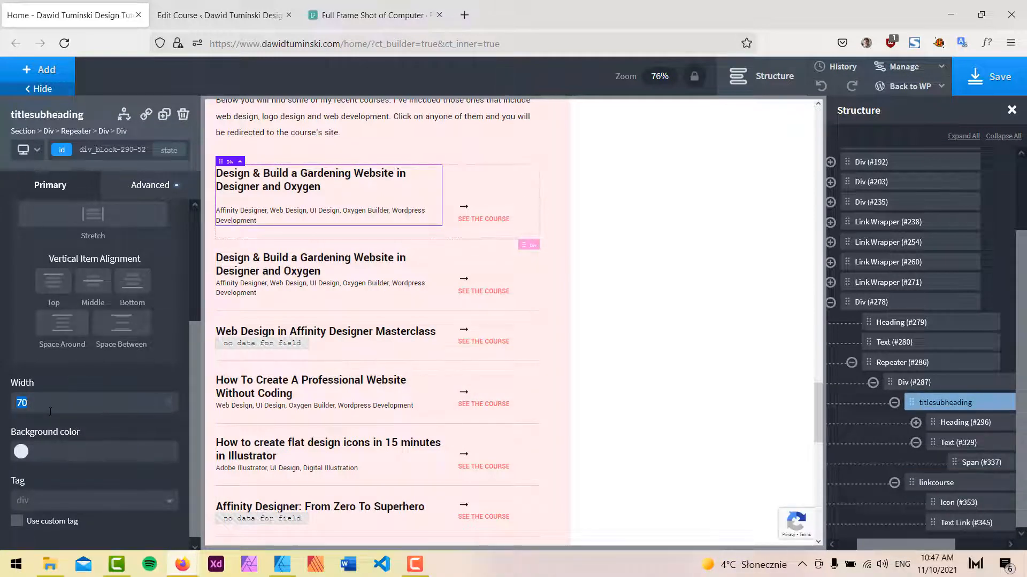
pyautogui.write('72')
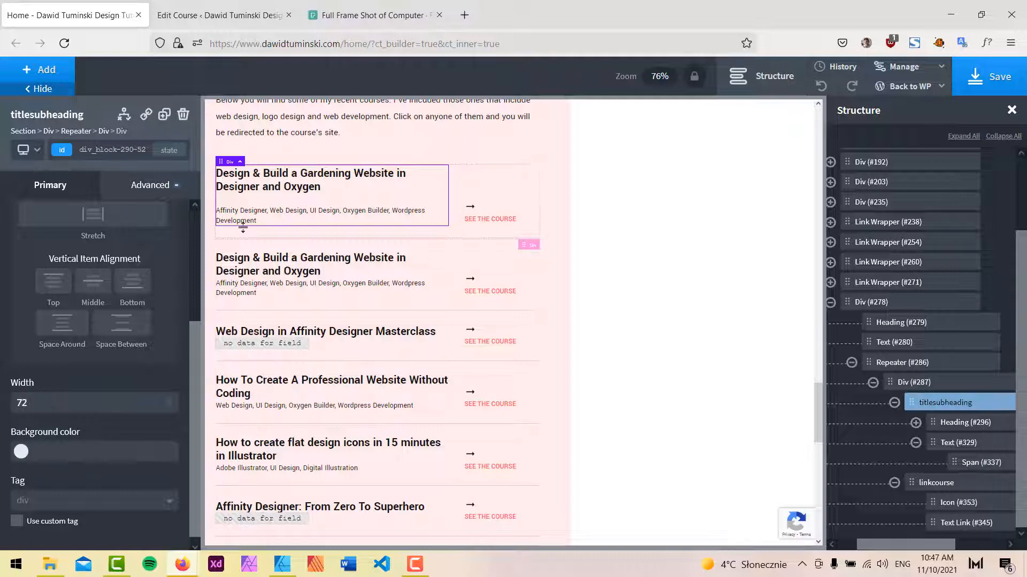
pyautogui.press('Up')
pyautogui.press('Up')
pyautogui.press('Up')
pyautogui.press('Up')
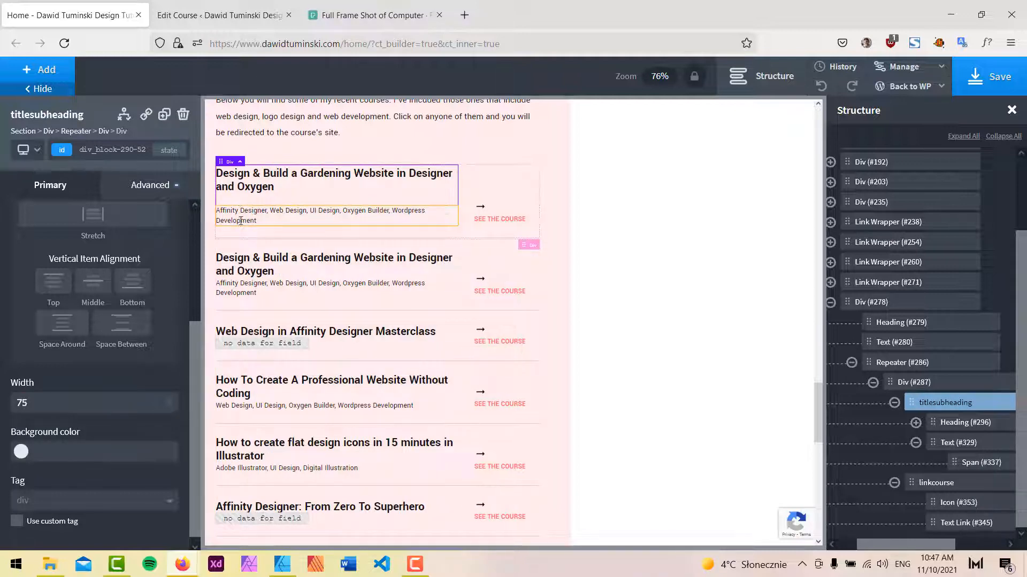
pyautogui.press('Up')
pyautogui.press('Up')
pyautogui.press('Up')
pyautogui.press('Up')
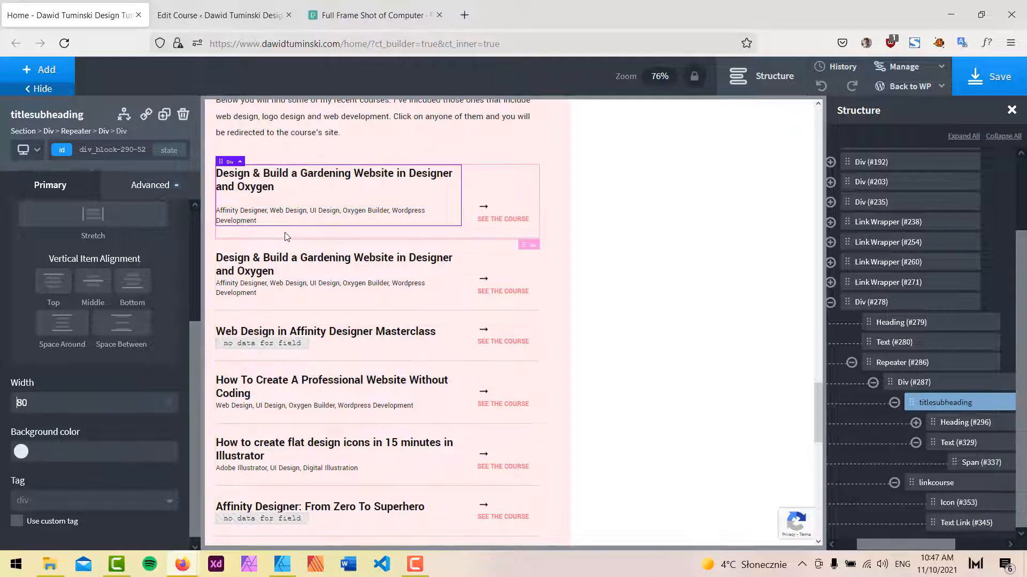
# Save the page and check the course column widths on the reloaded live homepage.
pyautogui.hotkey('ctrl', 's')
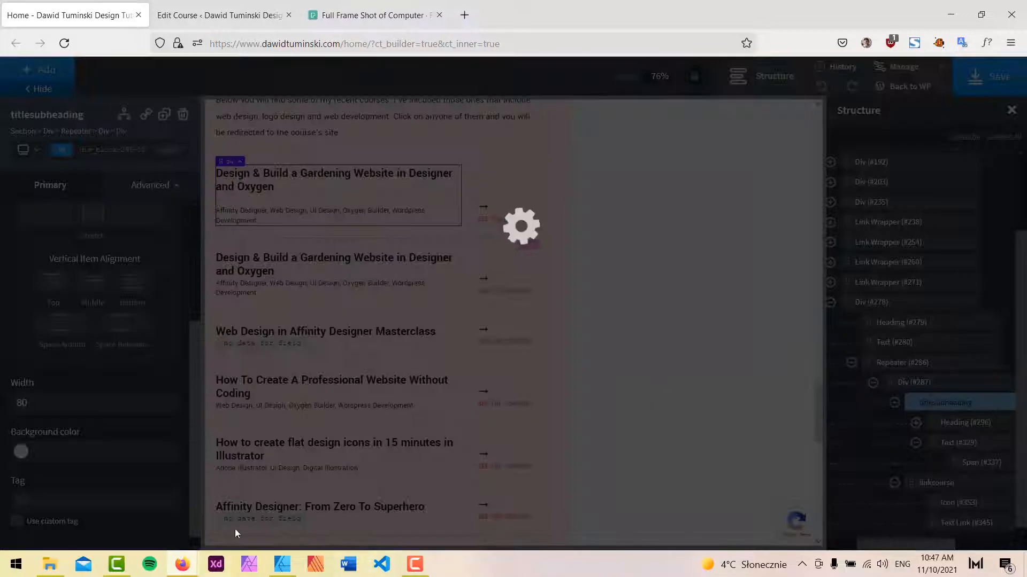
pyautogui.click(182, 564)
pyautogui.click(235, 511)
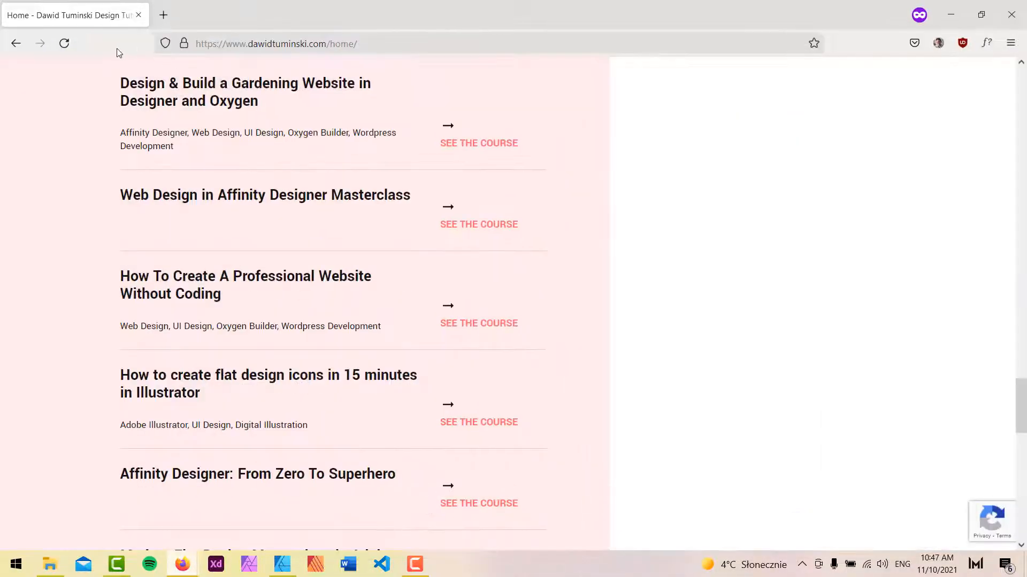
pyautogui.click(64, 43)
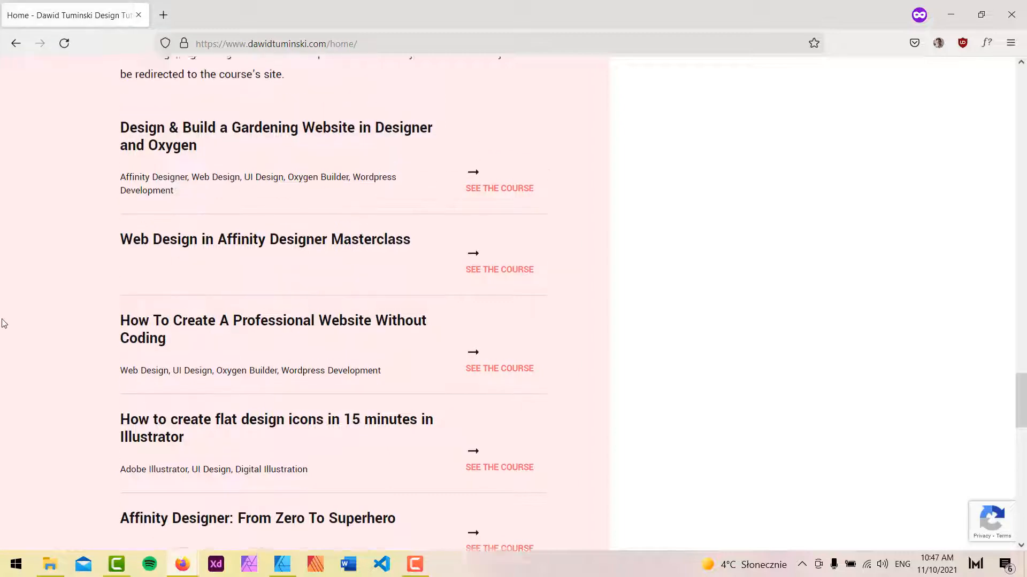
pyautogui.scroll(-3, 8, 354)
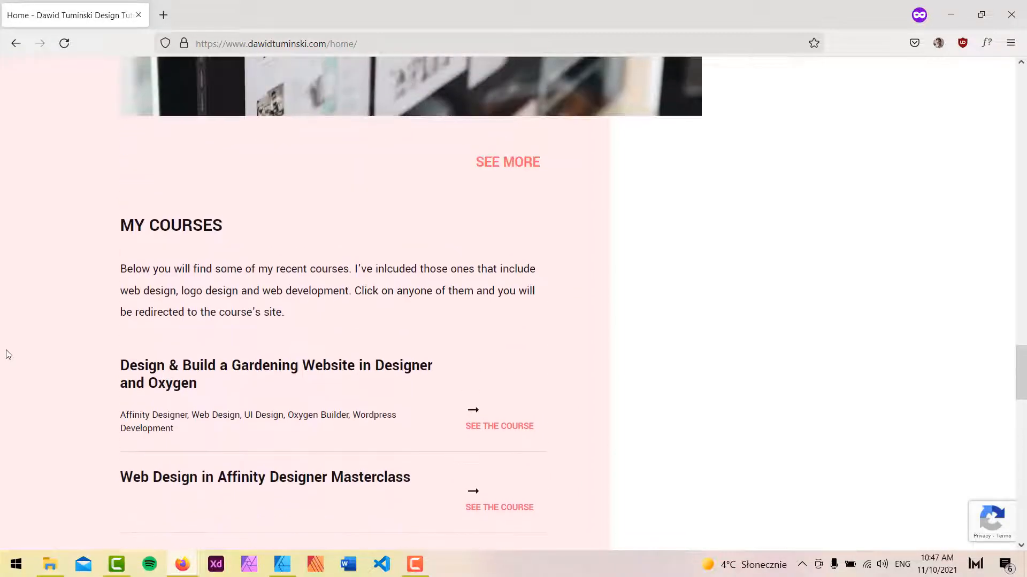
pyautogui.scroll(1, 3, 364)
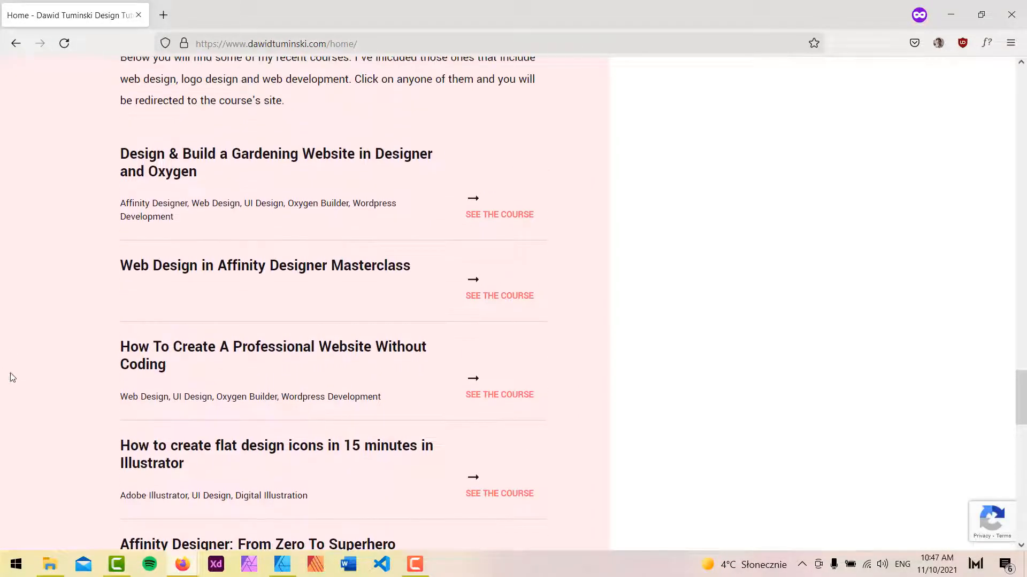
pyautogui.click(951, 14)
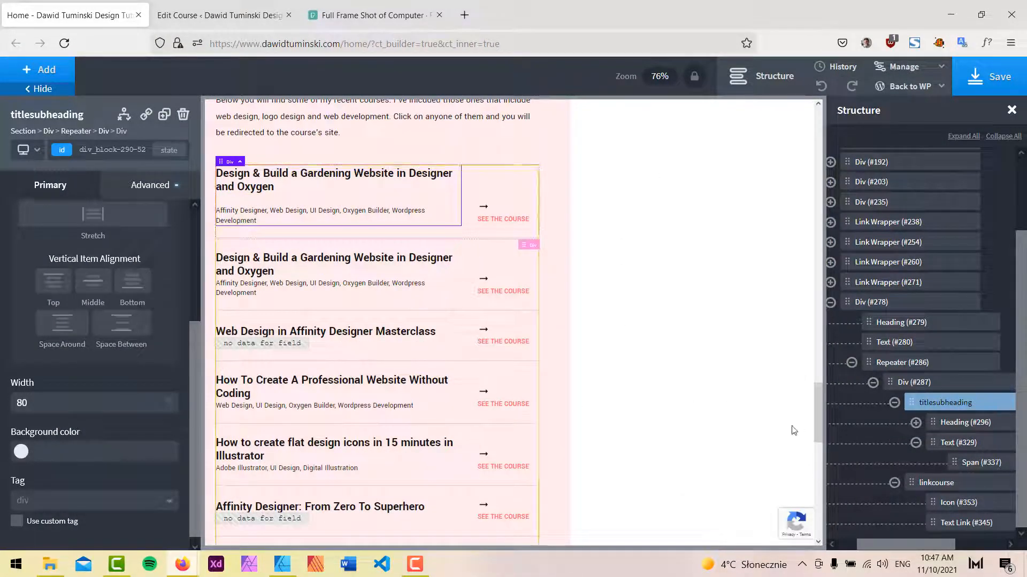
# Set the course Div (#287) top padding to 25 px and save the page.
pyautogui.click(921, 385)
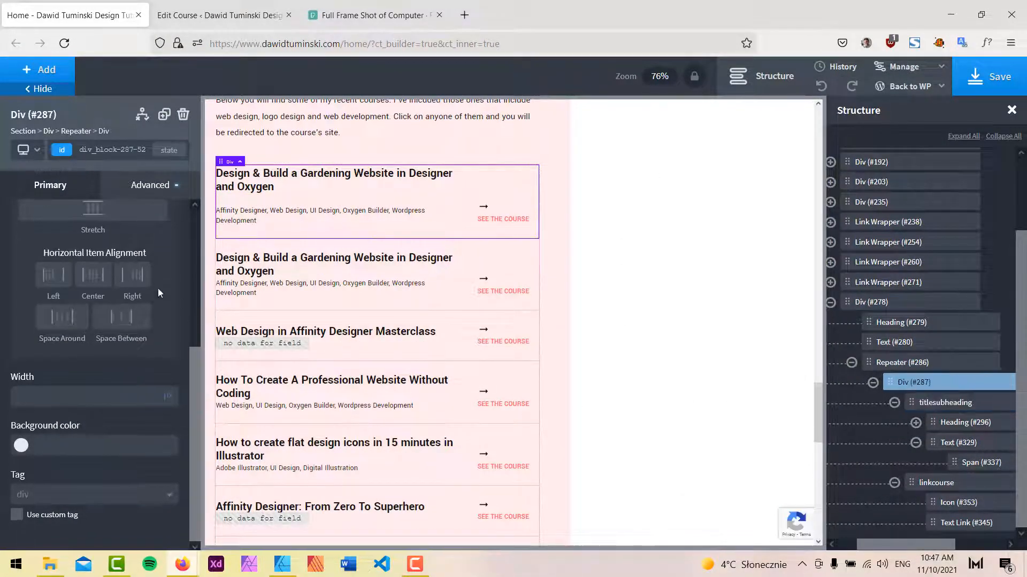
pyautogui.click(154, 186)
pyautogui.click(120, 262)
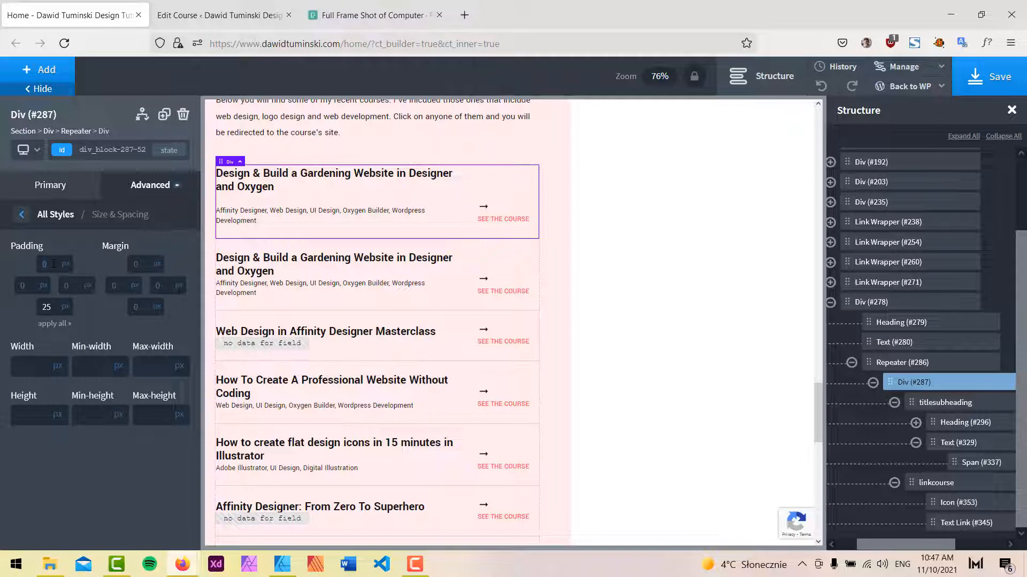
pyautogui.write('25')
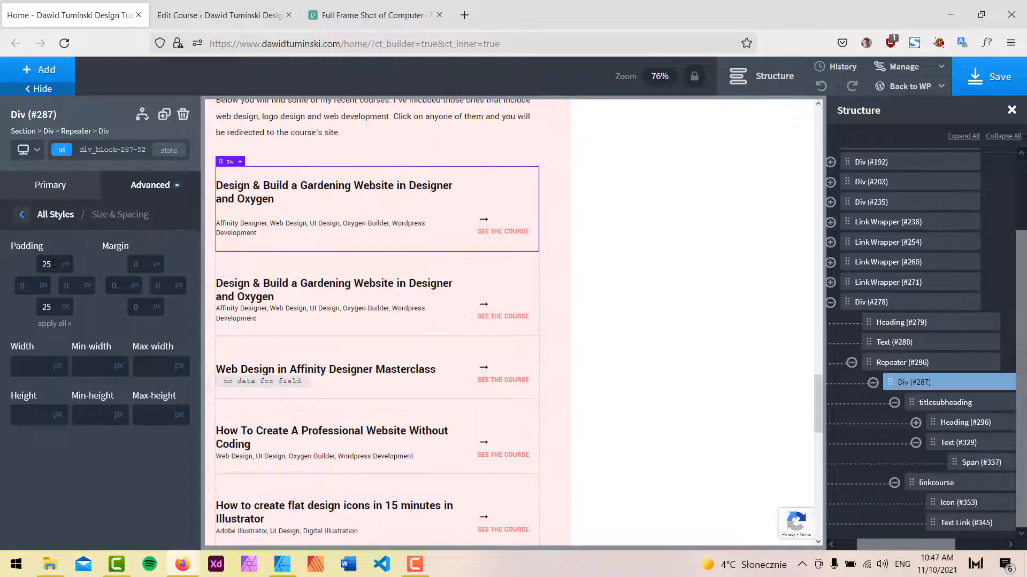
pyautogui.click(983, 94)
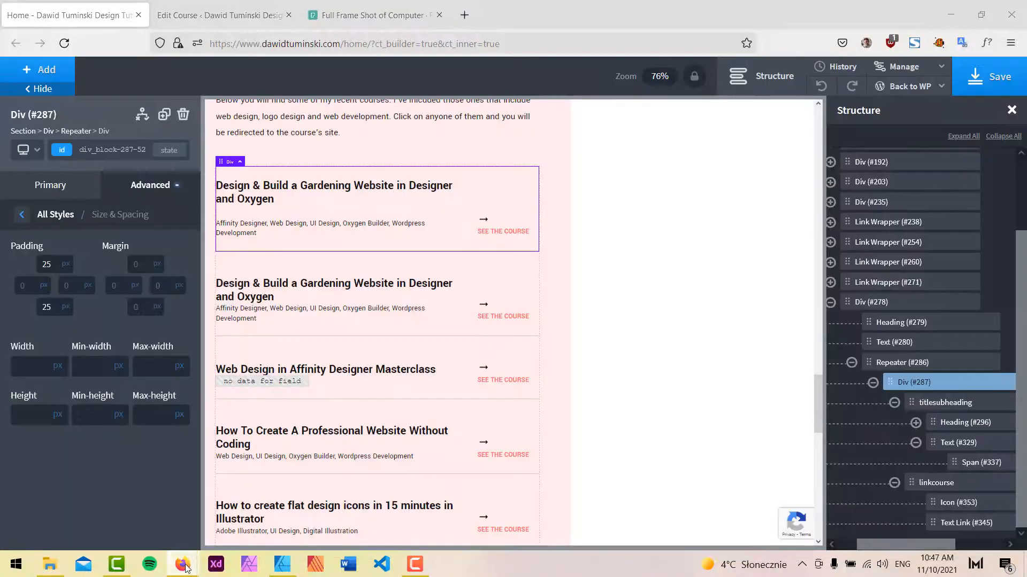
# Reload the live homepage to check the course item spacing.
pyautogui.hotkey('alt', 'Tab')
pyautogui.click(64, 43)
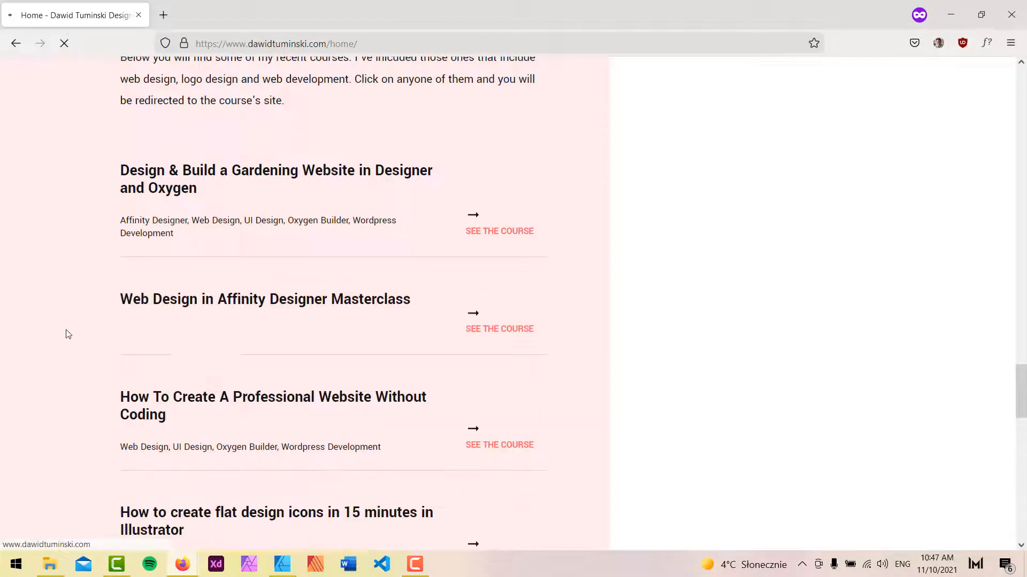
pyautogui.scroll(-3, 73, 326)
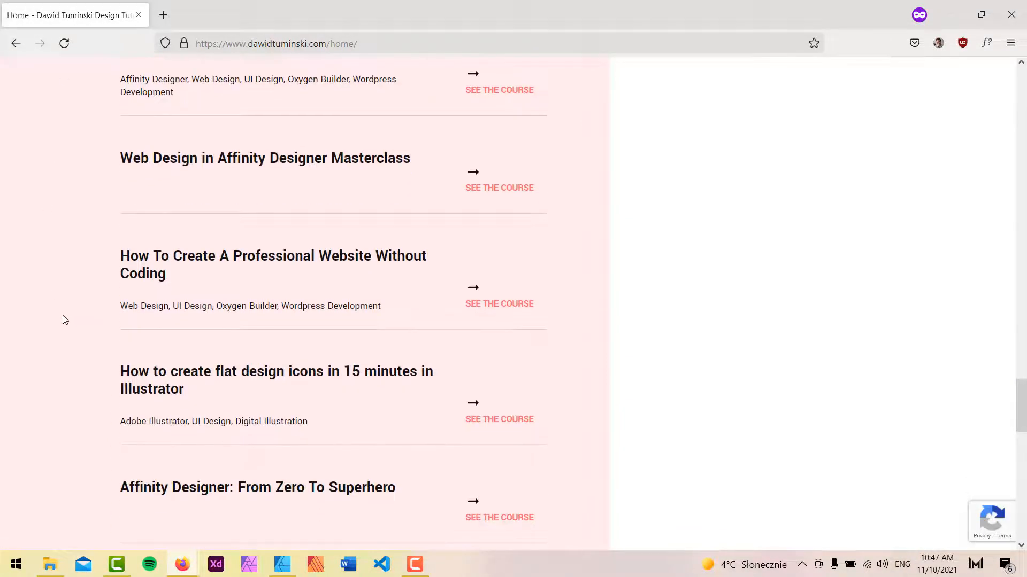
pyautogui.click(951, 14)
# Open the Design & Build a Gardening Website course for editing and copy its course tags.
pyautogui.click(219, 15)
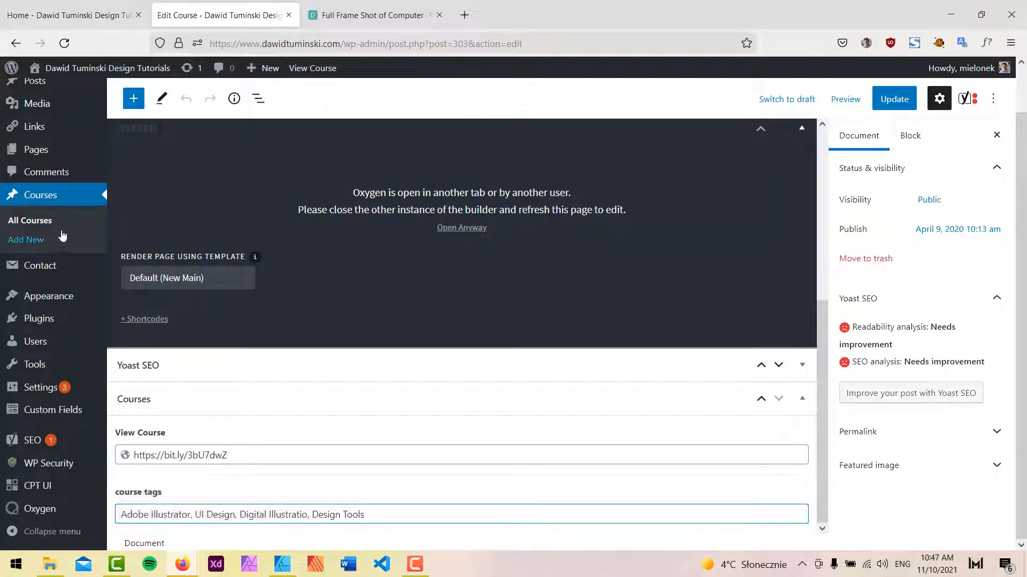
pyautogui.click(42, 221)
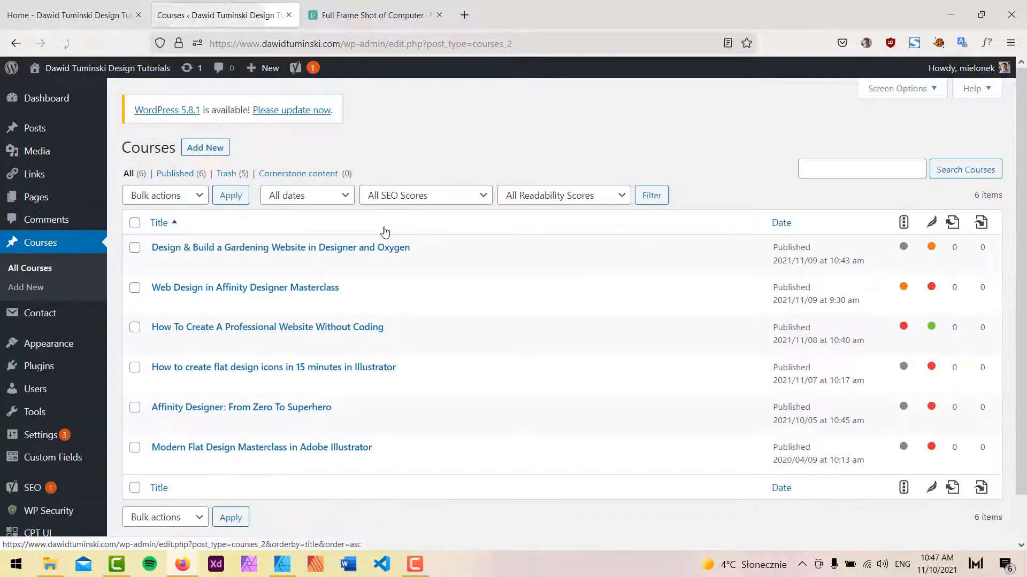
pyautogui.moveTo(158, 306)
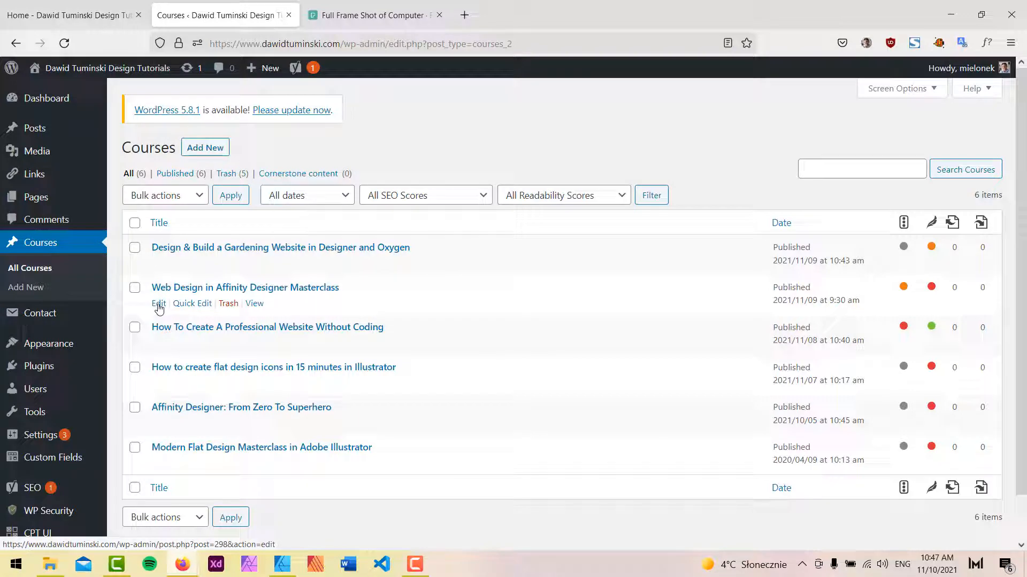
pyautogui.click(159, 264)
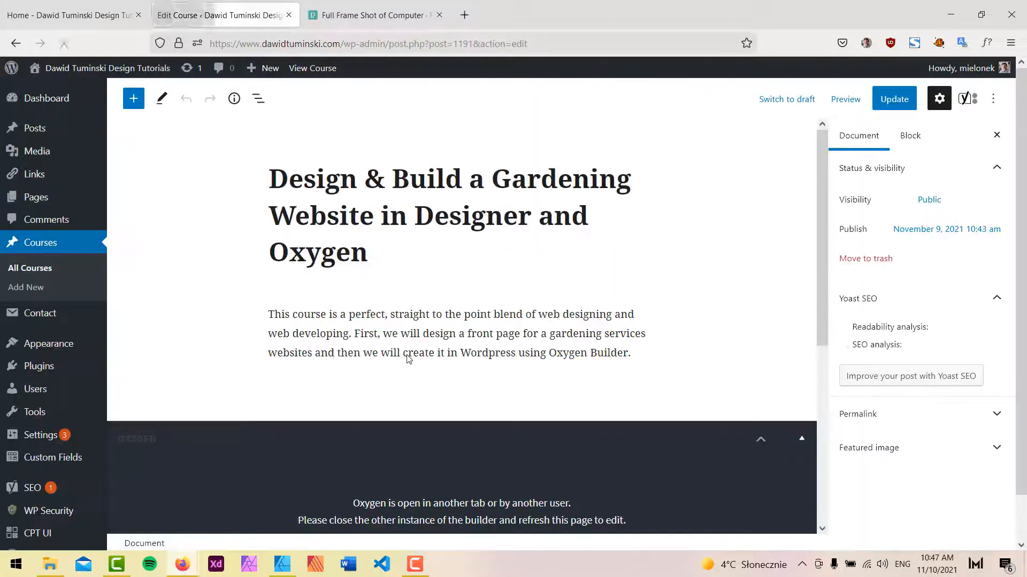
pyautogui.scroll(-8, 408, 356)
pyautogui.click(290, 514)
pyautogui.tripleClick(289, 512)
pyautogui.hotkey('ctrl', 'c')
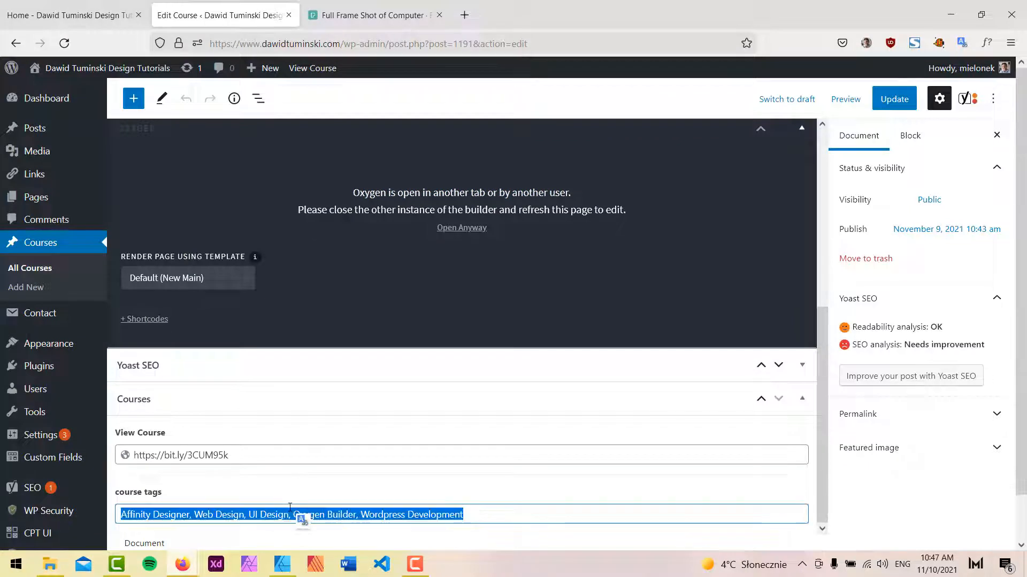
# Paste the copied tags into the Web Design in Affinity Designer Masterclass course's course tags field and update the course.
pyautogui.click(45, 269)
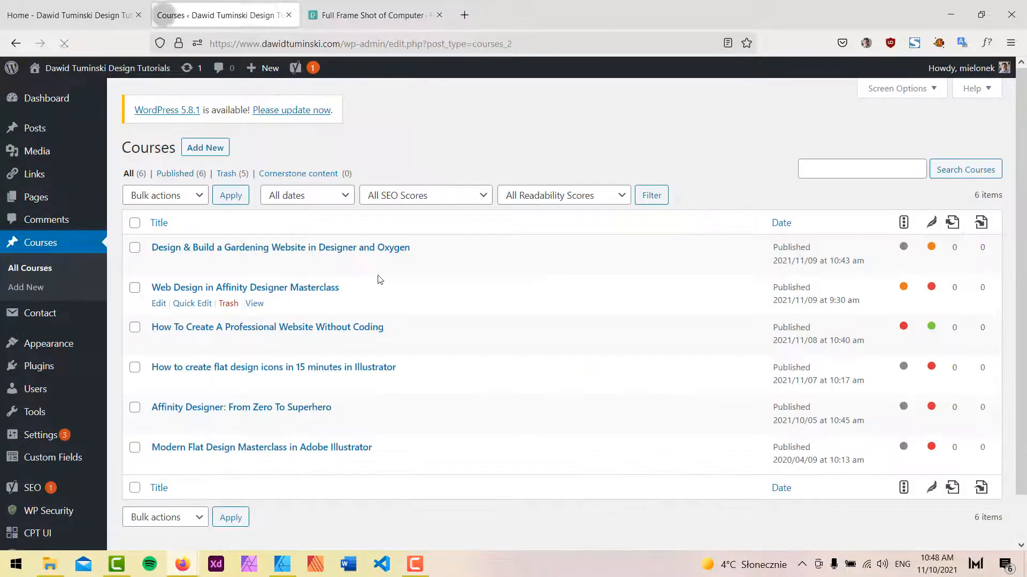
pyautogui.click(157, 304)
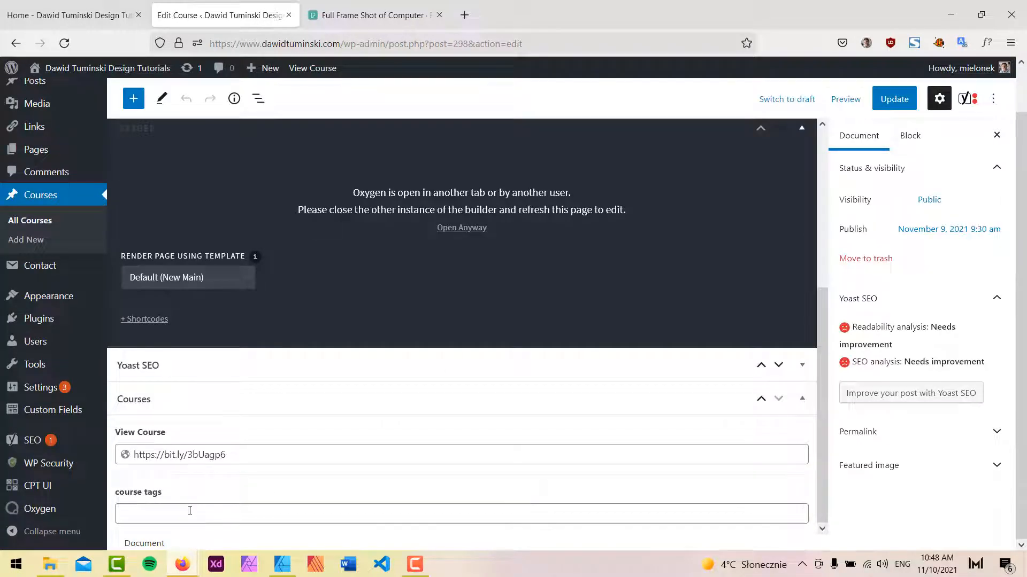
pyautogui.click(190, 514)
pyautogui.hotkey('ctrl', 'v')
pyautogui.click(893, 100)
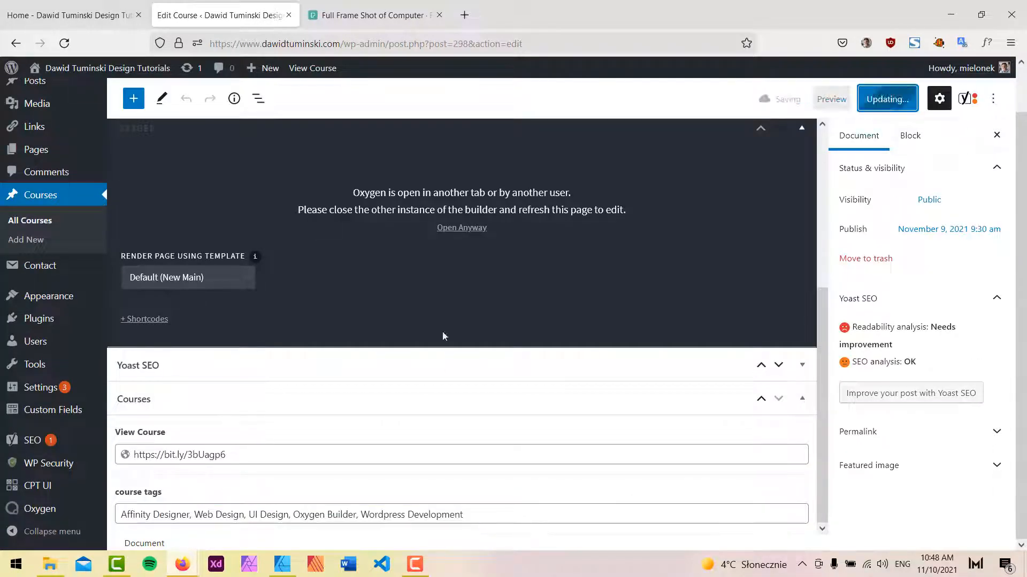
pyautogui.click(45, 222)
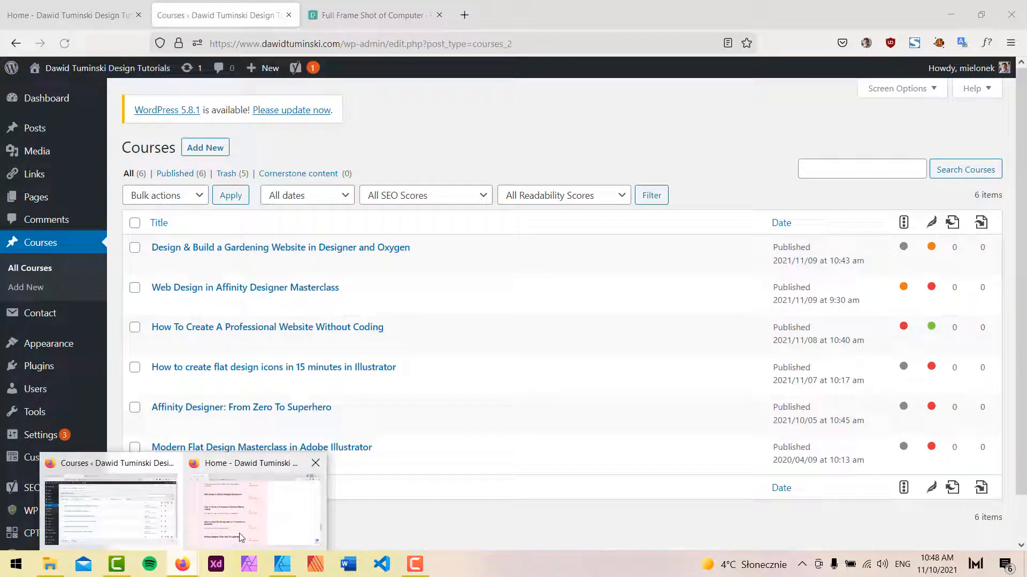
pyautogui.click(240, 537)
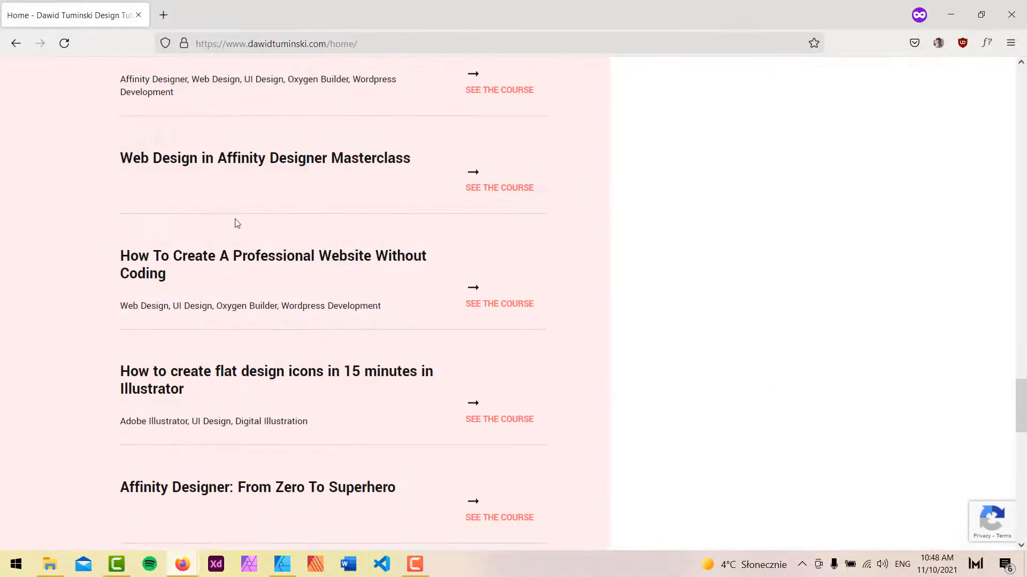
# Open the Affinity Designer: From Zero To Superhero course for editing from the courses list.
pyautogui.scroll(-3, 232, 200)
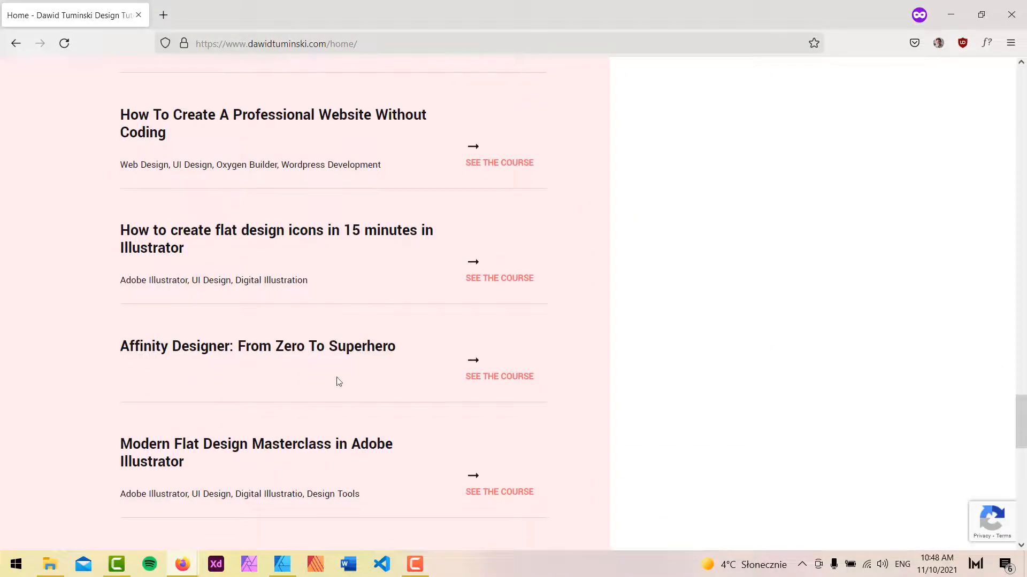
pyautogui.click(957, 8)
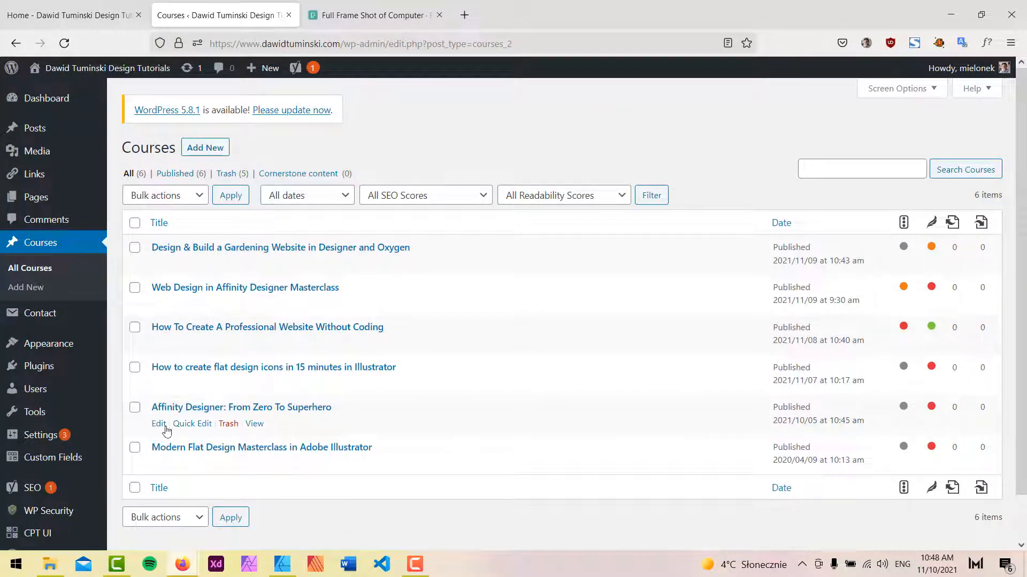
pyautogui.click(158, 423)
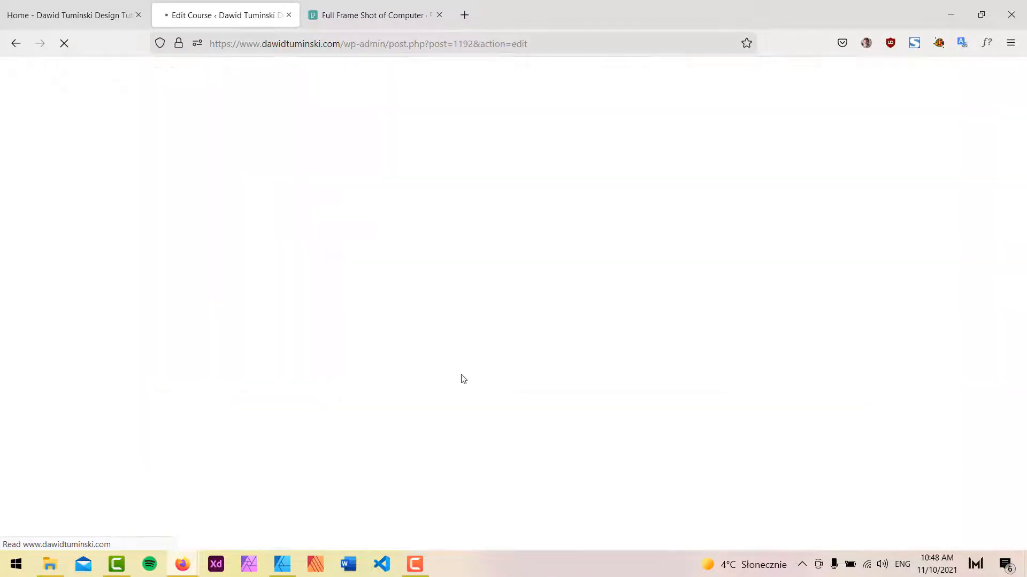
# Set the course's course tags to Affinity Designer, Design Tools, UI Design and update the course.
pyautogui.scroll(-5, 461, 378)
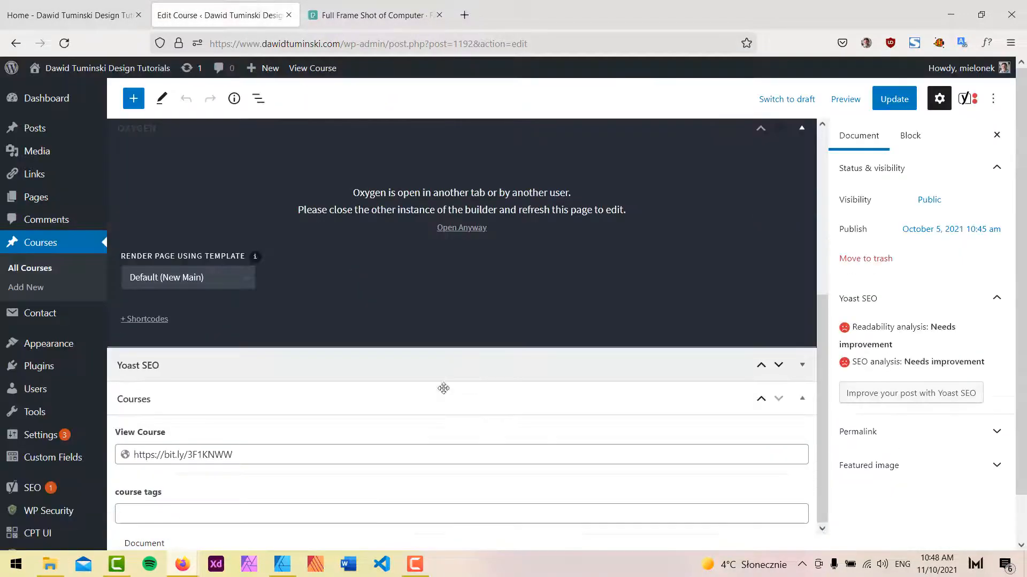
pyautogui.click(272, 516)
pyautogui.hotkey('ctrl', 'v')
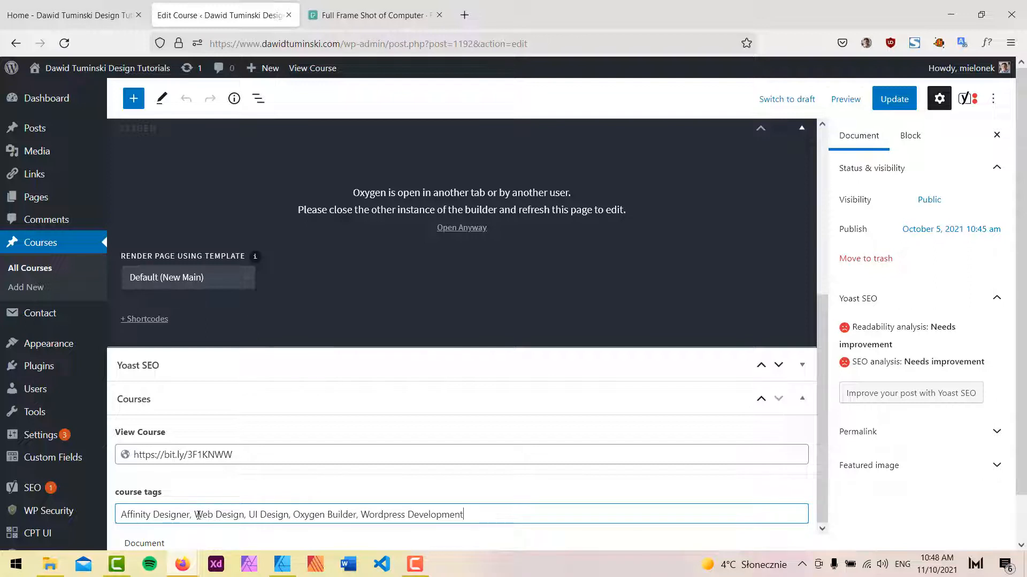
pyautogui.moveTo(193, 514); pyautogui.dragTo(682, 541)
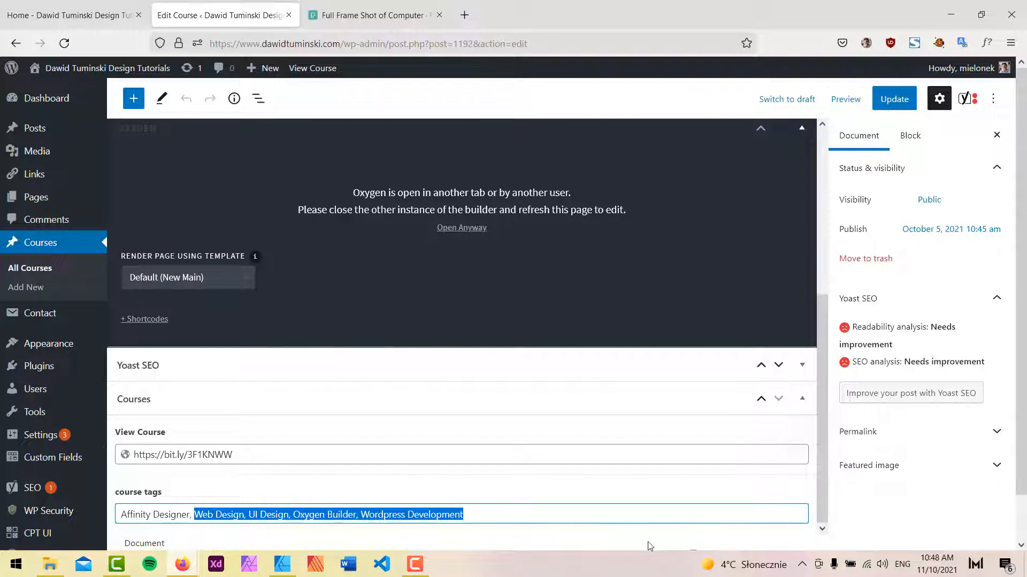
pyautogui.write('D')
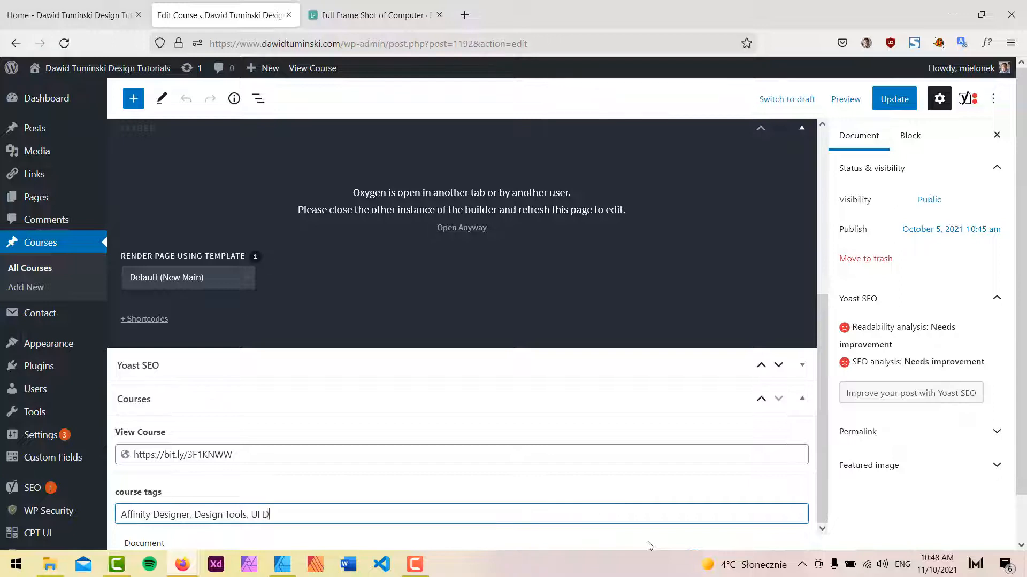
pyautogui.click(894, 99)
# Reload the live homepage and scroll through the course list to check each course's tags.
pyautogui.moveTo(182, 564)
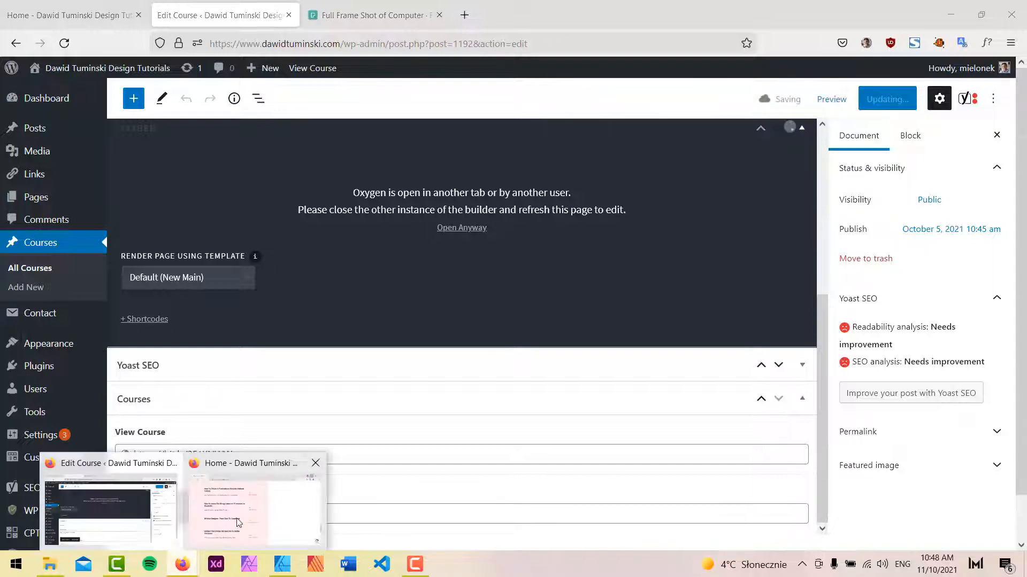
pyautogui.click(257, 497)
pyautogui.click(57, 47)
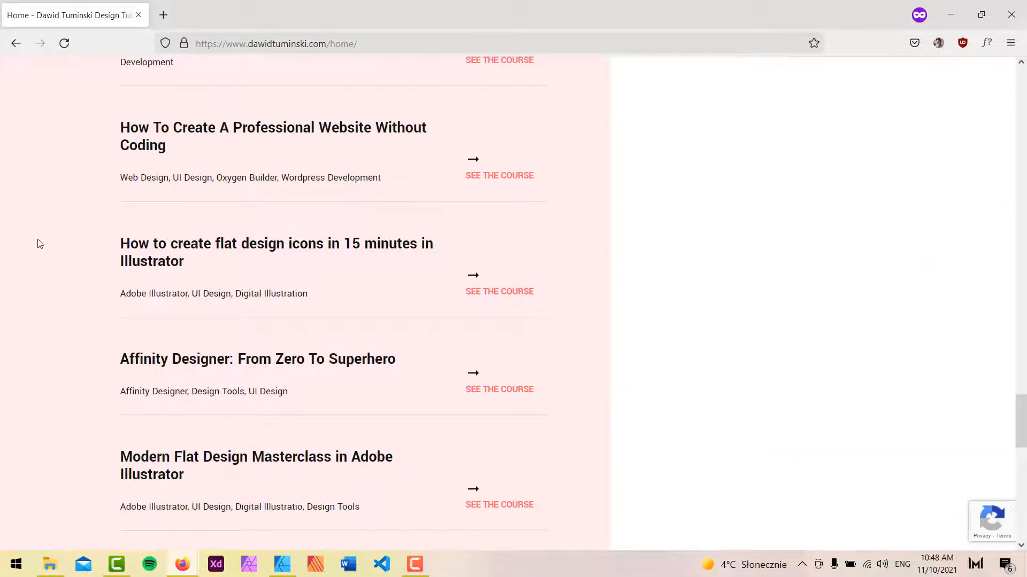
pyautogui.scroll(-4, 39, 244)
pyautogui.scroll(6, 36, 236)
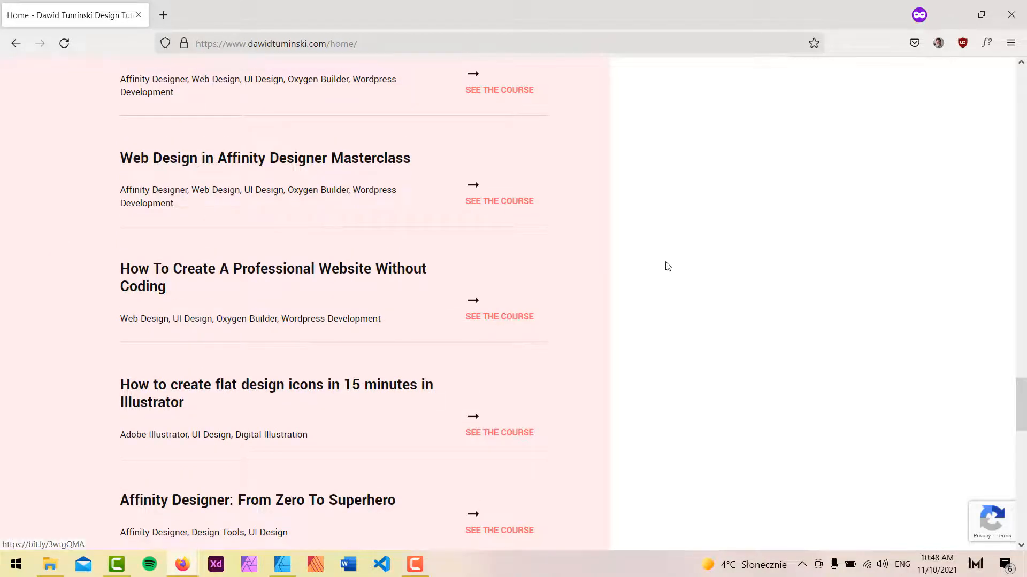
pyautogui.scroll(4, 689, 268)
pyautogui.scroll(-3, 710, 270)
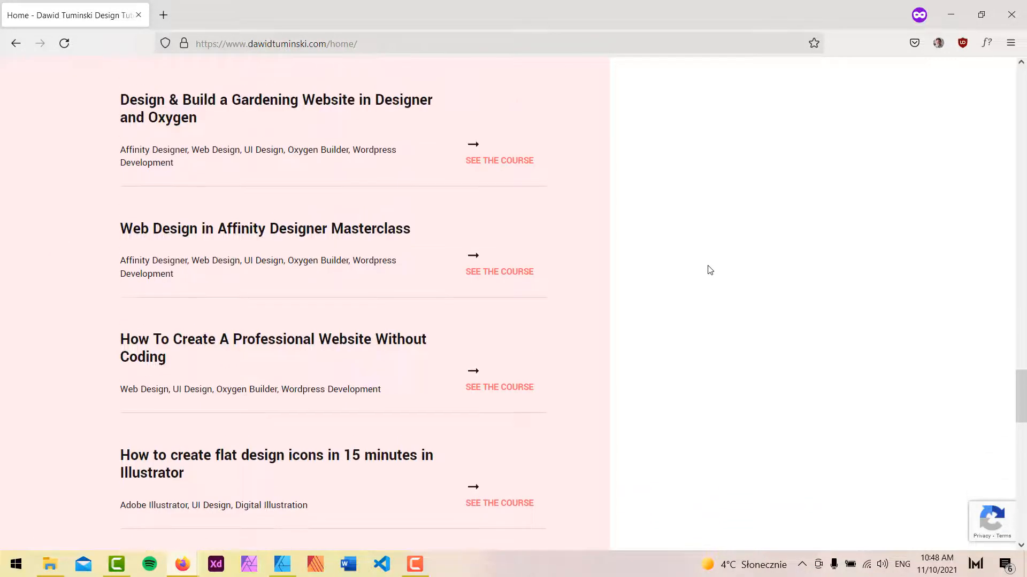
pyautogui.scroll(1, 346, 188)
pyautogui.scroll(-4, 346, 188)
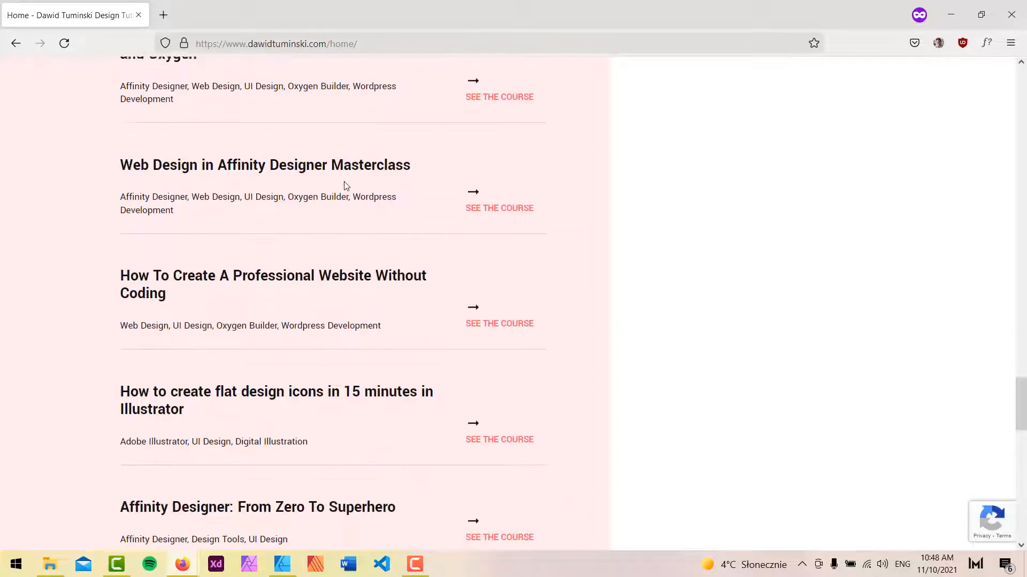
# Limit the Repeater (#286) query to 2 posts per page and apply the query parameters.
pyautogui.click(950, 15)
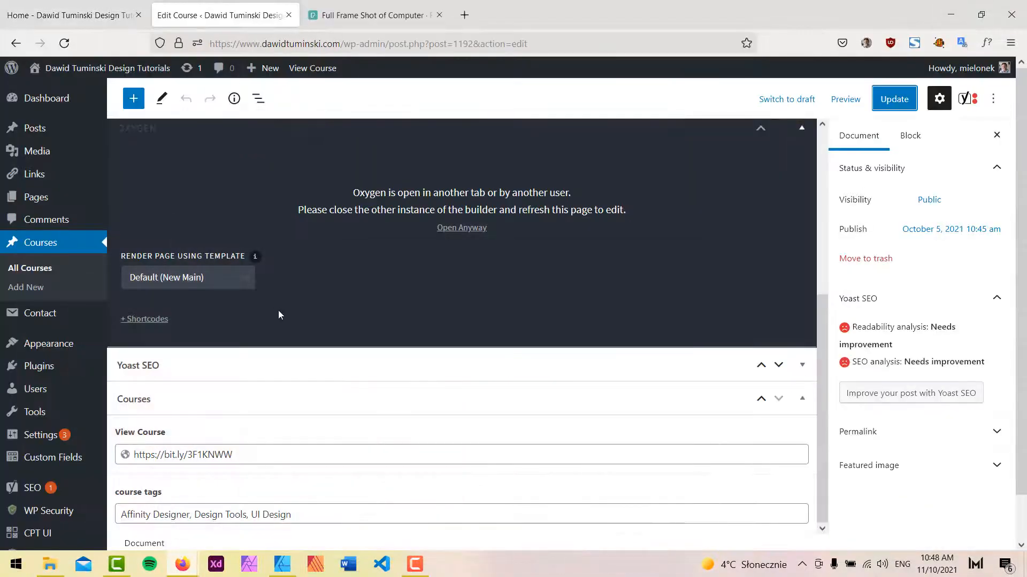
pyautogui.click(60, 6)
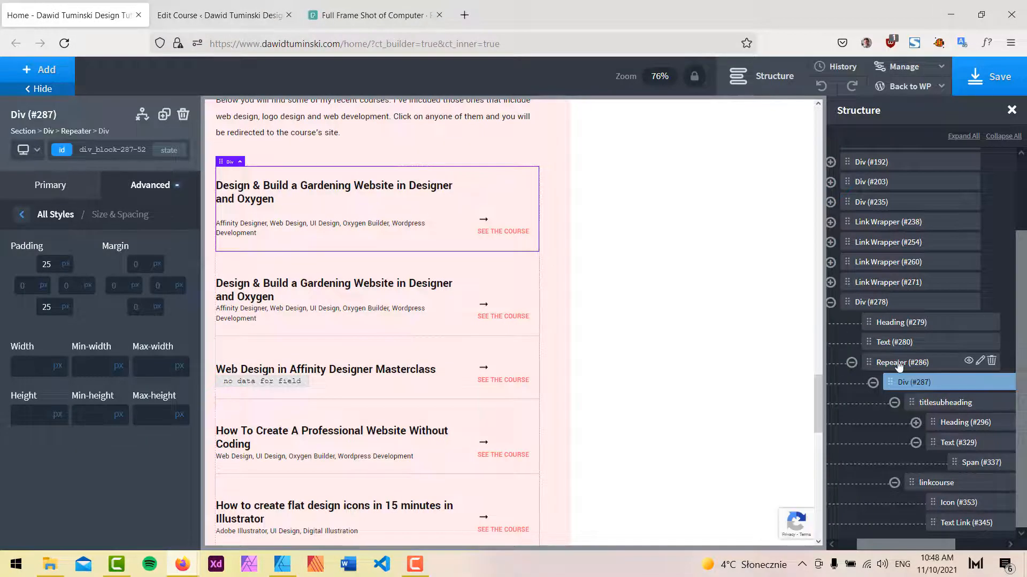
pyautogui.click(538, 339)
pyautogui.click(91, 229)
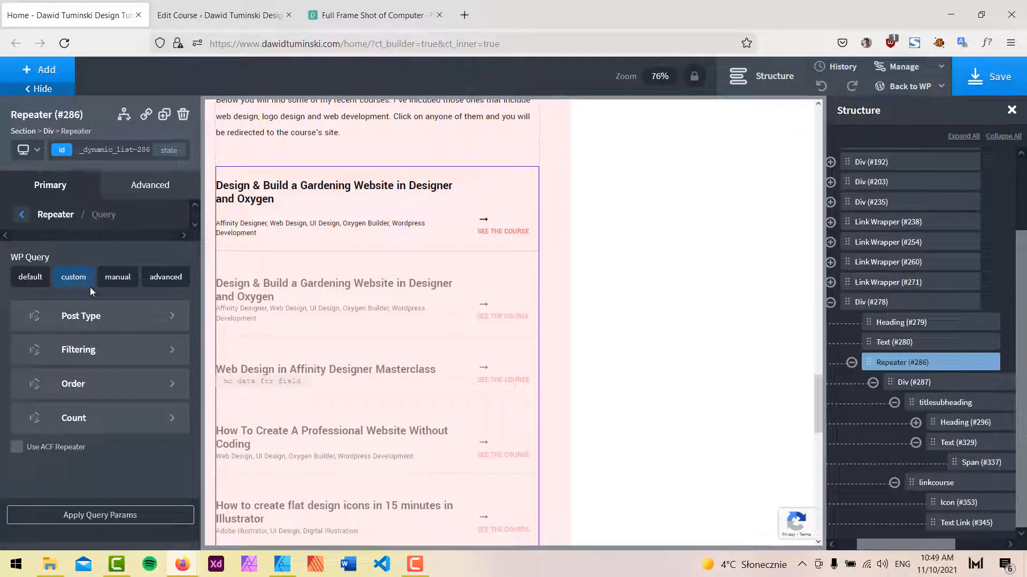
pyautogui.click(96, 419)
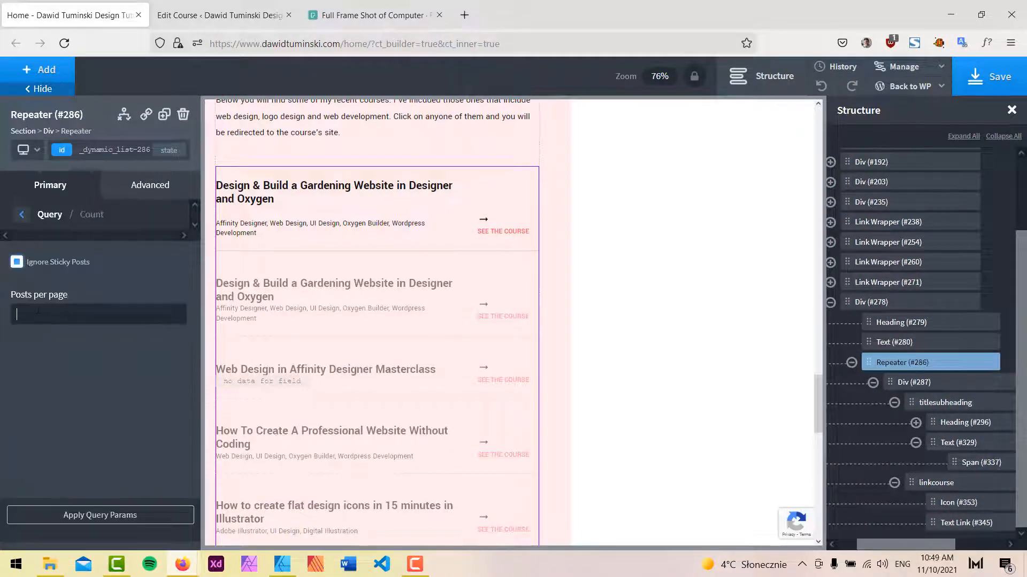
pyautogui.click(129, 511)
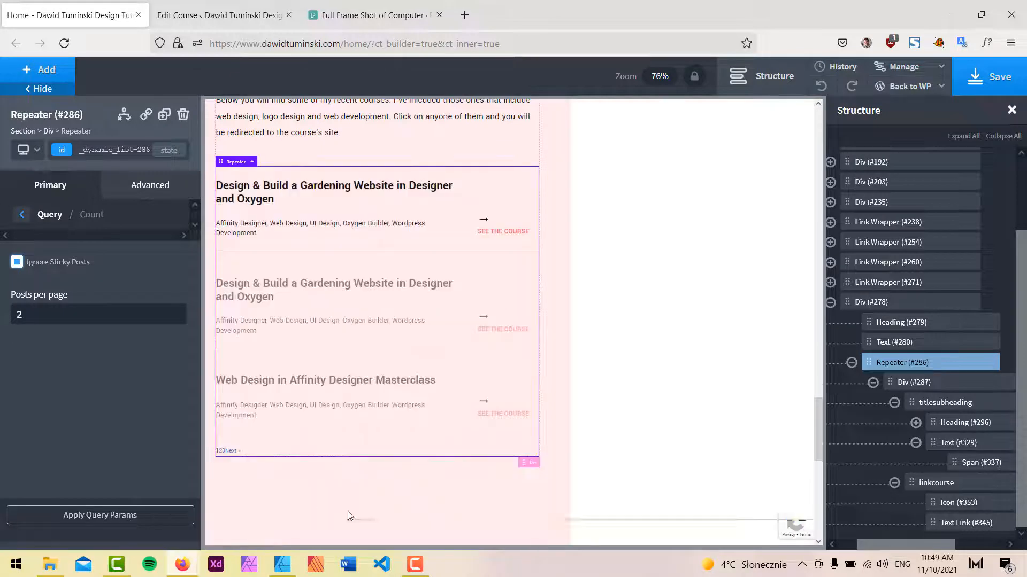
# Examine the mockup's link placed below the course list in the MY COURSES section.
pyautogui.click(283, 566)
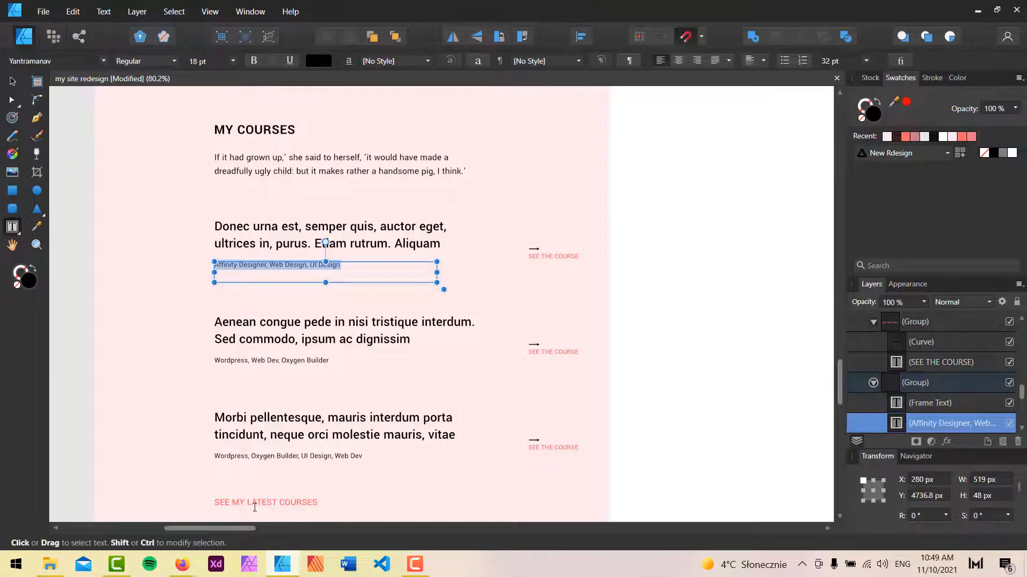
pyautogui.scroll(2, 480, 308)
pyautogui.scroll(1, 480, 309)
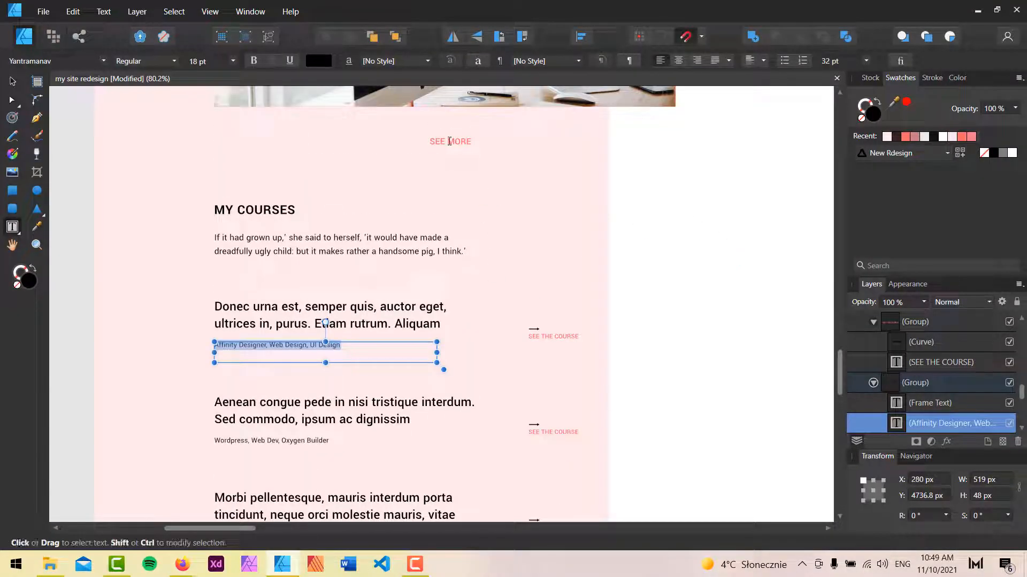
pyautogui.click(449, 141)
pyautogui.scroll(-5, 509, 339)
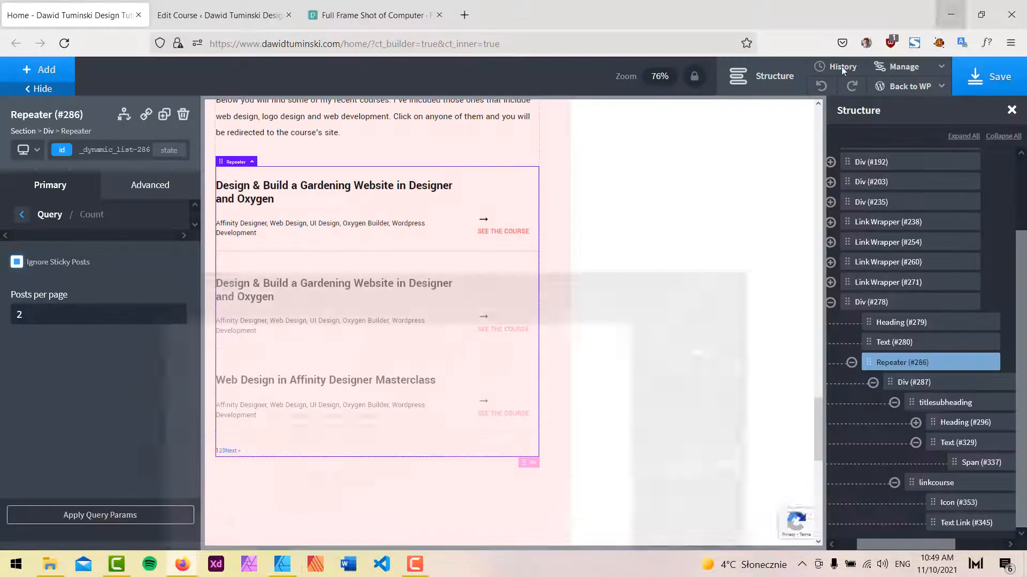
pyautogui.click(977, 10)
# Duplicate the SEE MORE link wrapper (#271) and move the copy below the courses Div (#278).
pyautogui.scroll(4, 511, 249)
pyautogui.click(512, 233)
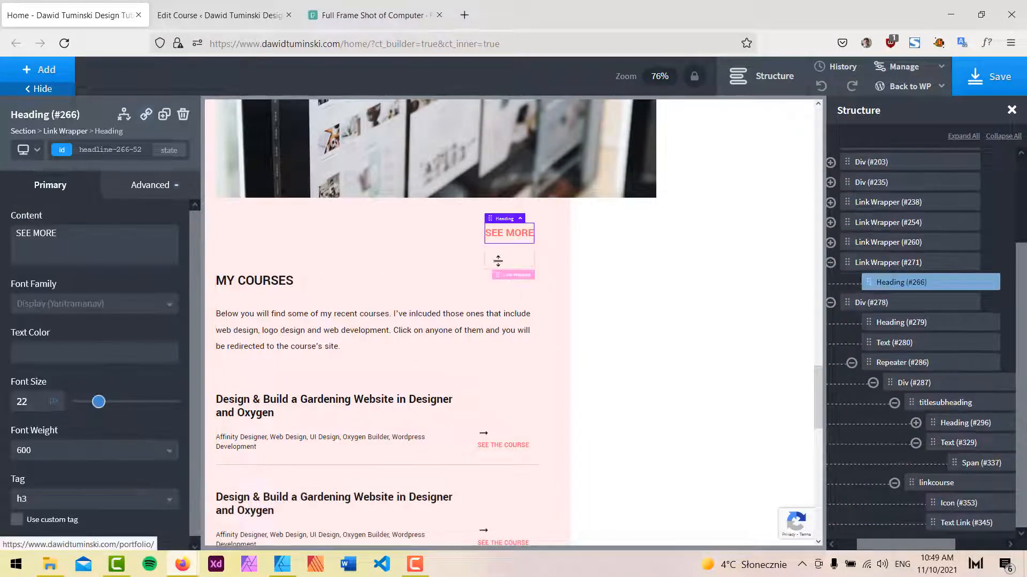
pyautogui.click(885, 263)
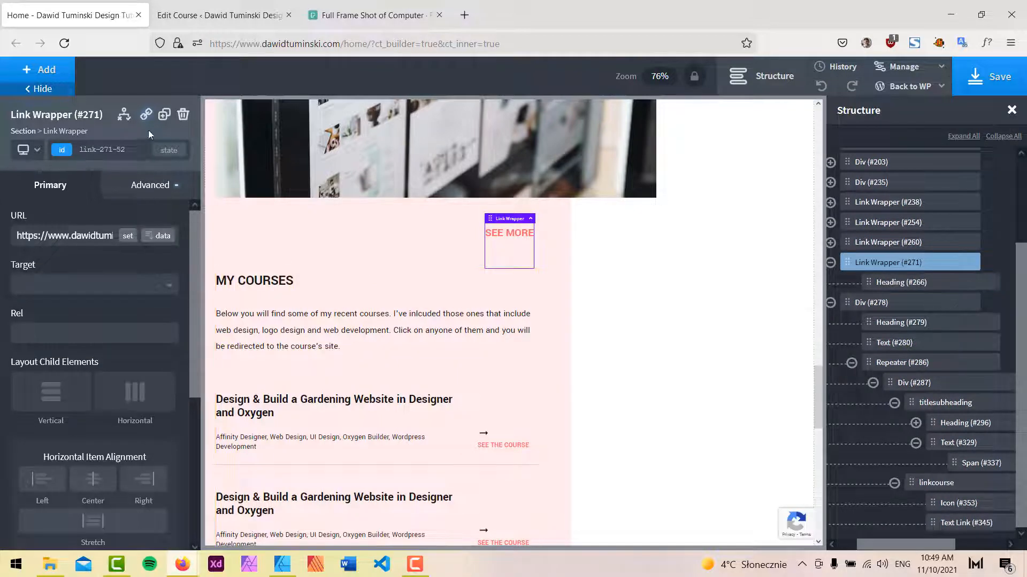
pyautogui.click(164, 114)
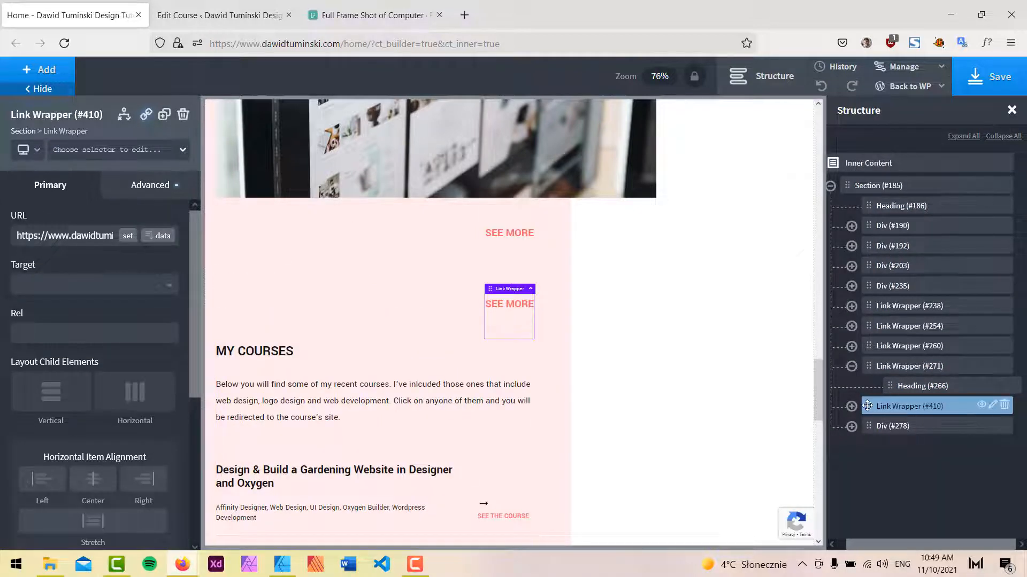
pyautogui.moveTo(867, 406); pyautogui.dragTo(869, 426)
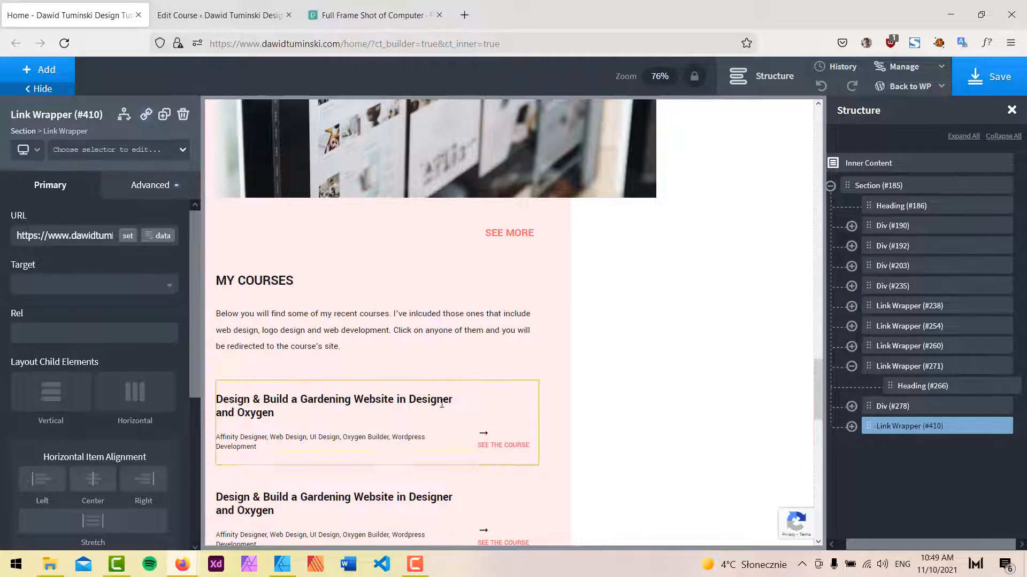
# Clear the top margin of the duplicated link wrapper (#410).
pyautogui.scroll(-4, 433, 402)
pyautogui.scroll(-2, 433, 403)
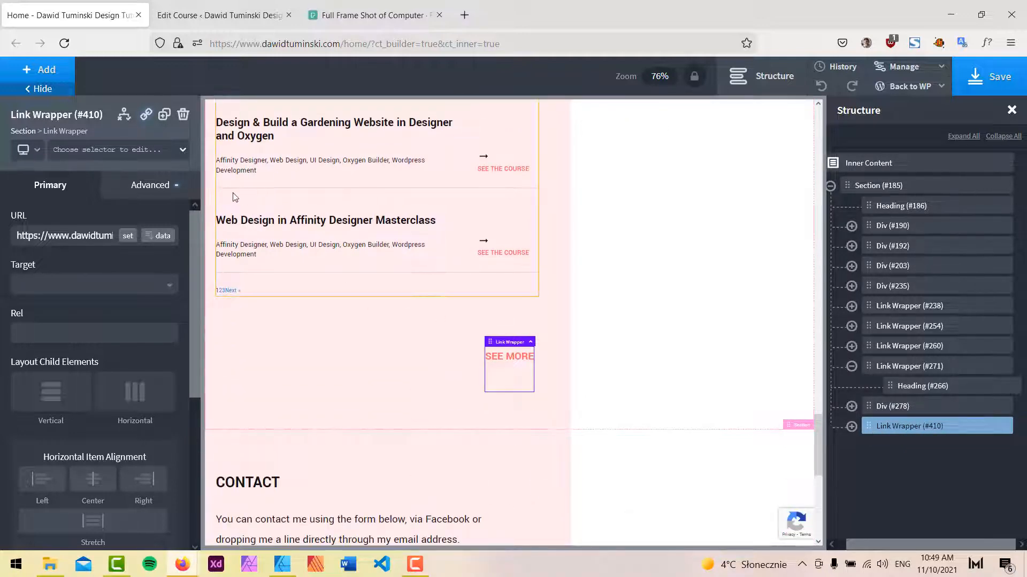
pyautogui.click(164, 186)
pyautogui.click(86, 260)
pyautogui.doubleClick(140, 264)
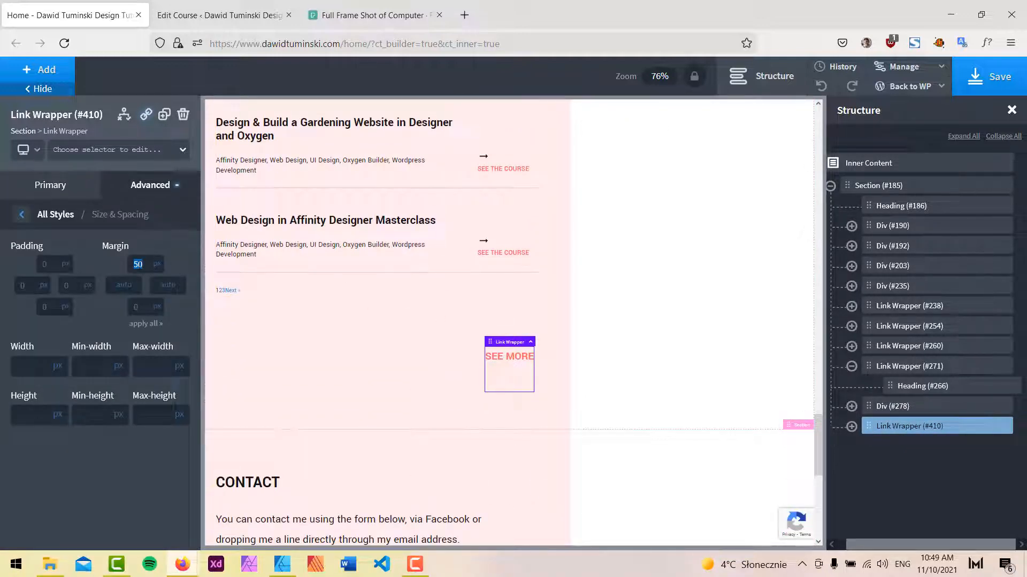
pyautogui.press('BackSpace')
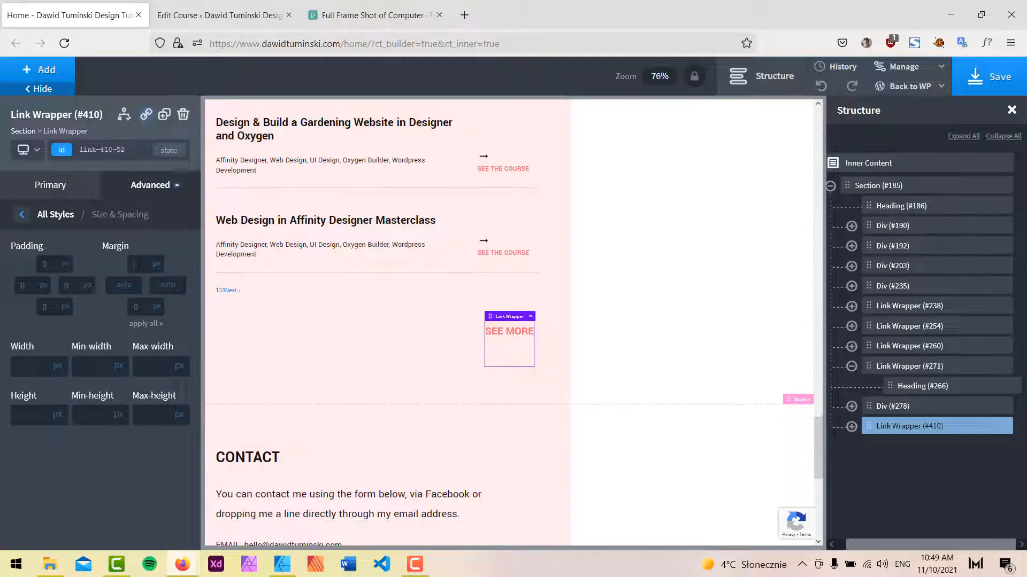
# Clear the bottom margin of the Heading (#411) inside the duplicated link wrapper.
pyautogui.click(851, 426)
pyautogui.click(917, 447)
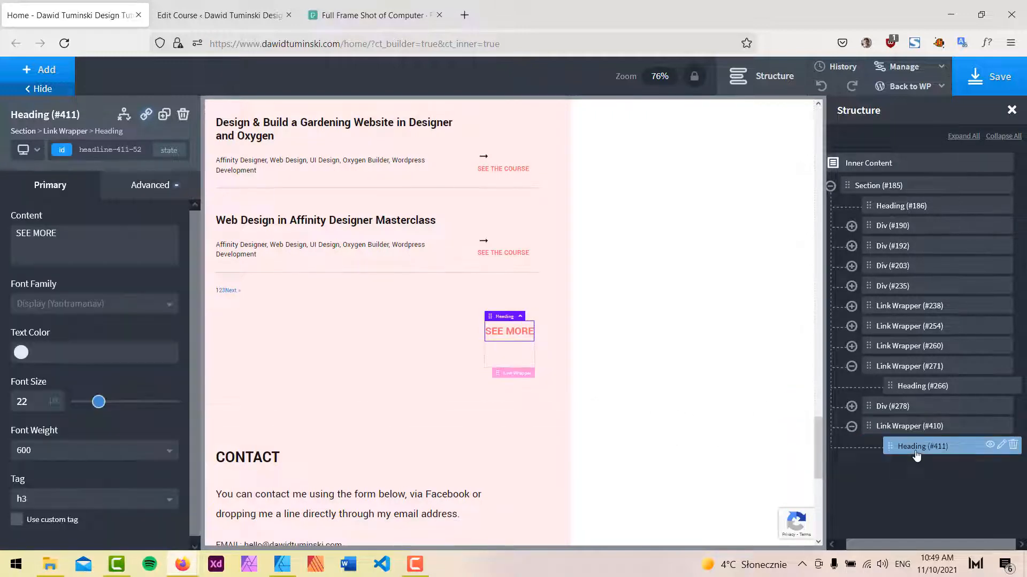
pyautogui.click(106, 152)
pyautogui.click(149, 185)
pyautogui.click(134, 262)
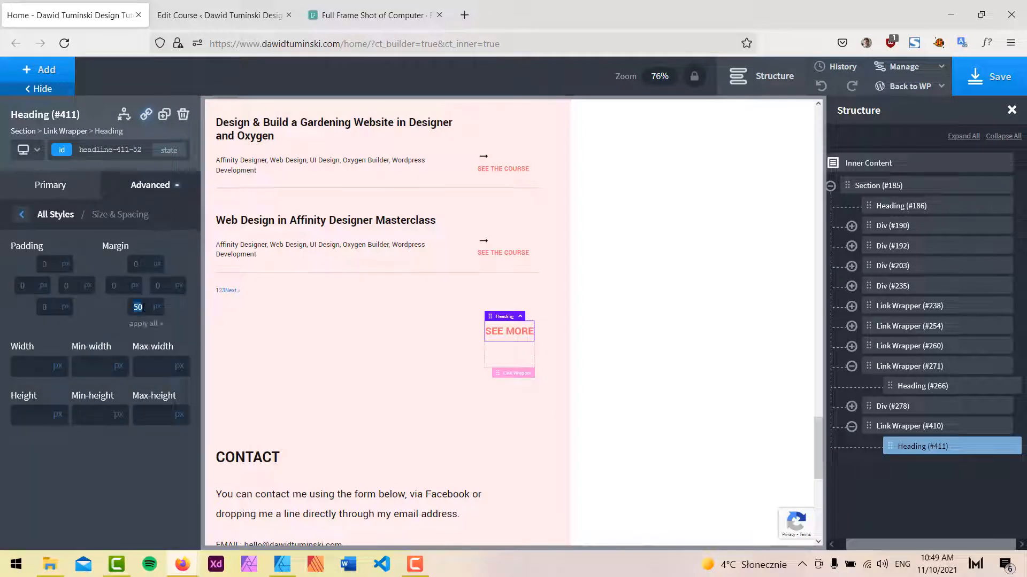
pyautogui.press('BackSpace')
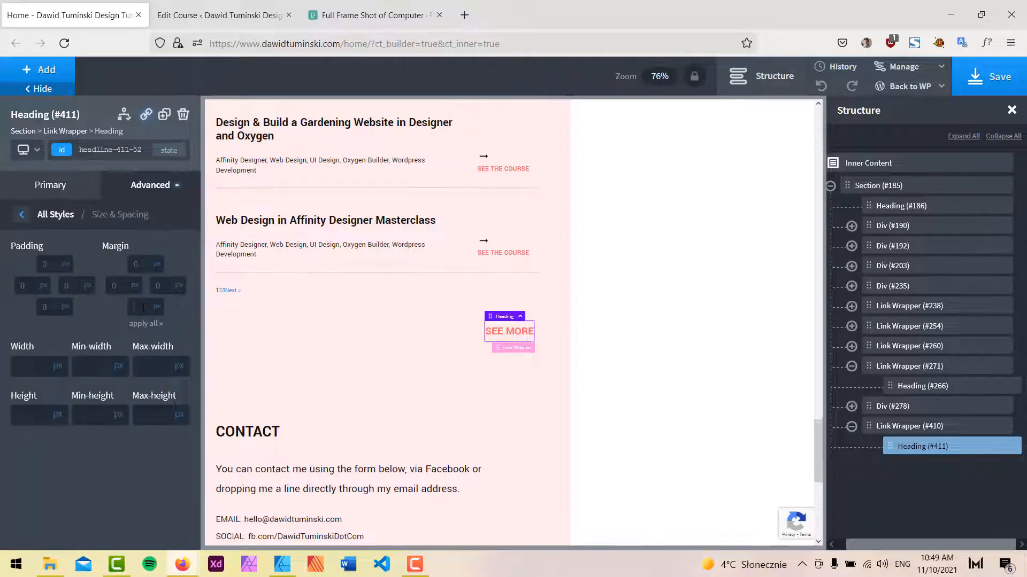
# Change the heading's text to SEE MY LATEST COURSES.
pyautogui.click(50, 185)
pyautogui.doubleClick(47, 233)
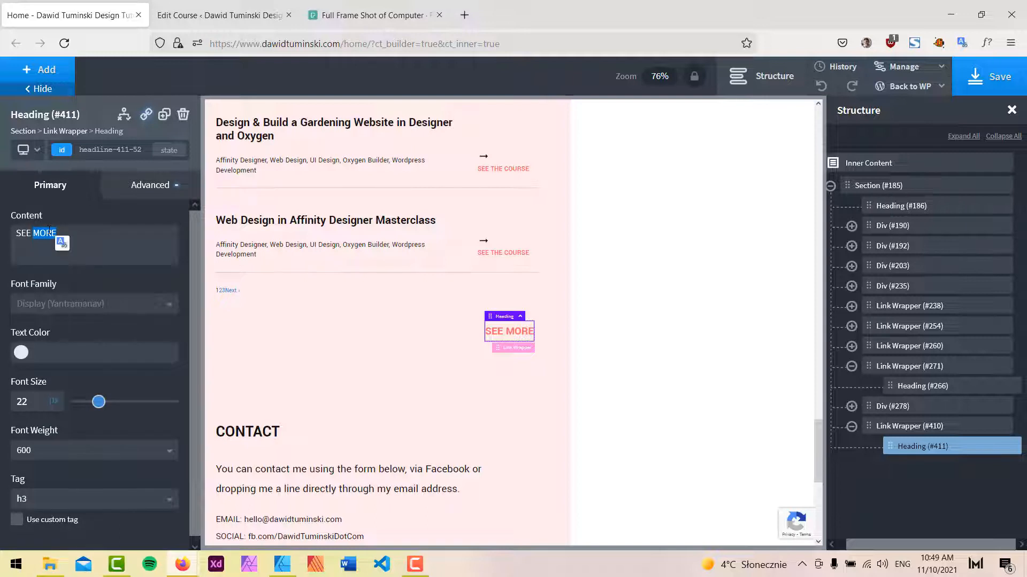
pyautogui.write('MY LATE')
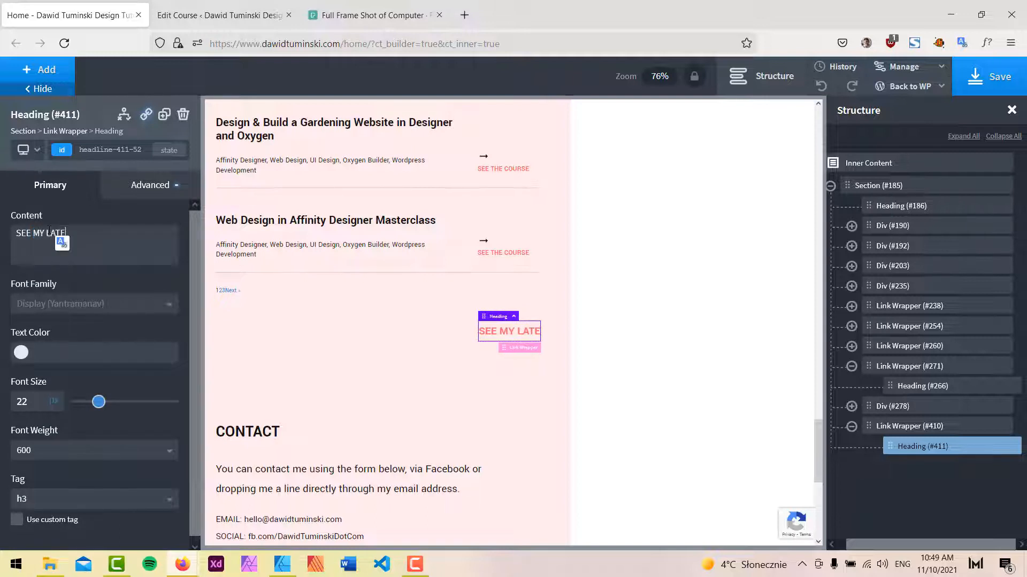
pyautogui.write('ST COURSES')
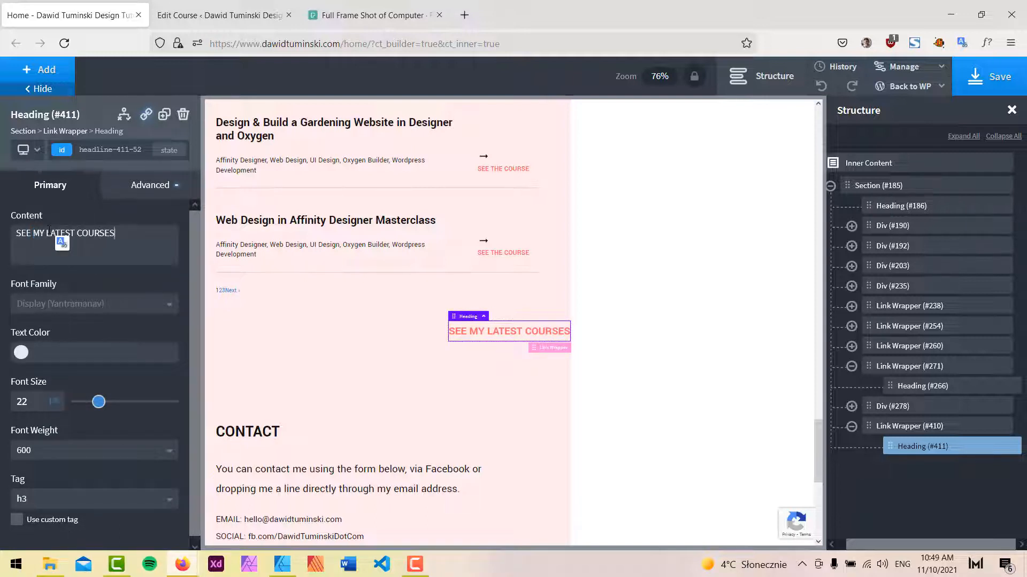
# Set the left and right margins of the duplicated link wrapper (#410) to 0 px.
pyautogui.click(549, 294)
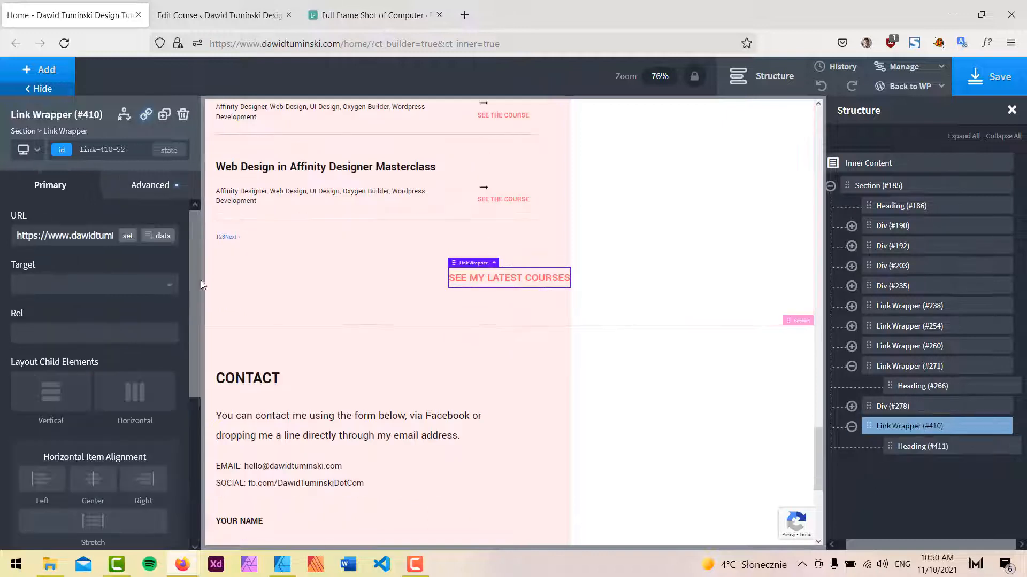
pyautogui.click(162, 190)
pyautogui.click(128, 257)
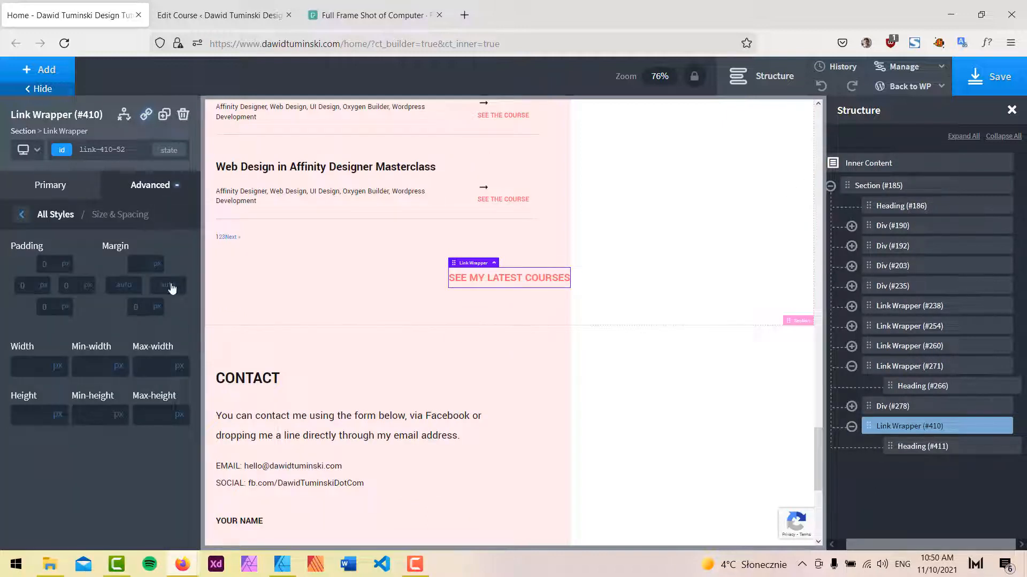
pyautogui.click(171, 288)
pyautogui.click(171, 266)
pyautogui.click(128, 288)
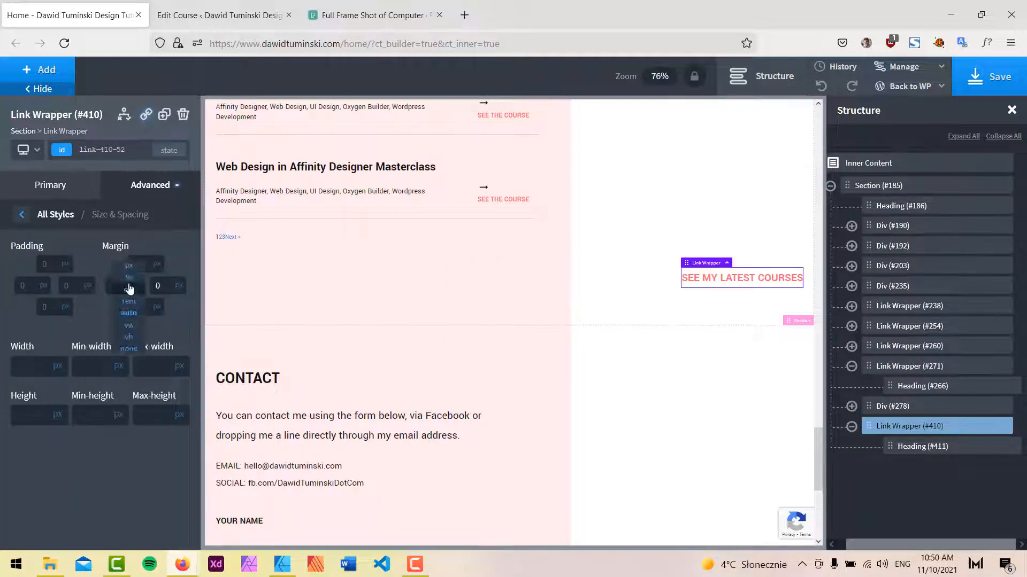
pyautogui.click(128, 265)
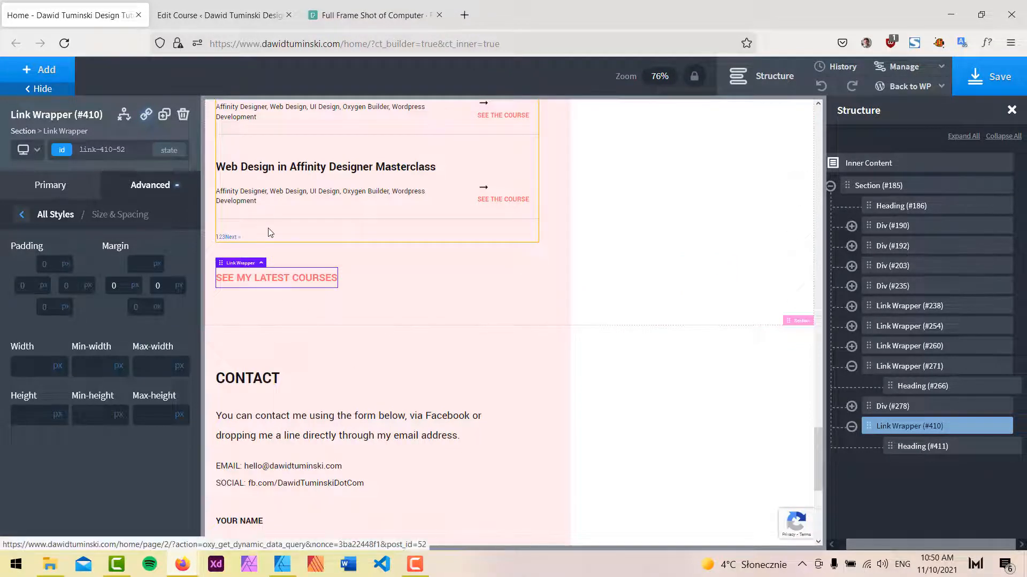
# Open the course repeater's pagination settings and save the page.
pyautogui.click(243, 240)
pyautogui.scroll(4, 256, 235)
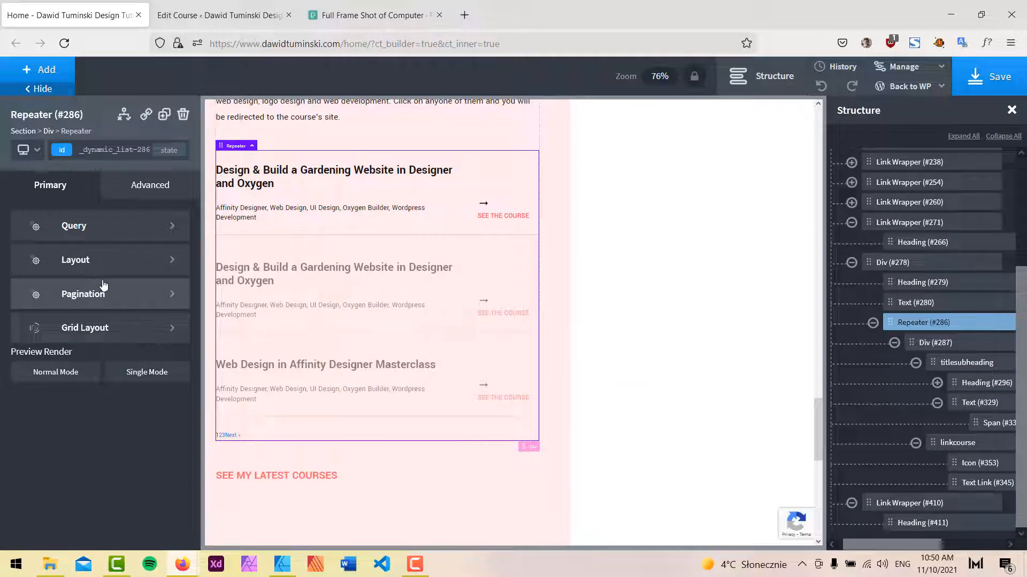
pyautogui.click(88, 296)
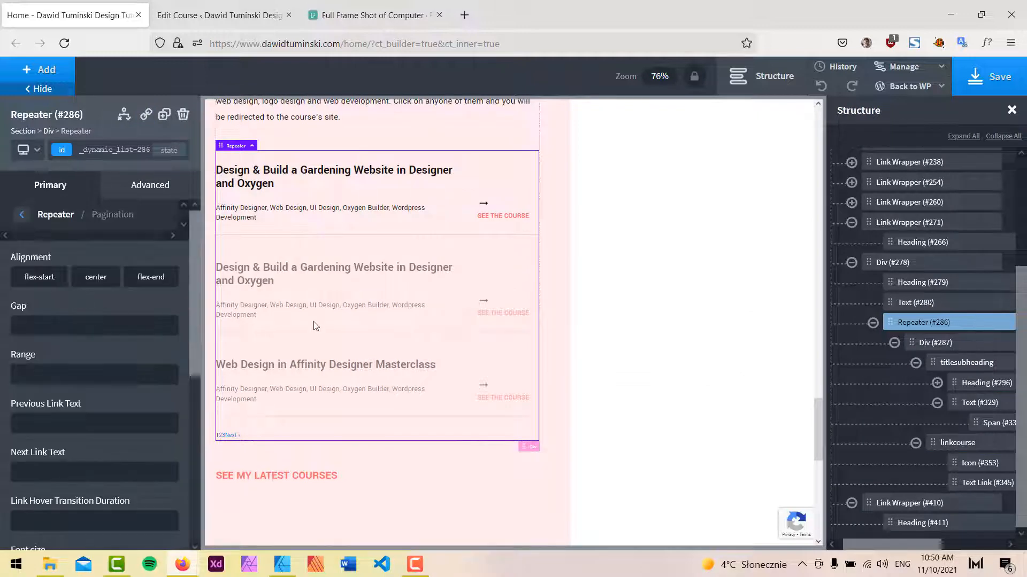
pyautogui.scroll(-5, 78, 424)
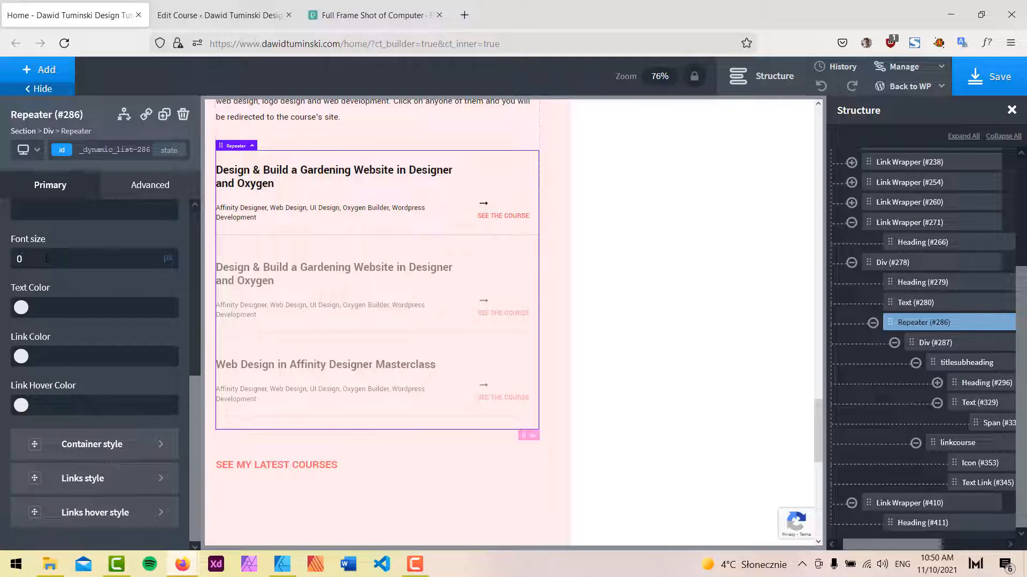
pyautogui.click(990, 78)
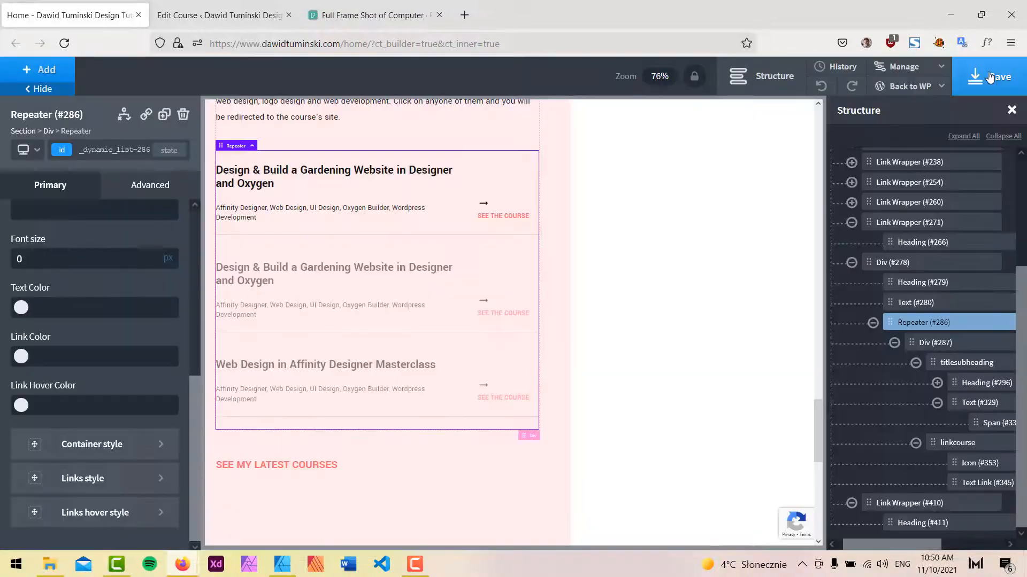
# Switch to Affinity Designer and compare the MY COURSES mockup with the built section.
pyautogui.click(281, 564)
pyautogui.scroll(4, 461, 408)
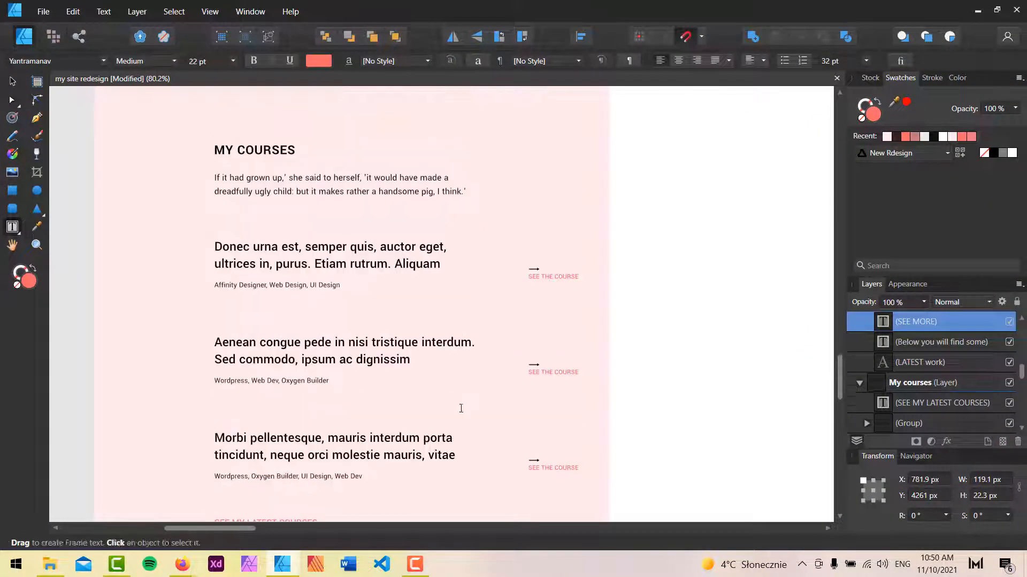
pyautogui.scroll(2, 461, 408)
pyautogui.scroll(-6, 461, 412)
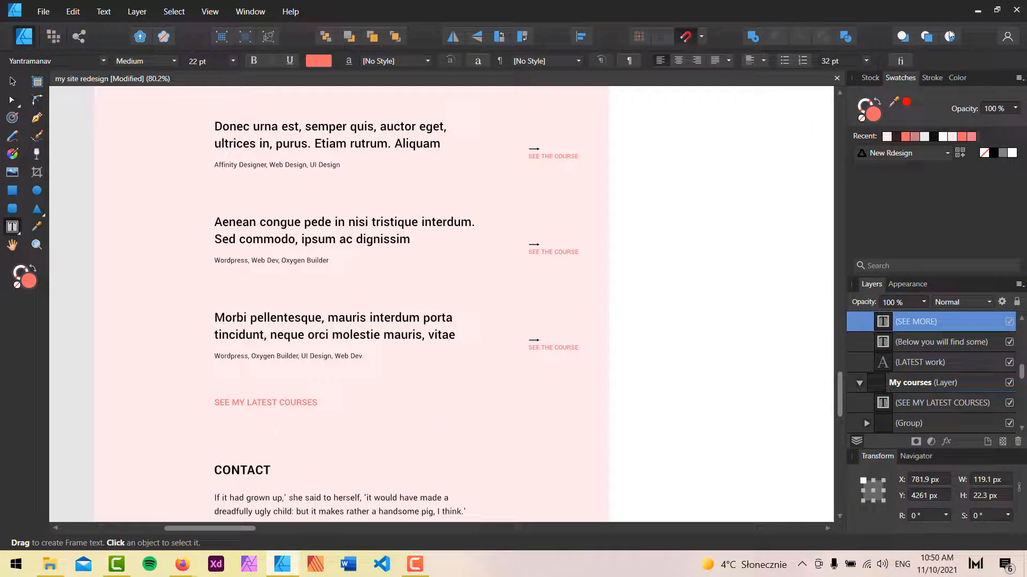
pyautogui.click(976, 11)
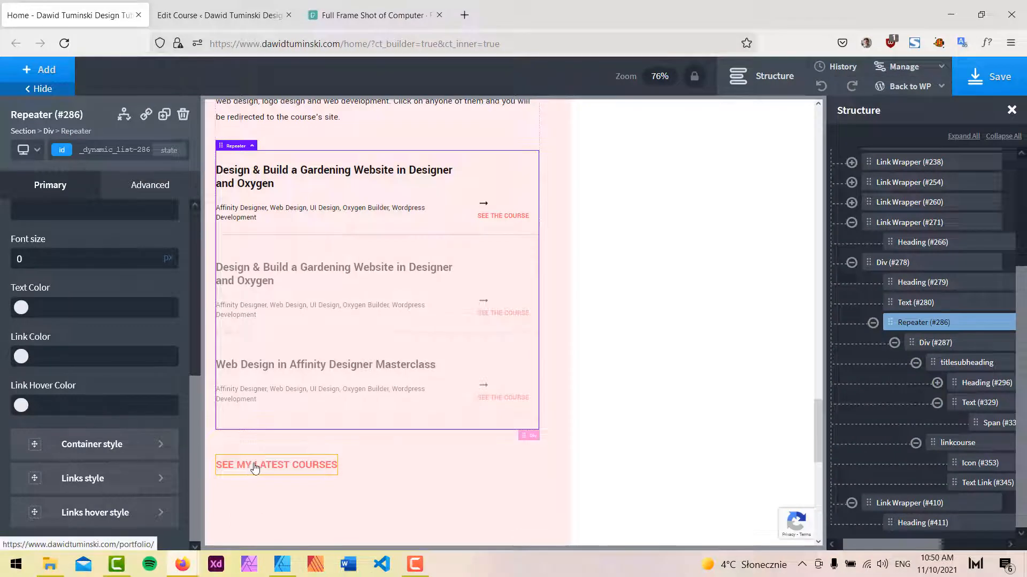
# Move Link Wrapper #410 inside Div #278, below the course repeater, and select it.
pyautogui.scroll(6, 476, 490)
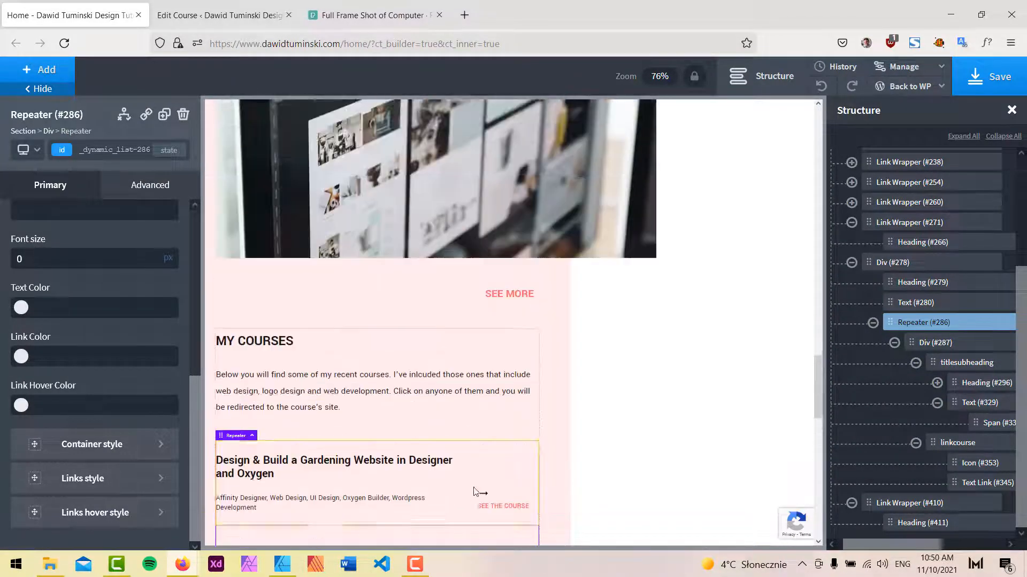
pyautogui.scroll(-7, 515, 326)
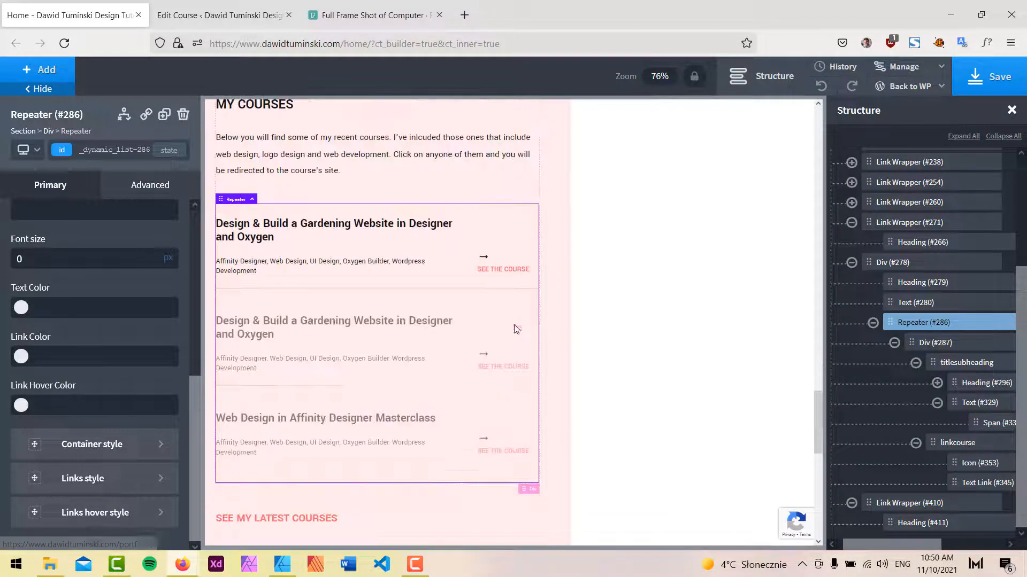
pyautogui.click(894, 342)
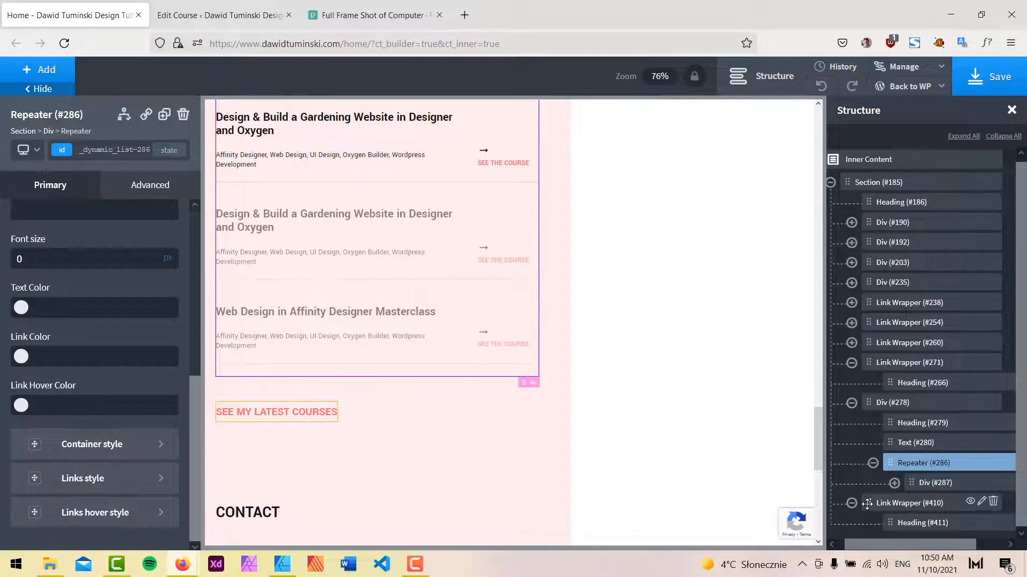
pyautogui.moveTo(867, 504); pyautogui.dragTo(917, 489)
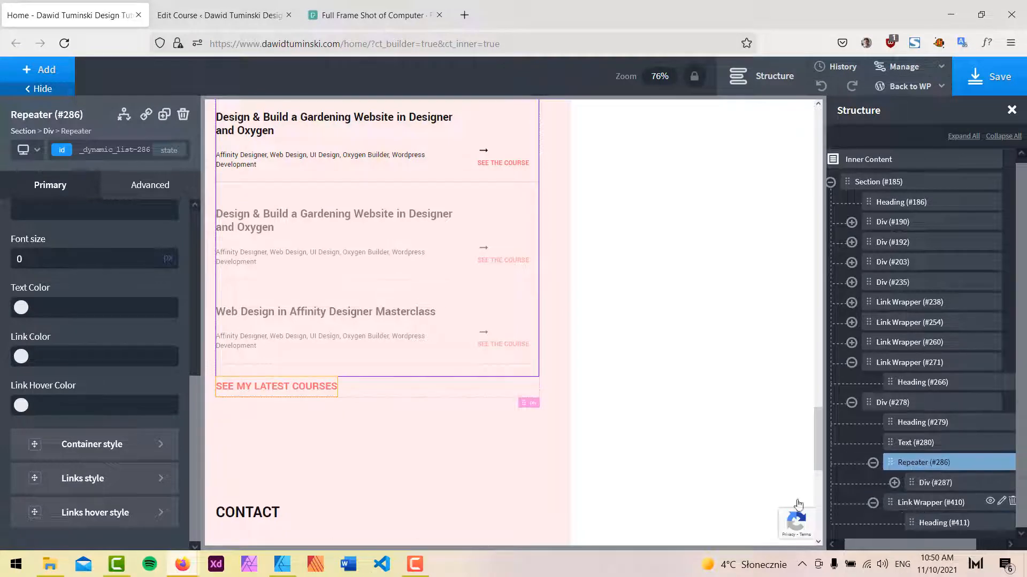
pyautogui.click(431, 393)
pyautogui.click(930, 503)
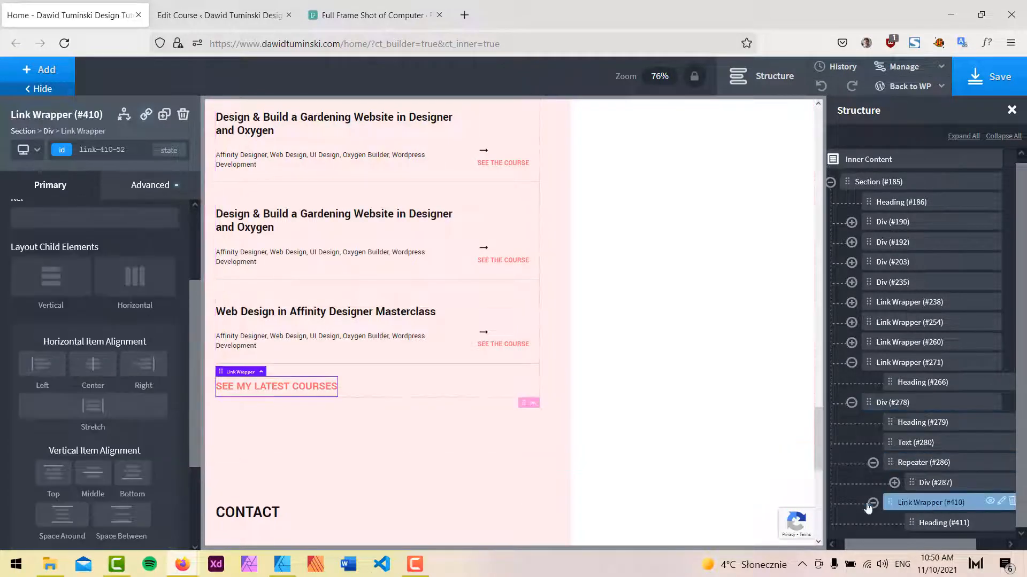
# Set the link wrapper's left margin to auto to align it right, and save the page.
pyautogui.click(150, 185)
pyautogui.click(104, 260)
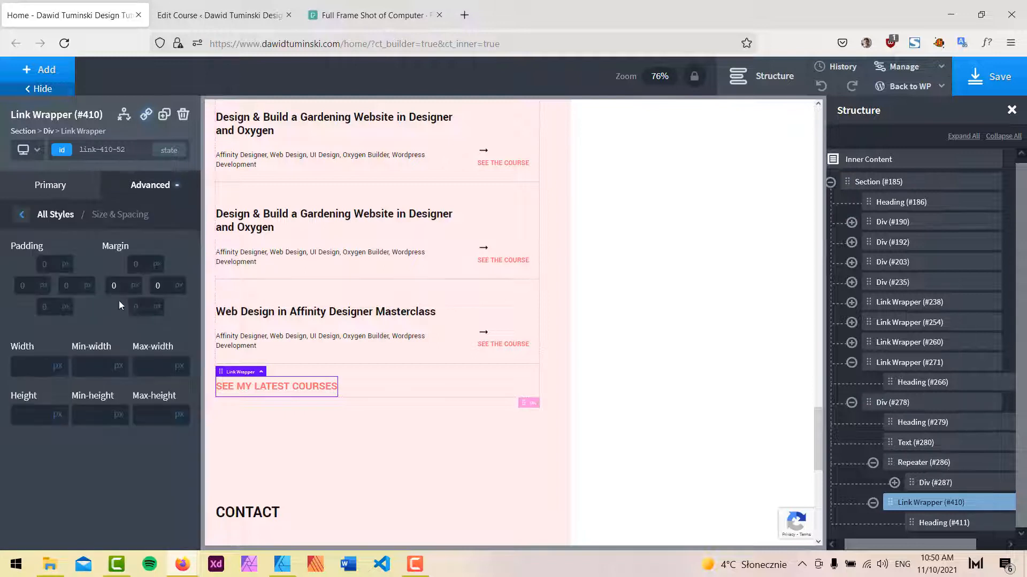
pyautogui.moveTo(133, 290)
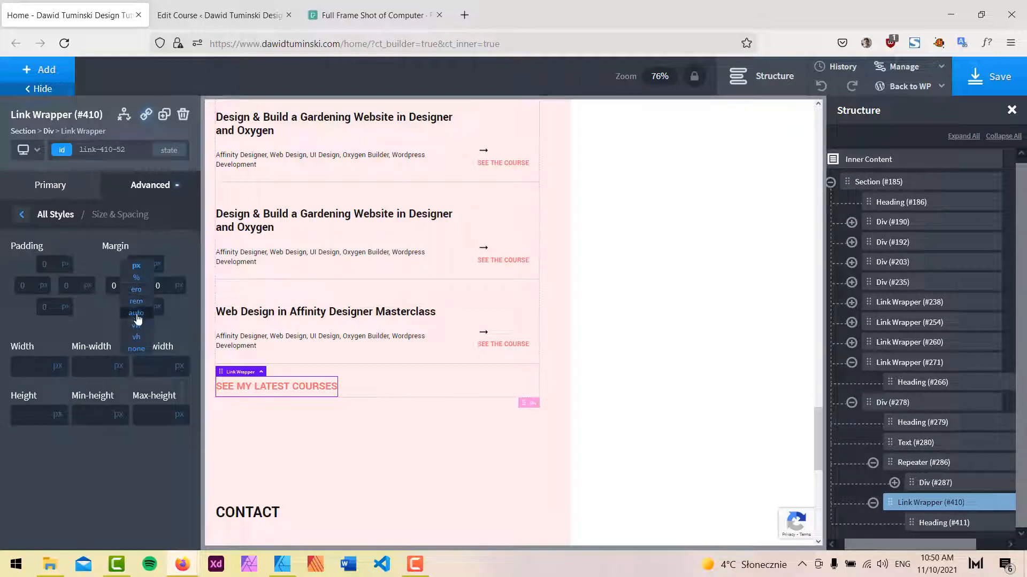
pyautogui.click(136, 313)
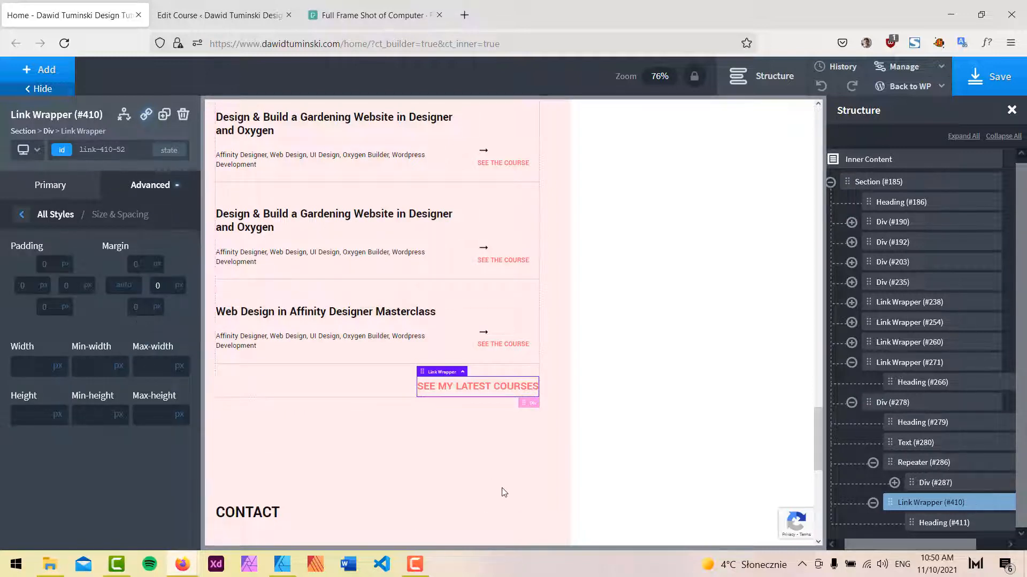
pyautogui.click(470, 477)
pyautogui.hotkey('ctrl', 's')
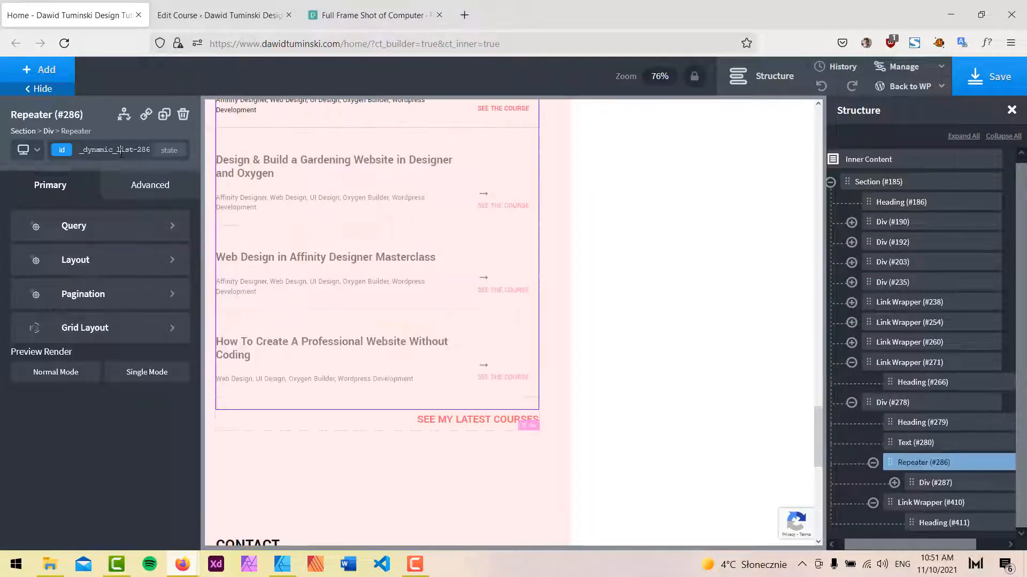
# Add the mrg-btm-s class to the course repeater.
pyautogui.click(122, 152)
pyautogui.write('m')
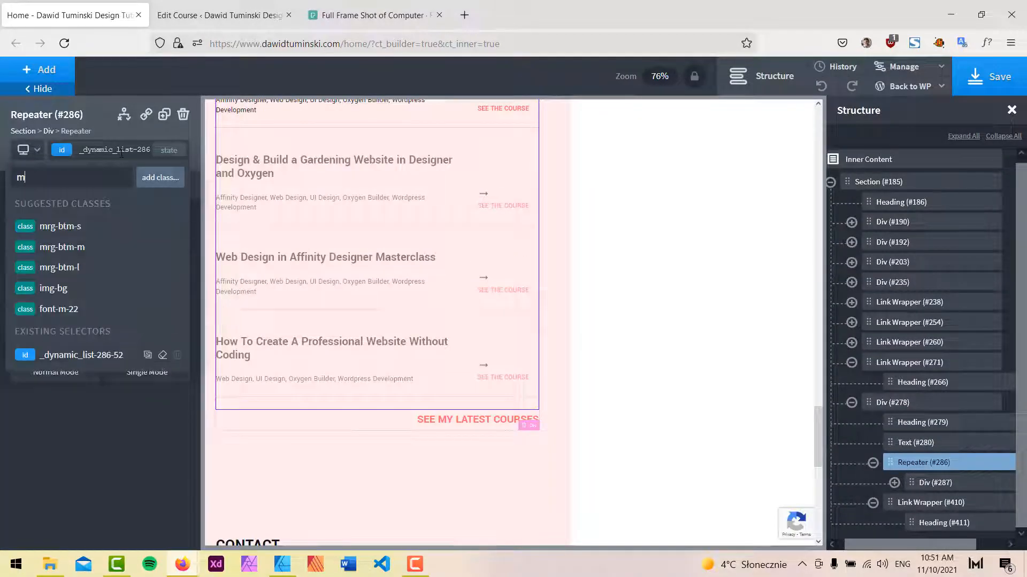
pyautogui.write('rg')
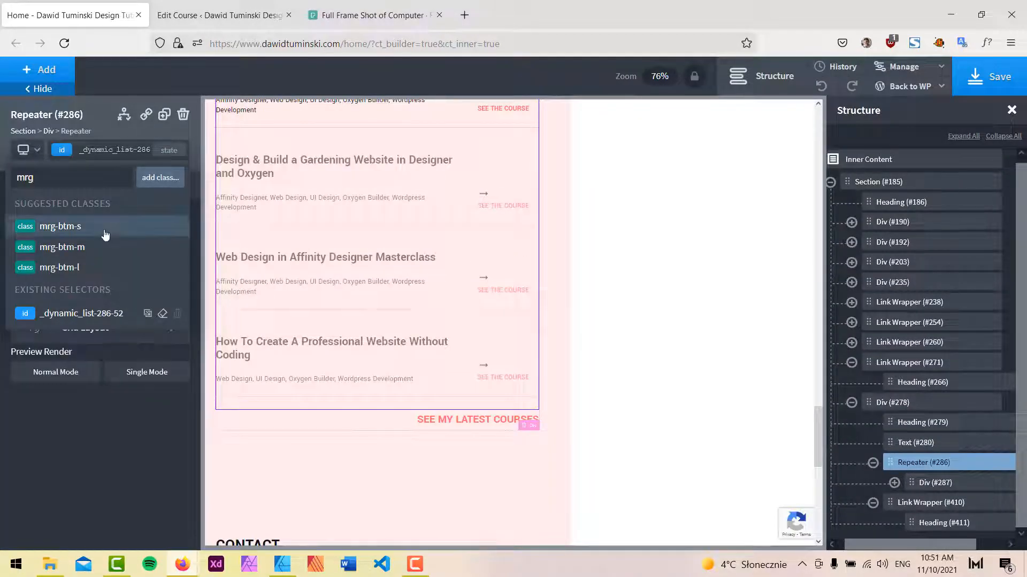
pyautogui.click(105, 235)
pyautogui.scroll(5, 435, 307)
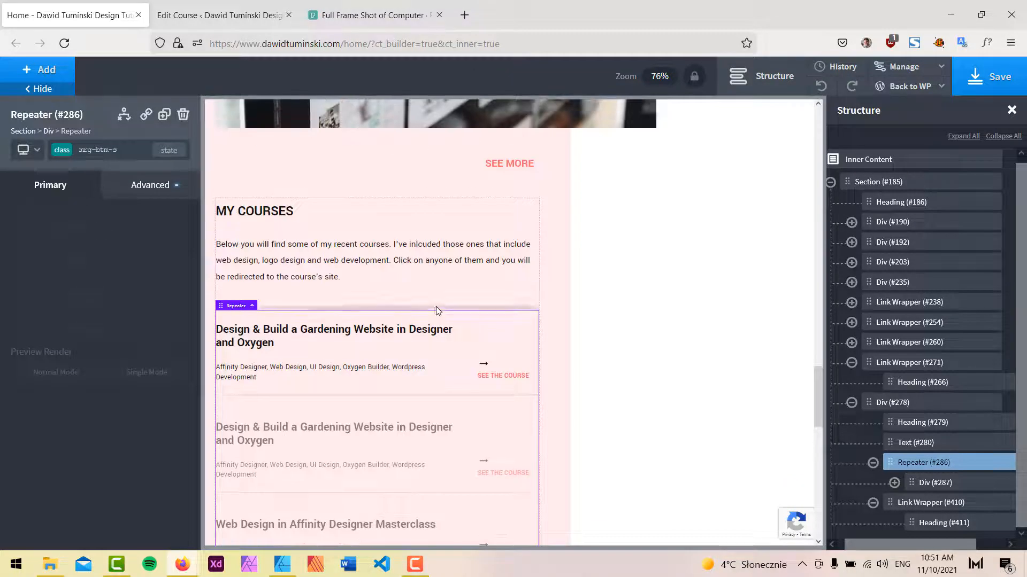
# Inspect the SEE MORE link wrapper's spacing and the courses Div's settings.
pyautogui.click(502, 184)
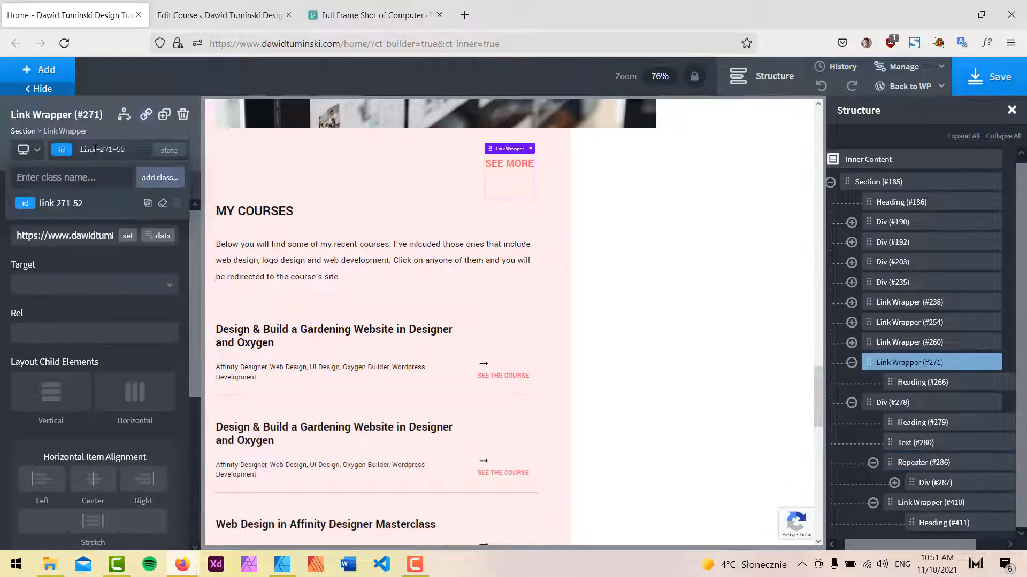
pyautogui.click(81, 210)
pyautogui.click(161, 197)
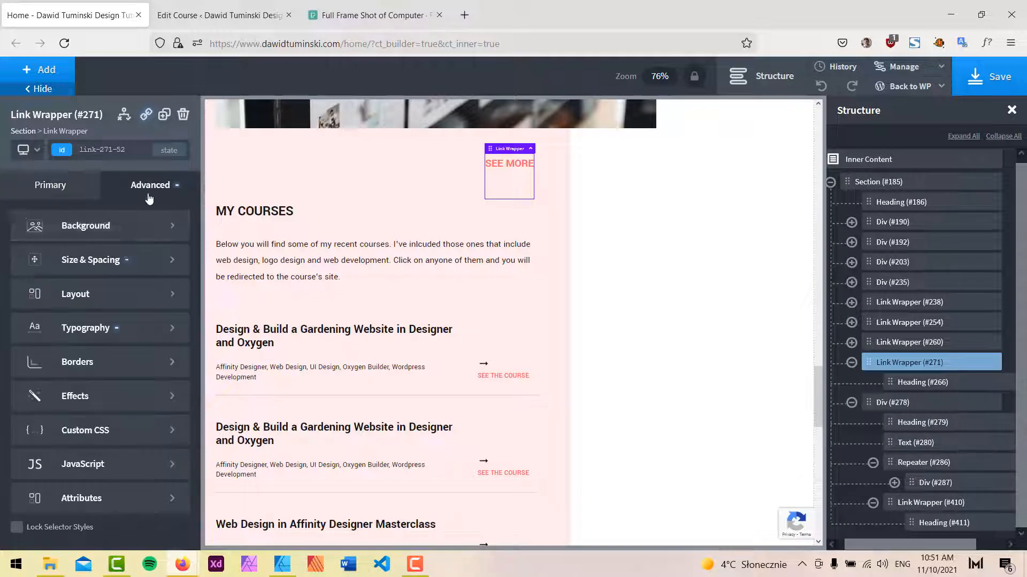
pyautogui.click(160, 258)
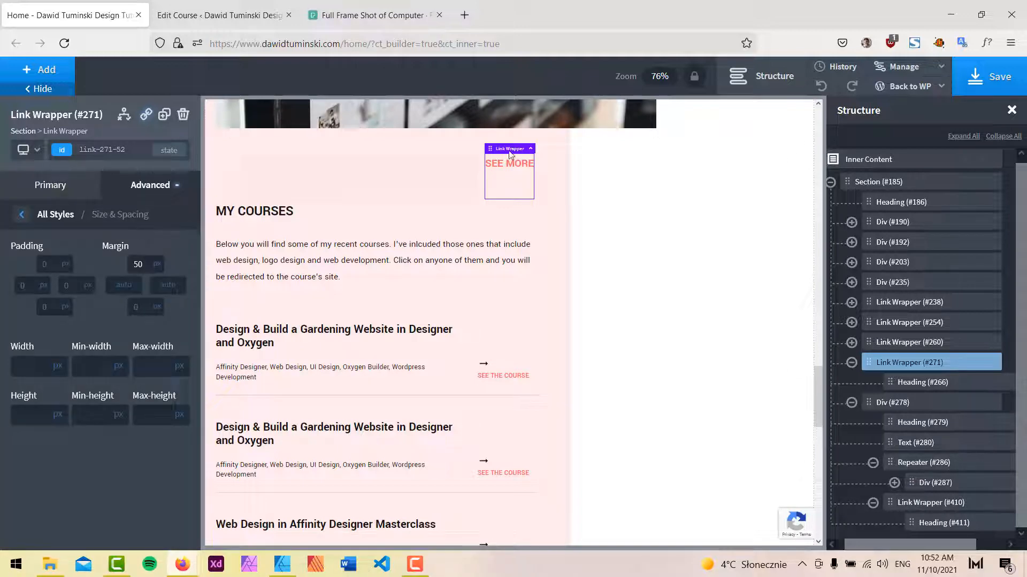
pyautogui.click(357, 216)
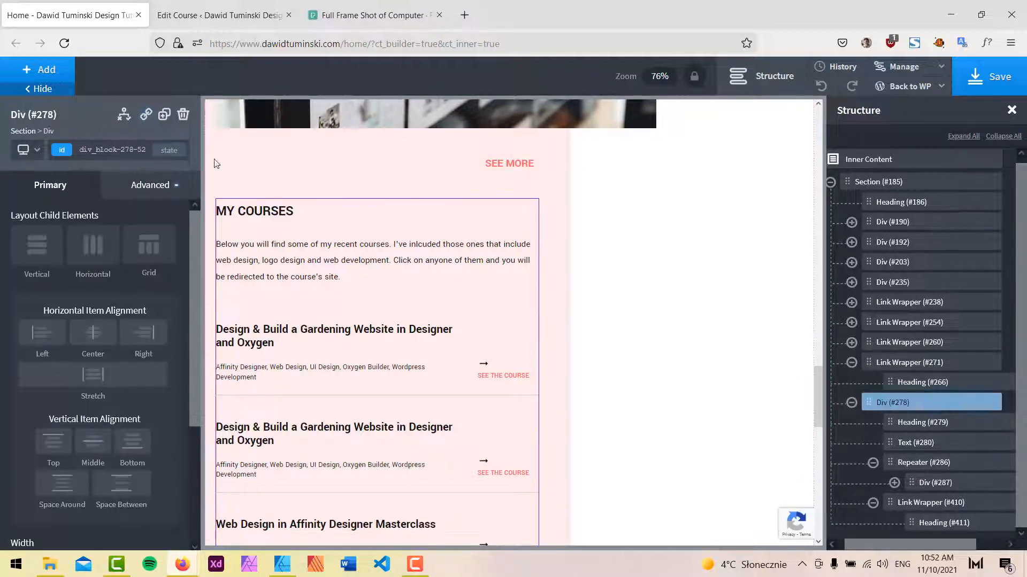
pyautogui.click(112, 150)
pyautogui.click(124, 149)
pyautogui.scroll(-5, 561, 390)
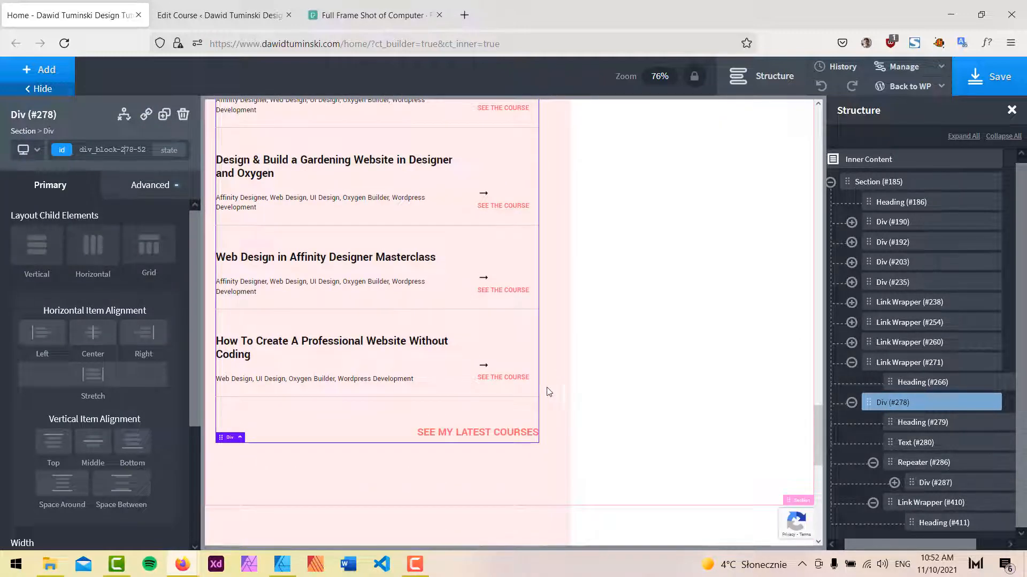
# Replace the repeater's mrg-btm-s class with mrg-btm-m and save the page.
pyautogui.click(416, 404)
pyautogui.click(128, 152)
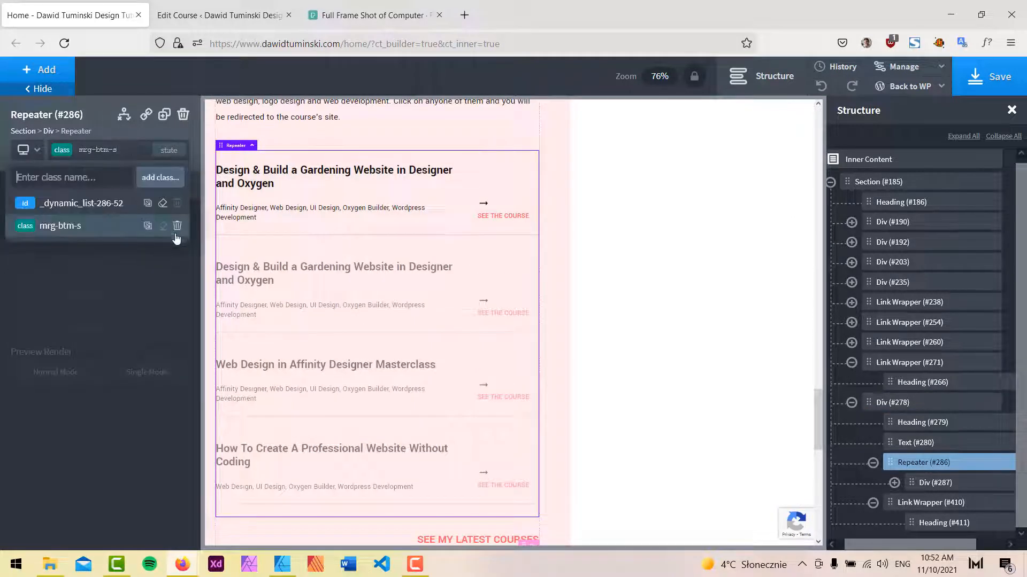
pyautogui.click(177, 227)
pyautogui.click(110, 150)
pyautogui.write('n')
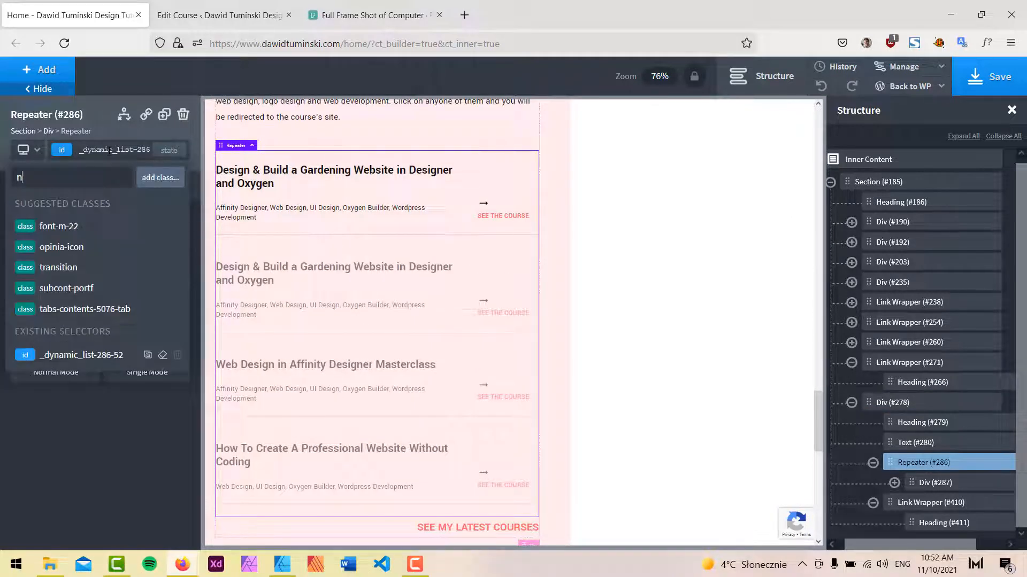
pyautogui.press('BackSpace')
pyautogui.write('m')
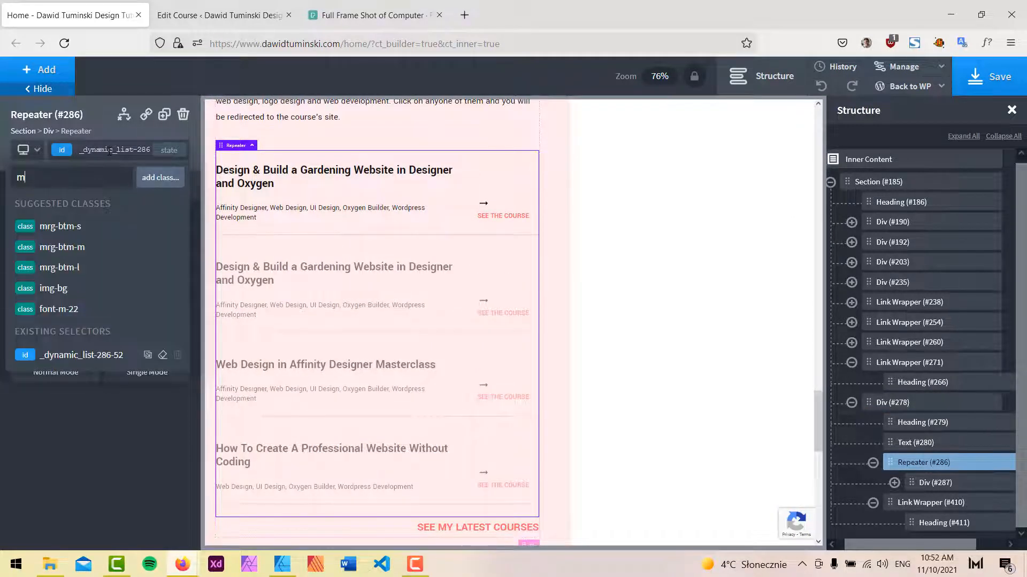
pyautogui.click(75, 247)
pyautogui.scroll(-2, 459, 347)
pyautogui.scroll(6, 471, 304)
pyautogui.hotkey('ctrl', 's')
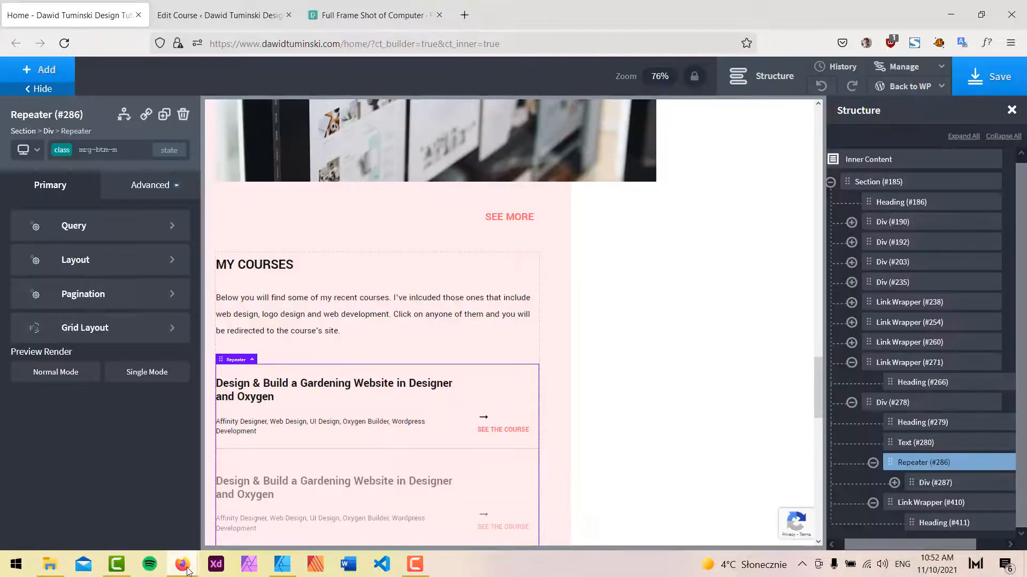
# Reload the live homepage and review the courses list and SEE MY LATEST COURSES link.
pyautogui.moveTo(183, 564)
pyautogui.click(243, 515)
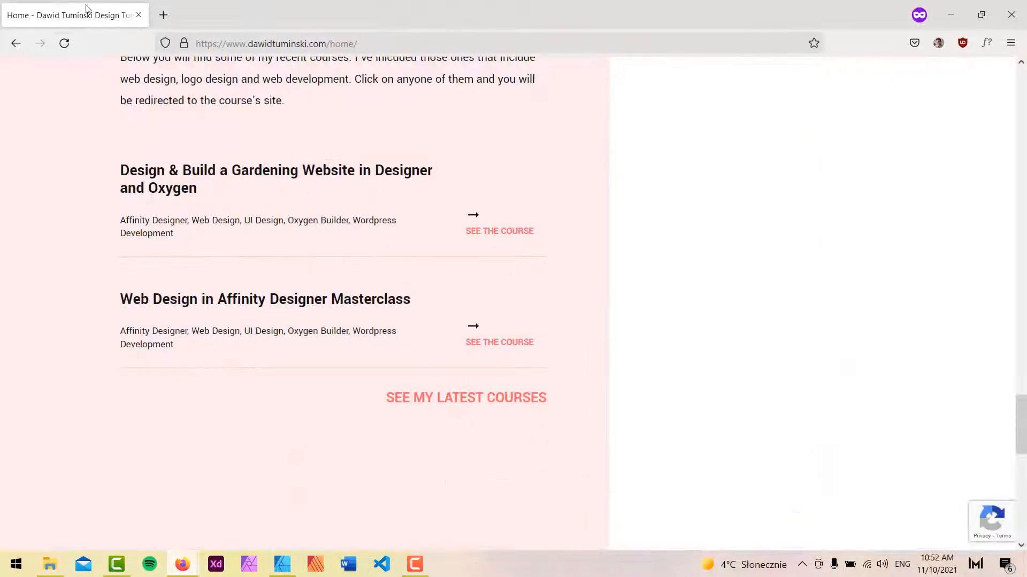
pyautogui.click(63, 42)
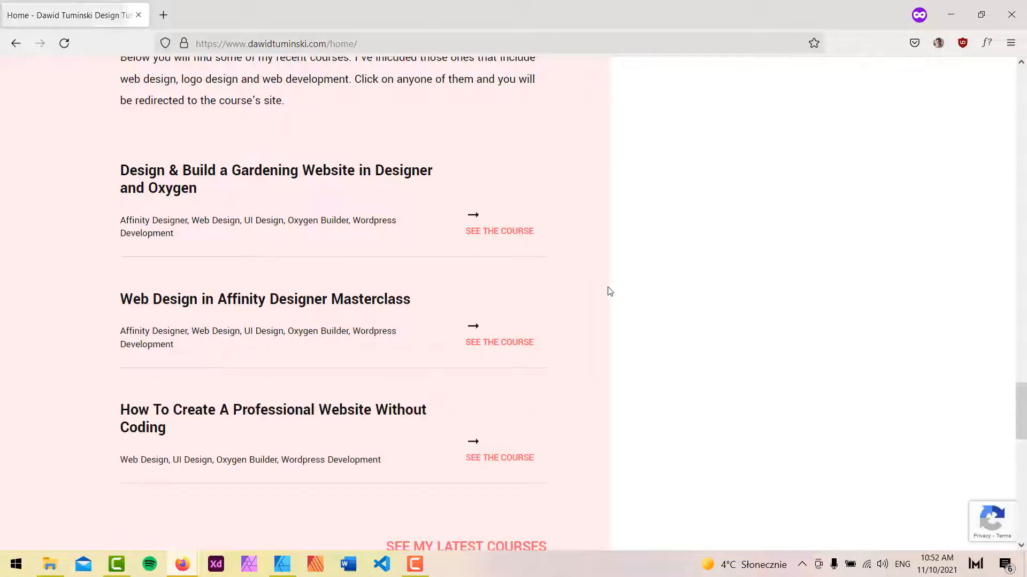
pyautogui.scroll(-4, 555, 341)
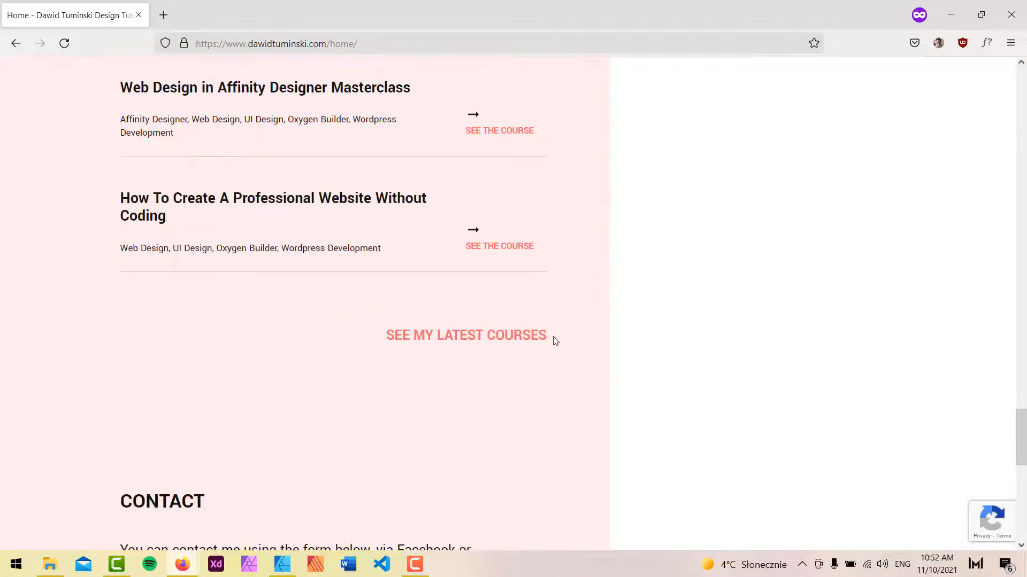
# Review the live page below the courses section and return to the Oxygen builder.
pyautogui.scroll(-4, 544, 341)
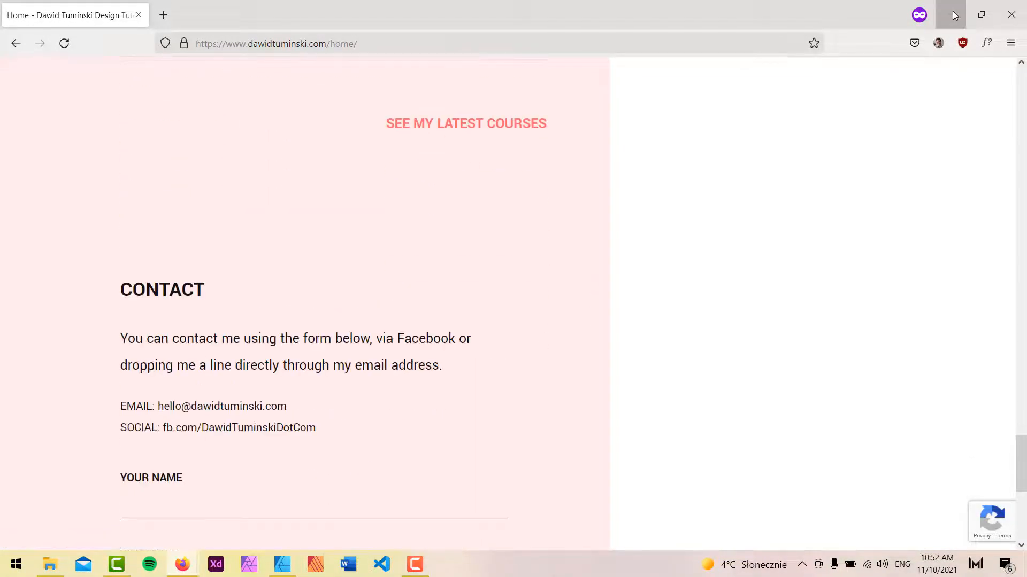
pyautogui.click(951, 14)
pyautogui.scroll(-9, 510, 294)
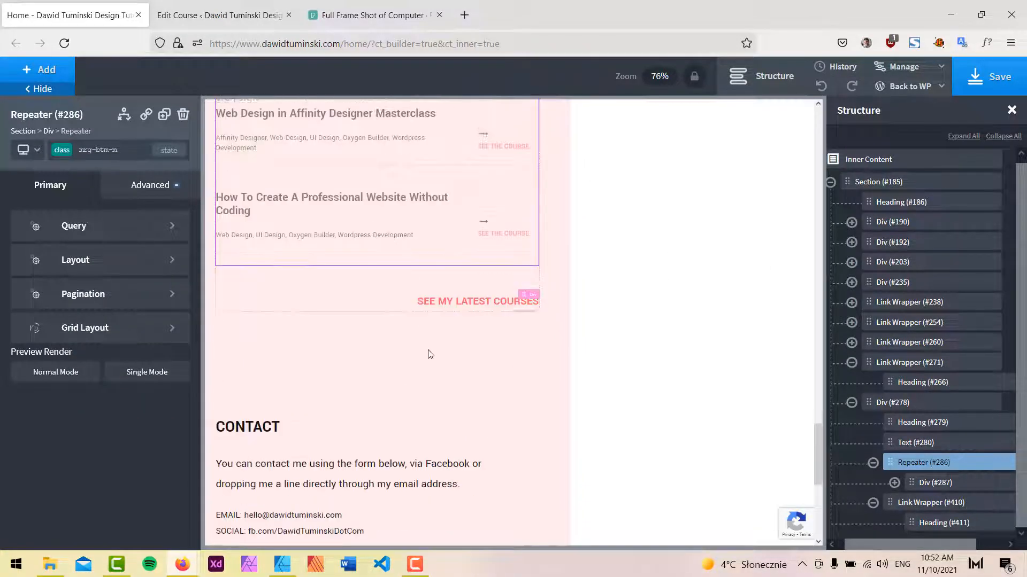
# Set the outer Section's bottom container padding to 0 and save the page.
pyautogui.click(401, 338)
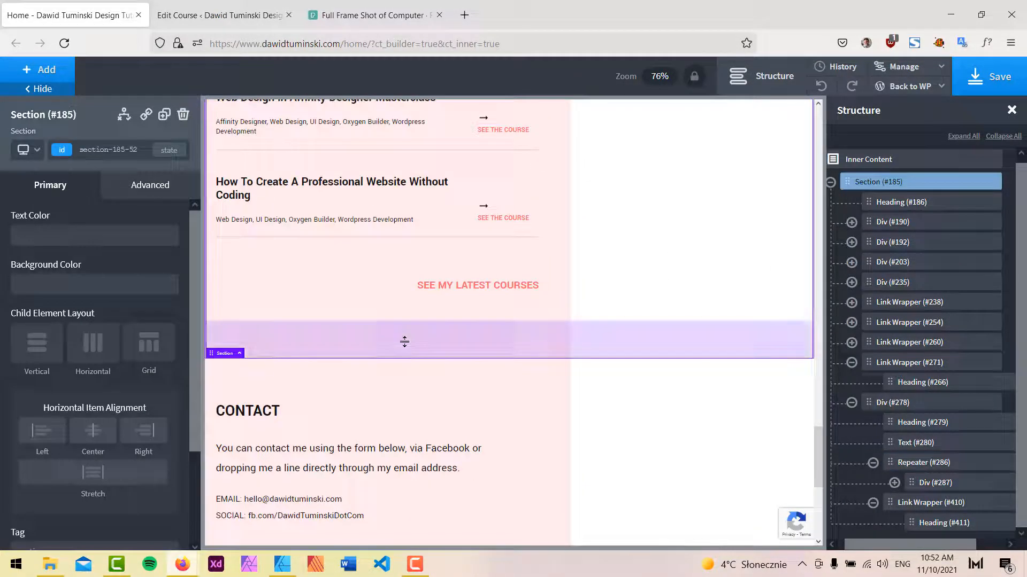
pyautogui.click(150, 178)
pyautogui.click(90, 260)
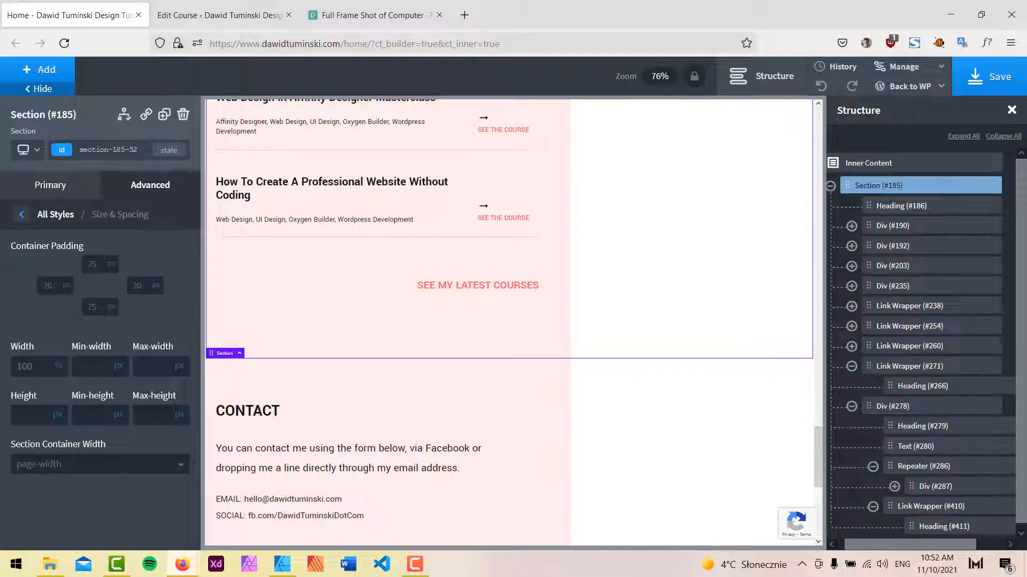
pyautogui.write('0')
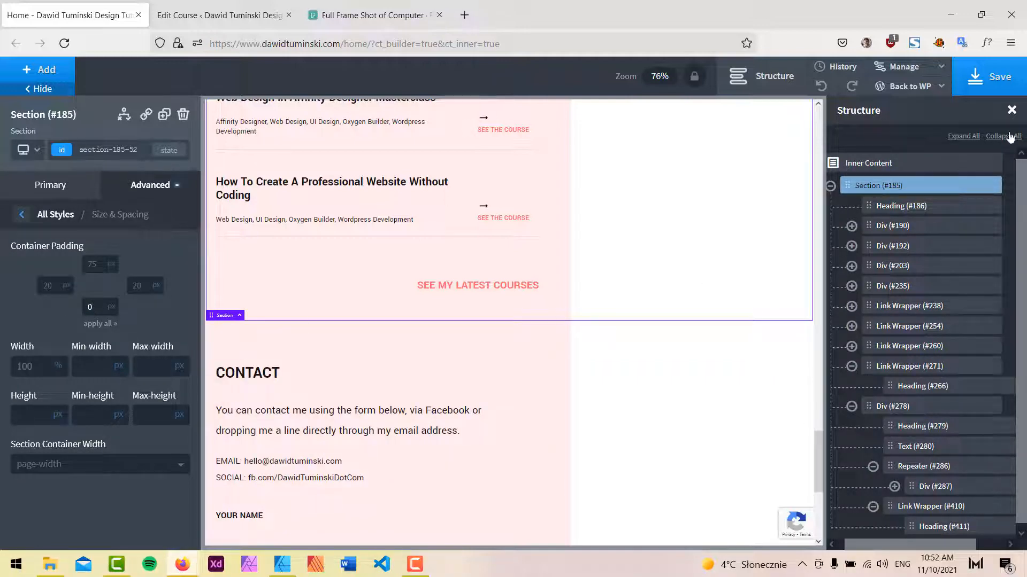
pyautogui.click(1010, 84)
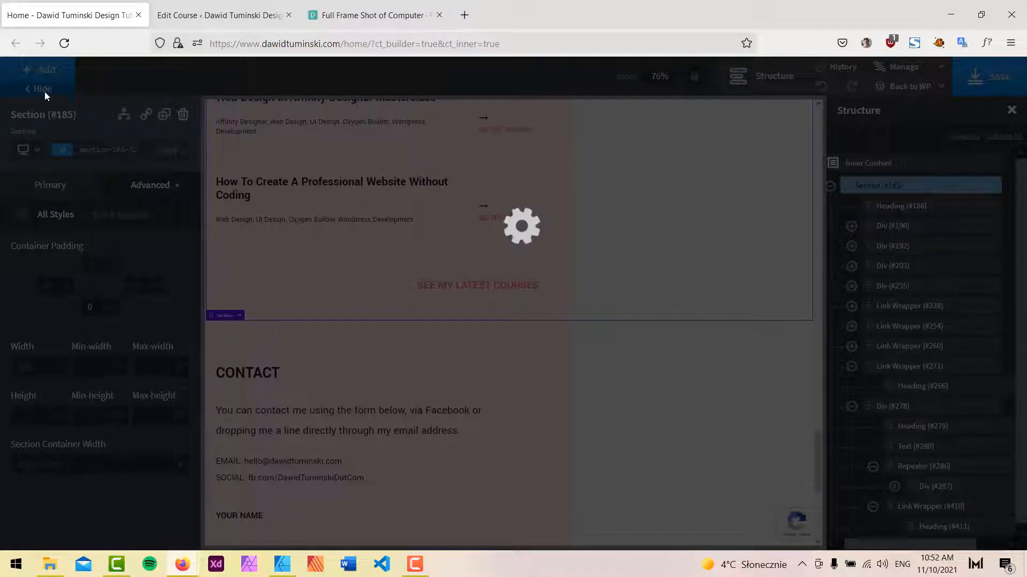
# Preview the courses section at the Less than 992px and Less than 768px breakpoints.
pyautogui.moveTo(31, 156)
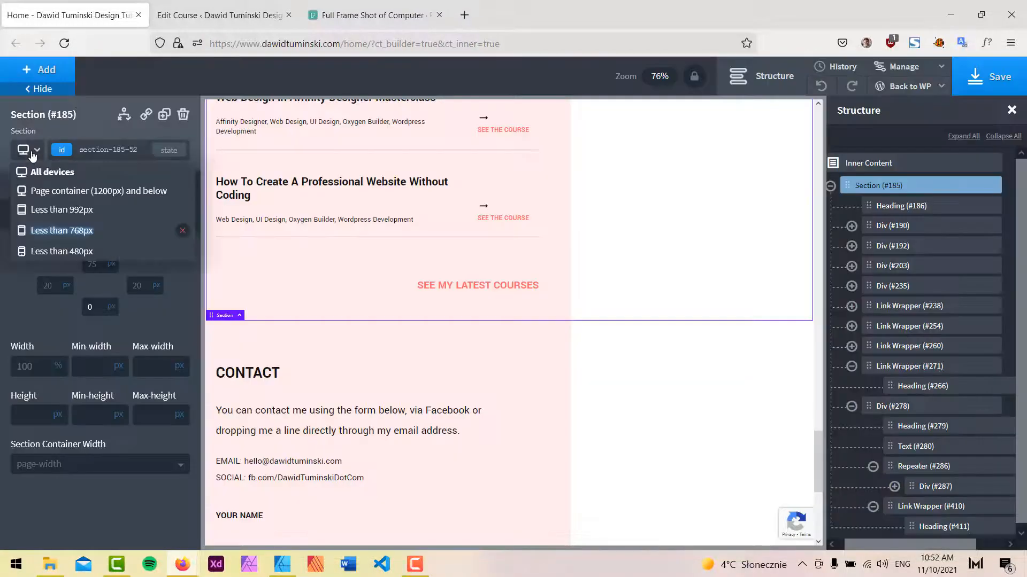
pyautogui.click(54, 209)
pyautogui.scroll(-15, 571, 300)
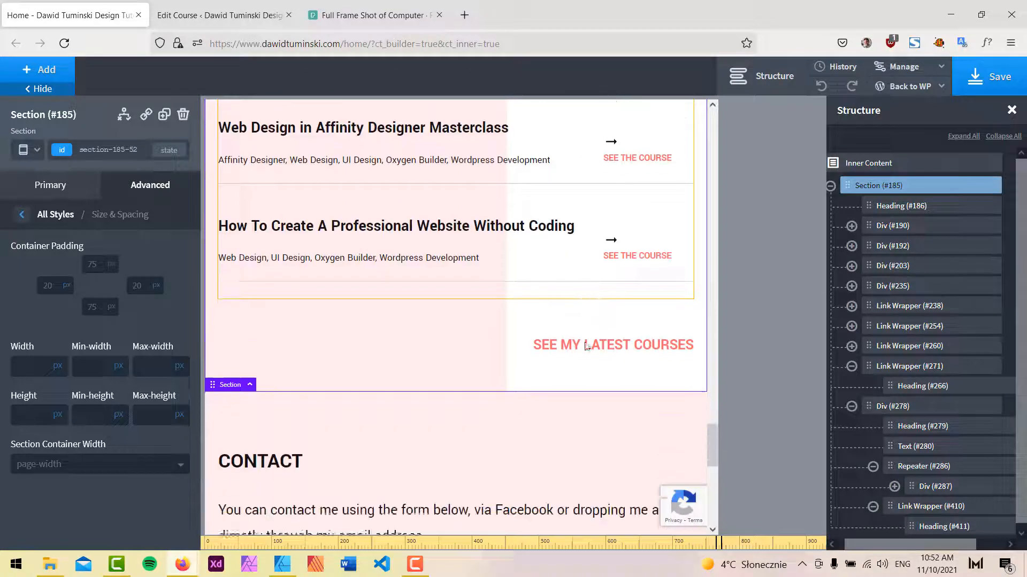
pyautogui.moveTo(24, 151)
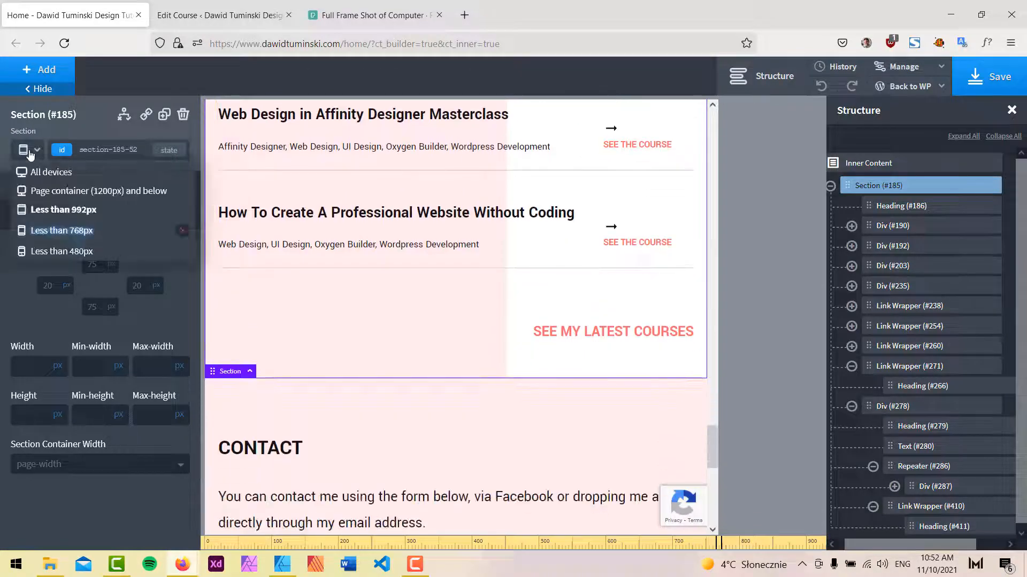
pyautogui.click(56, 227)
pyautogui.moveTo(521, 174); pyautogui.dragTo(520, 390)
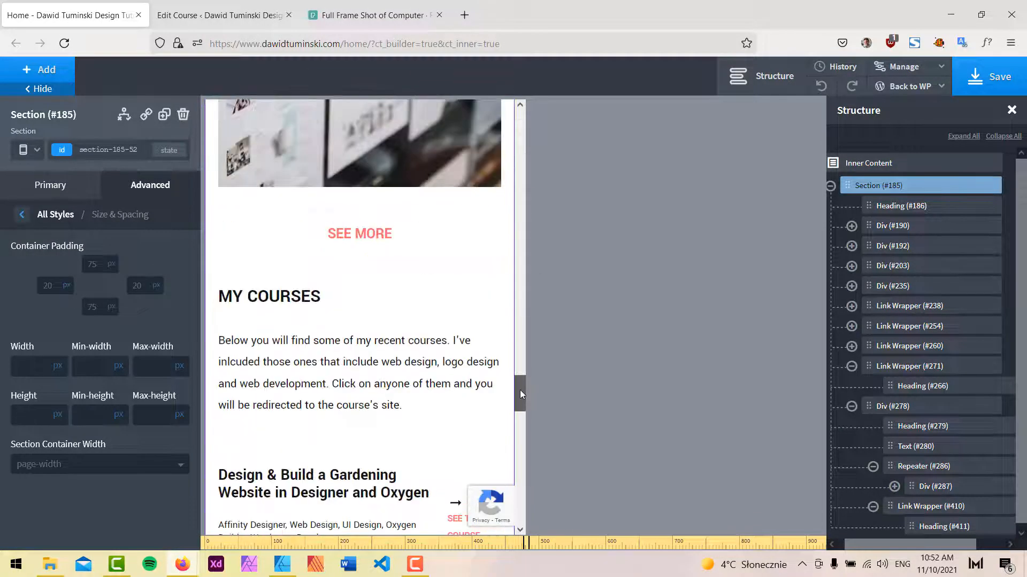
pyautogui.scroll(-3, 470, 288)
pyautogui.scroll(-8, 471, 288)
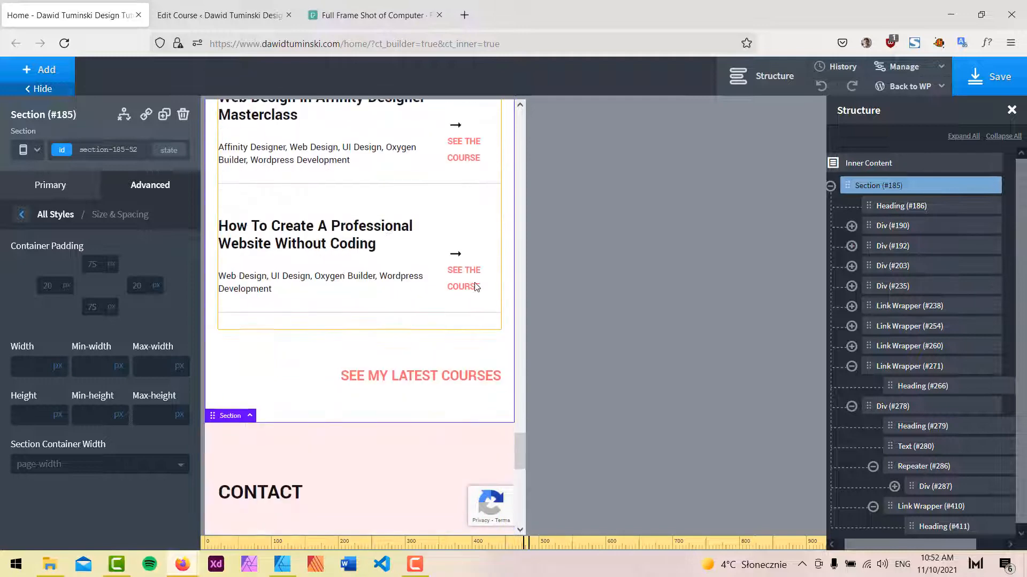
pyautogui.scroll(8, 475, 287)
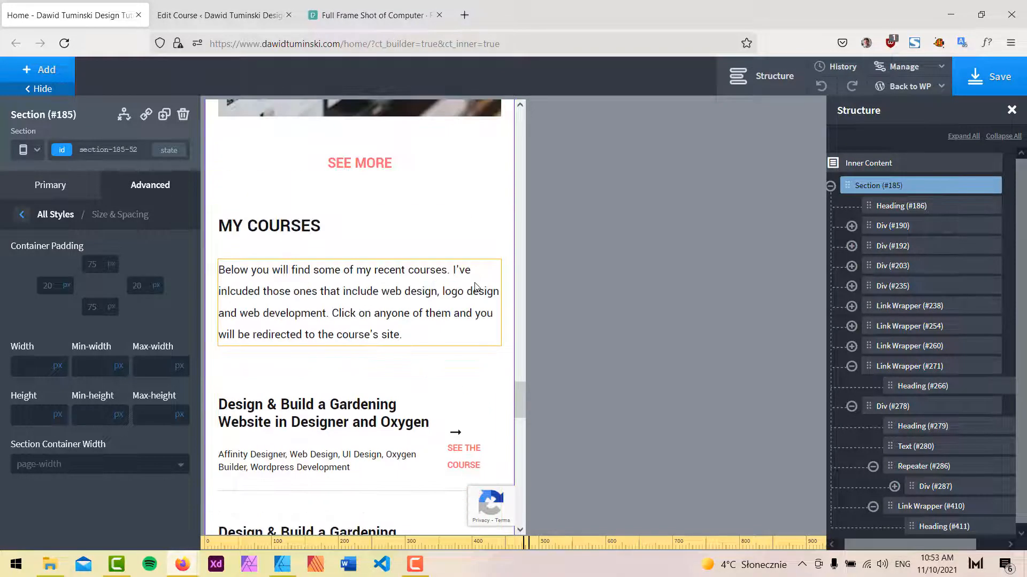
# Try giving the courses Div a light pink background colour from the New Design palette.
pyautogui.click(415, 218)
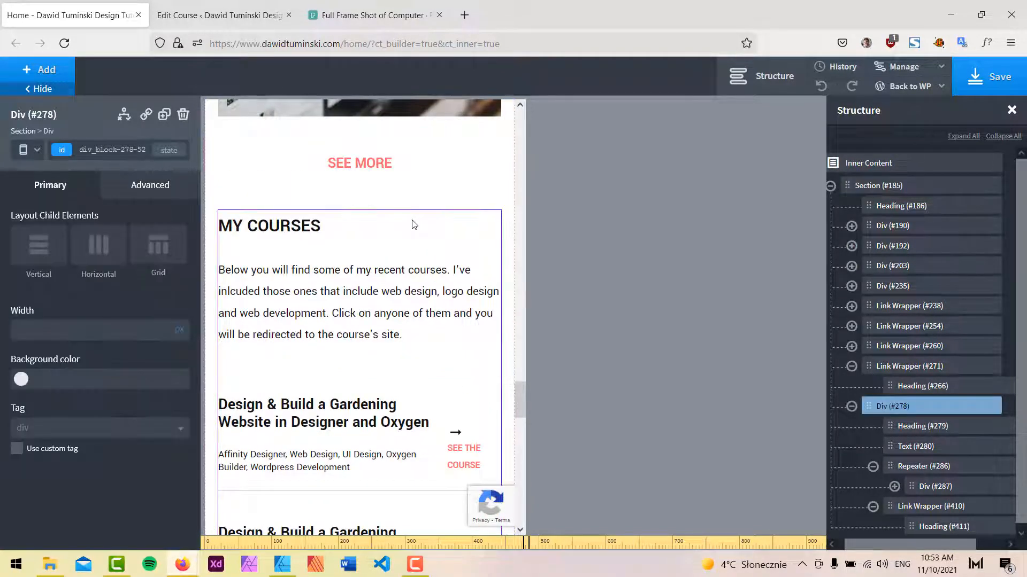
pyautogui.click(142, 192)
pyautogui.click(105, 222)
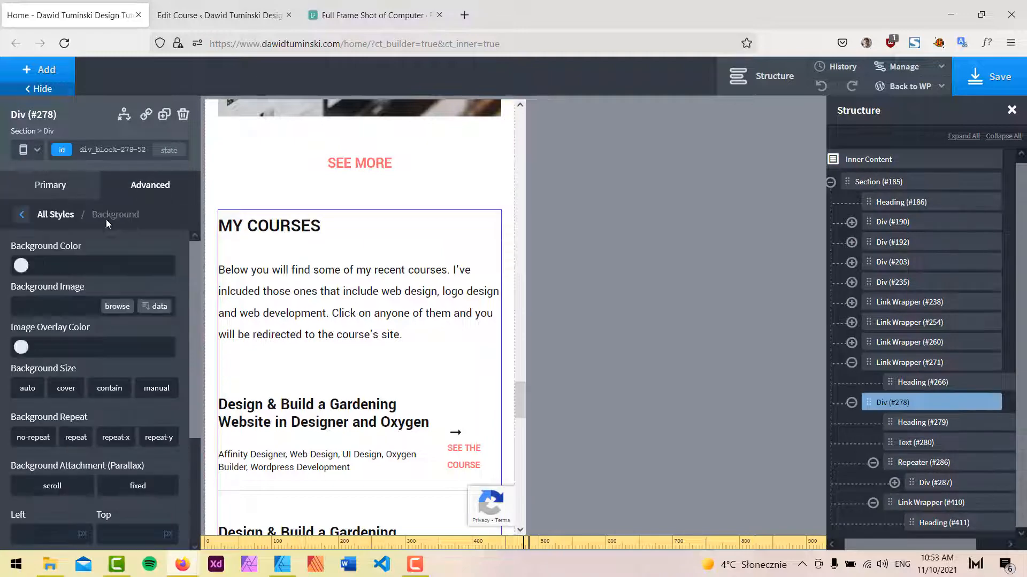
pyautogui.click(22, 266)
pyautogui.scroll(-3, 79, 380)
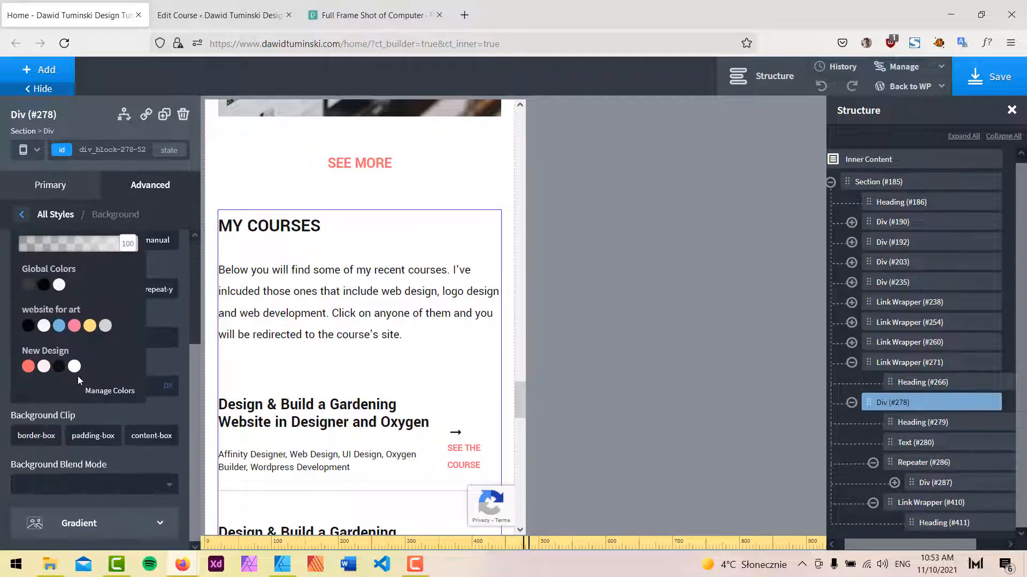
pyautogui.click(43, 366)
pyautogui.scroll(-15, 368, 342)
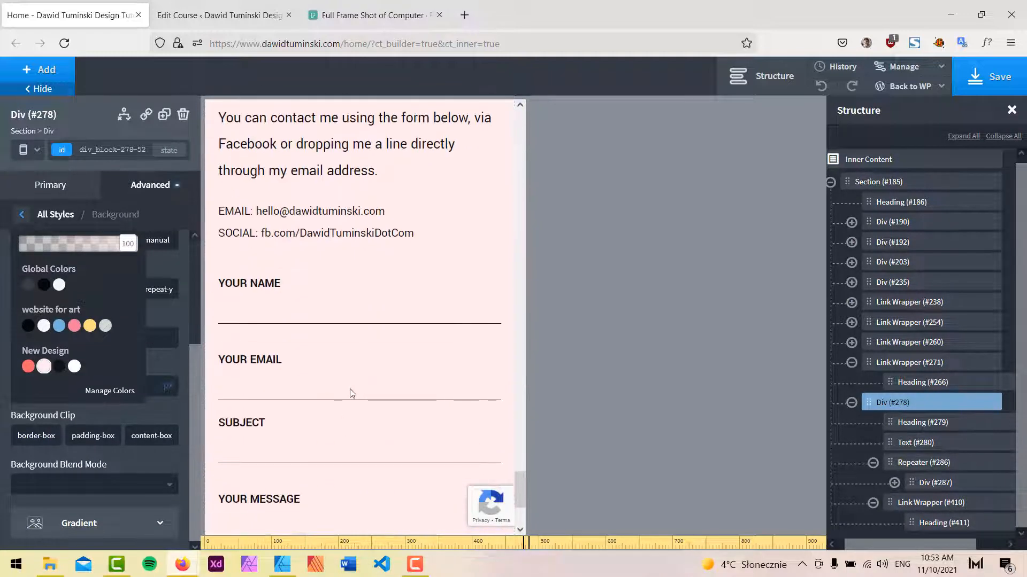
pyautogui.scroll(5, 357, 321)
pyautogui.scroll(3, 94, 280)
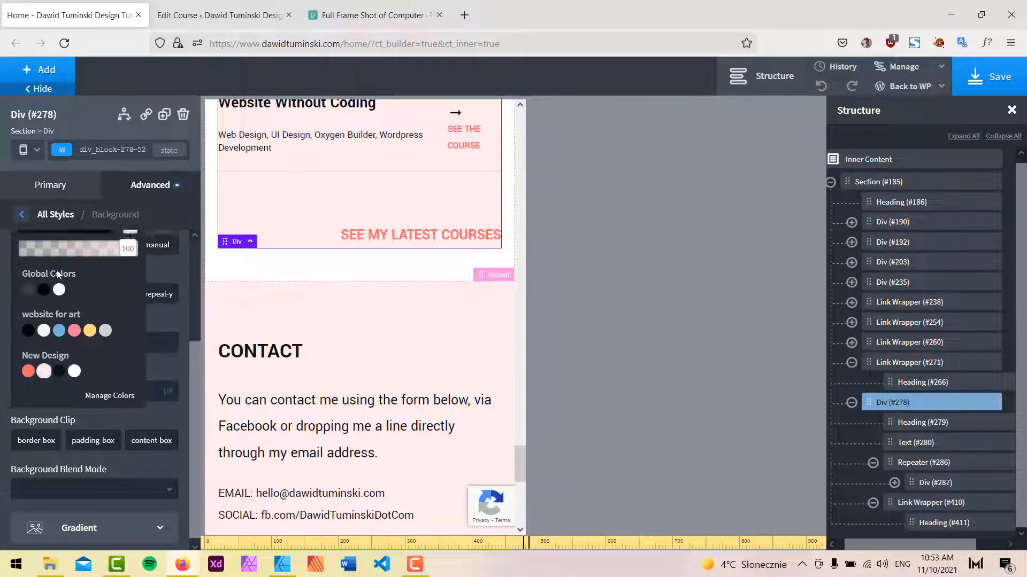
pyautogui.click(119, 268)
pyautogui.scroll(12, 396, 321)
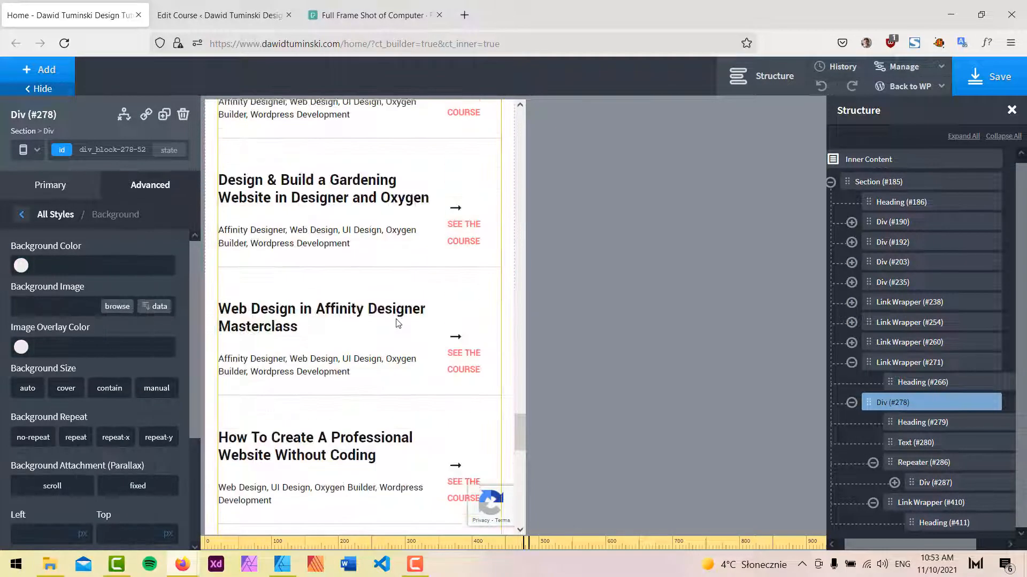
# At the Less than 768px breakpoint, set the course item Div's layout to vertical with left alignment.
pyautogui.click(454, 348)
pyautogui.scroll(-7, 457, 350)
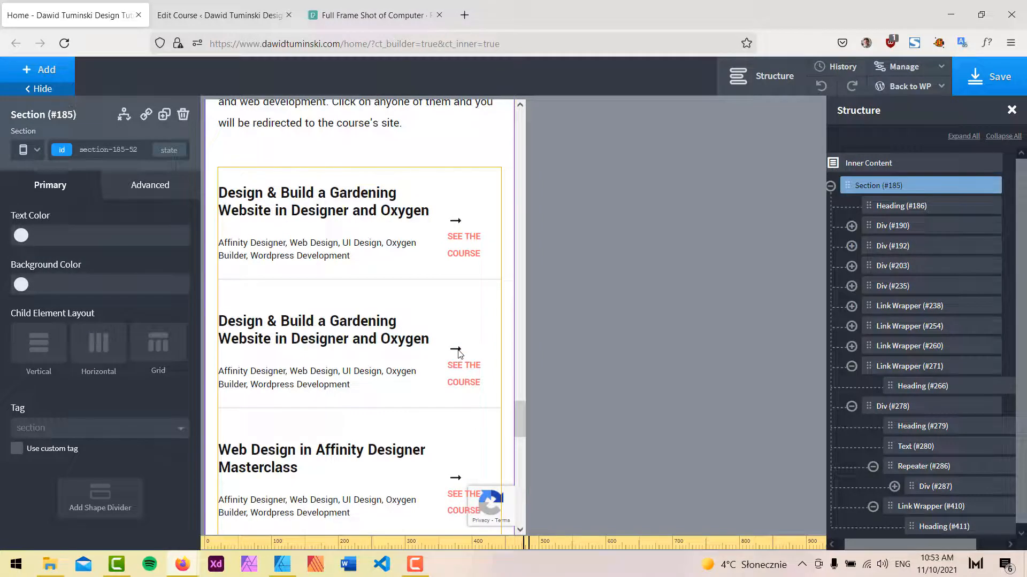
pyautogui.click(482, 185)
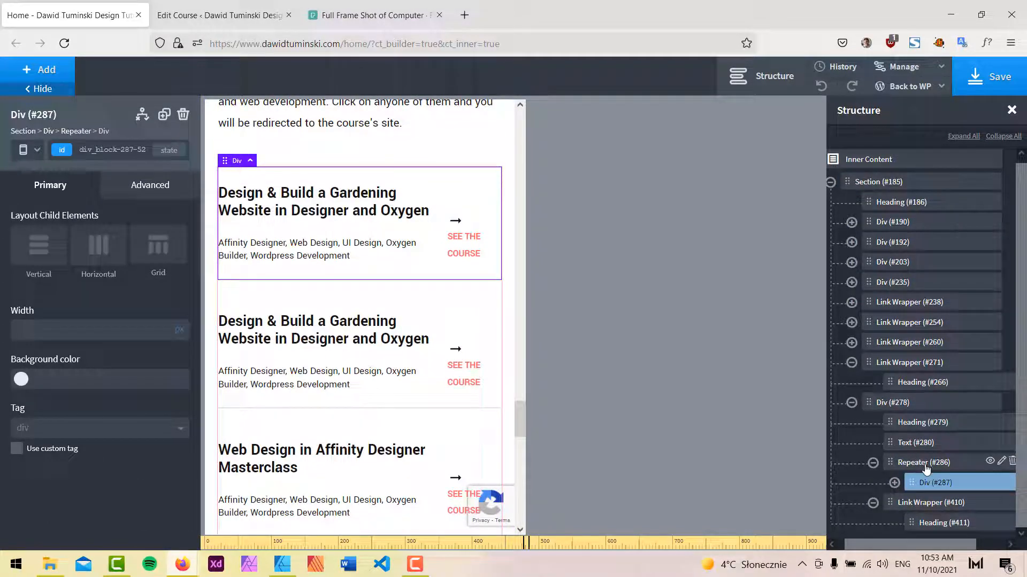
pyautogui.click(39, 247)
pyautogui.click(41, 341)
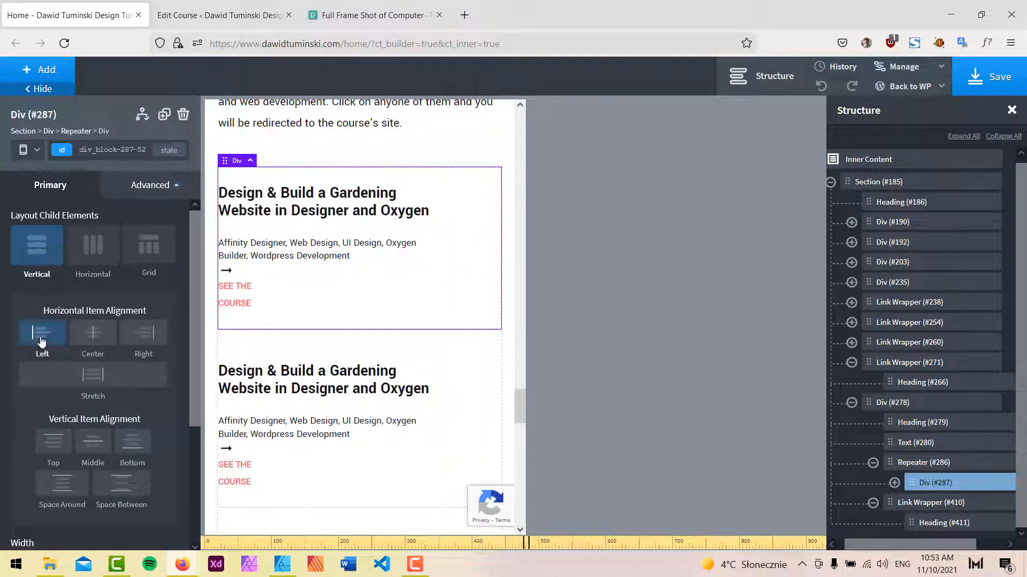
# Set the titlesubheading Div's width to 100% at this breakpoint.
pyautogui.click(894, 484)
pyautogui.scroll(-2, 909, 455)
pyautogui.click(920, 428)
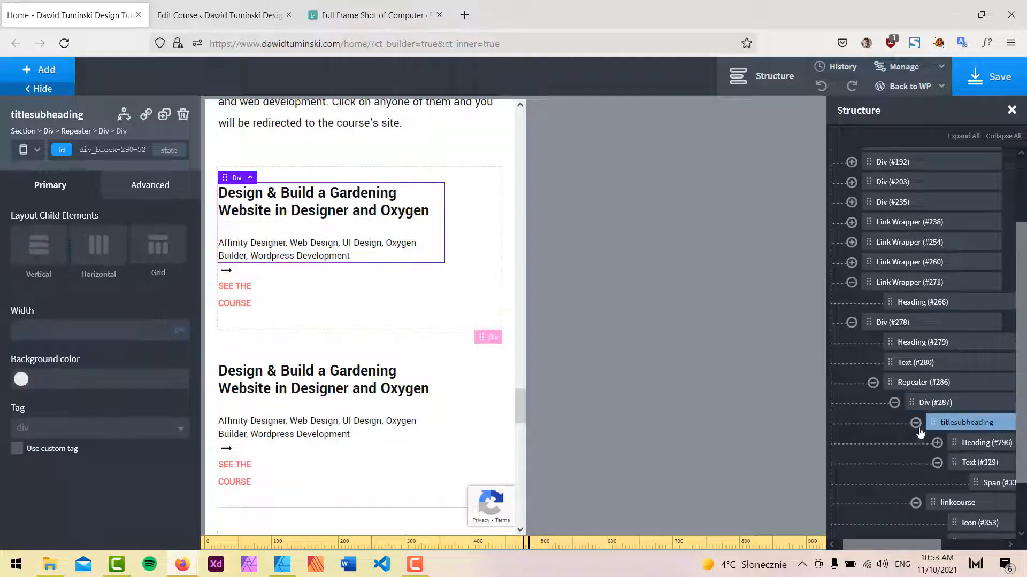
pyautogui.click(49, 325)
pyautogui.write('100')
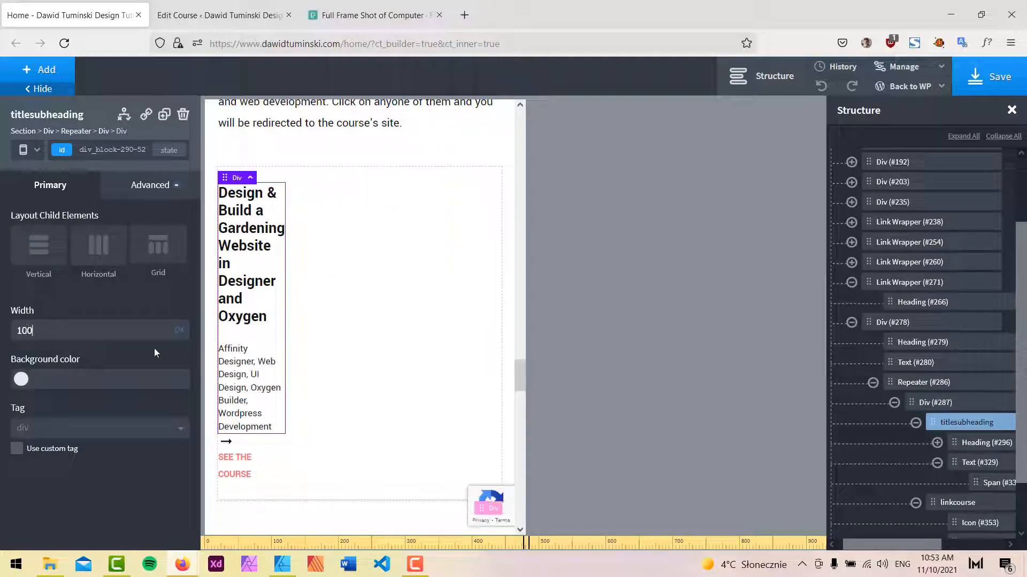
pyautogui.click(182, 330)
pyautogui.click(183, 332)
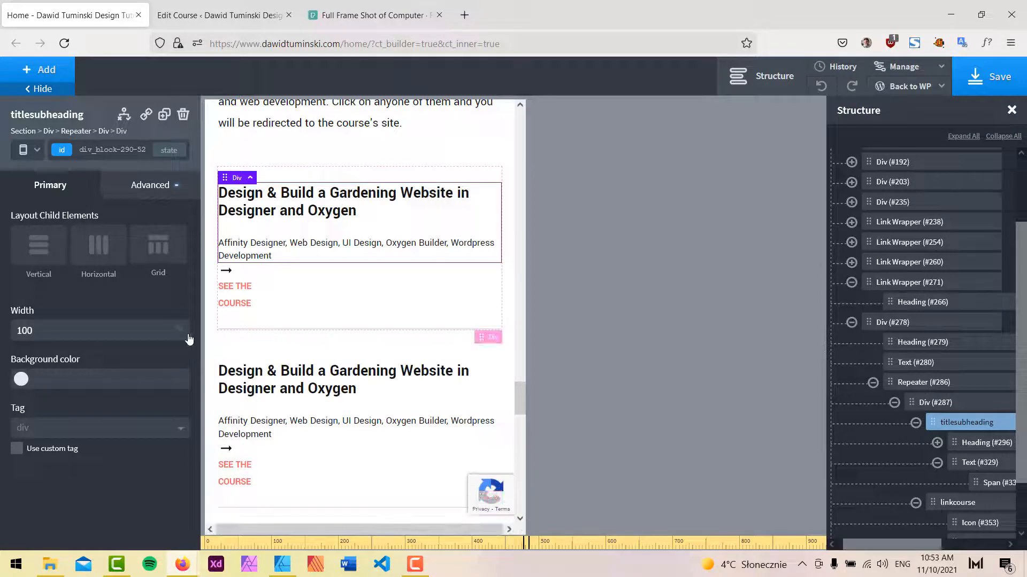
# Set the linkcourse Div's width to 100% at this breakpoint.
pyautogui.click(968, 503)
pyautogui.click(61, 326)
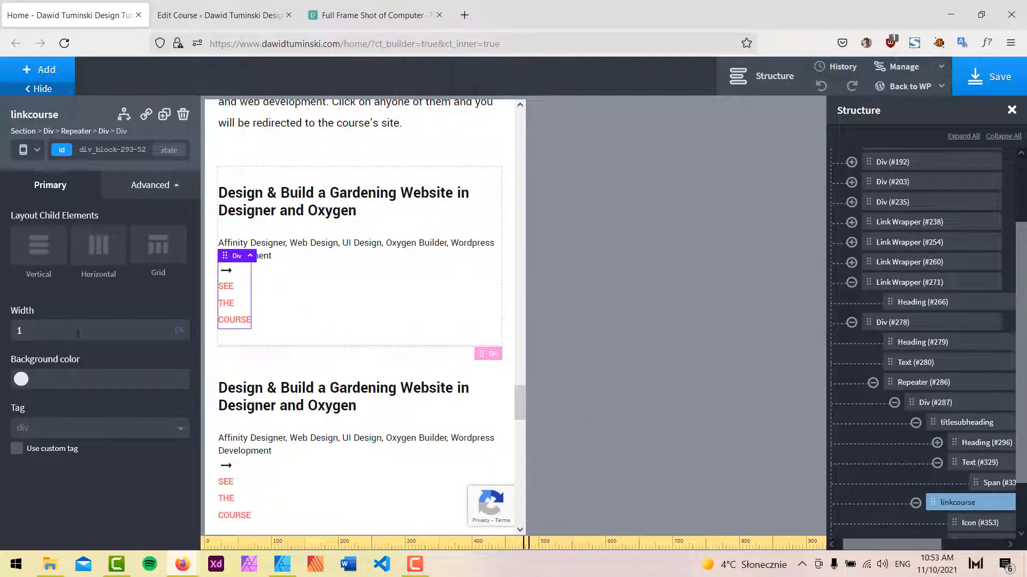
pyautogui.write('100')
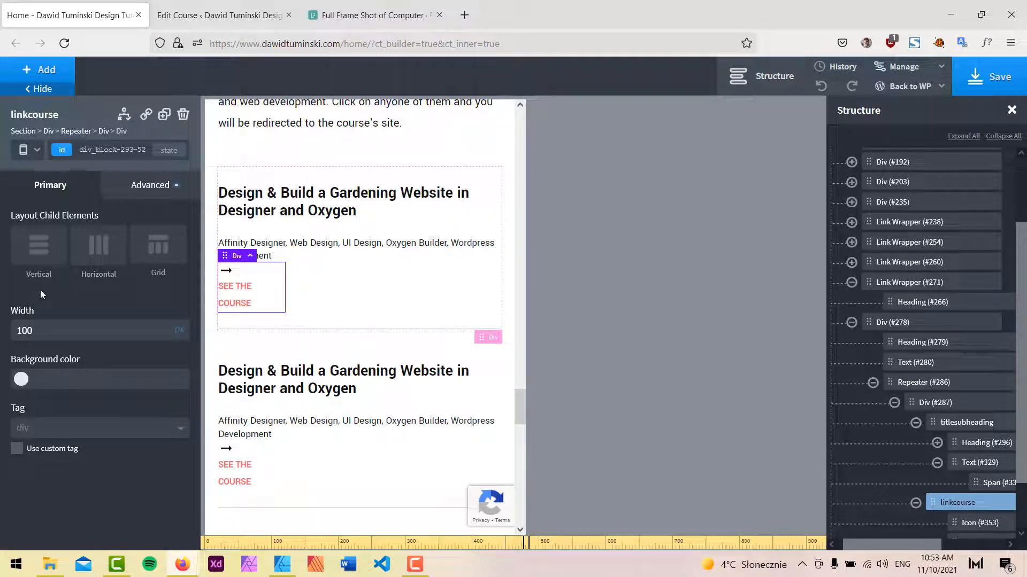
pyautogui.click(980, 422)
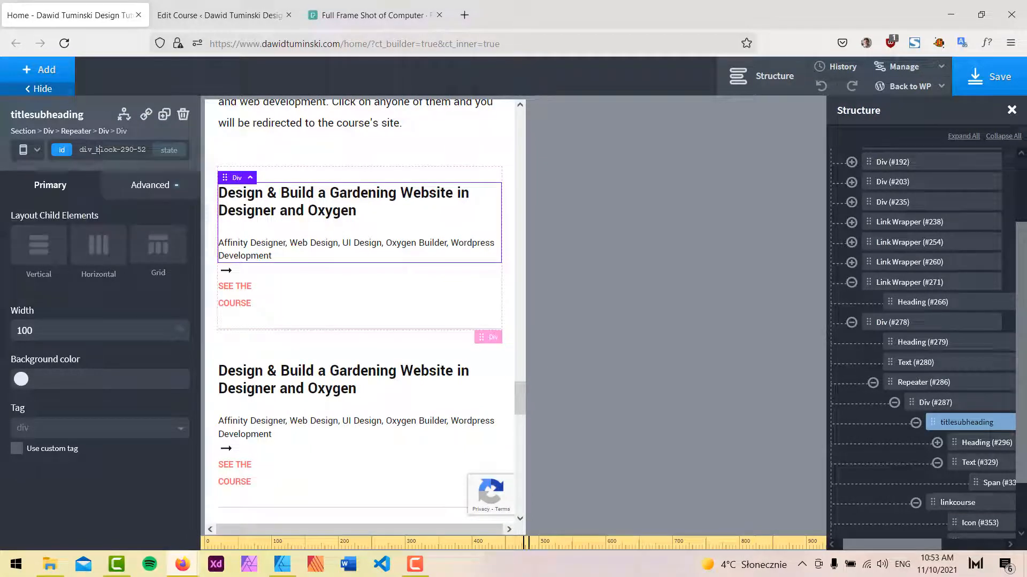
pyautogui.click(957, 503)
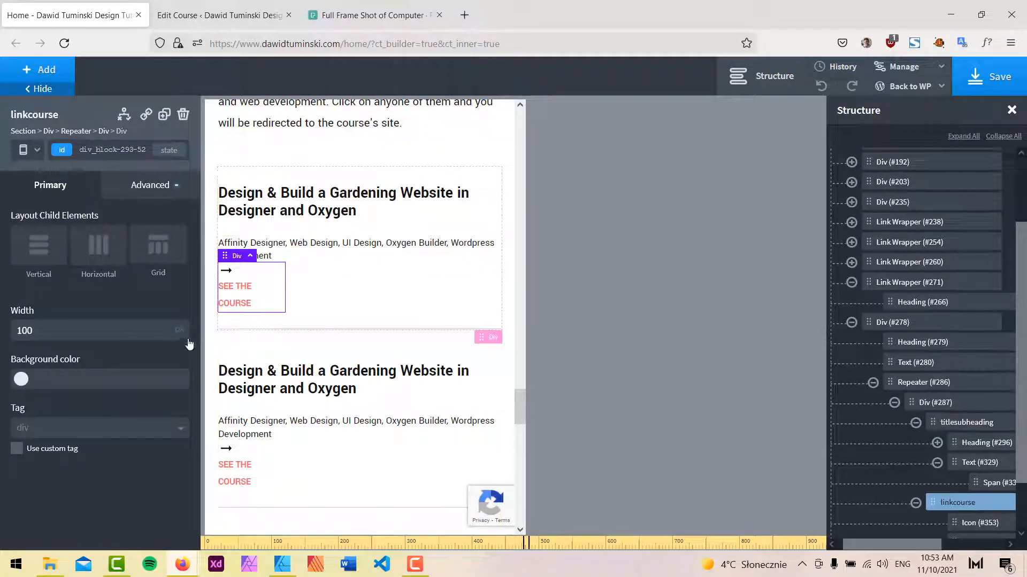
pyautogui.click(183, 323)
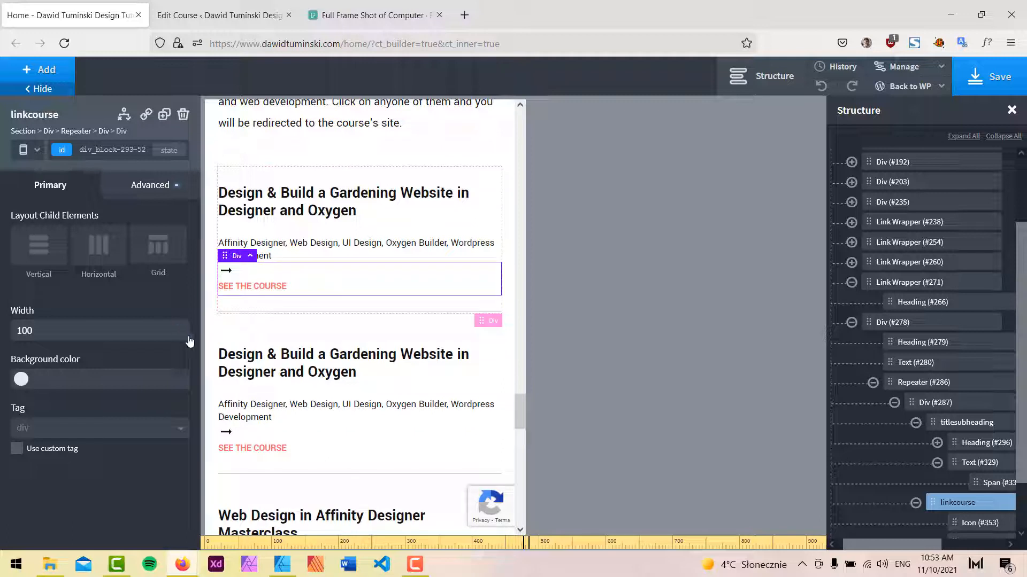
# Lay out the linkcourse Div vertically with its items aligned right.
pyautogui.click(39, 246)
pyautogui.click(142, 343)
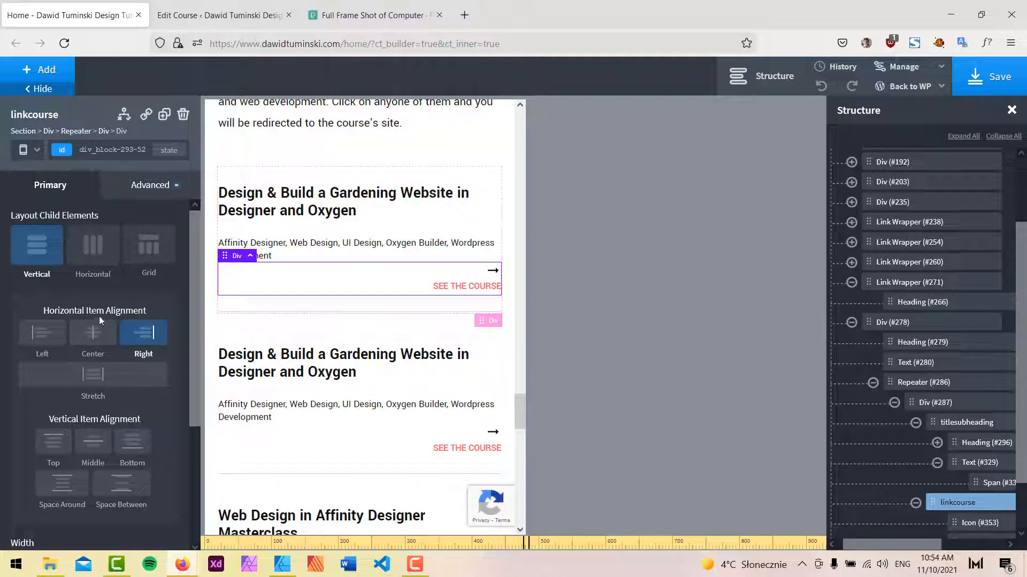
pyautogui.click(93, 334)
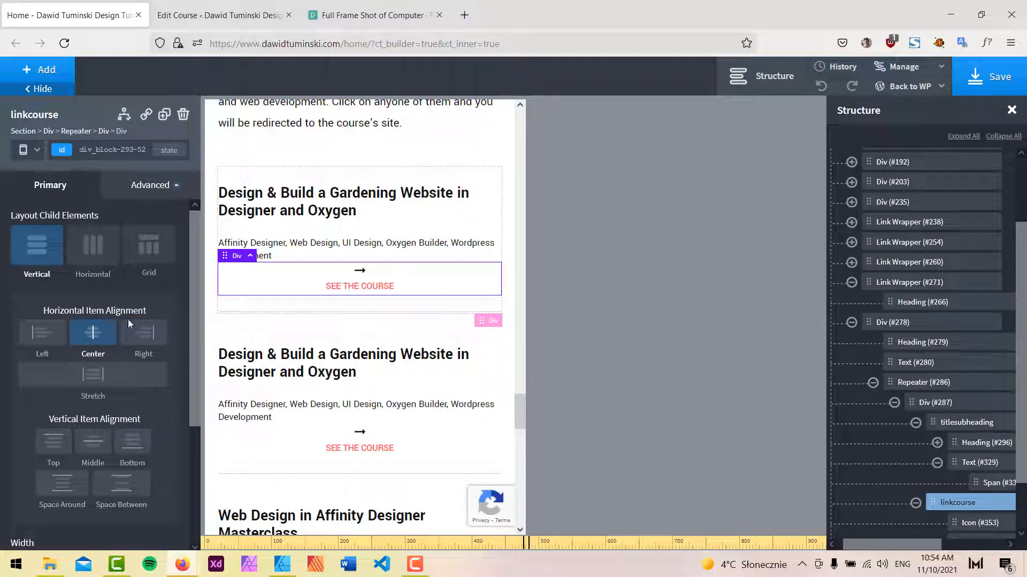
pyautogui.click(141, 335)
# Preview the course list at the Less than 480px breakpoint and select the courses Div.
pyautogui.scroll(-5, 457, 441)
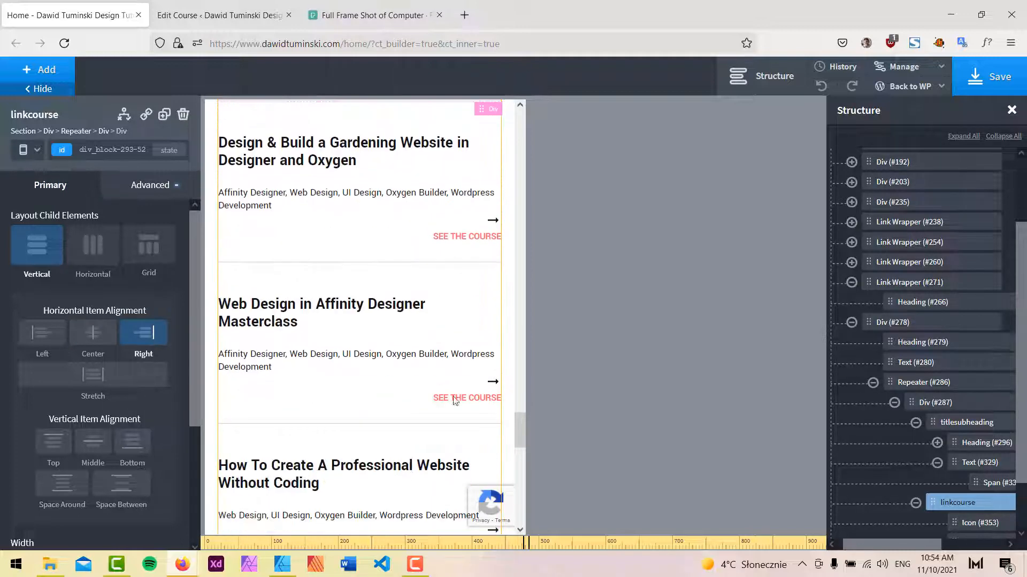
pyautogui.scroll(-3, 457, 441)
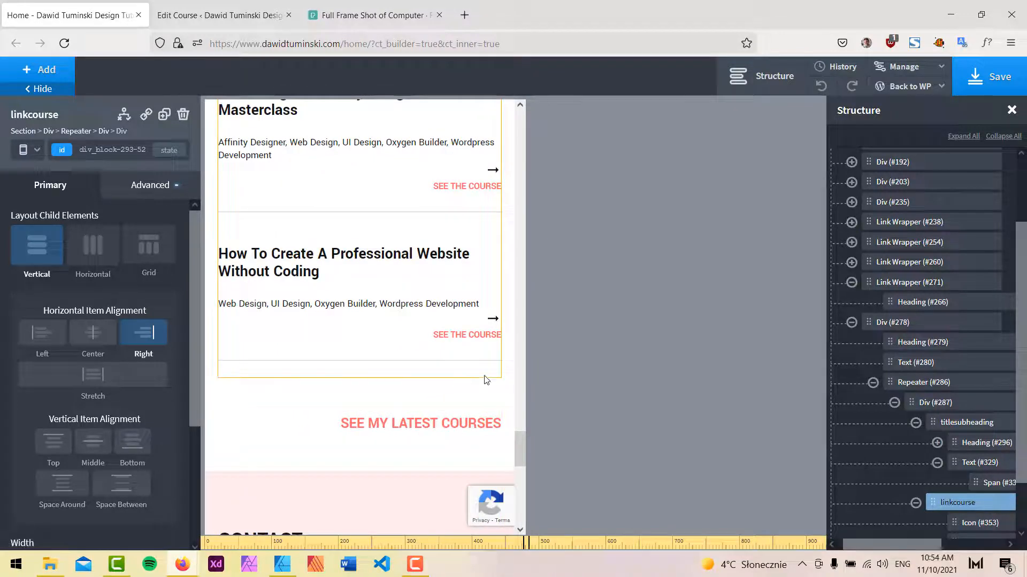
pyautogui.click(990, 97)
pyautogui.click(30, 149)
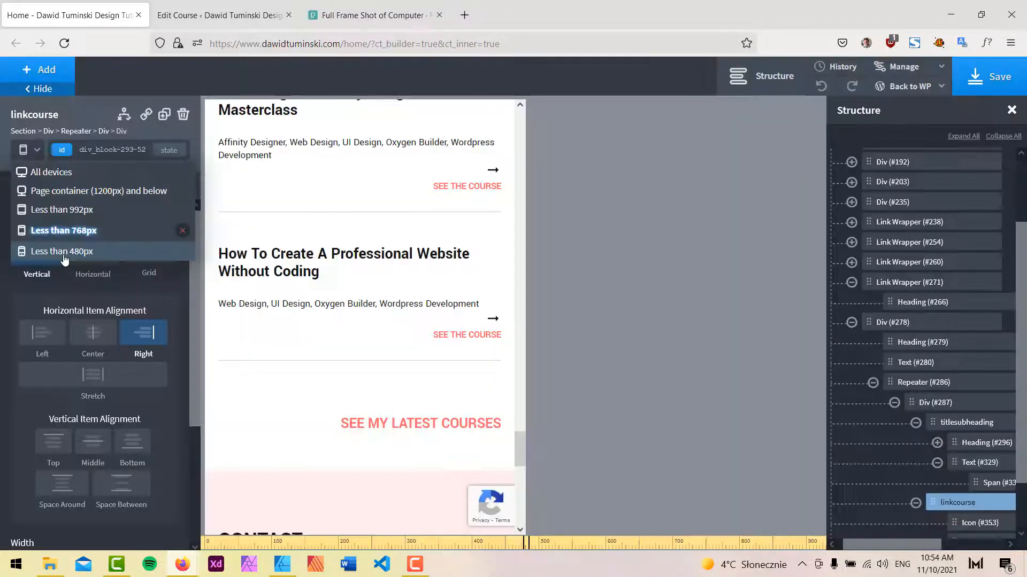
pyautogui.click(63, 252)
pyautogui.scroll(5, 358, 339)
pyautogui.scroll(5, 358, 339)
pyautogui.click(383, 304)
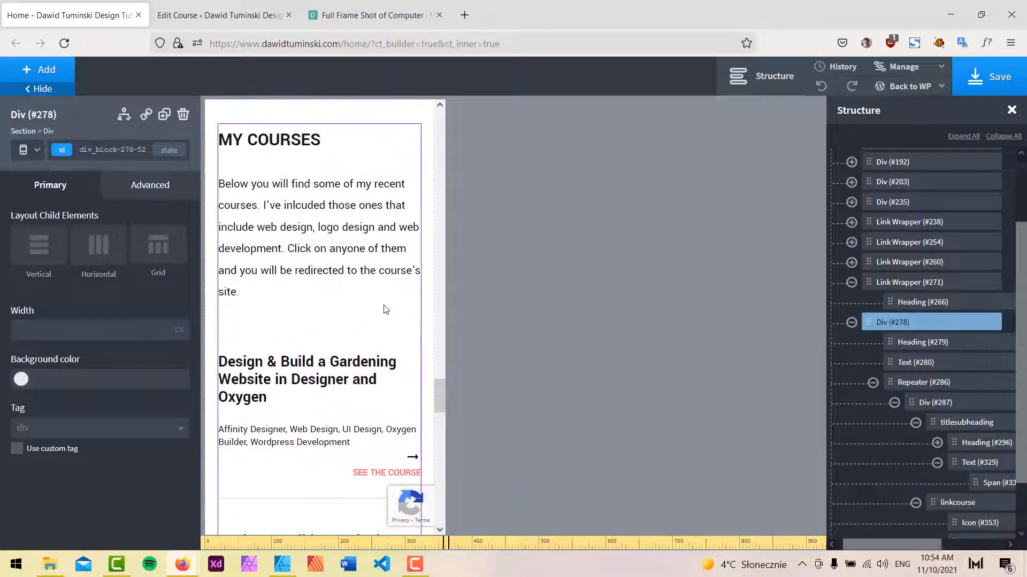
# Scroll through the course list and portfolio section to review them at the Less than 480px breakpoint.
pyautogui.scroll(-3, 401, 337)
pyautogui.scroll(-10, 405, 396)
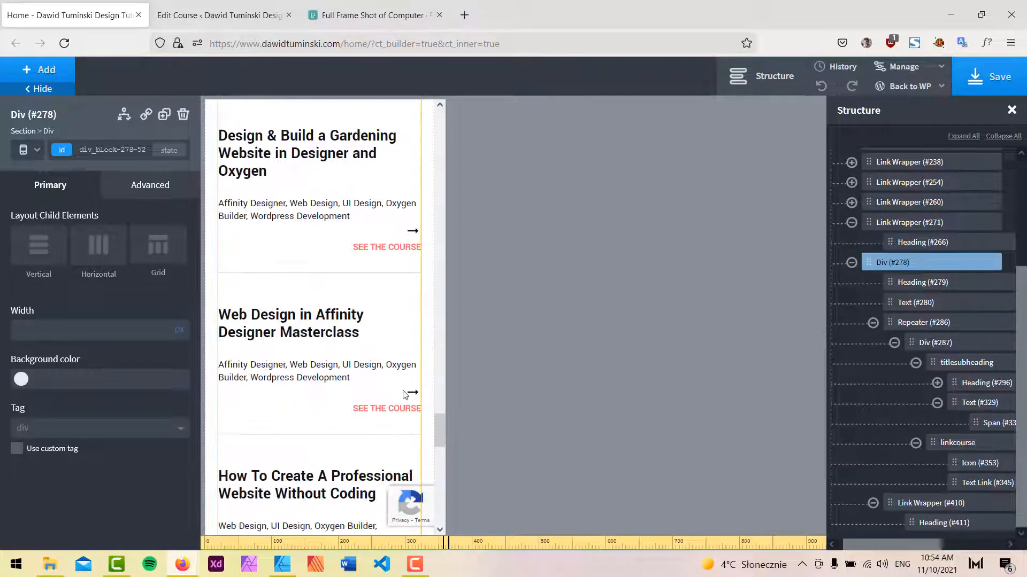
pyautogui.scroll(-1, 386, 409)
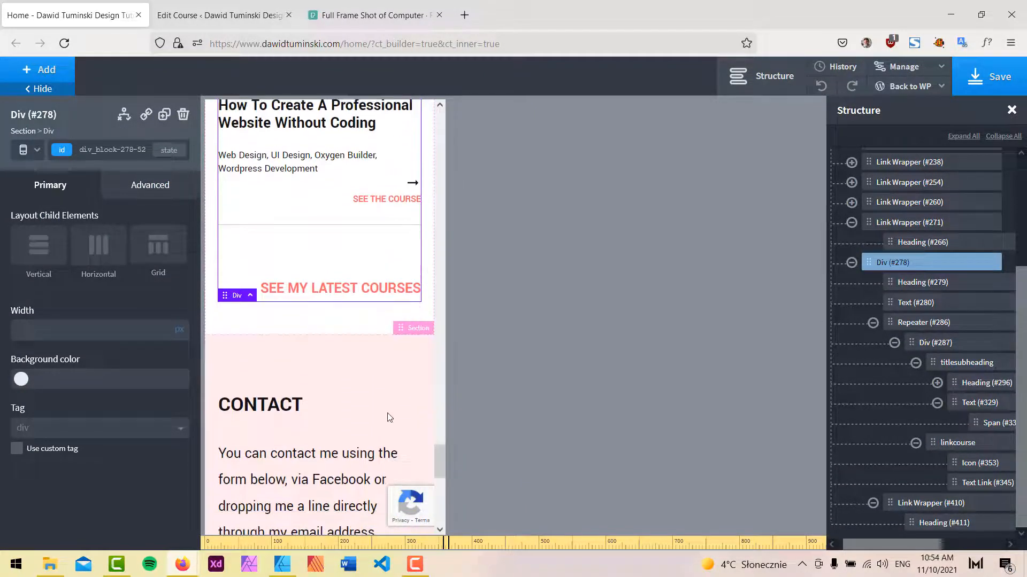
pyautogui.scroll(10, 390, 418)
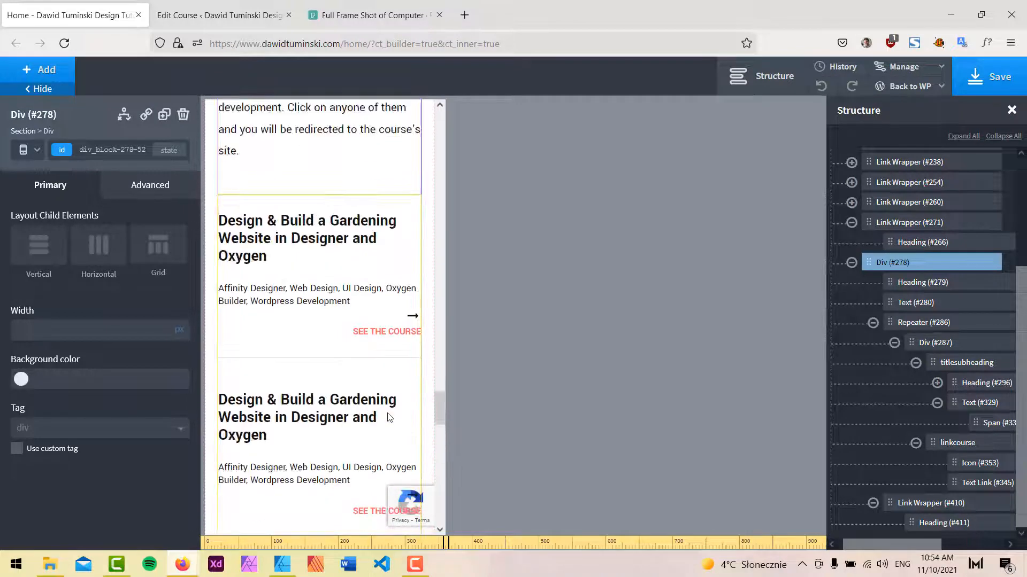
pyautogui.scroll(8, 390, 419)
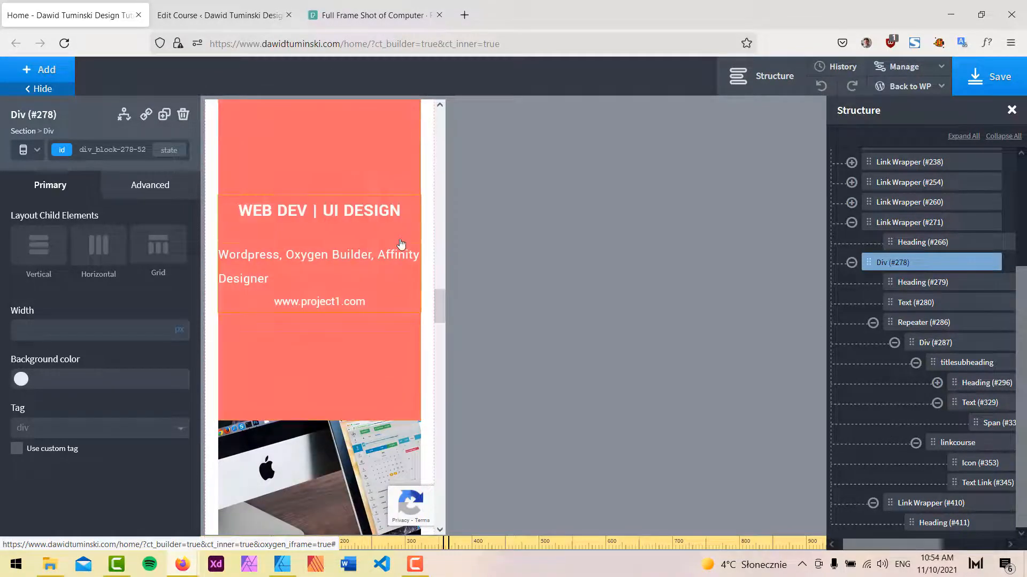
pyautogui.scroll(5, 334, 288)
pyautogui.scroll(-2, 320, 289)
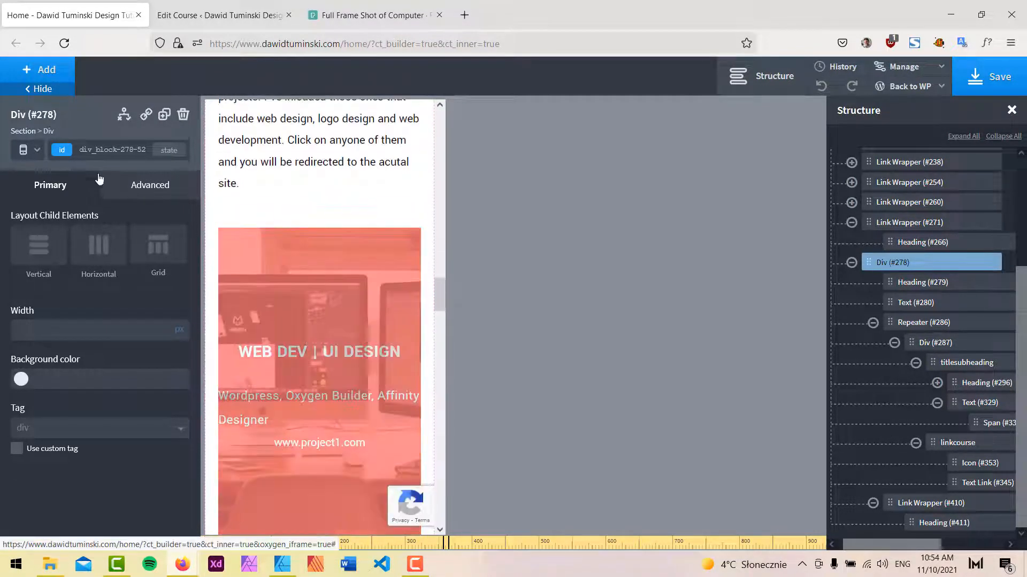
# Compare the portfolio card's text block at the next larger and the Less than 480px breakpoints, selecting its Div and subheading.
pyautogui.click(32, 154)
pyautogui.click(60, 235)
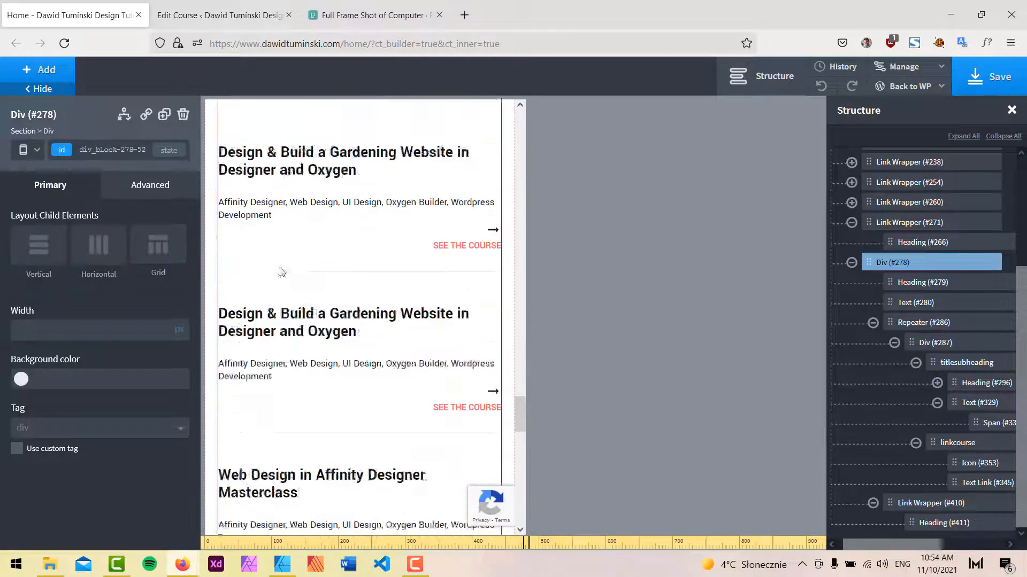
pyautogui.scroll(-5, 321, 272)
pyautogui.scroll(12, 347, 289)
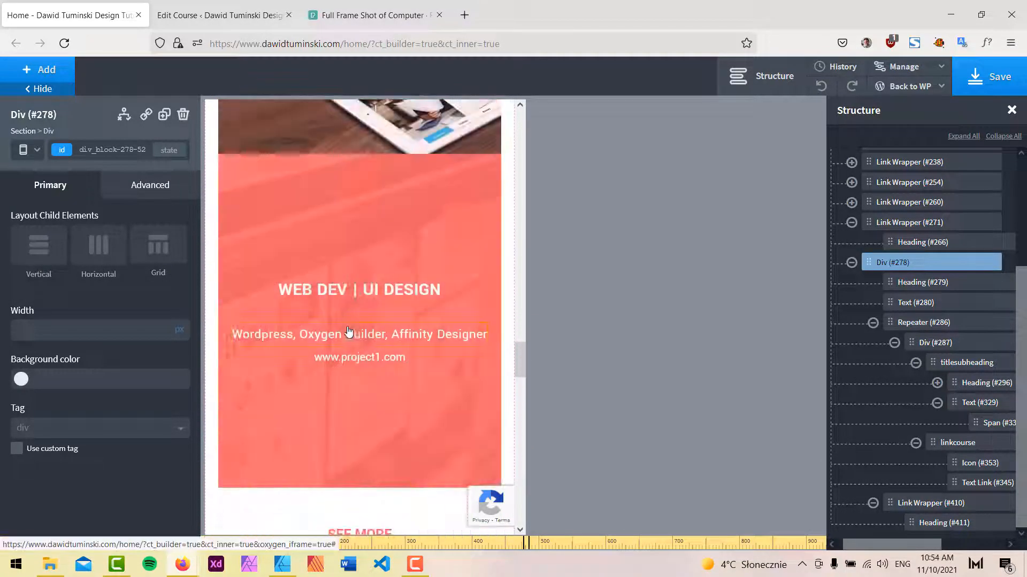
pyautogui.click(351, 343)
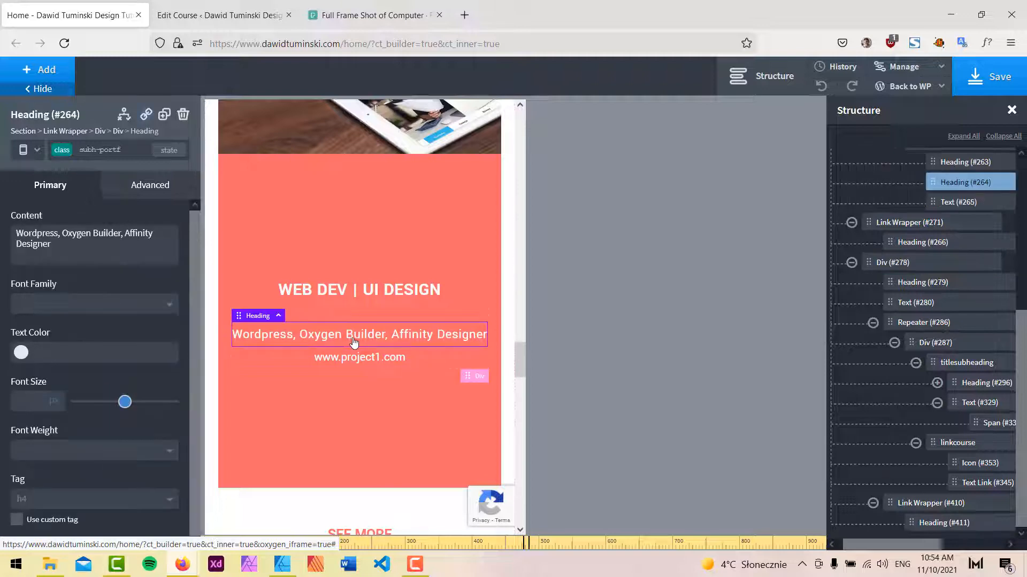
pyautogui.click(938, 198)
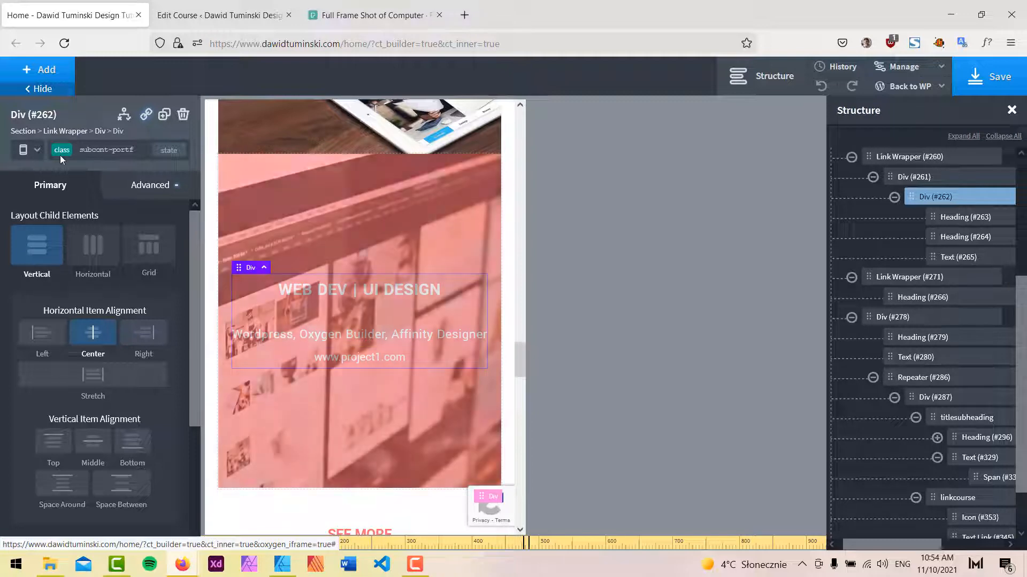
pyautogui.click(22, 150)
pyautogui.click(48, 248)
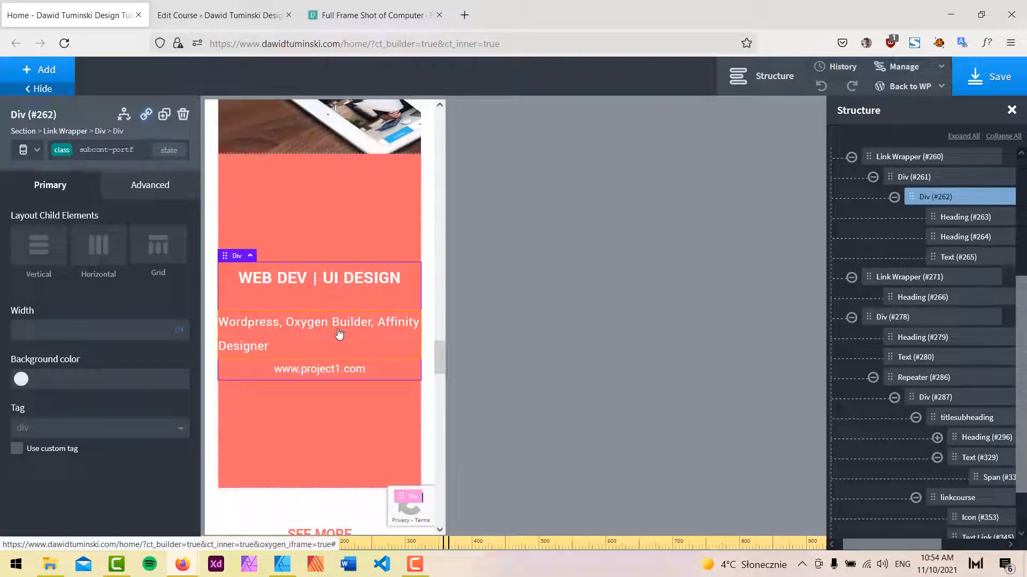
pyautogui.click(963, 237)
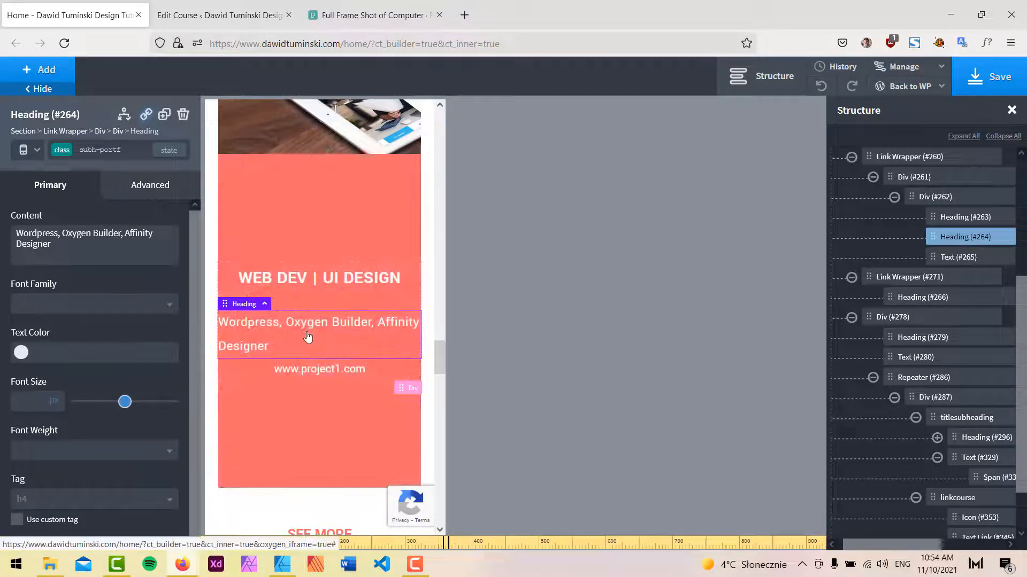
# Center-align the portfolio card subheading's text at the next larger breakpoint.
pyautogui.click(22, 150)
pyautogui.click(49, 229)
pyautogui.click(151, 185)
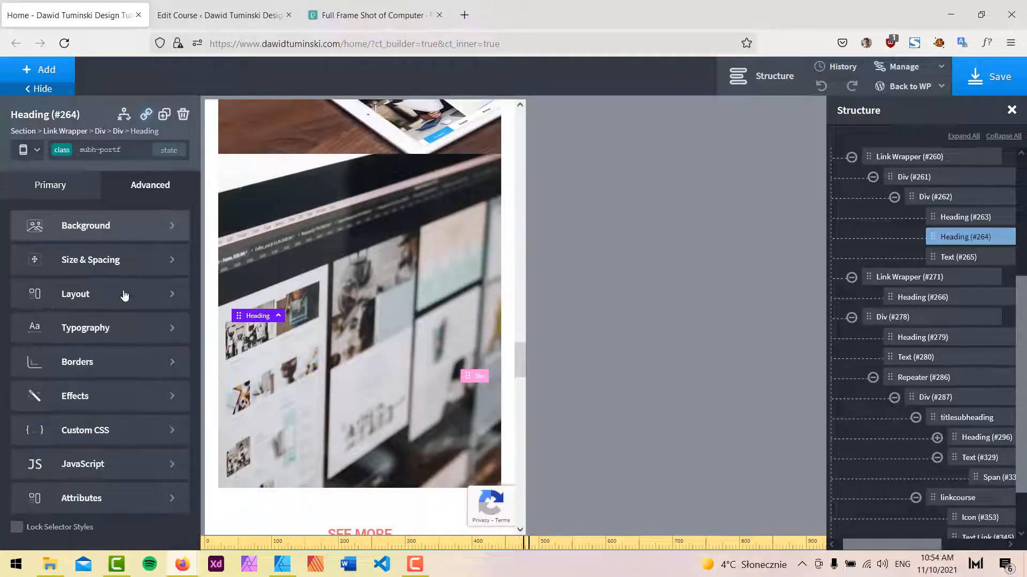
pyautogui.click(107, 328)
pyautogui.click(81, 424)
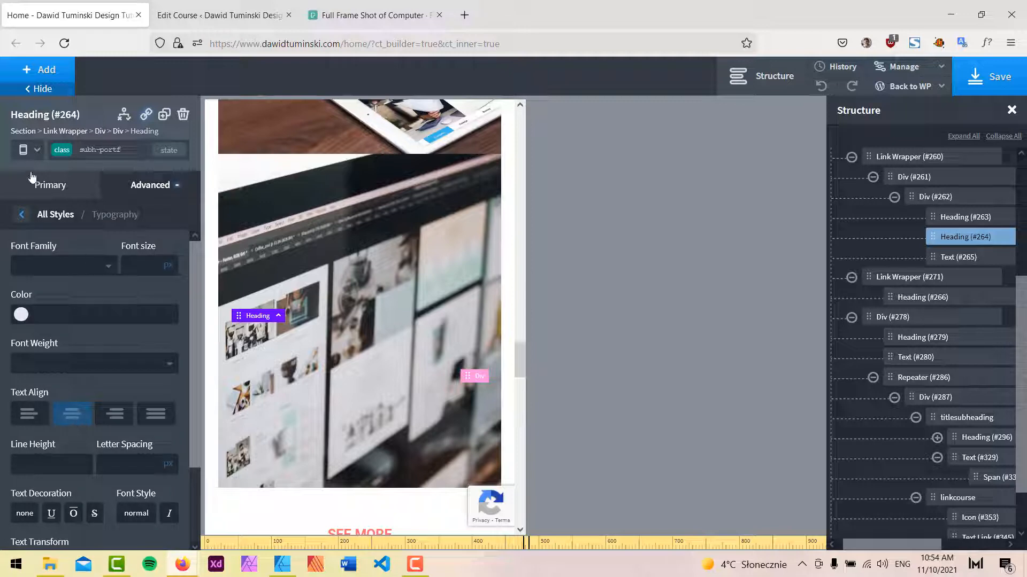
pyautogui.click(22, 150)
pyautogui.click(48, 250)
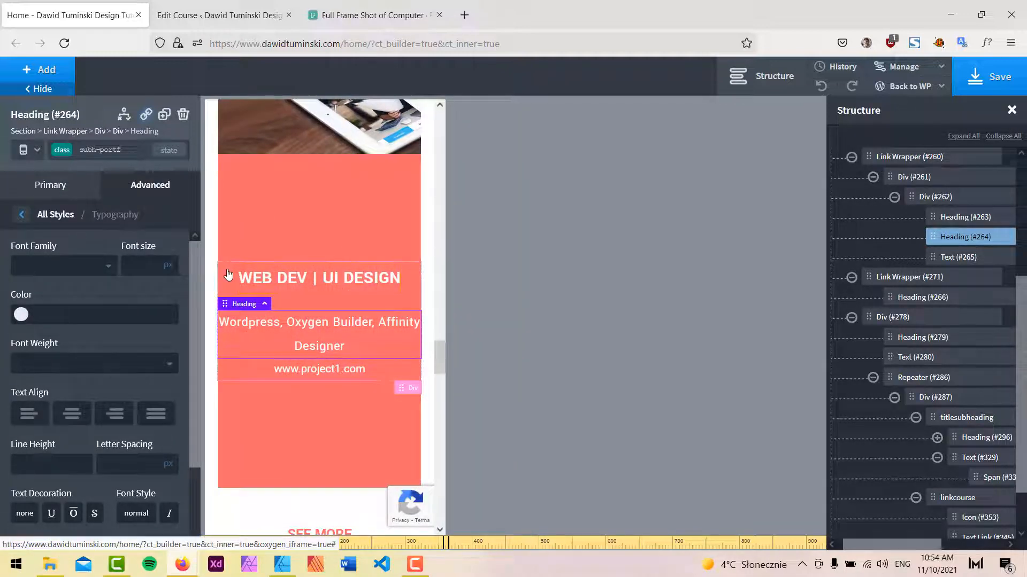
# Give the portfolio card's text Div 15 px padding on all sides at the Less than 480px breakpoint.
pyautogui.click(231, 289)
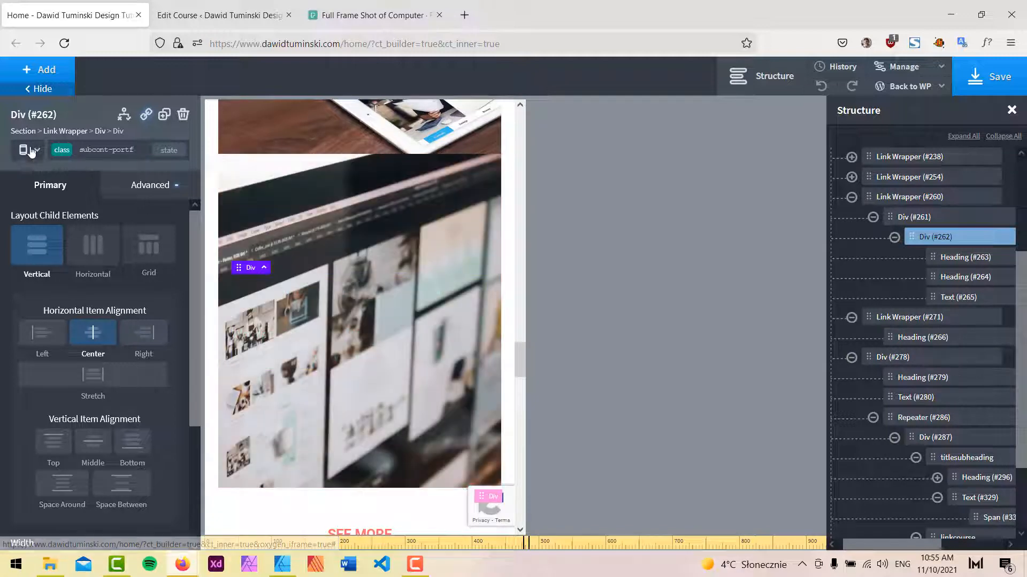
pyautogui.click(31, 150)
pyautogui.click(102, 231)
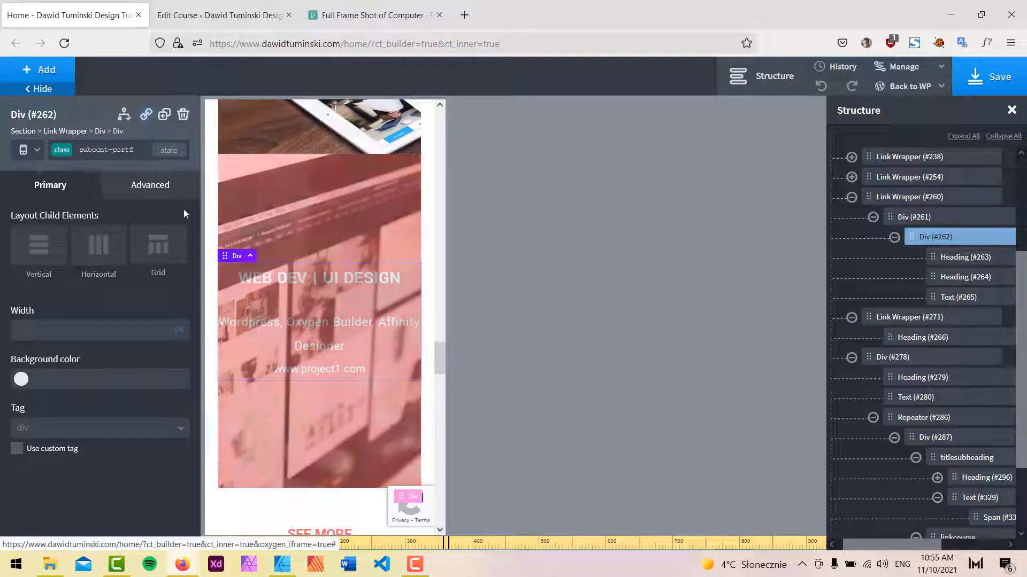
pyautogui.click(150, 185)
pyautogui.click(44, 274)
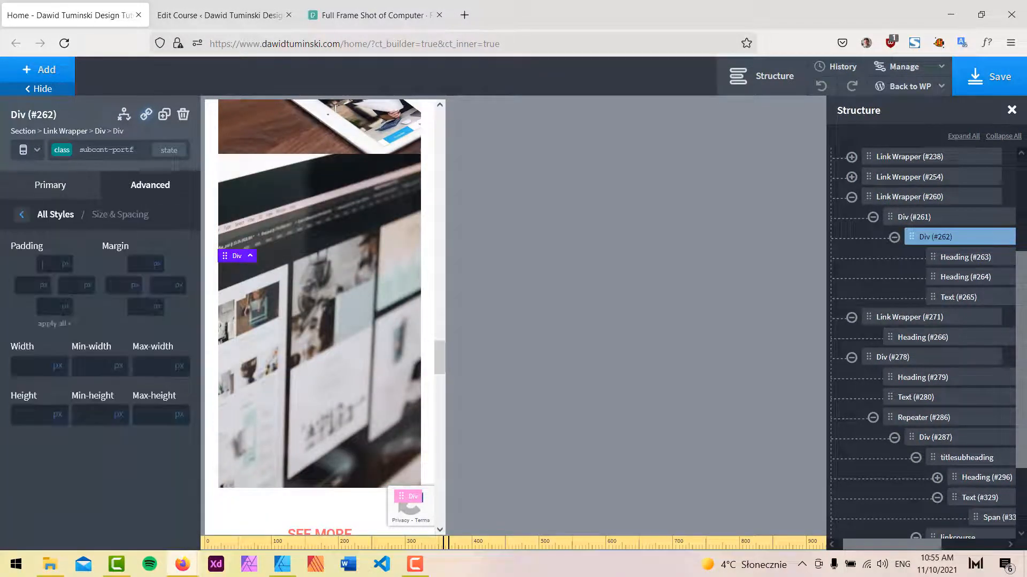
pyautogui.write('15')
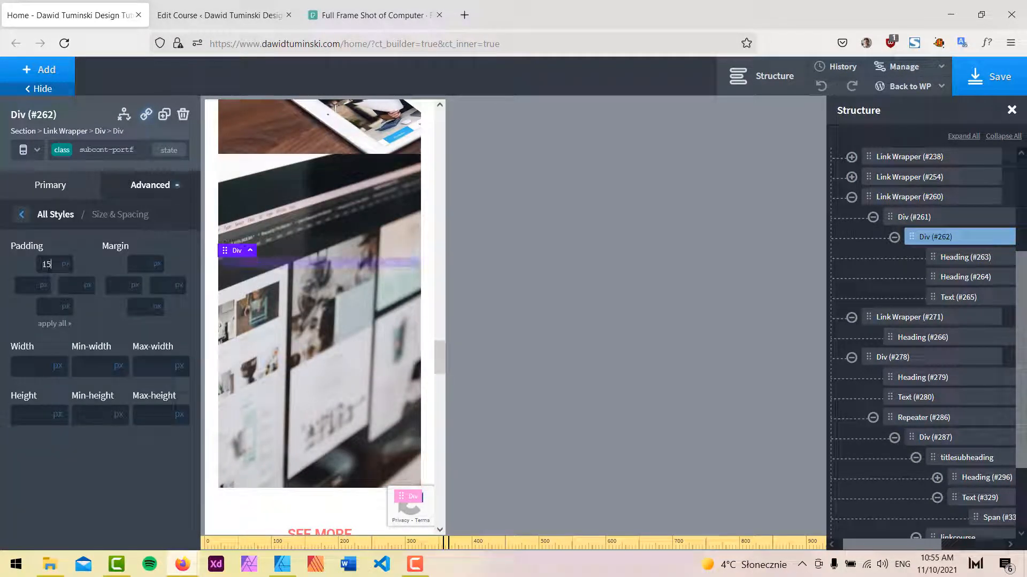
pyautogui.click(53, 323)
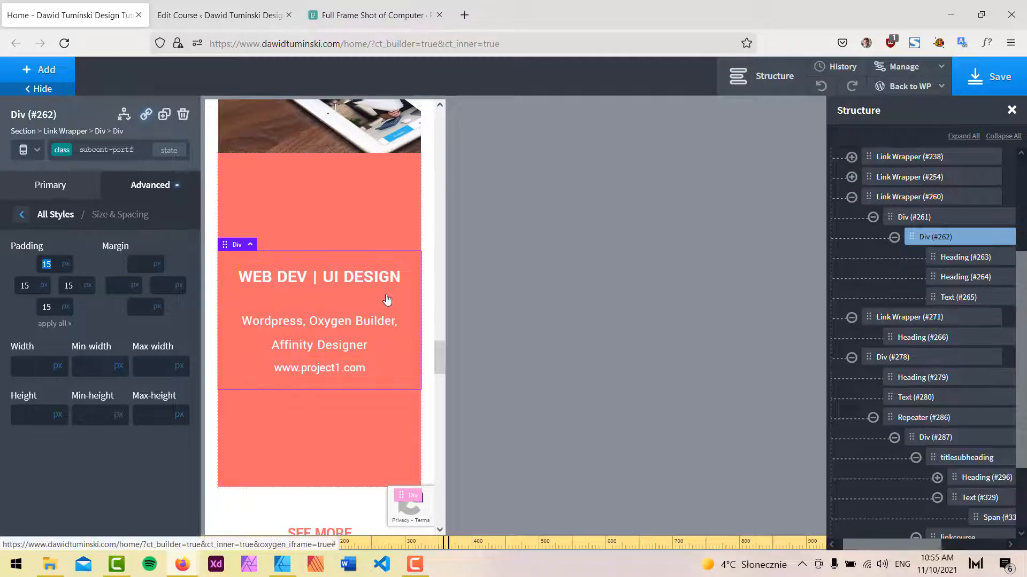
# Set the portfolio card subheading's line height to 1.3 for all devices.
pyautogui.scroll(-5, 386, 301)
pyautogui.scroll(5, 360, 304)
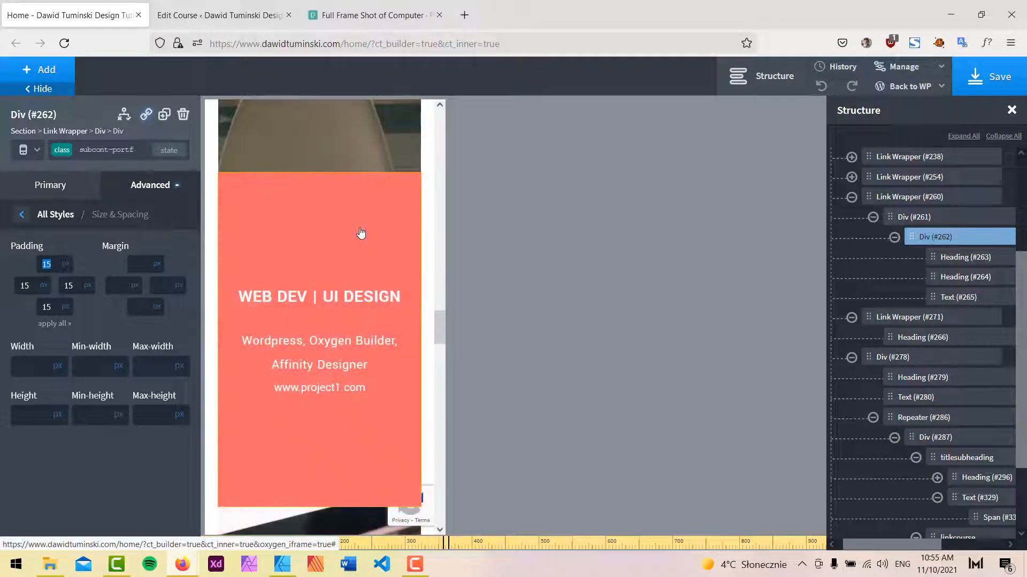
pyautogui.click(30, 149)
pyautogui.click(60, 173)
pyautogui.scroll(-5, 470, 302)
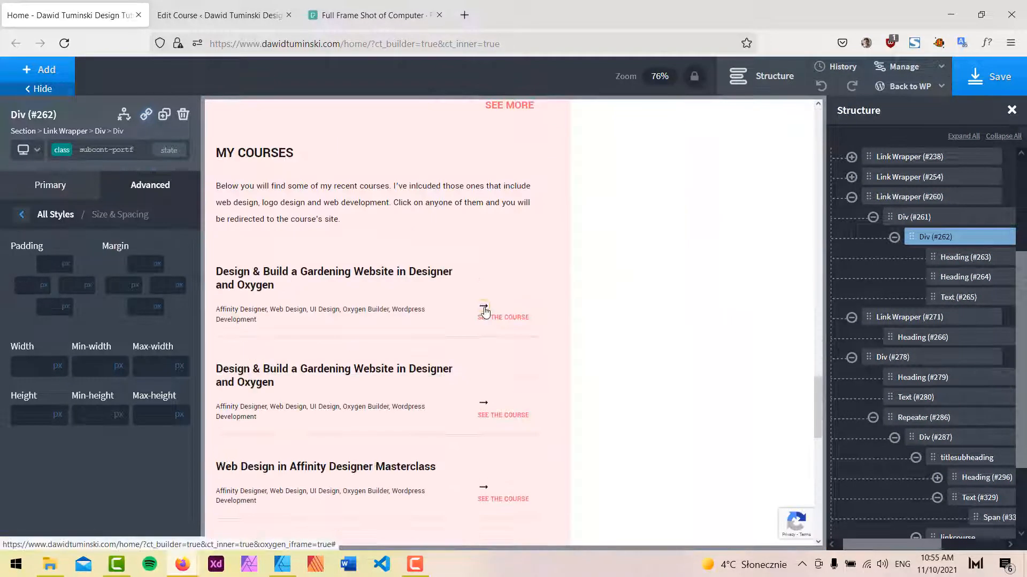
pyautogui.scroll(5, 459, 298)
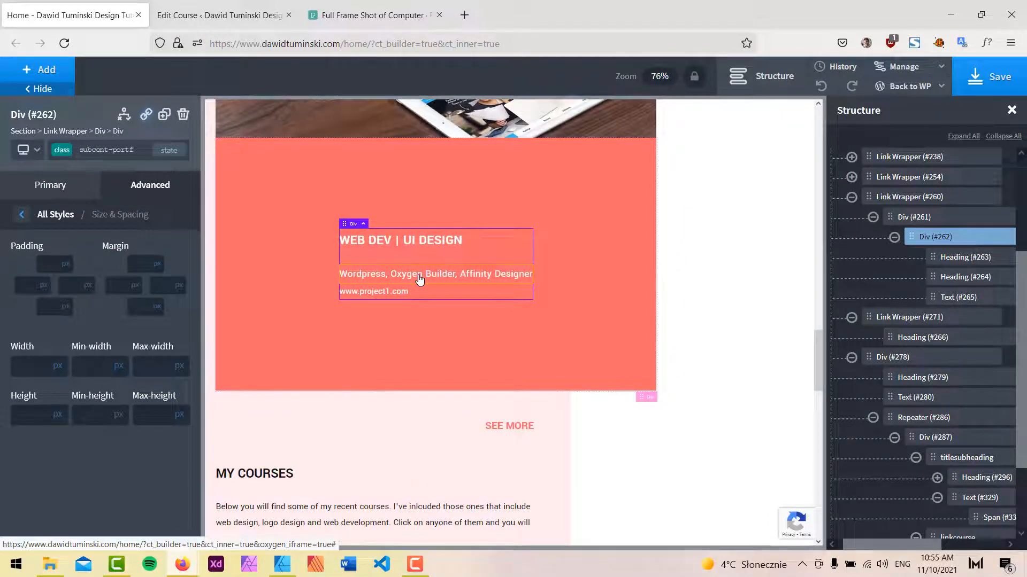
pyautogui.click(419, 275)
pyautogui.click(152, 187)
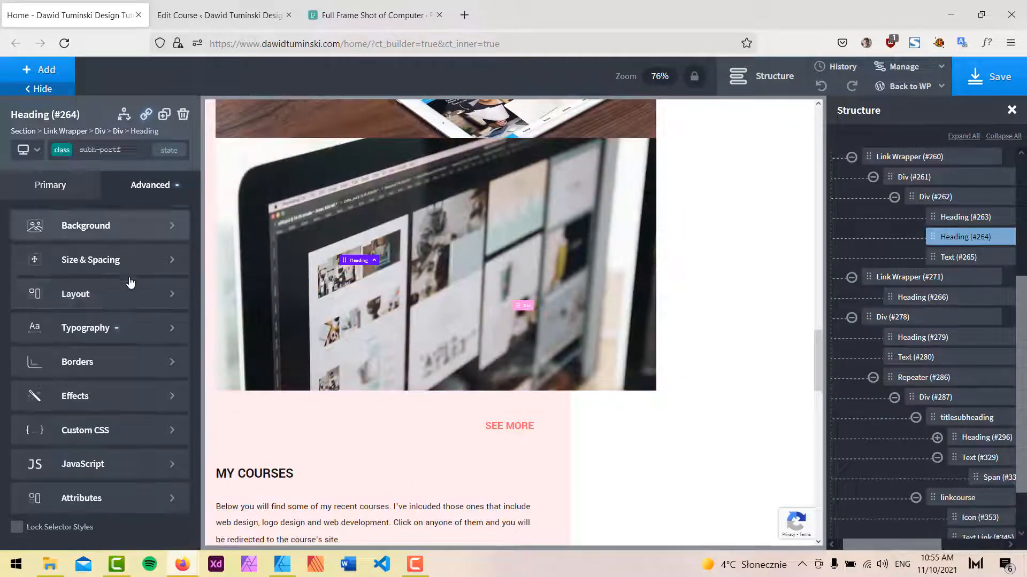
pyautogui.click(128, 324)
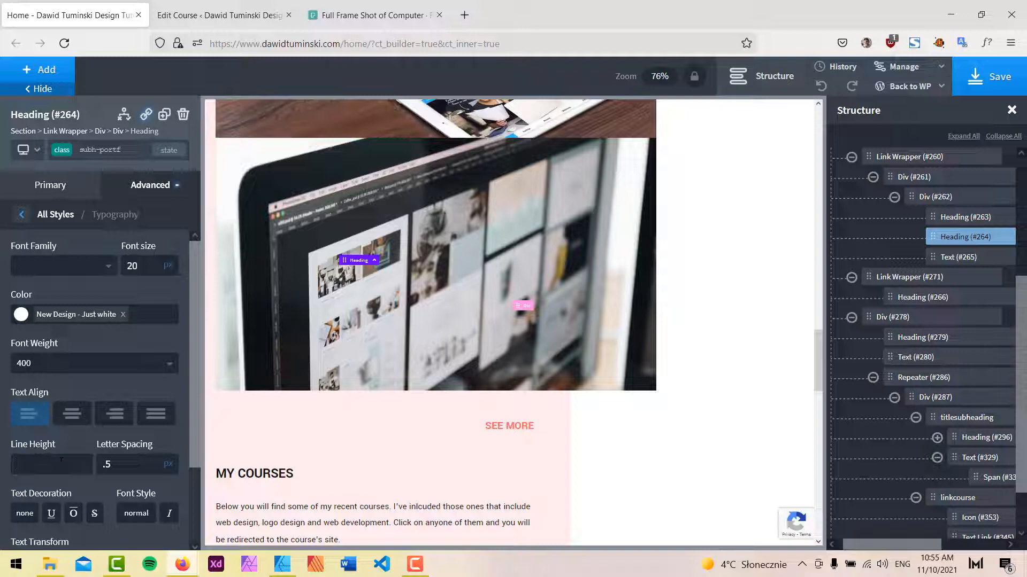
pyautogui.write('1.3')
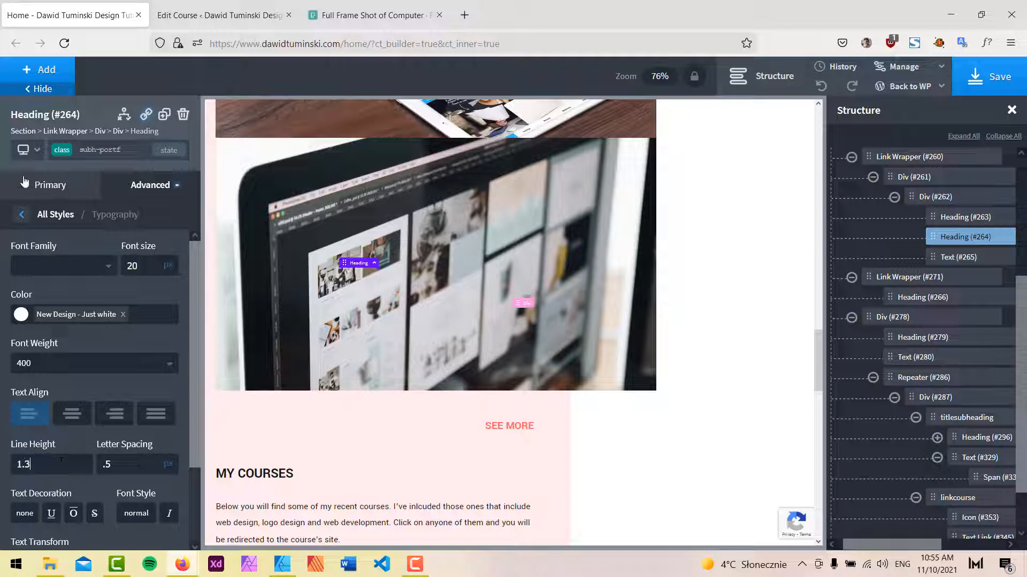
# Review the portfolio cards and MY COURSES section at the smaller breakpoints.
pyautogui.click(36, 150)
pyautogui.click(51, 241)
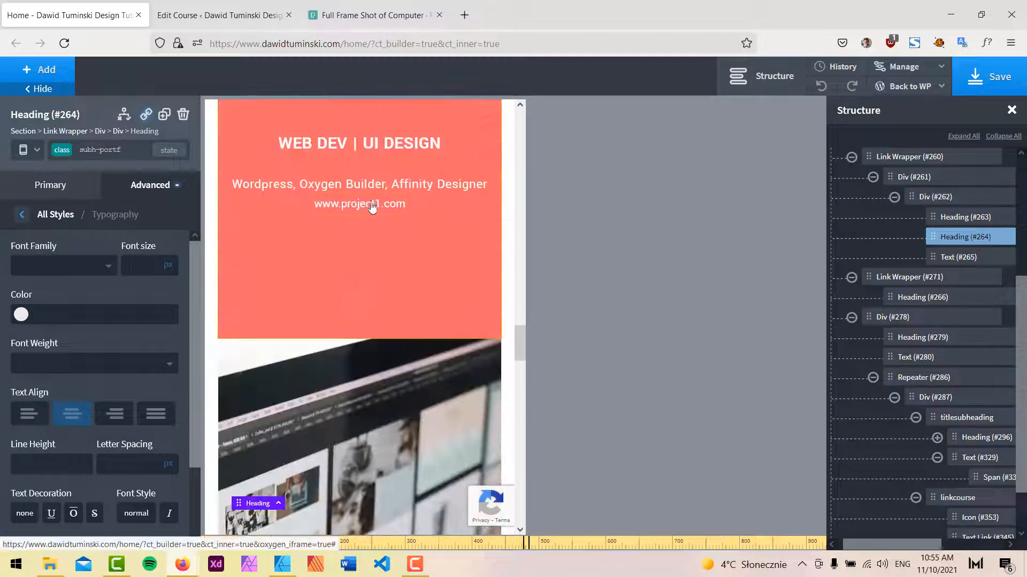
pyautogui.click(30, 150)
pyautogui.click(45, 252)
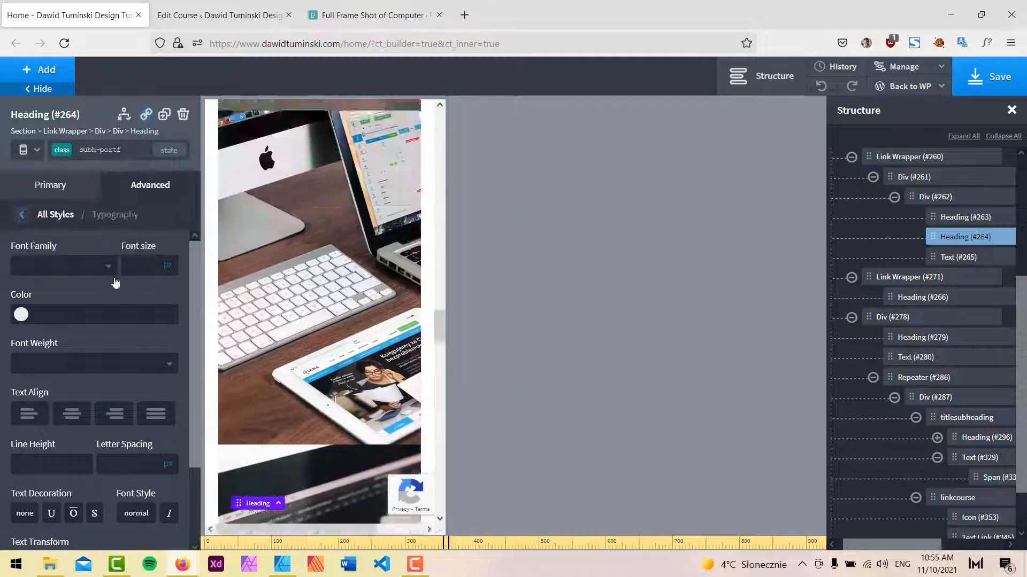
pyautogui.scroll(-5, 339, 321)
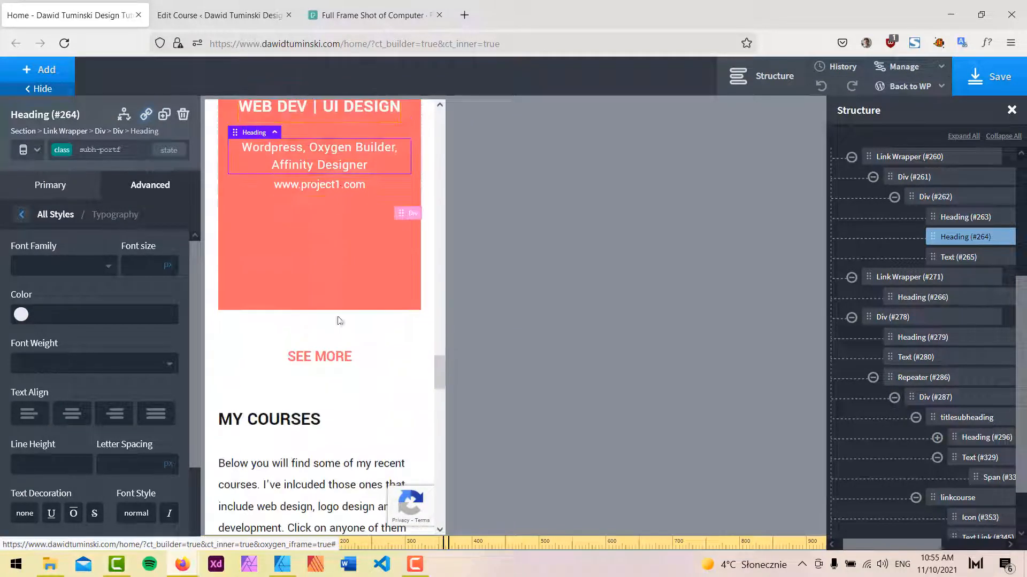
pyautogui.scroll(2, 343, 172)
pyautogui.scroll(-3, 338, 185)
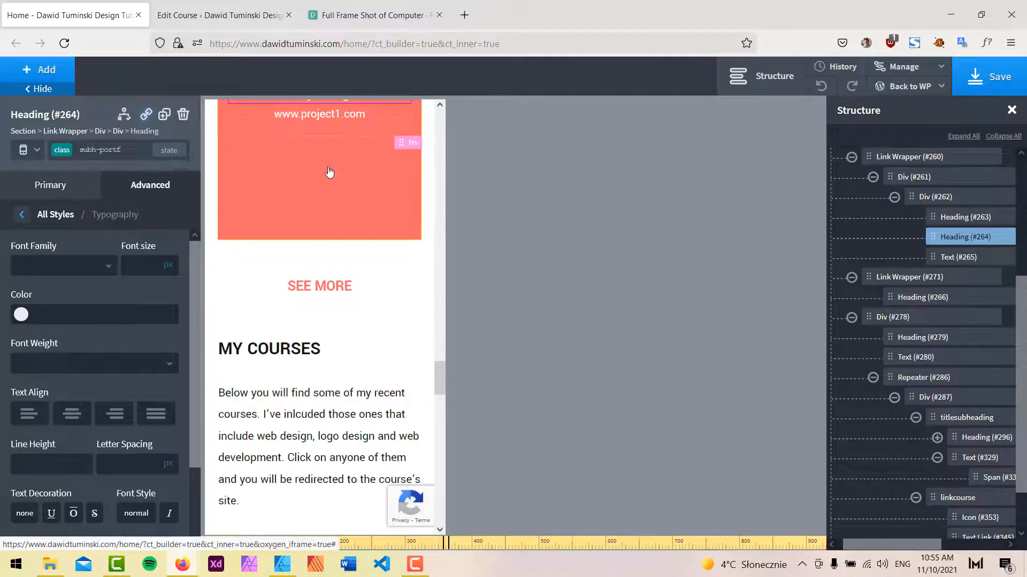
pyautogui.scroll(-10, 374, 257)
pyautogui.scroll(4, 373, 259)
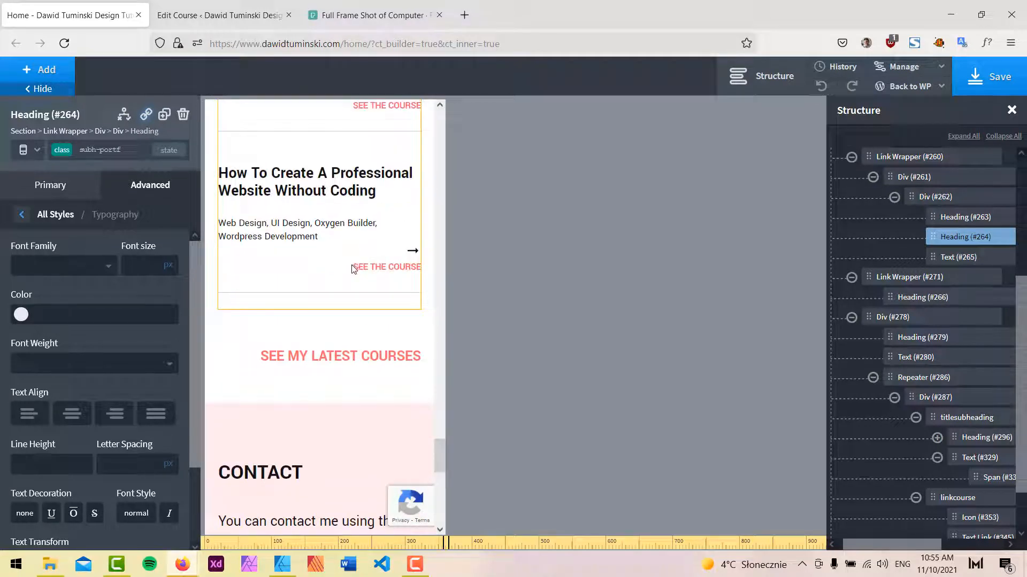
pyautogui.scroll(13, 353, 268)
pyautogui.scroll(-2, 342, 233)
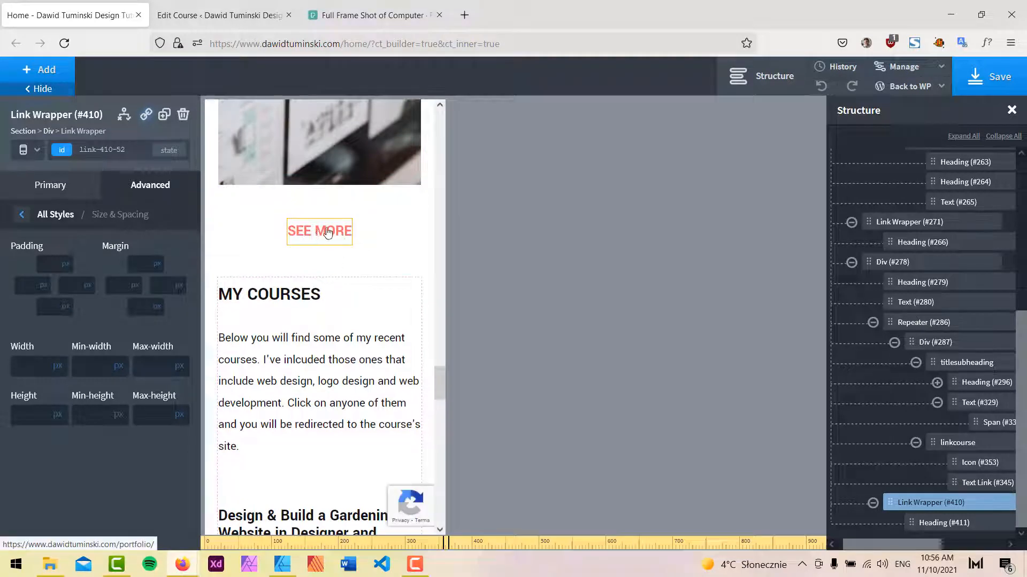
pyautogui.scroll(-10, 364, 317)
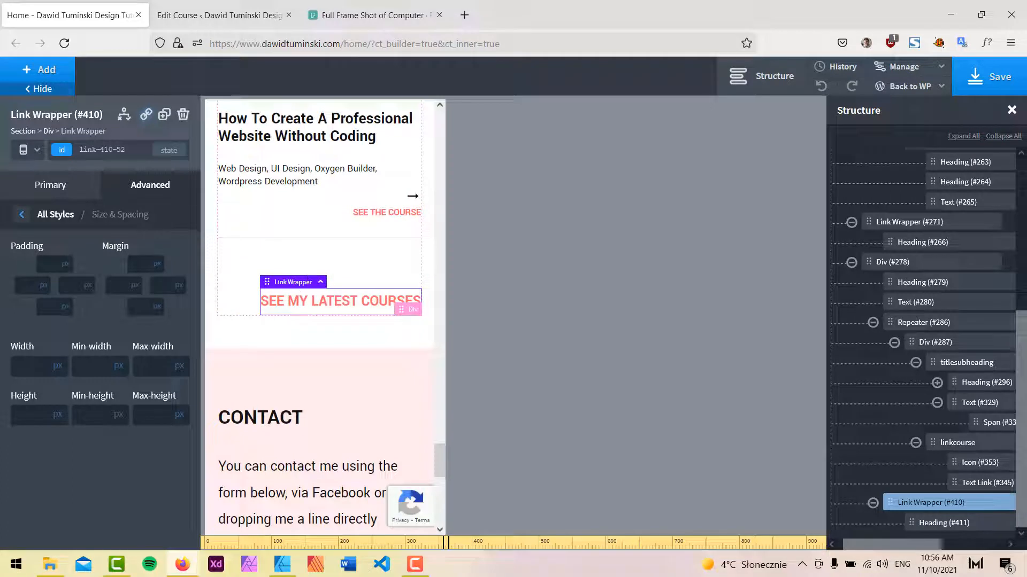
# Center the SEE MY LATEST COURSES link wrapper with auto left and right margins, then save the page.
pyautogui.moveTo(136, 291)
pyautogui.click(137, 314)
pyautogui.moveTo(179, 285)
pyautogui.click(184, 314)
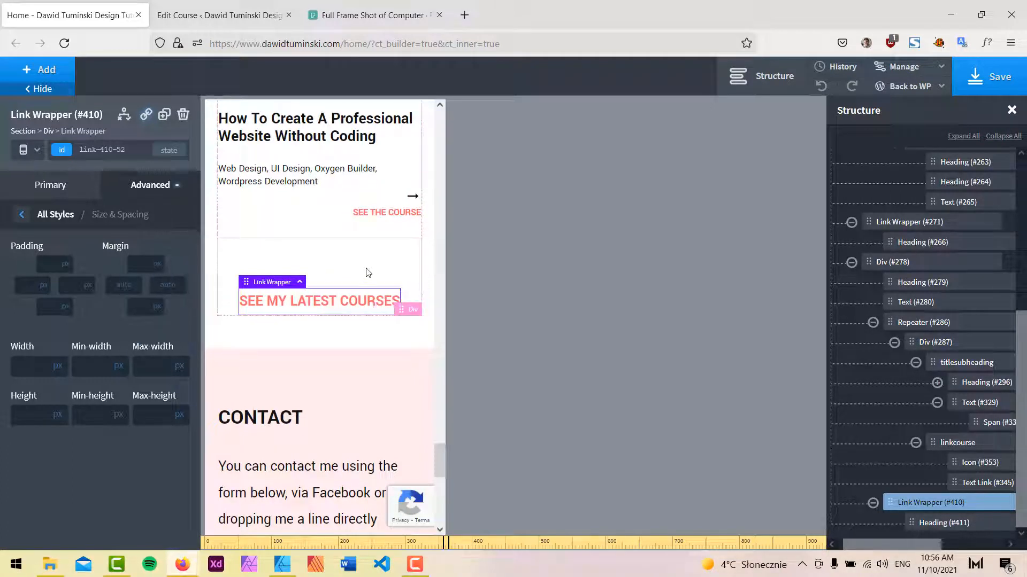
pyautogui.click(989, 77)
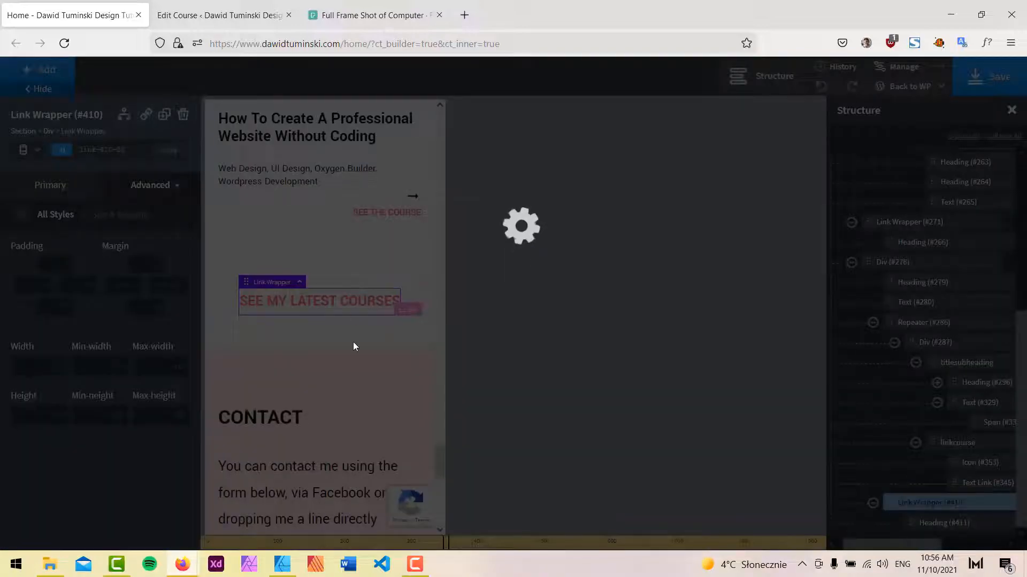
pyautogui.scroll(15, 354, 346)
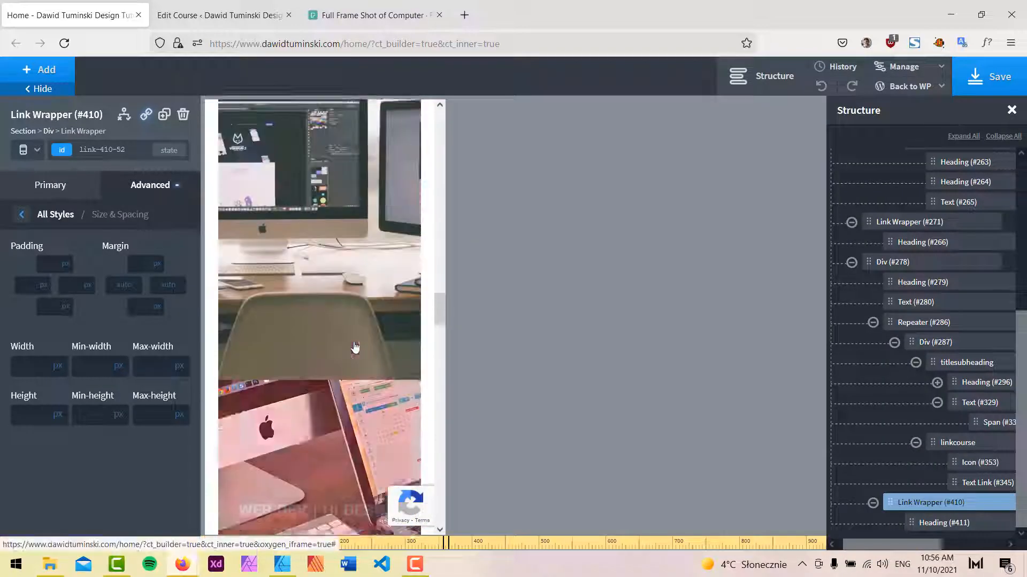
# Reload the live homepage and scroll through it to review the finished MY COURSES section and its SEE MY LATEST COURSES link.
pyautogui.scroll(15, 354, 346)
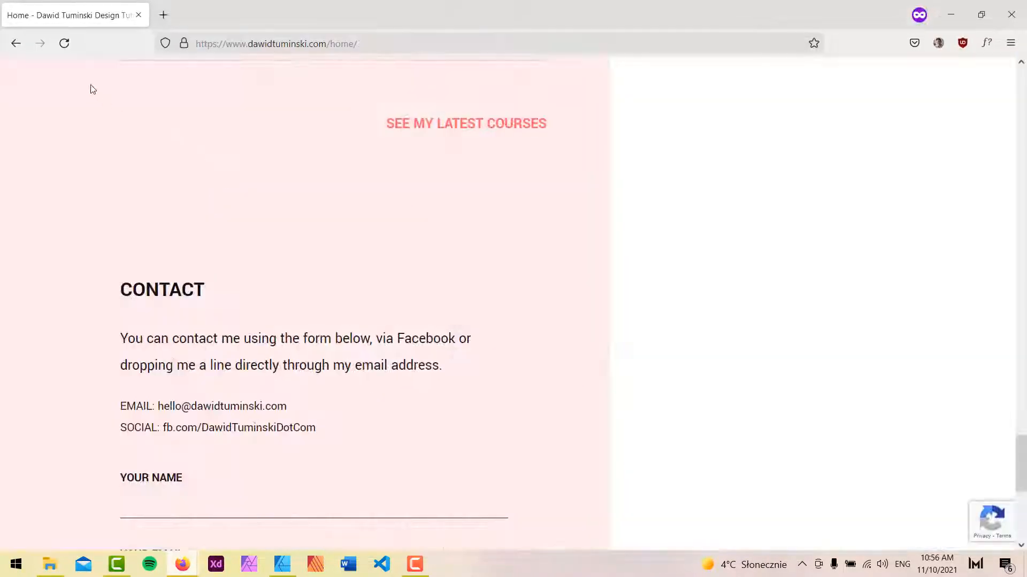
pyautogui.click(65, 44)
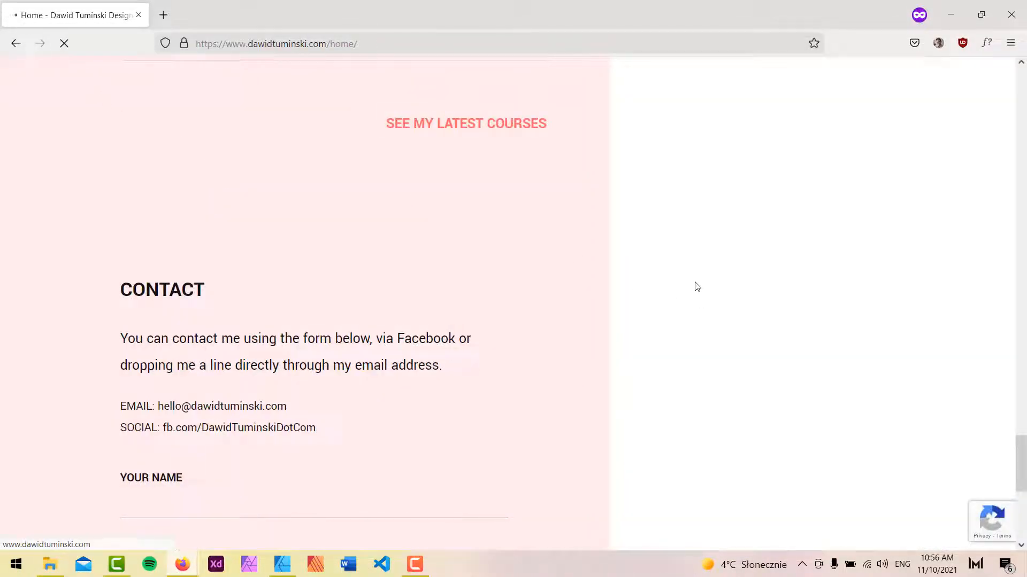
pyautogui.scroll(-10, 551, 297)
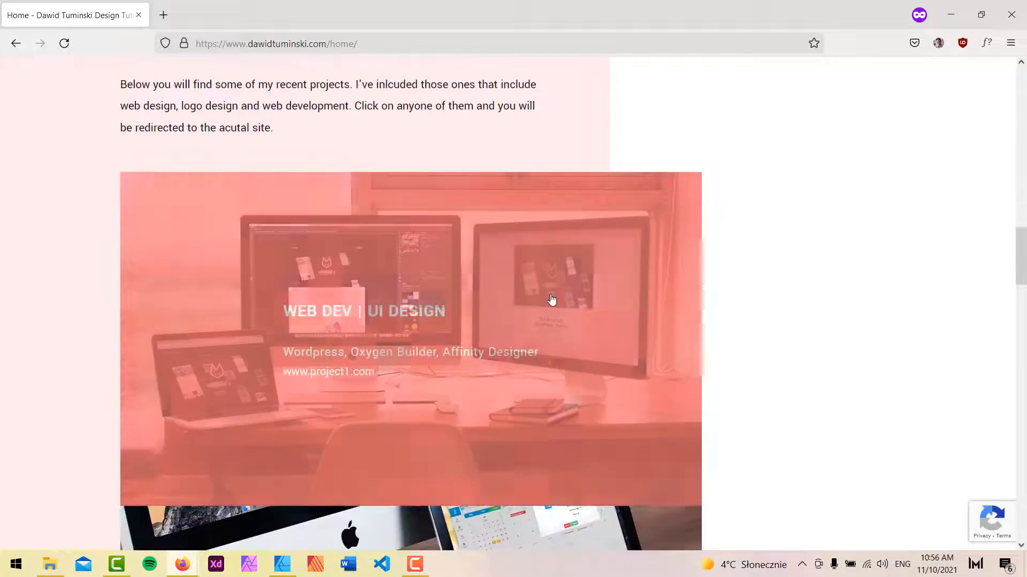
pyautogui.scroll(-15, 552, 299)
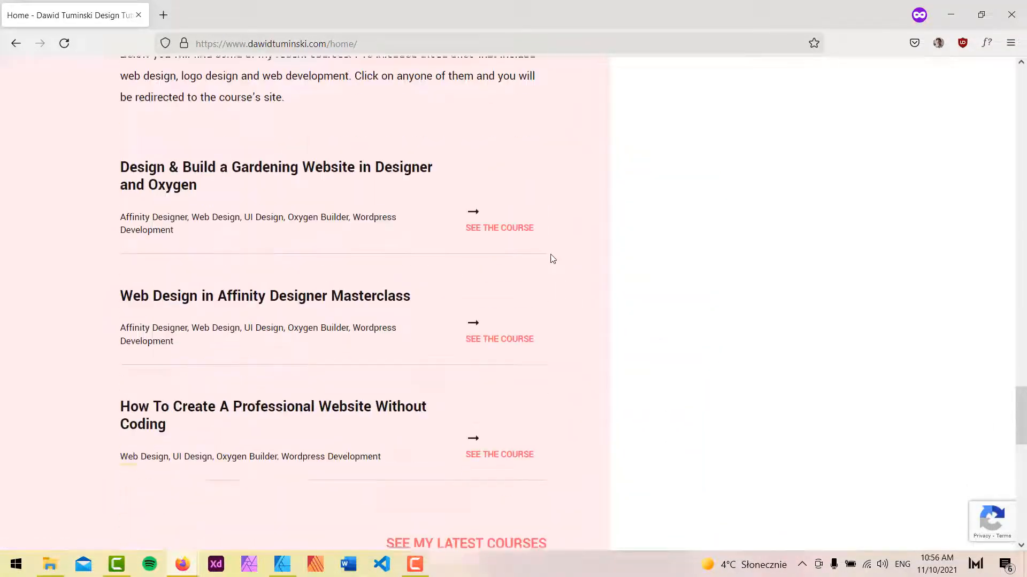
pyautogui.scroll(-9, 602, 284)
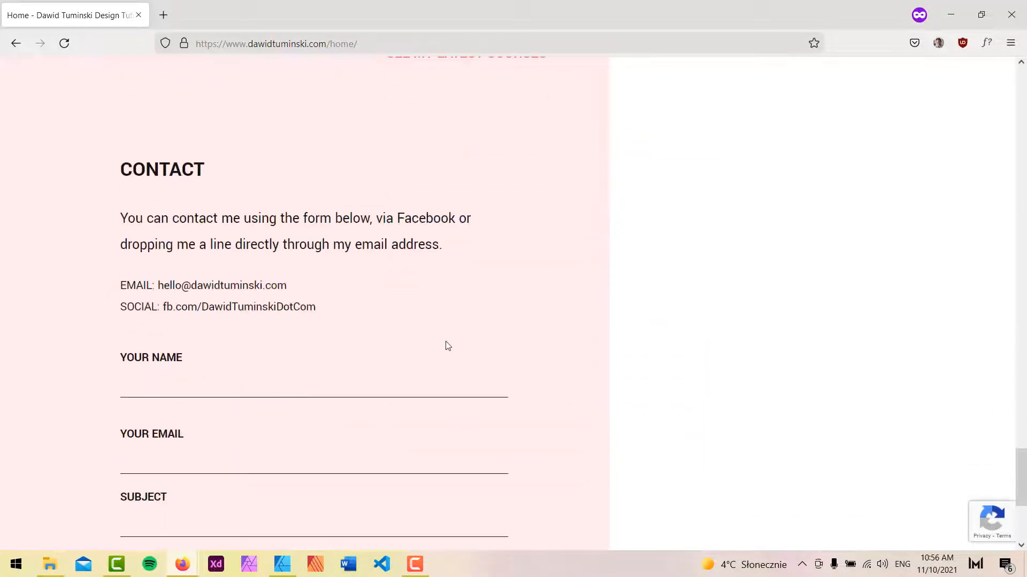
pyautogui.scroll(5, 487, 293)
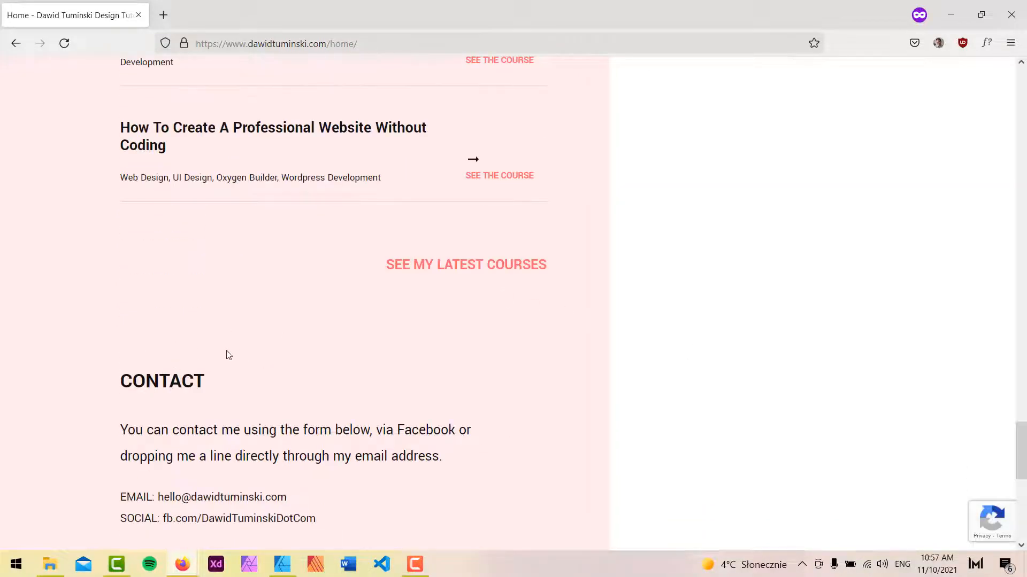
pyautogui.scroll(-6, 466, 403)
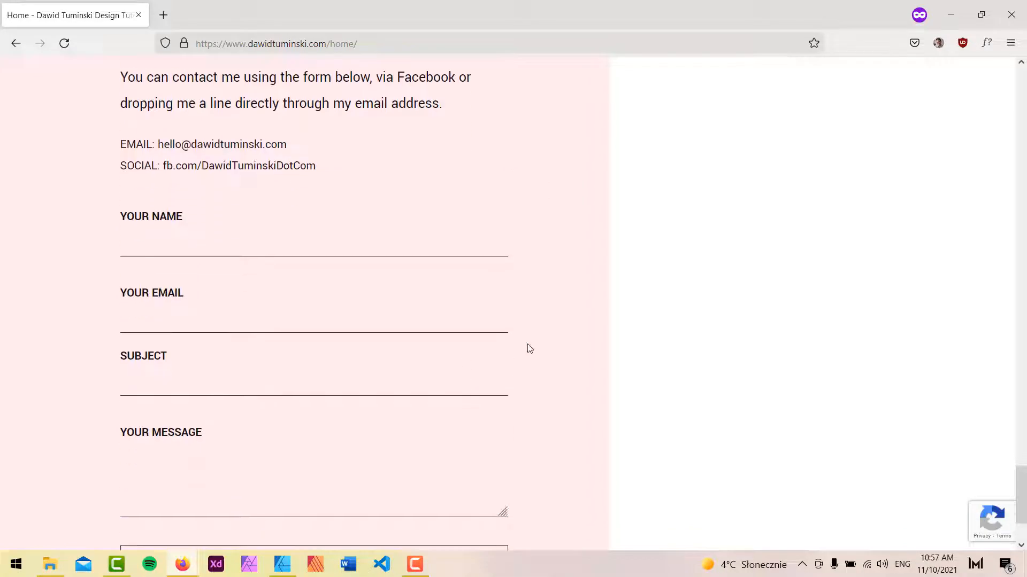
pyautogui.scroll(5, 530, 348)
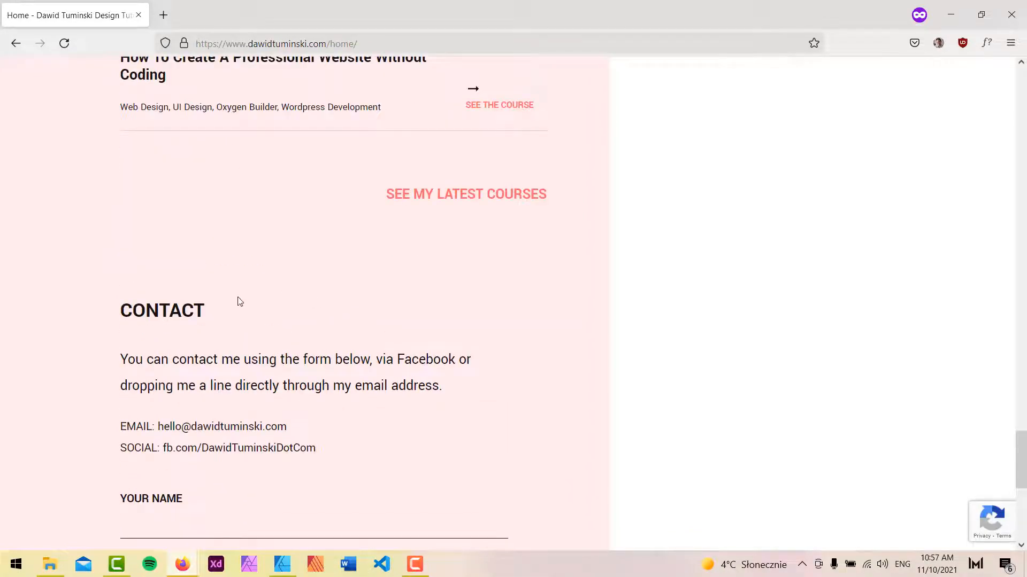
pyautogui.scroll(20, 240, 302)
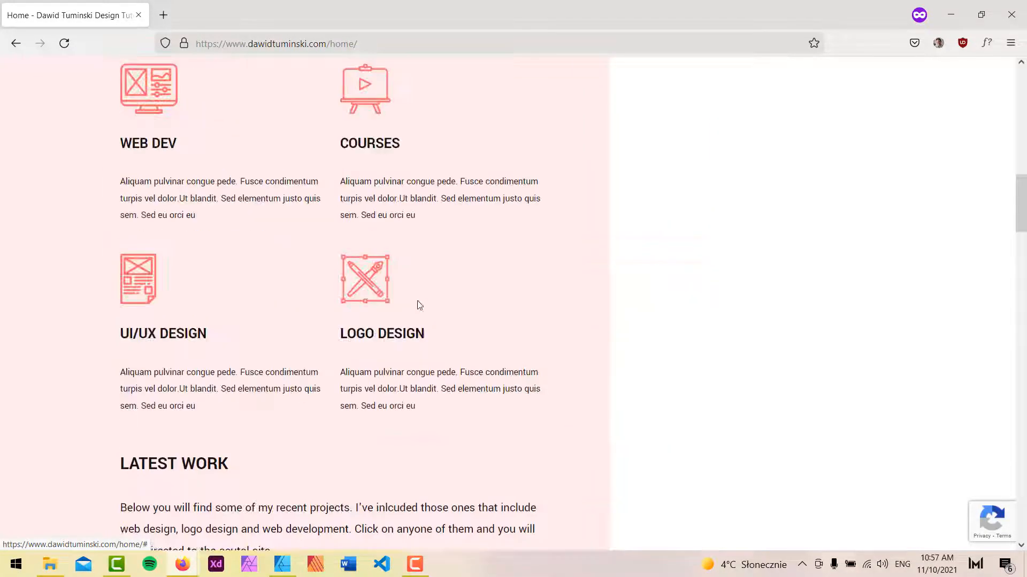
pyautogui.scroll(10, 420, 305)
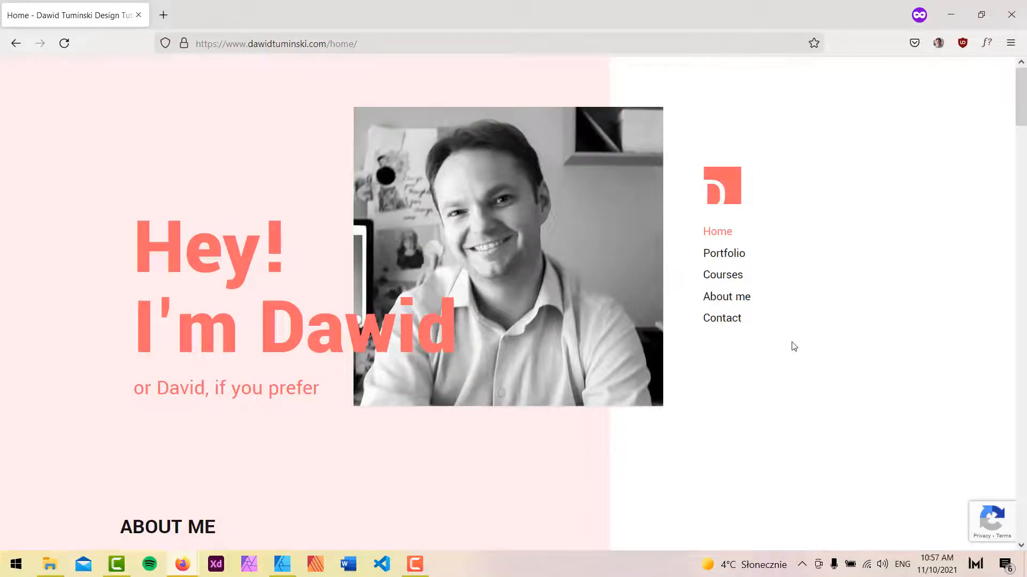
pyautogui.scroll(-8, 794, 347)
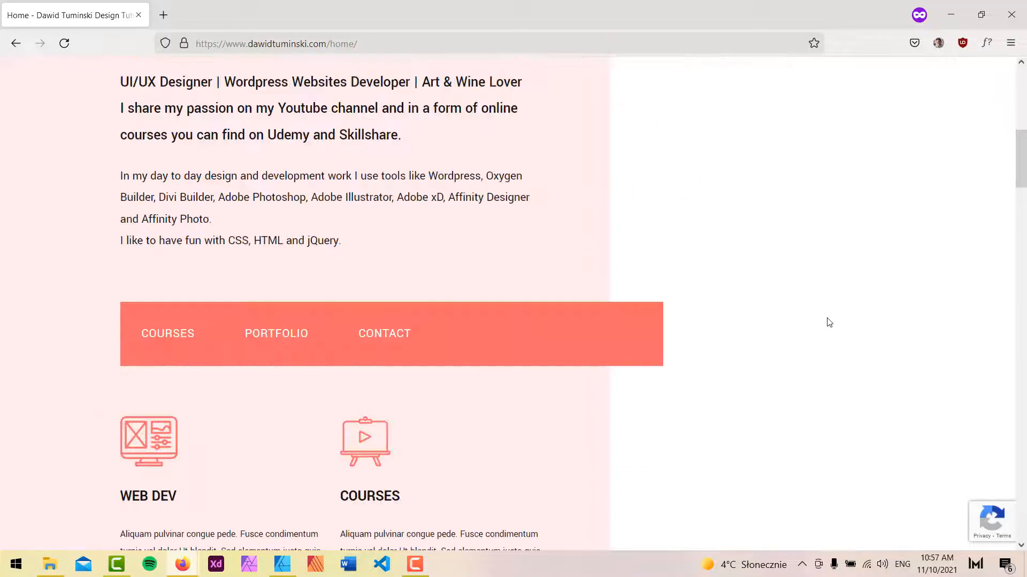